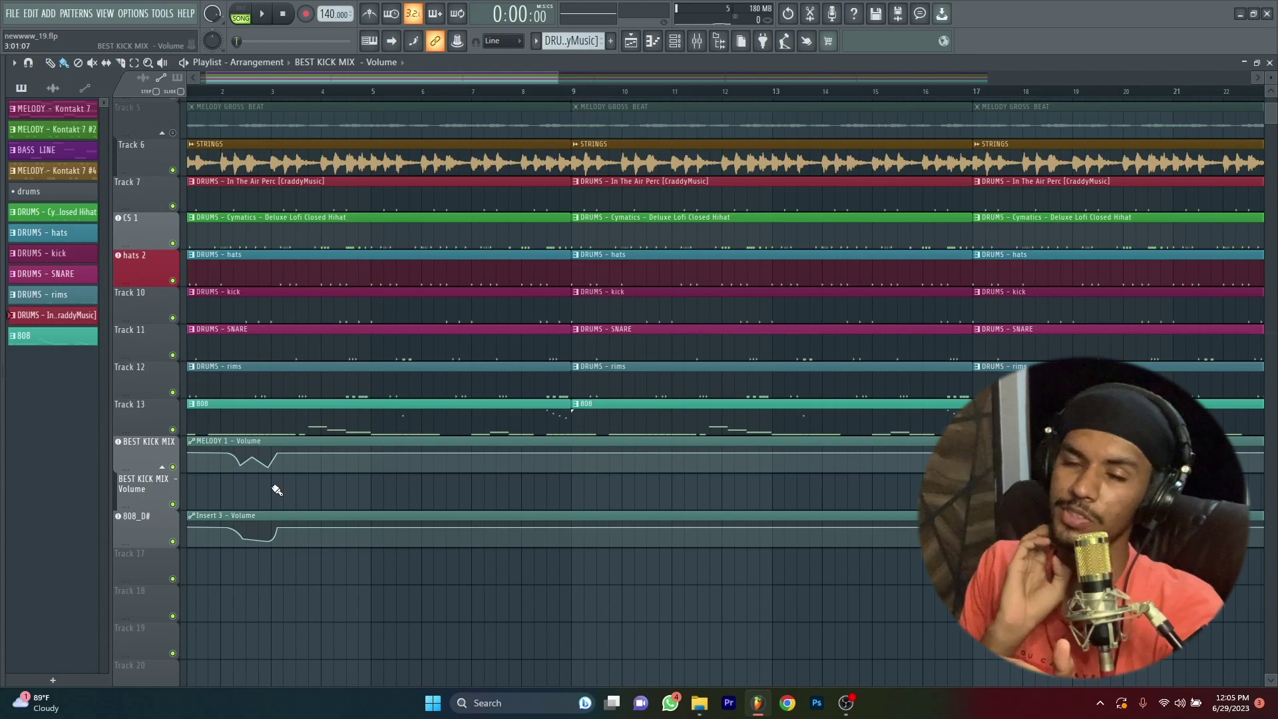
- Add an FL Keys instrument channel to the channel rack and close the rack
{"action": "scroll", "coordinate": [264, 412], "scroll_direction": "up", "scroll_amount": 4}
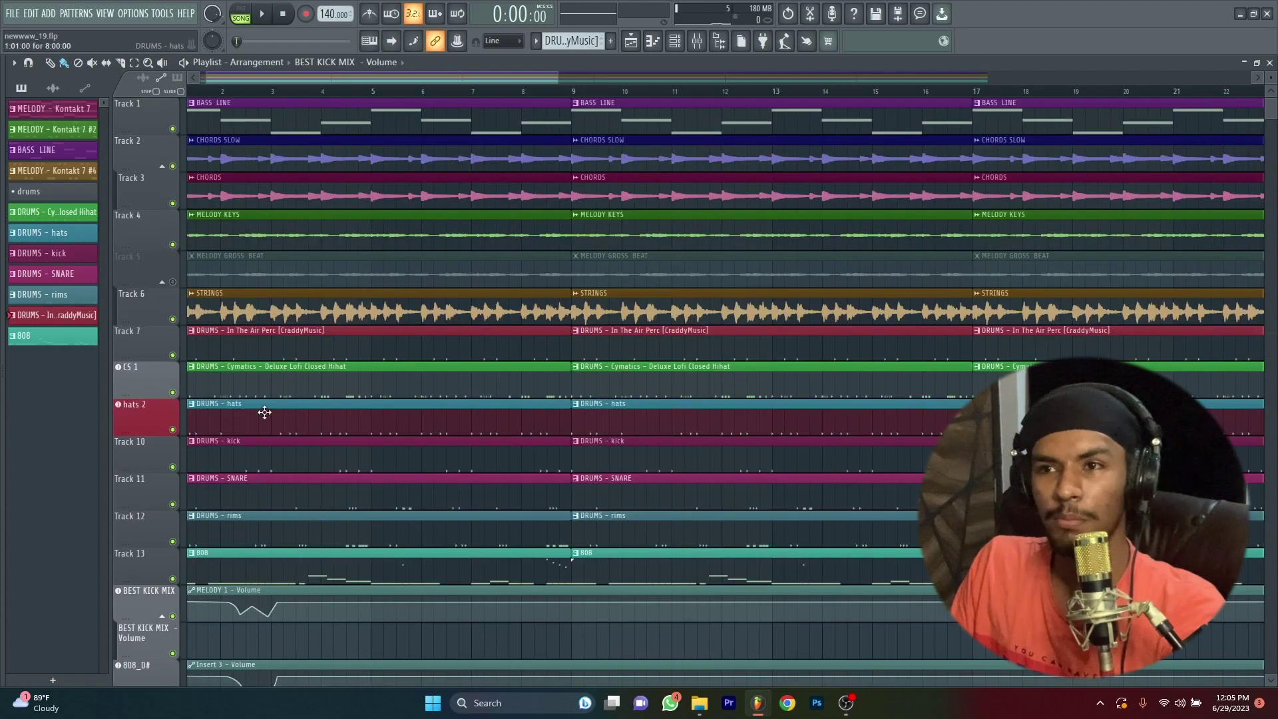
{"action": "left_click", "coordinate": [241, 305]}
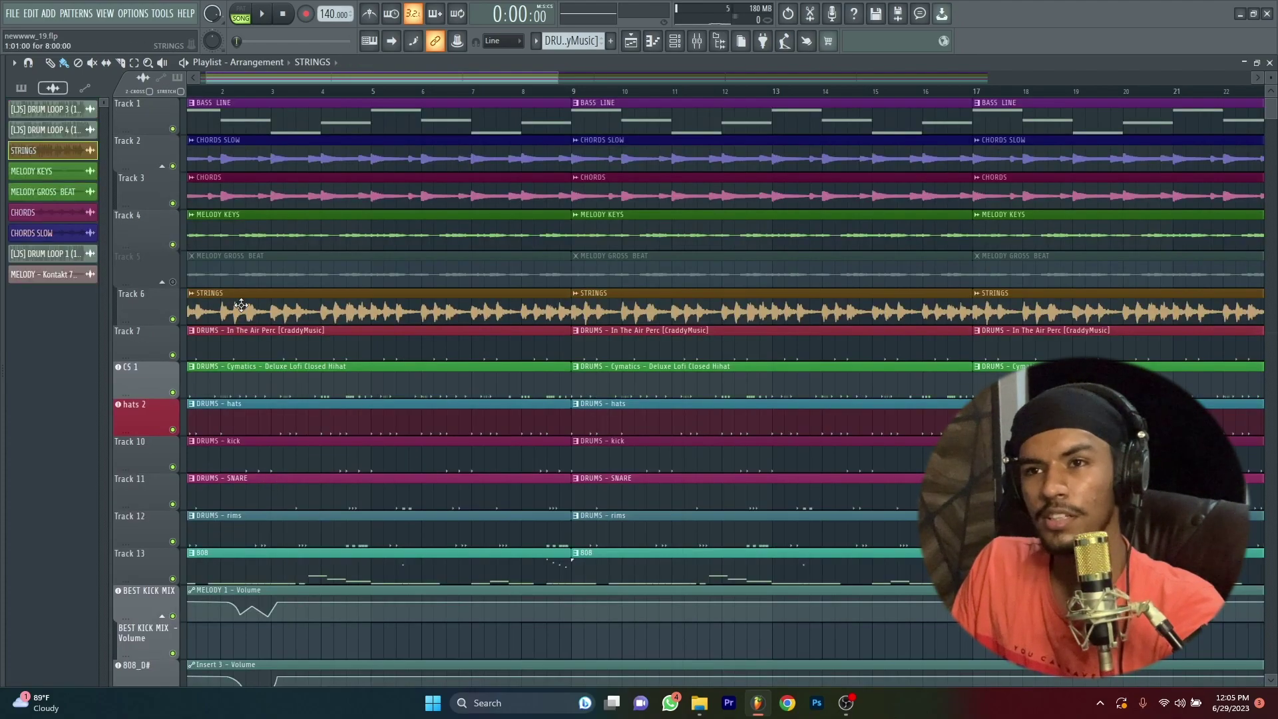
{"action": "left_click", "coordinate": [674, 44]}
{"action": "left_click", "coordinate": [311, 678]}
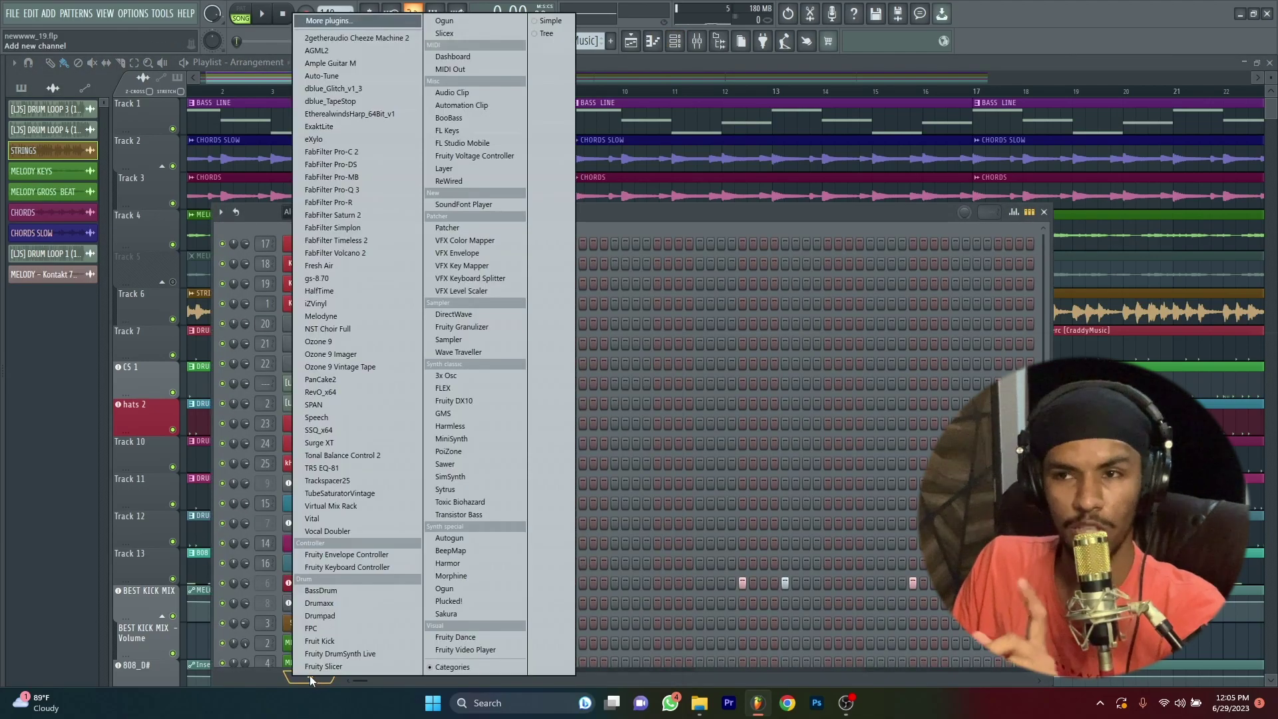
{"action": "key", "text": "Escape"}
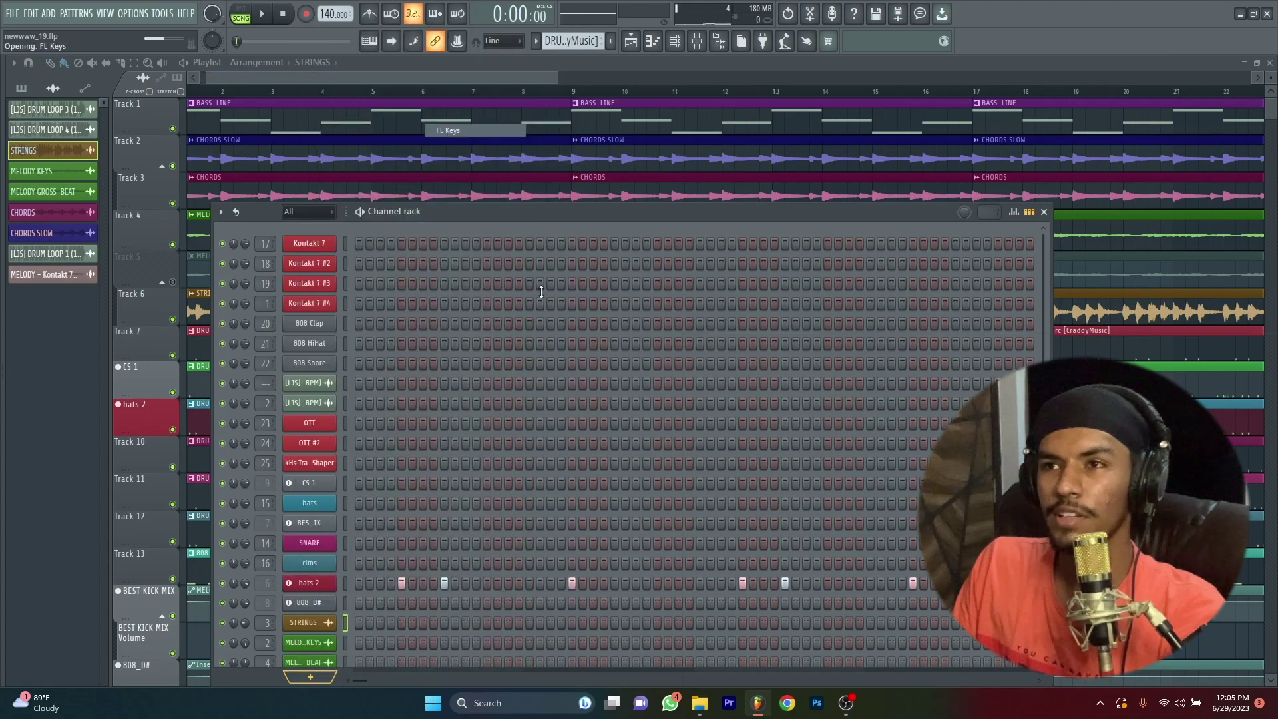
{"action": "key", "text": "F6"}
- Solo and play the MELODY KEYS track, and open the FL Keys instrument
{"action": "right_click", "coordinate": [172, 244]}
{"action": "key", "text": "space"}
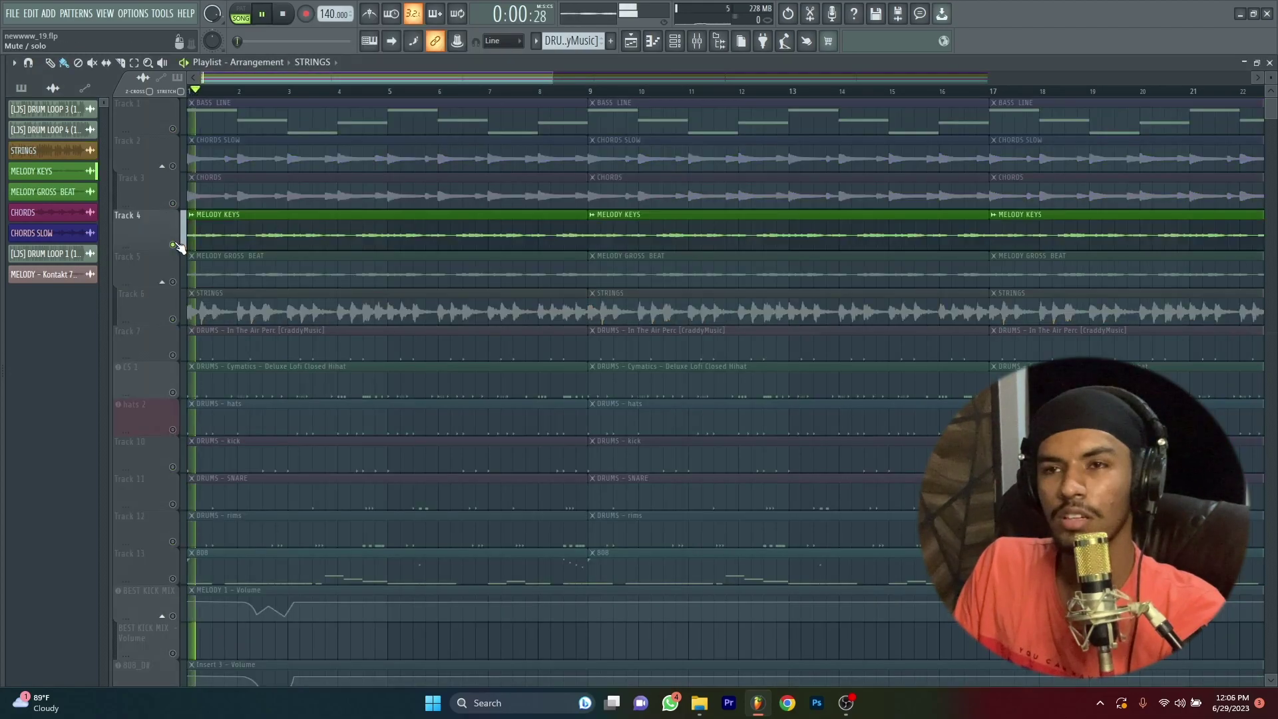
{"action": "left_click", "coordinate": [674, 41]}
{"action": "left_click", "coordinate": [325, 584]}
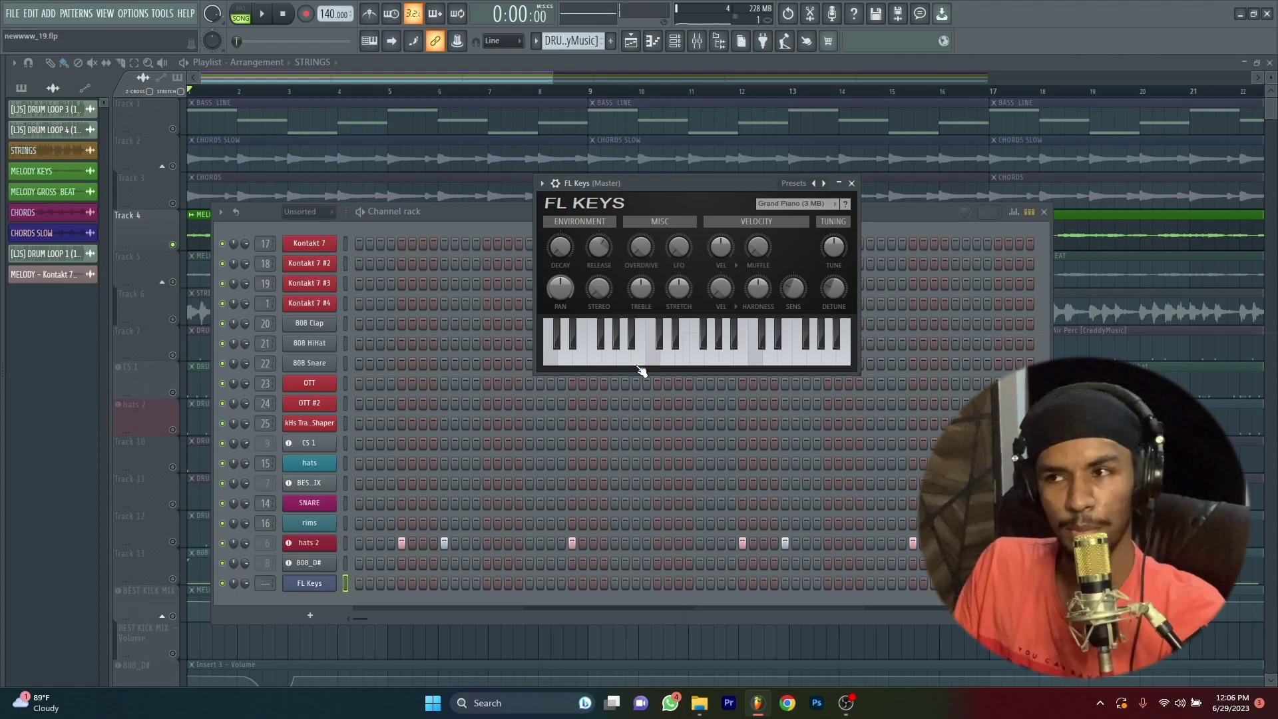
- Play the melody keys alongside single FL Keys piano notes to find the matching pitch by ear, and close the instrument
{"action": "key", "text": "space"}
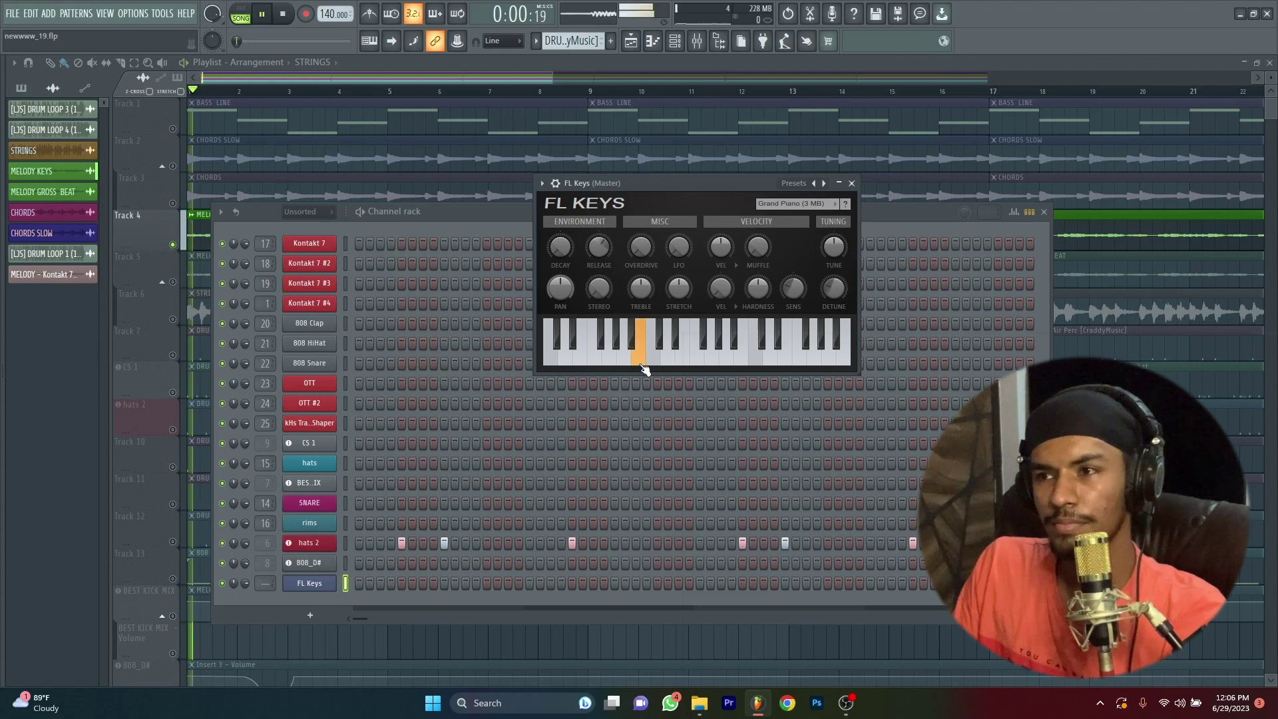
{"action": "left_click", "coordinate": [739, 367]}
{"action": "left_click", "coordinate": [739, 367]}
{"action": "left_click", "coordinate": [847, 366]}
{"action": "left_click", "coordinate": [845, 360]}
{"action": "key", "text": "space"}
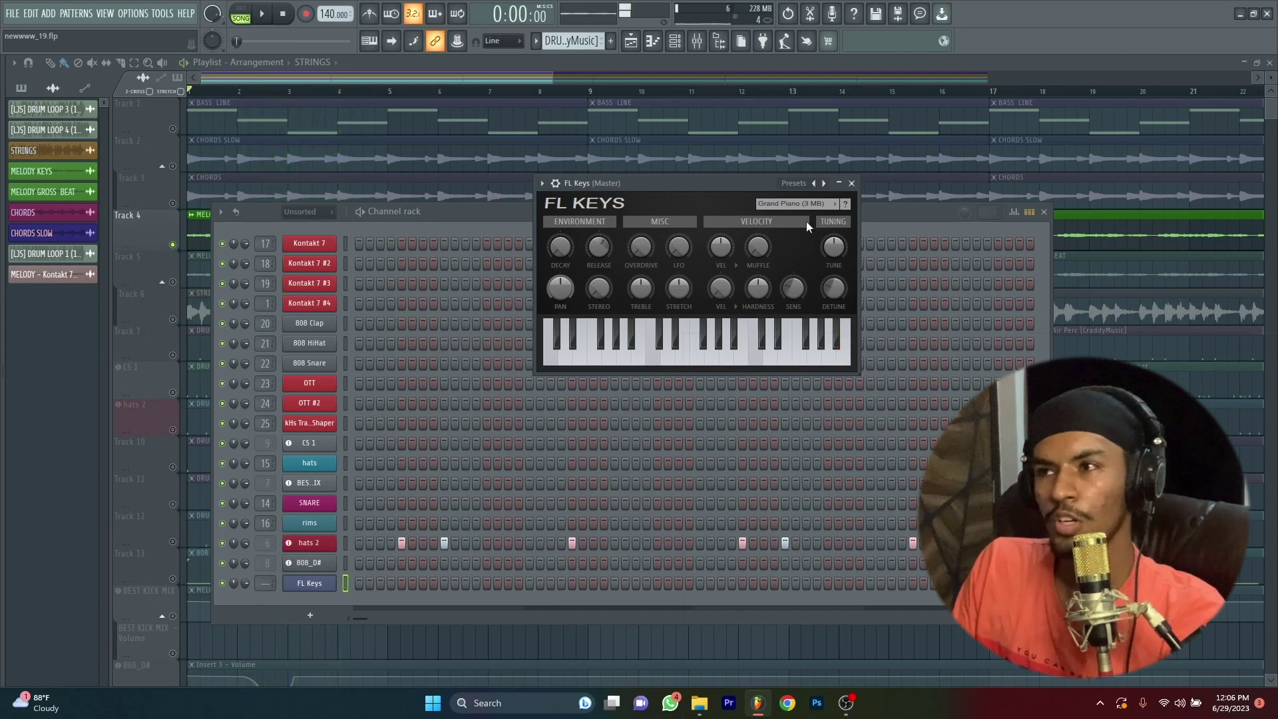
{"action": "left_click", "coordinate": [852, 183]}
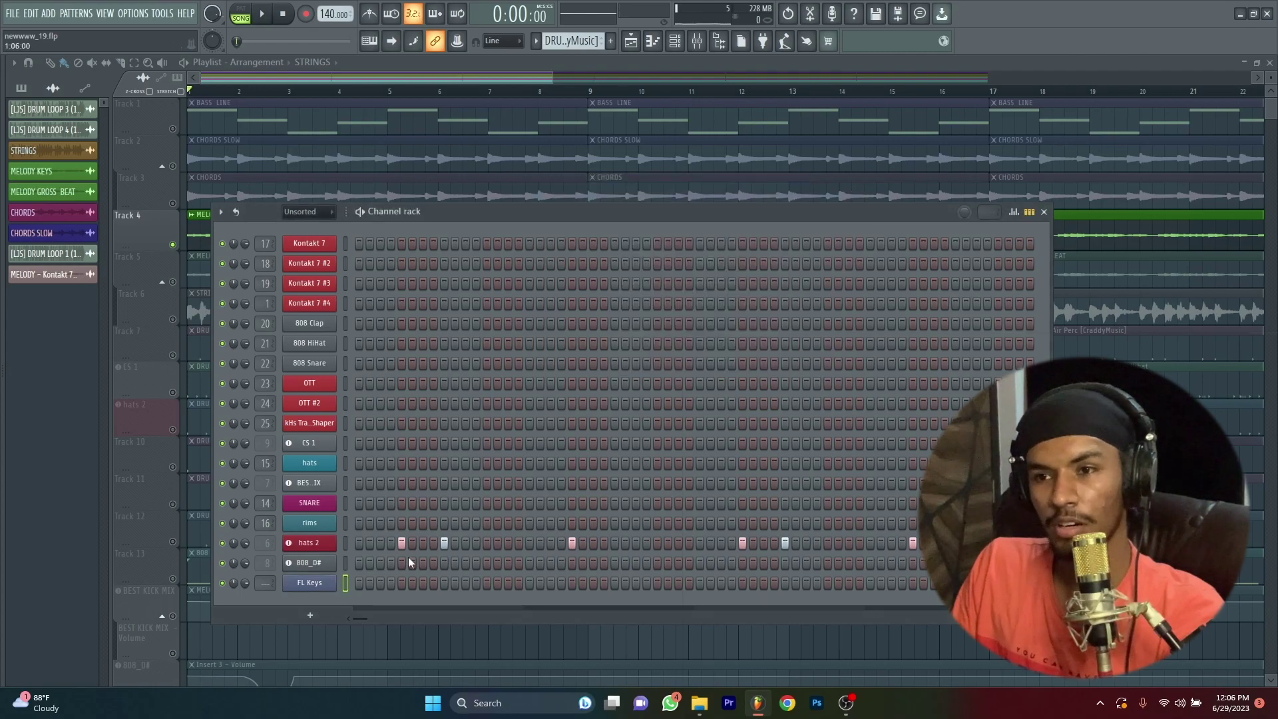
{"action": "key", "text": "F6"}
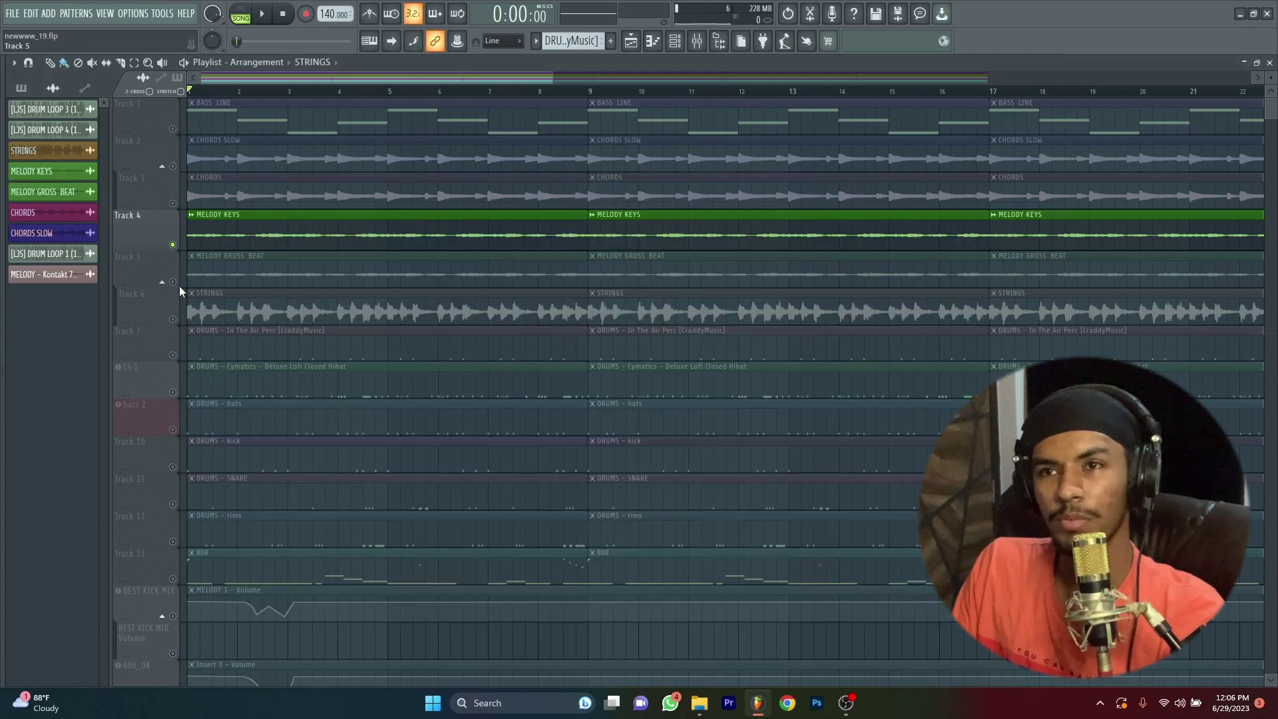
- Solo the STRINGS track and play it from the start of the arrangement
{"action": "scroll", "coordinate": [180, 285], "scroll_direction": "up", "scroll_amount": 3, "text": "ctrl"}
{"action": "key", "text": "space"}
{"action": "key", "text": "space"}
{"action": "left_click", "coordinate": [197, 293]}
{"action": "key", "text": "space"}
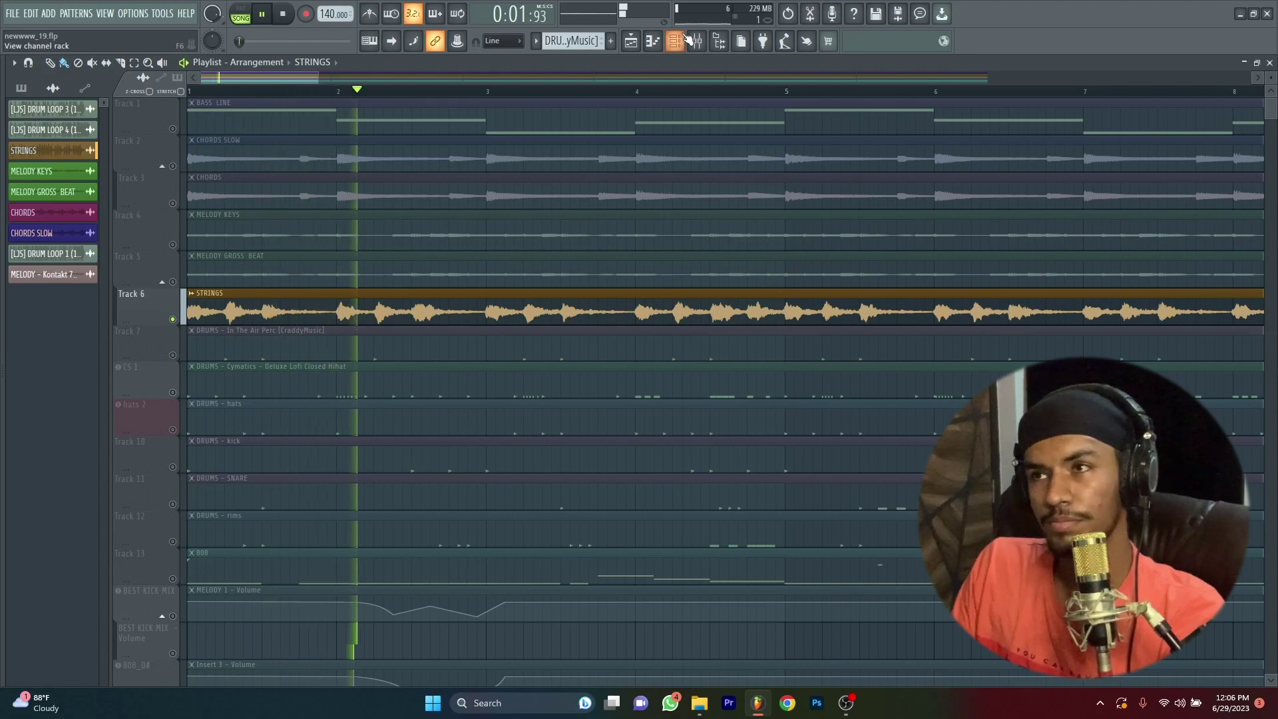
- Sound single FL Keys piano notes against the playing strings to find their pitch, and close the instrument
{"action": "key", "text": "F6"}
{"action": "left_click", "coordinate": [322, 583]}
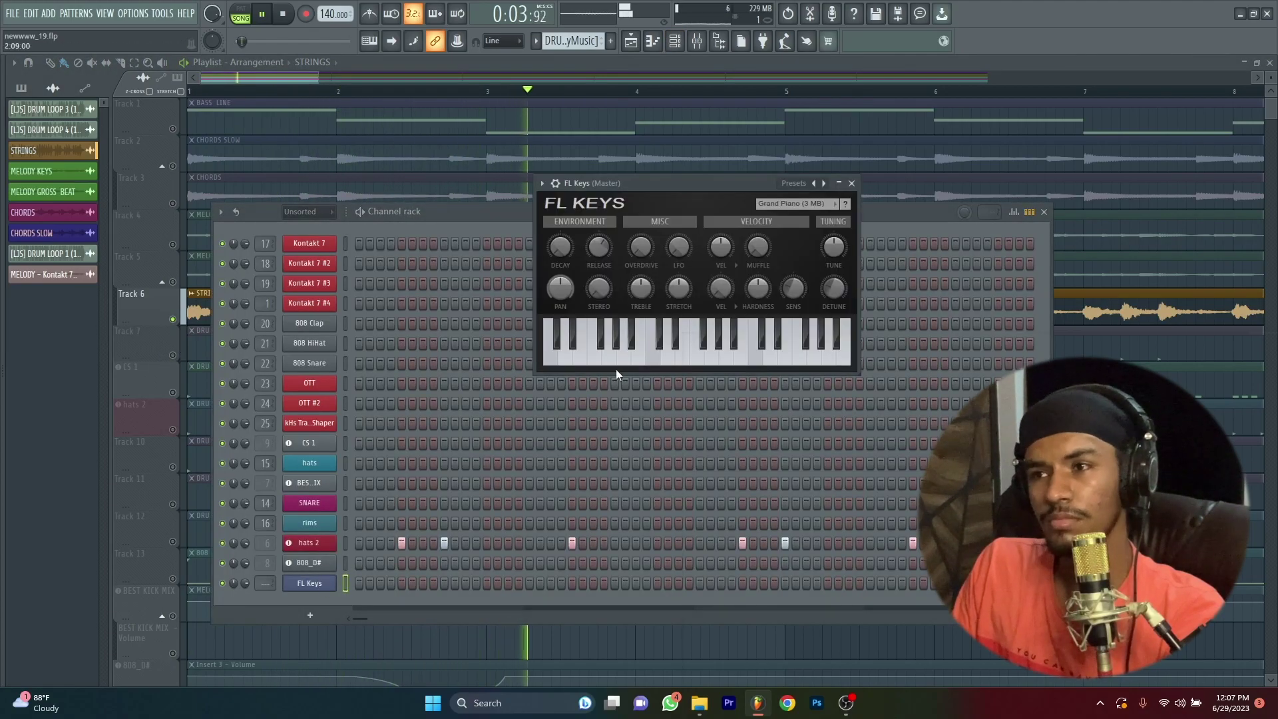
{"action": "left_click", "coordinate": [637, 365]}
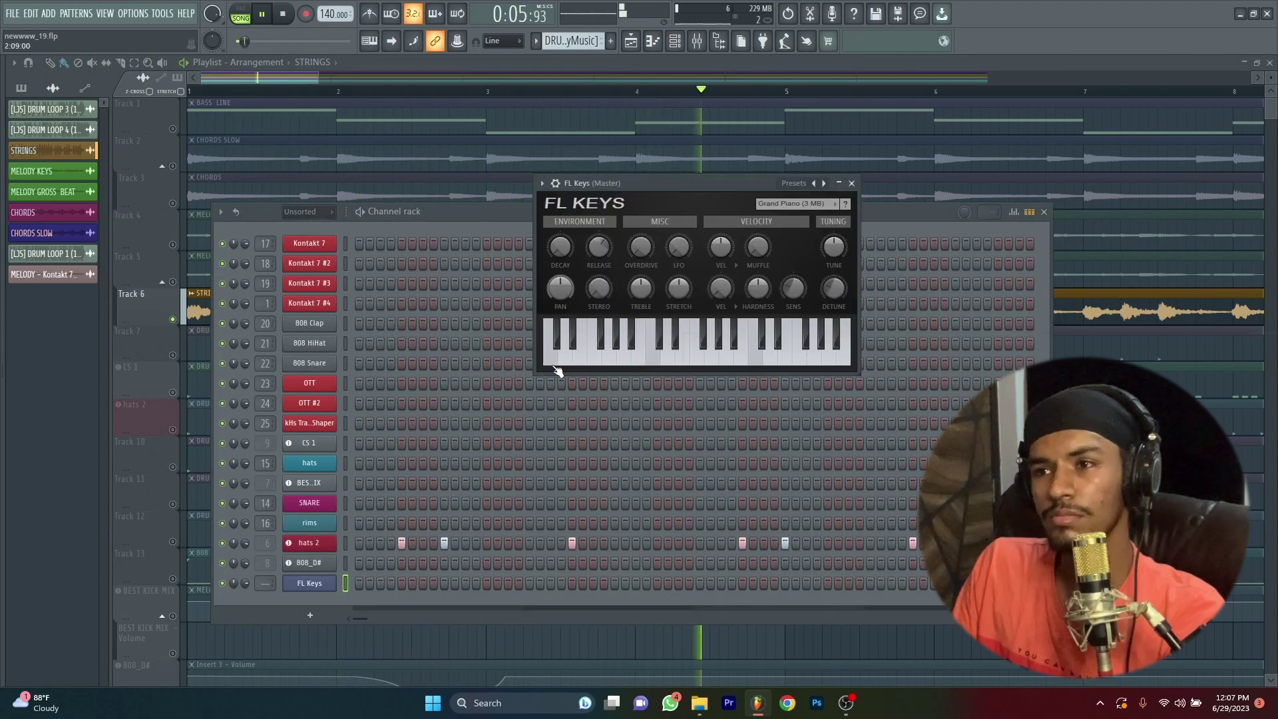
{"action": "left_click", "coordinate": [640, 364]}
{"action": "key", "text": "space"}
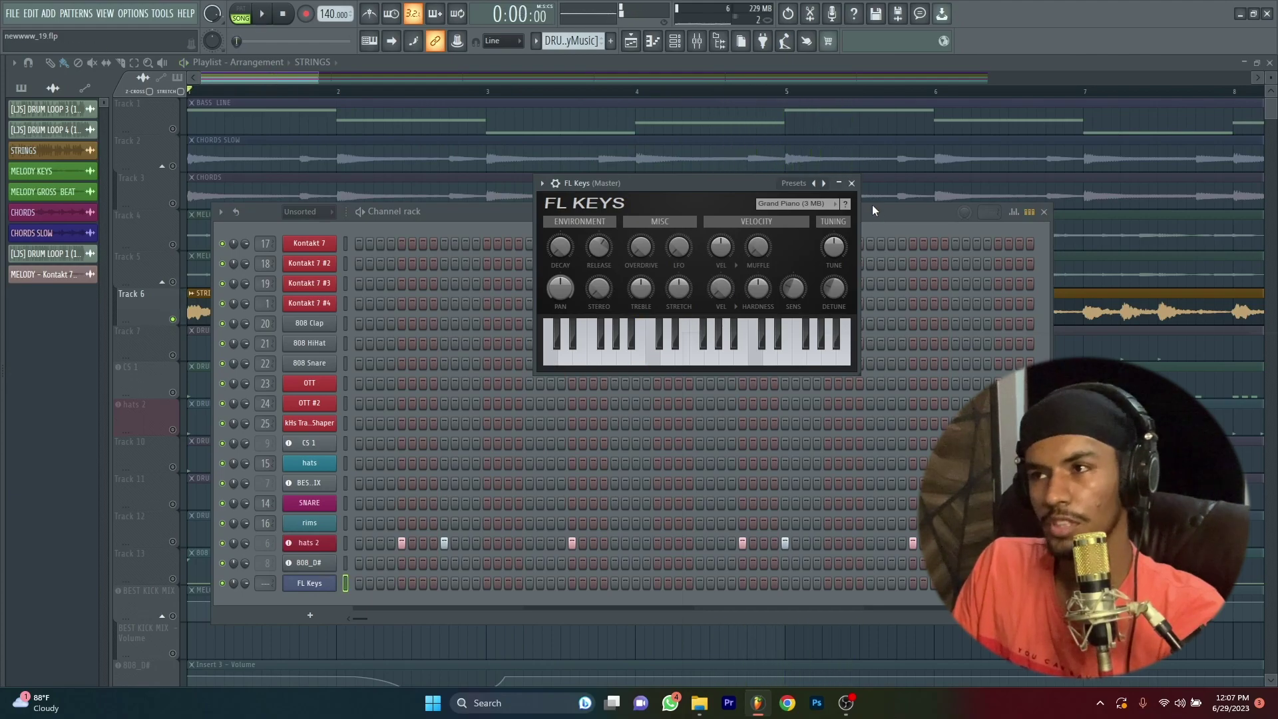
{"action": "left_click", "coordinate": [852, 184]}
{"action": "key", "text": "F6"}
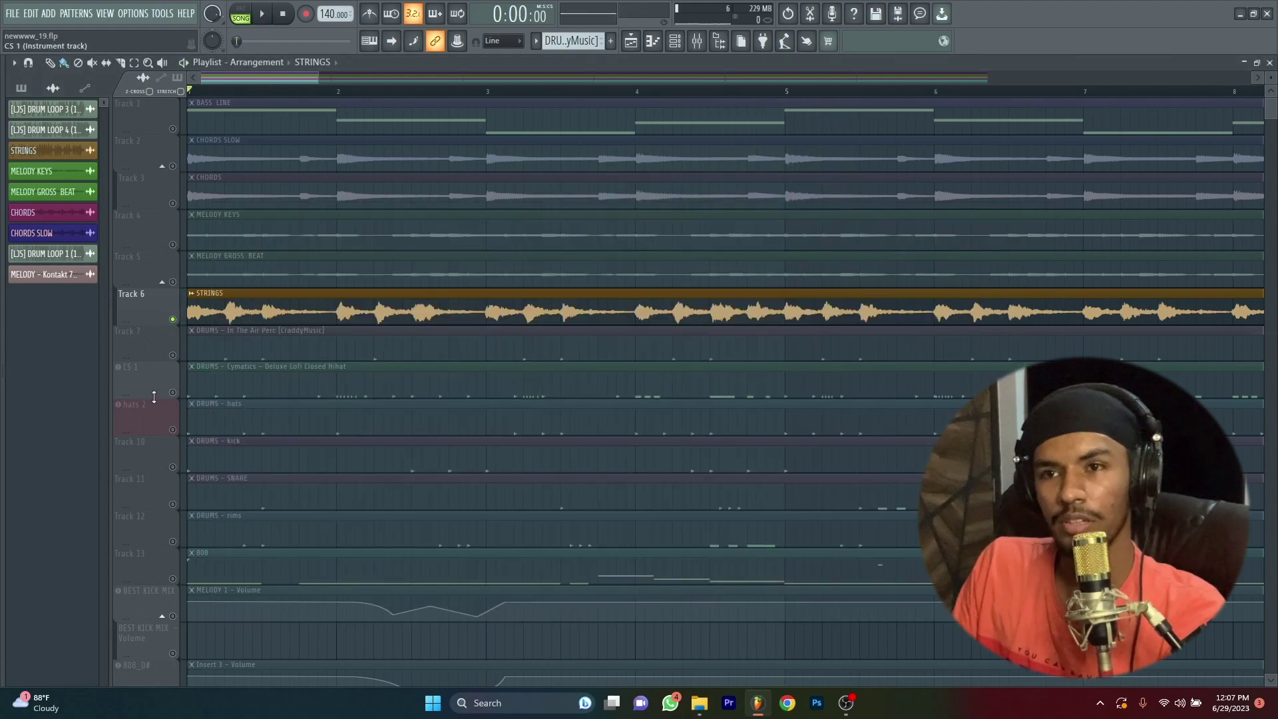
- Solo the In The Air Perc drum track and play it
{"action": "right_click", "coordinate": [174, 365]}
{"action": "left_click", "coordinate": [171, 356]}
{"action": "key", "text": "space"}
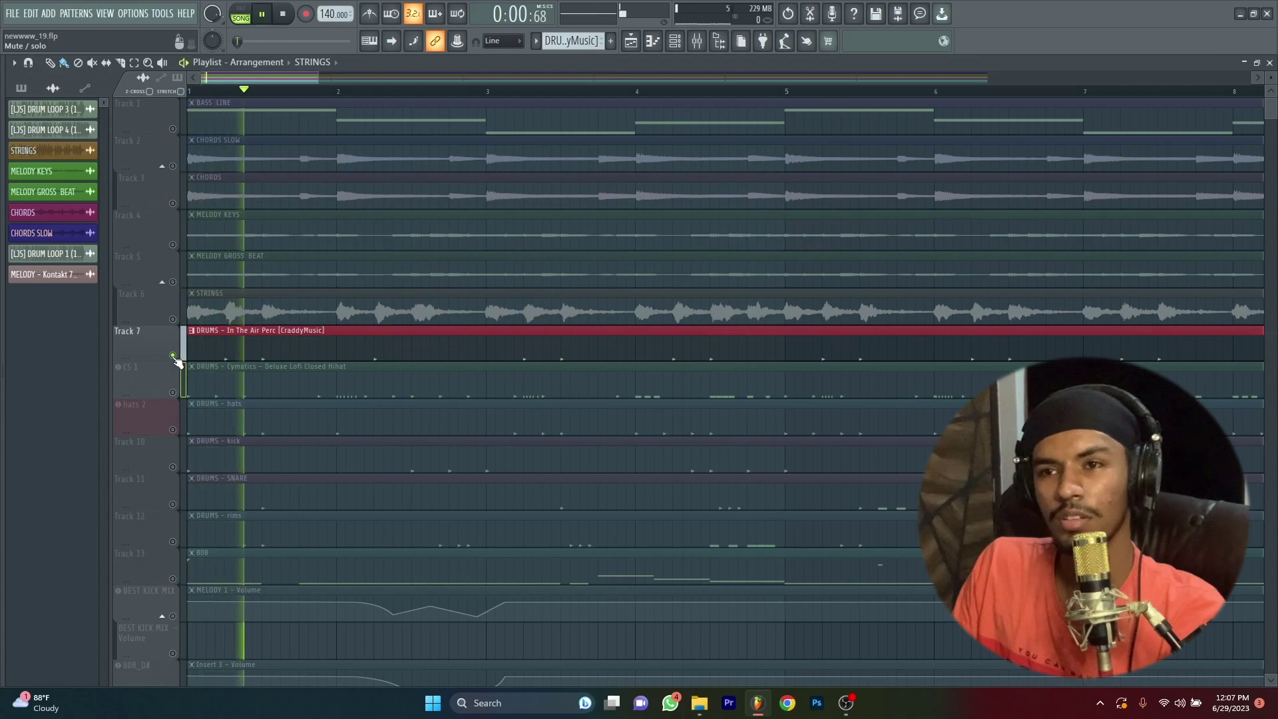
- Open the sample settings of the hats 2 channel
{"action": "left_click", "coordinate": [674, 41]}
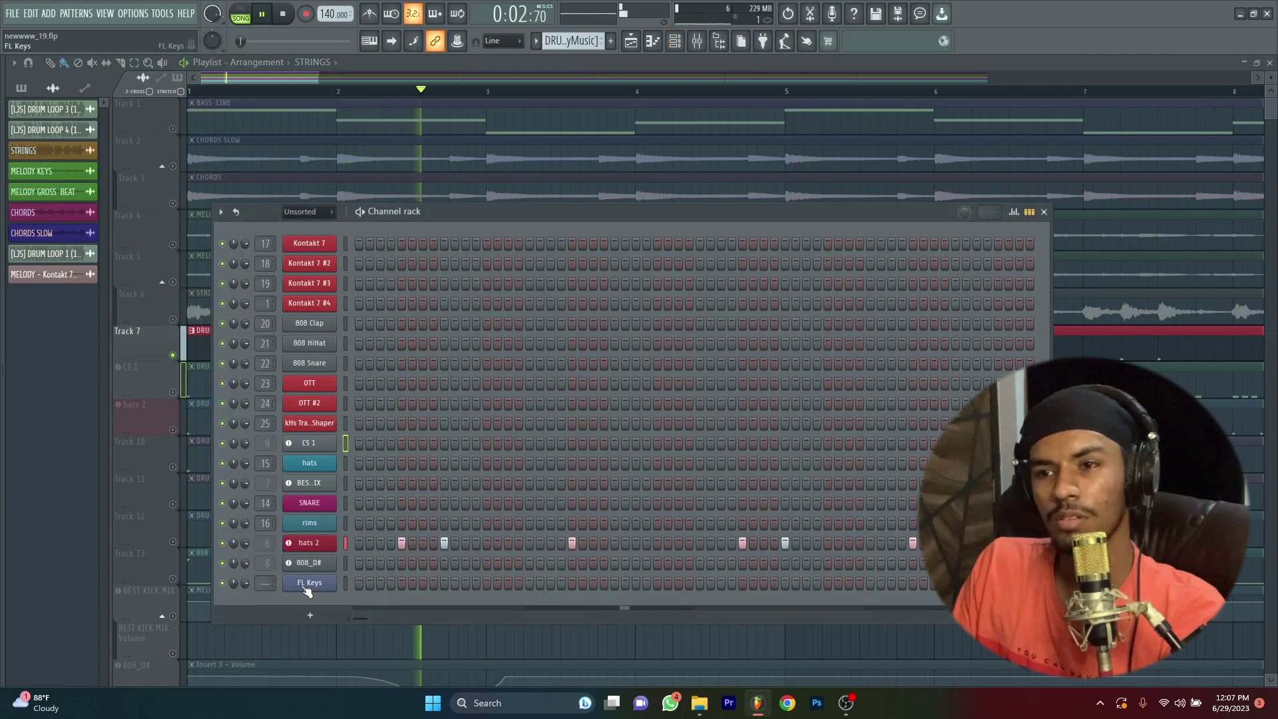
{"action": "left_click", "coordinate": [308, 543]}
{"action": "left_click", "coordinate": [57, 170]}
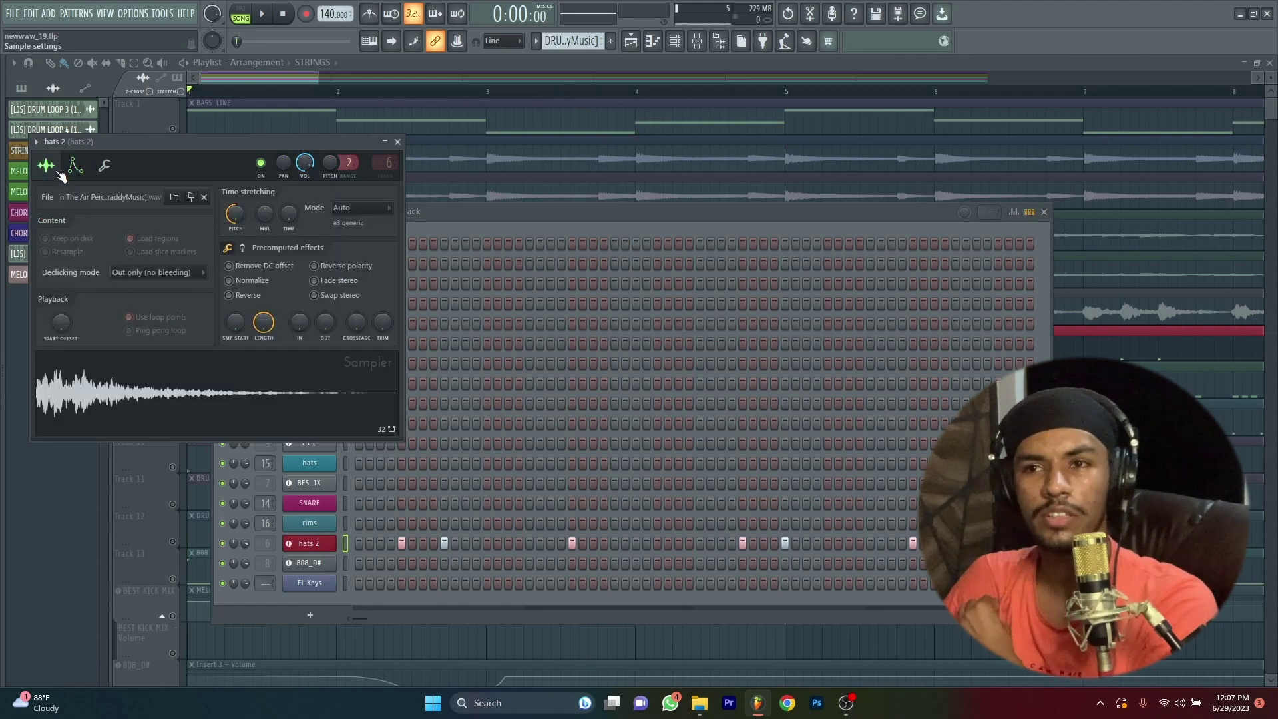
{"action": "right_click", "coordinate": [148, 390]}
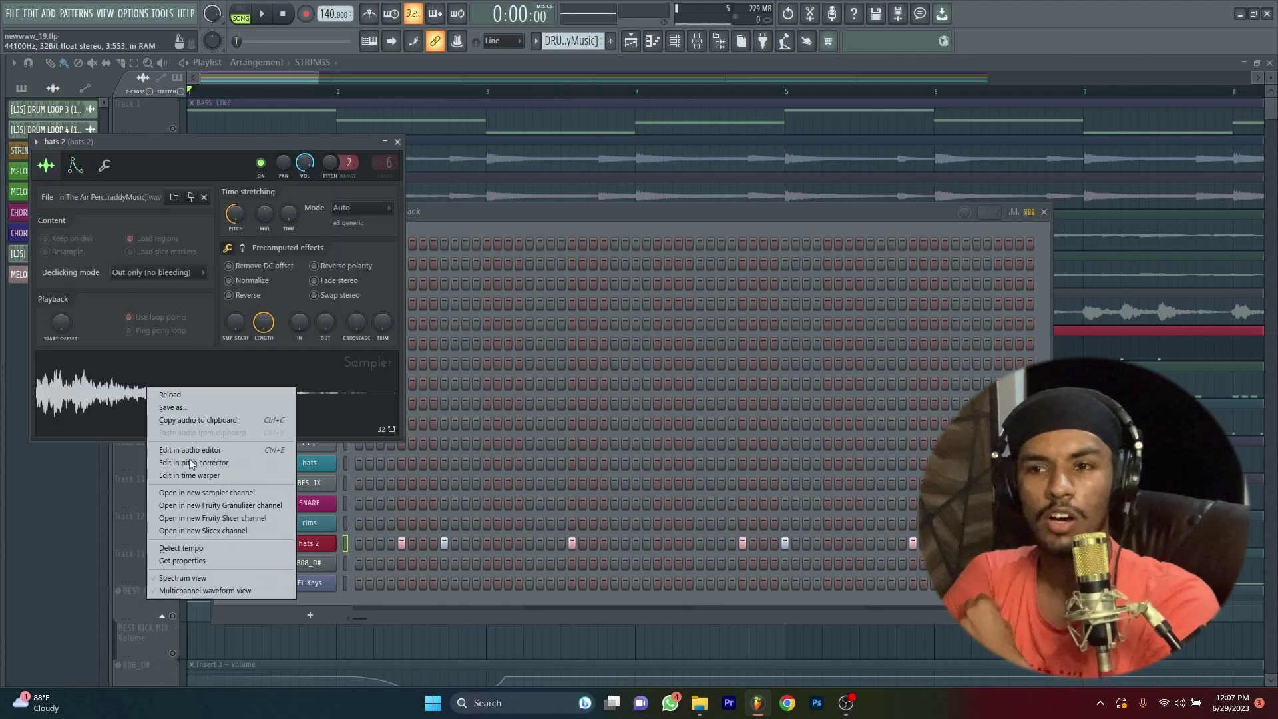
{"action": "left_click", "coordinate": [206, 492]}
{"action": "left_click", "coordinate": [504, 246]}
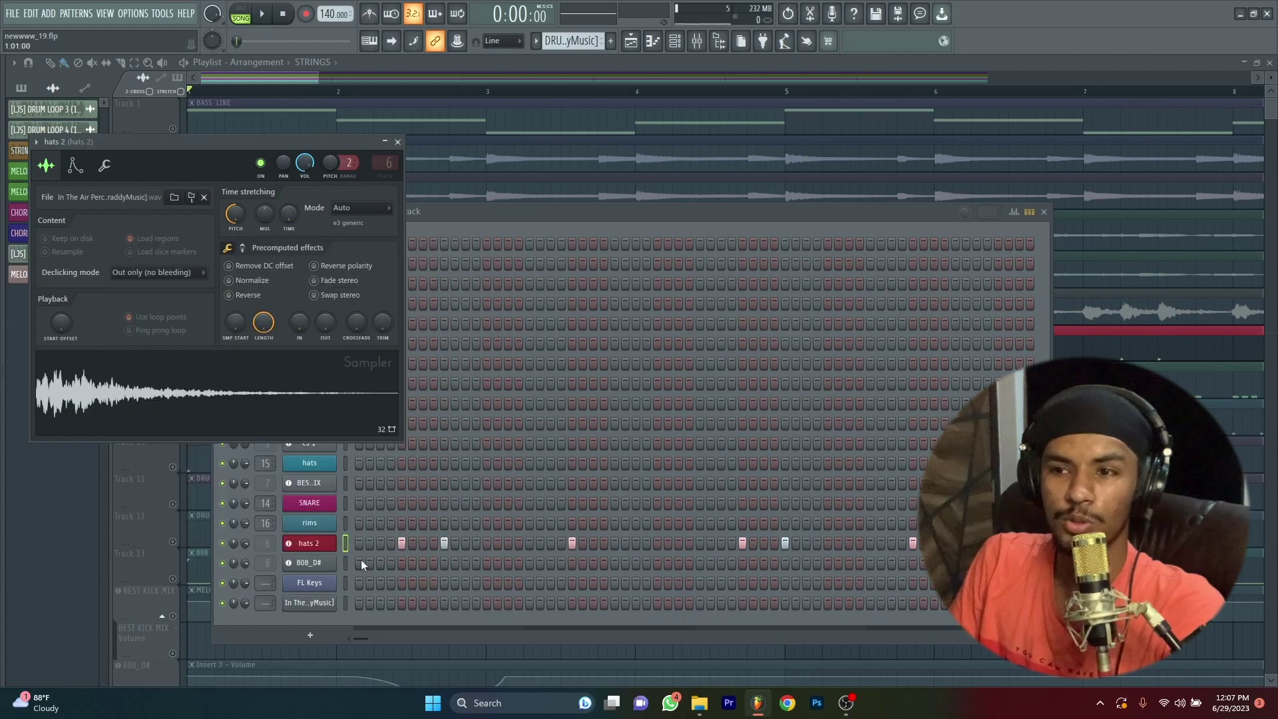
{"action": "key", "text": "ctrl+z"}
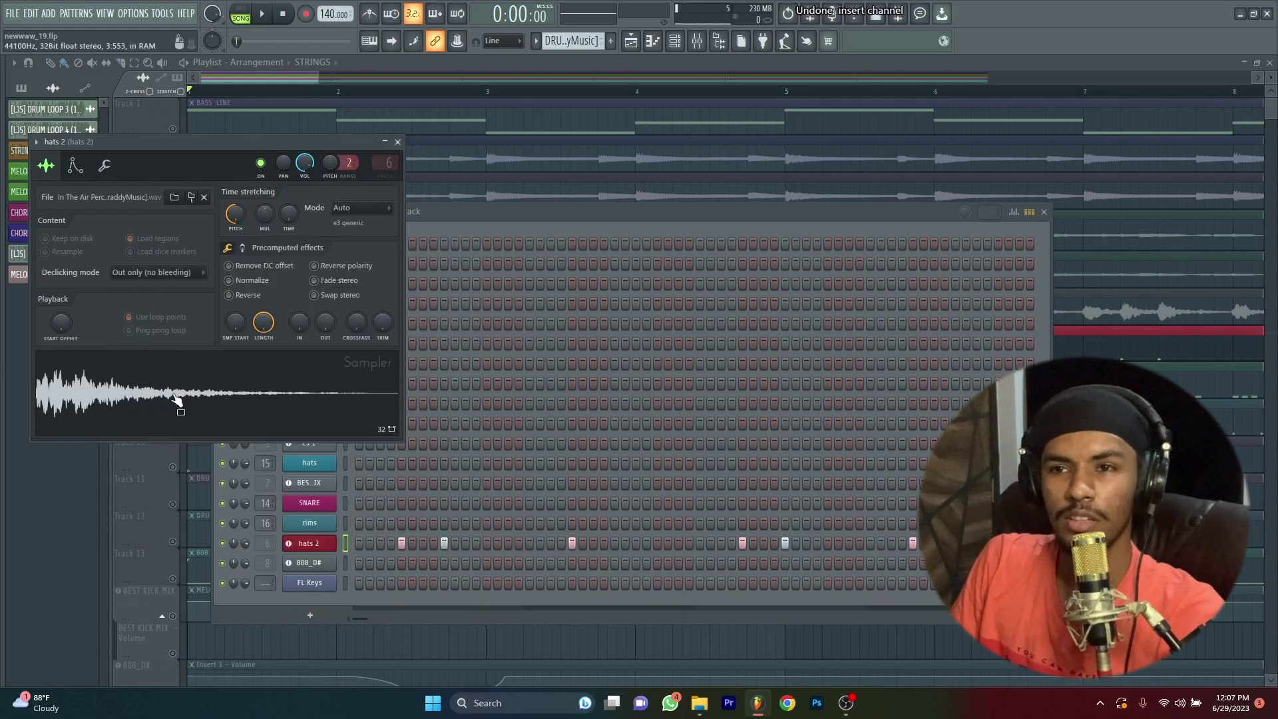
- Load the hats 2 sample into the audio editor and detect its pitch regions
{"action": "right_click", "coordinate": [170, 418]}
{"action": "left_click", "coordinate": [190, 432]}
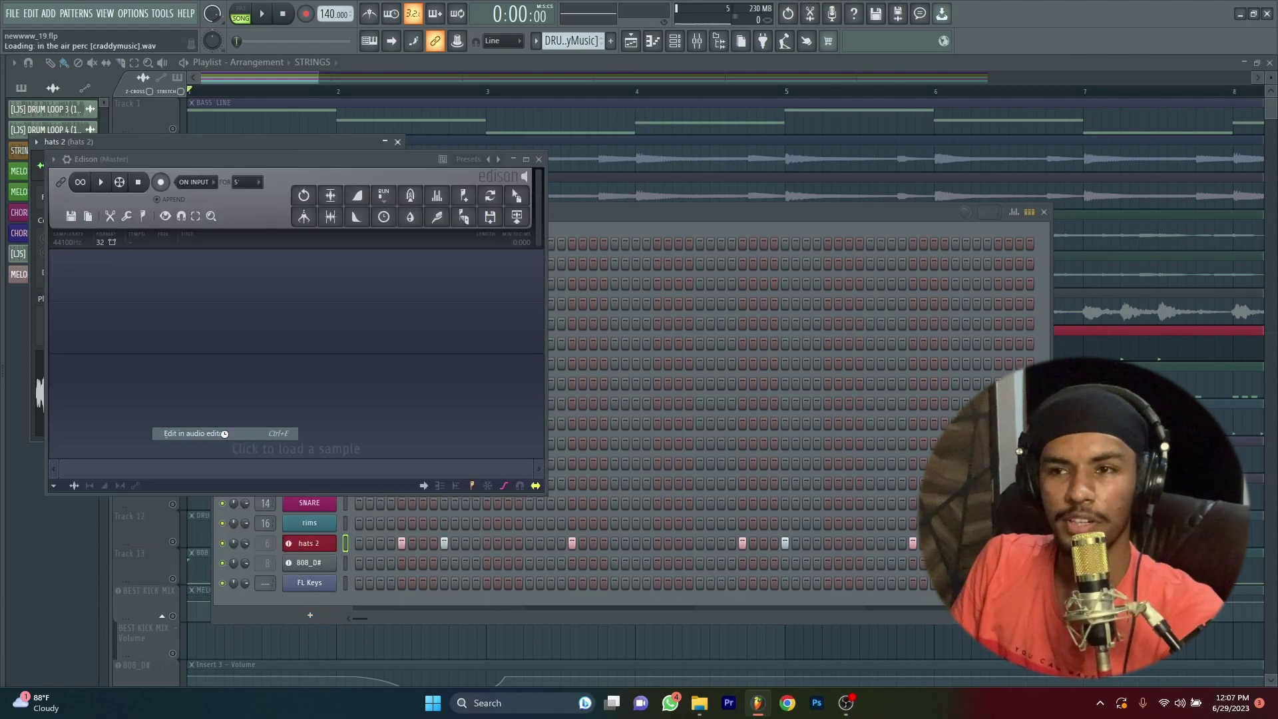
{"action": "right_click", "coordinate": [213, 380]}
{"action": "mouse_move", "coordinate": [254, 440]}
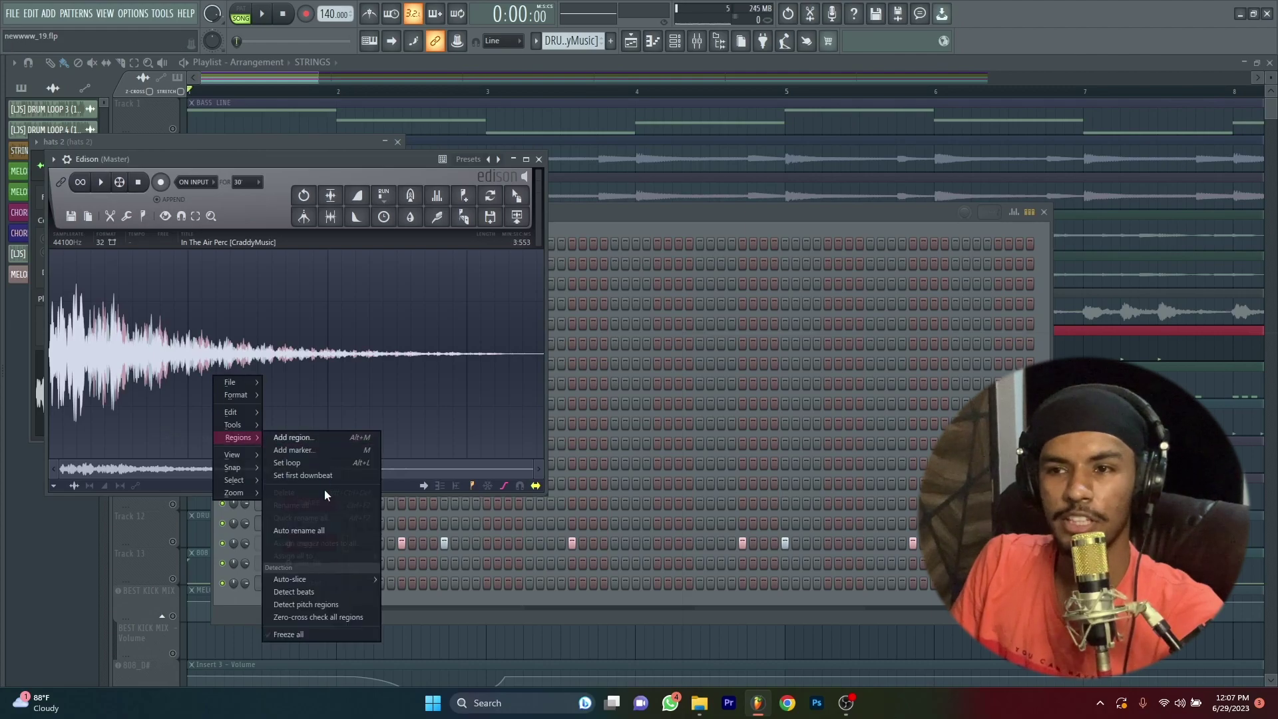
{"action": "left_click", "coordinate": [302, 607]}
- Examine the note labels of the pitch regions along the percussion waveform and close the audio editor
{"action": "scroll", "coordinate": [76, 365], "scroll_direction": "up", "scroll_amount": 3}
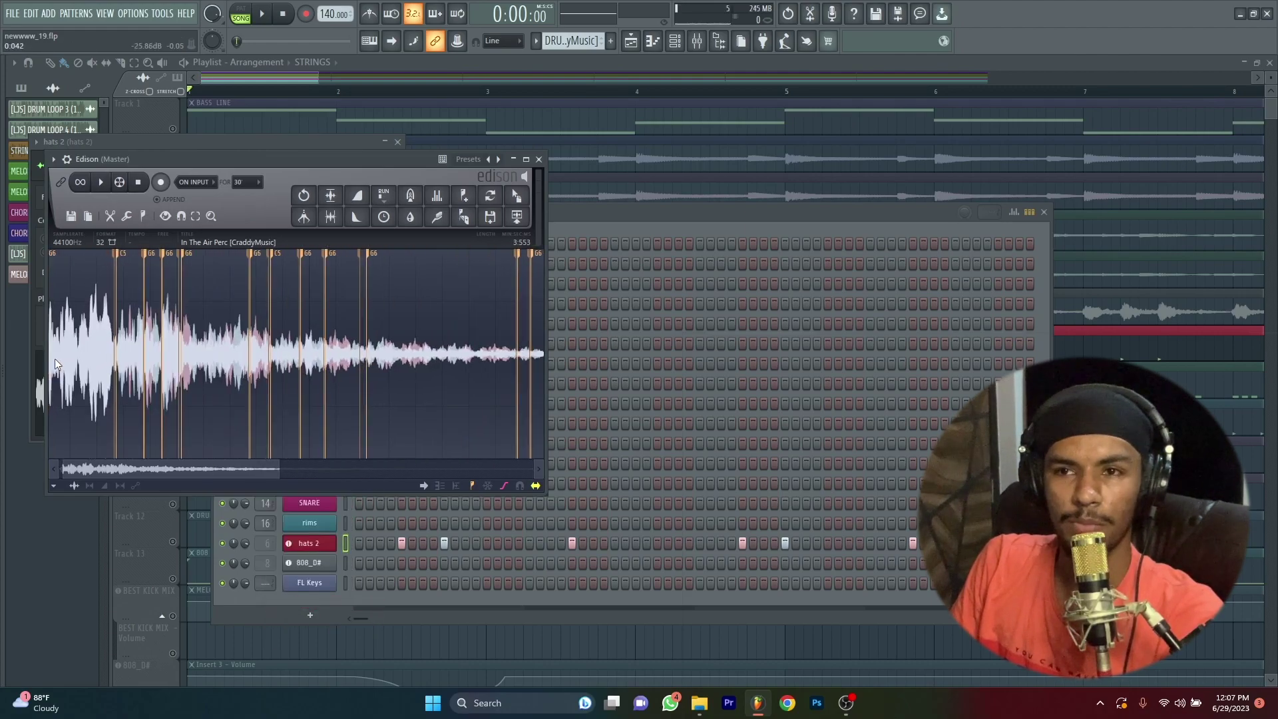
{"action": "scroll", "coordinate": [107, 364], "scroll_direction": "up", "scroll_amount": 2}
{"action": "scroll", "coordinate": [88, 471], "scroll_direction": "left", "scroll_amount": 3}
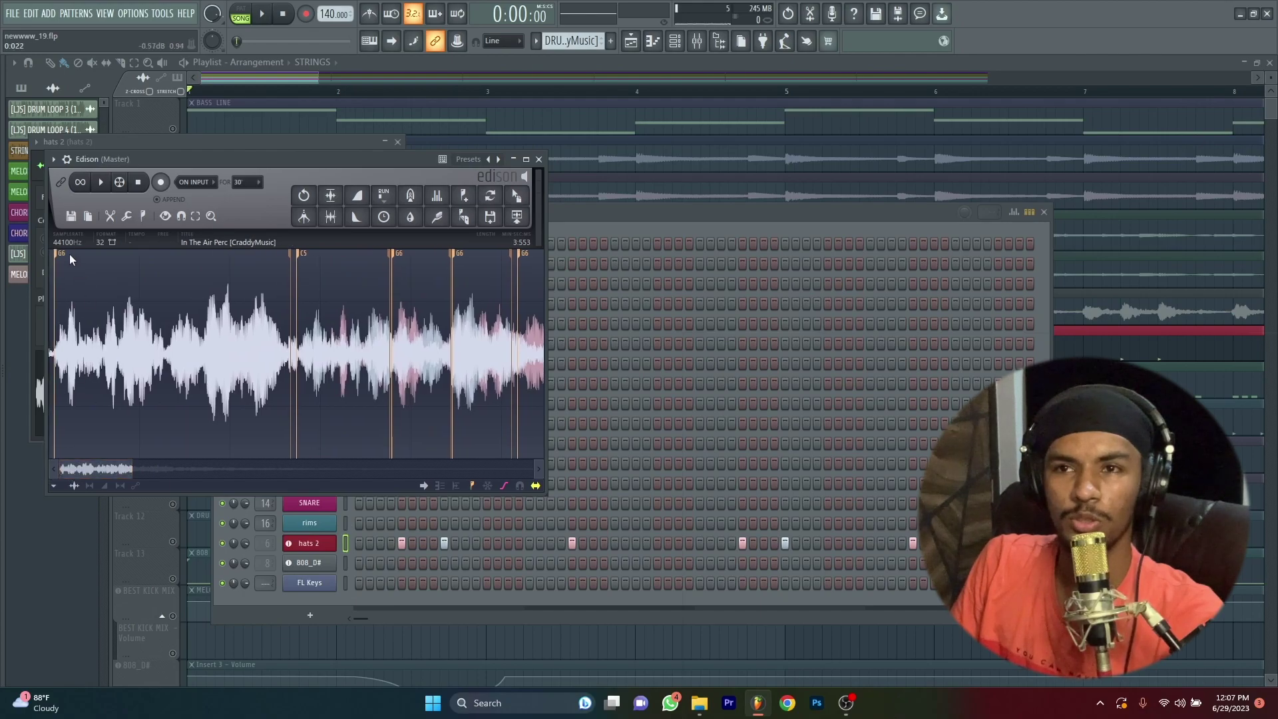
{"action": "scroll", "coordinate": [353, 333], "scroll_direction": "down", "scroll_amount": 1}
{"action": "left_click_drag", "start_coordinate": [413, 340], "coordinate": [381, 339]}
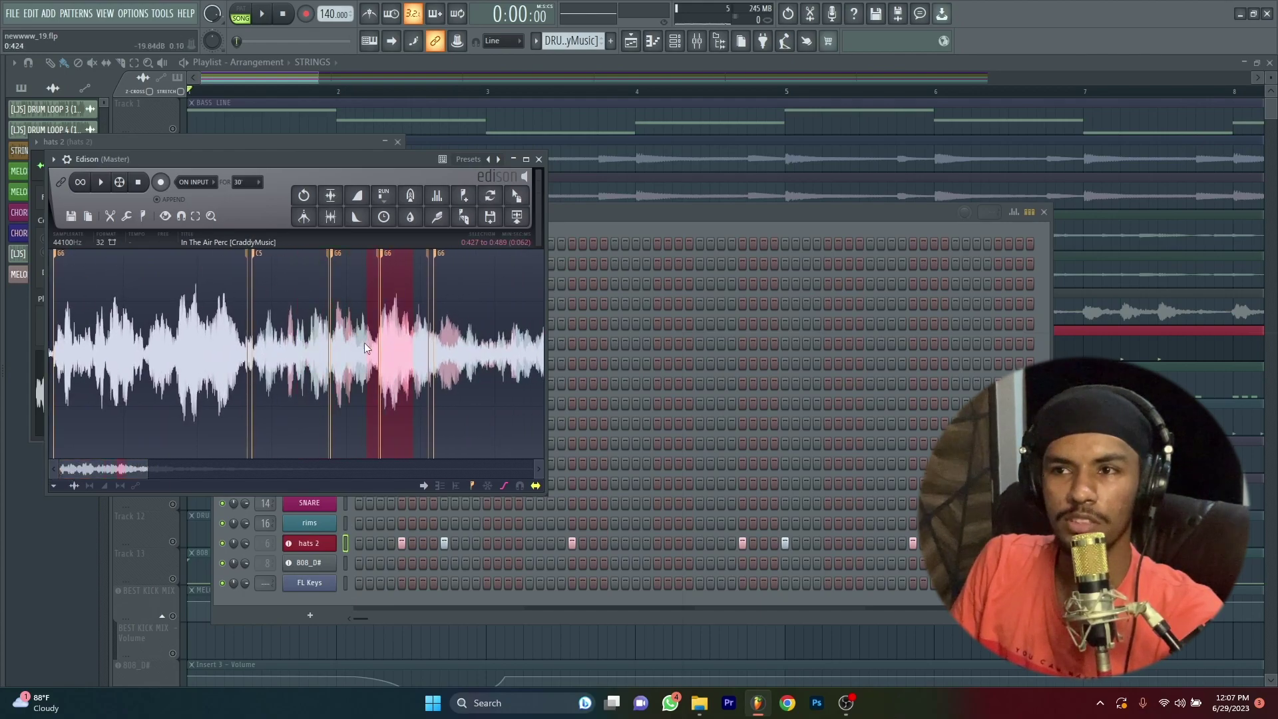
{"action": "left_click_drag", "start_coordinate": [122, 472], "coordinate": [182, 473]}
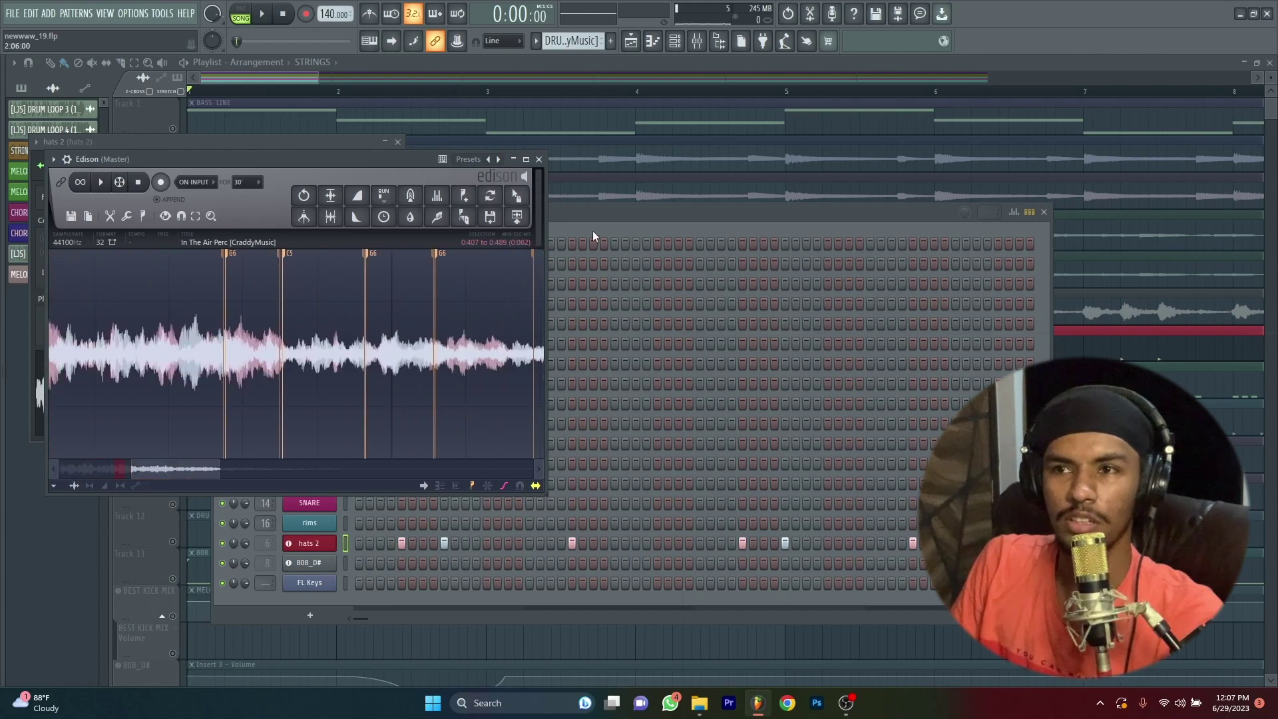
{"action": "left_click", "coordinate": [539, 160]}
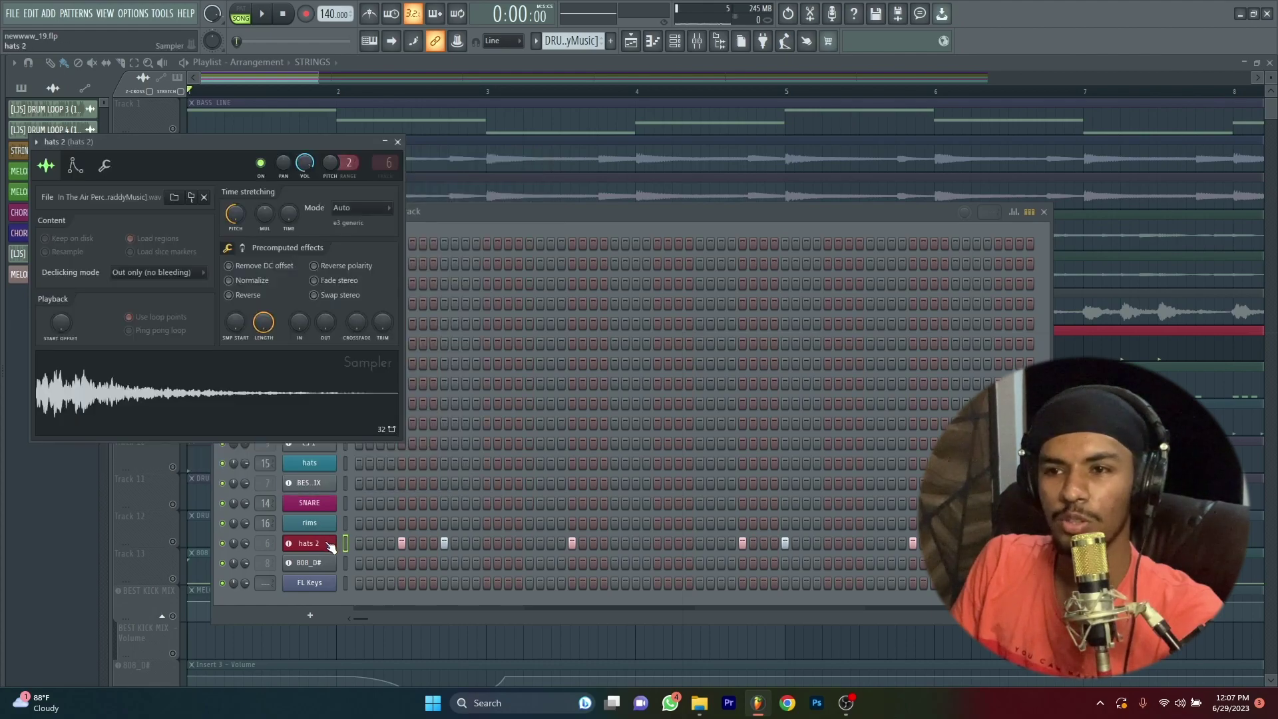
- Check the root note in the hats 2 channel's envelope settings and close the channel window
{"action": "left_click", "coordinate": [75, 167]}
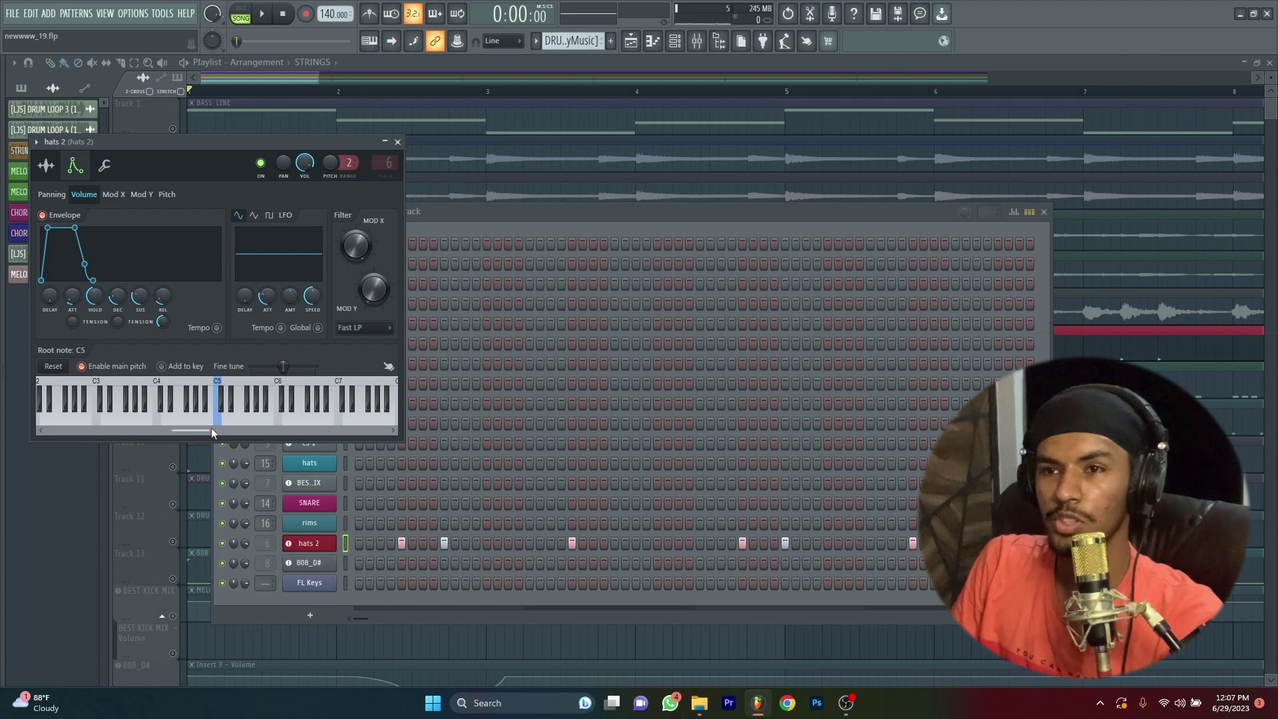
{"action": "left_click", "coordinate": [398, 142]}
- Move all hats 2 notes down one semitone to B4 in the piano roll and play the pattern
{"action": "right_click", "coordinate": [333, 556]}
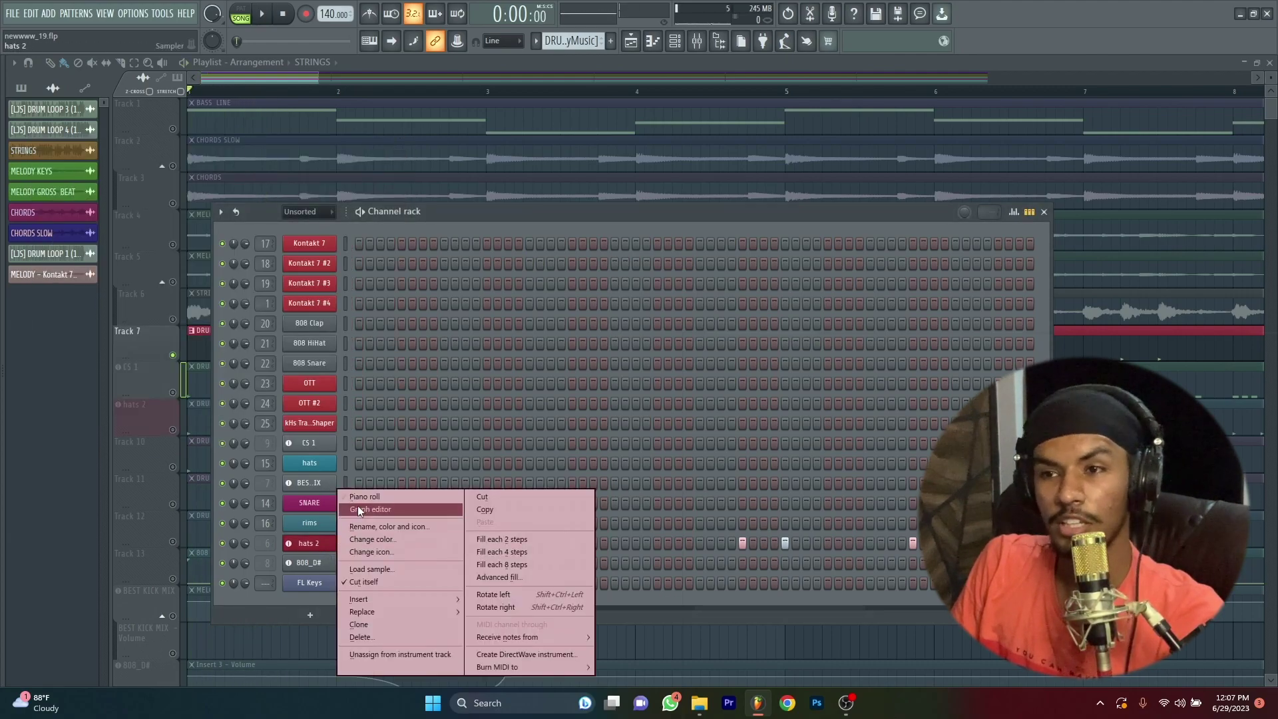
{"action": "left_click", "coordinate": [357, 501]}
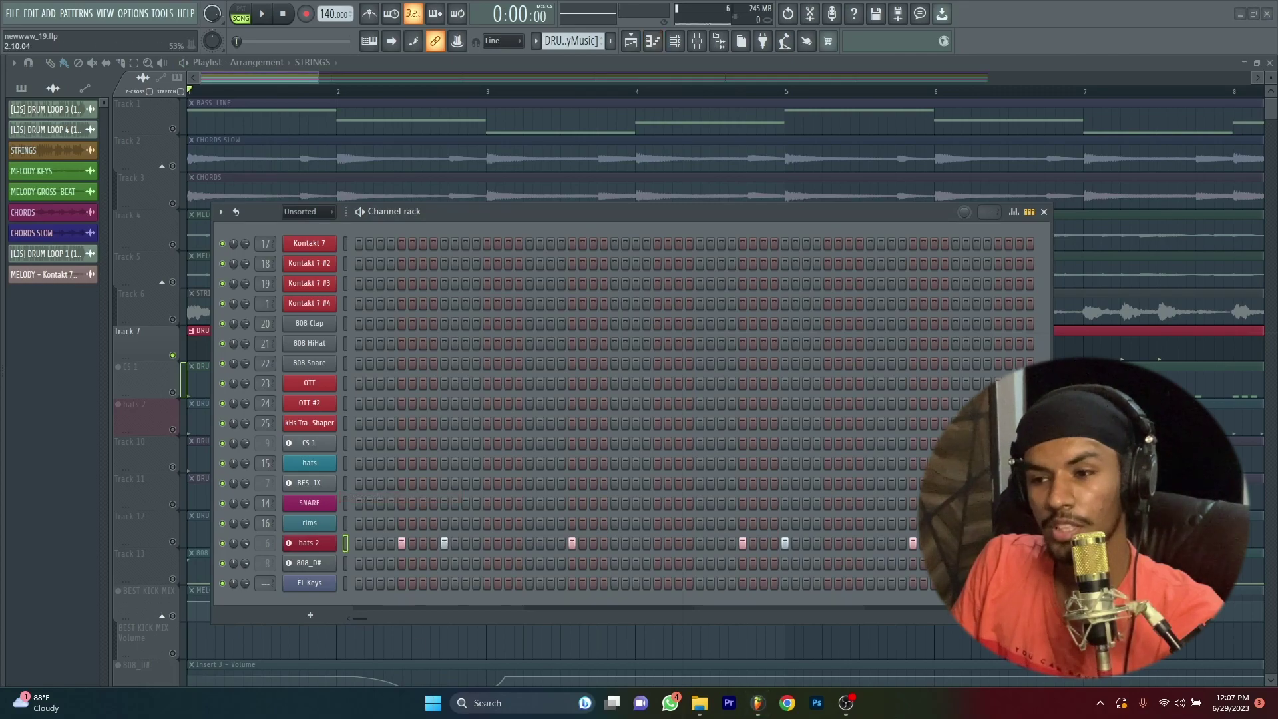
{"action": "double_click", "coordinate": [465, 200]}
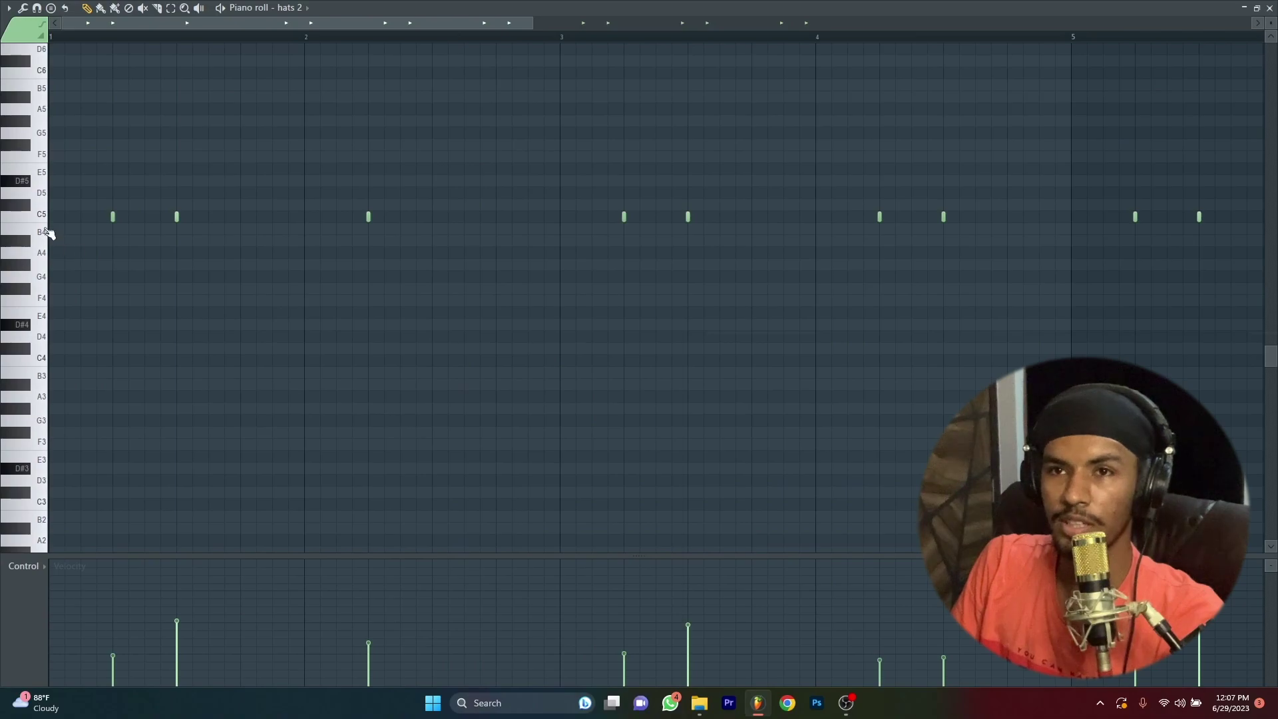
{"action": "key", "text": "space"}
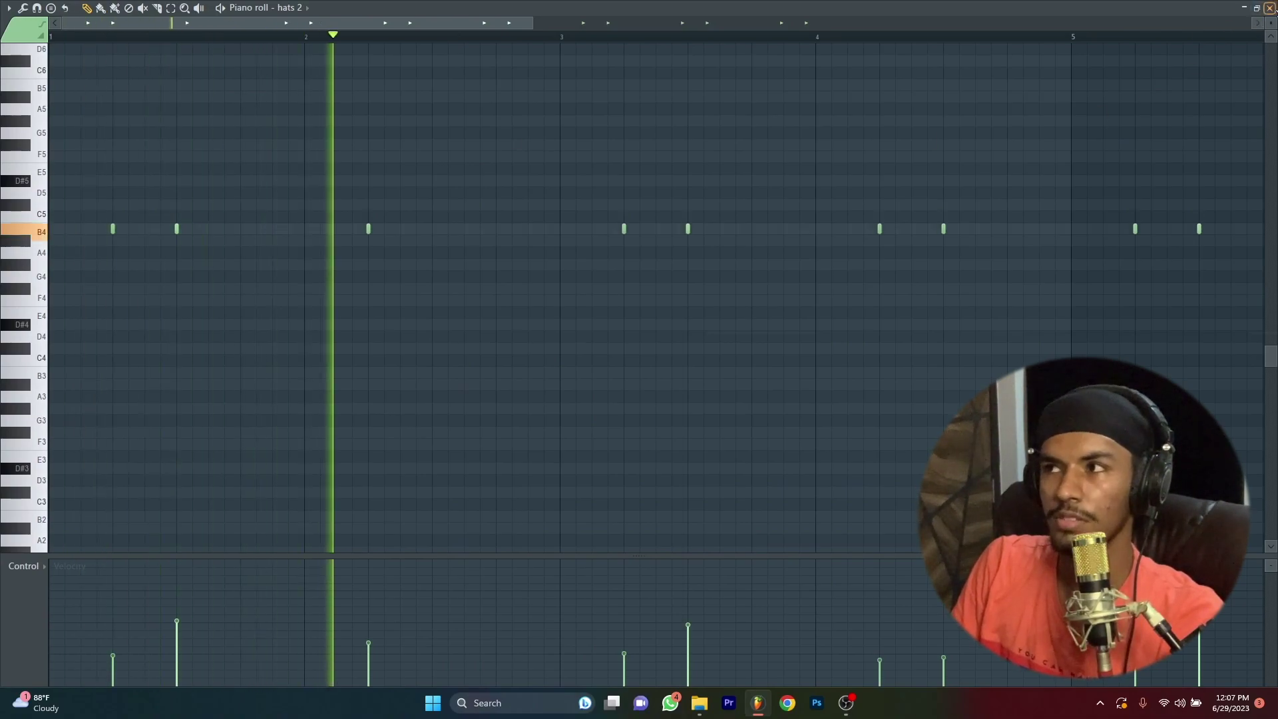
- Return to the playlist and unmute the STRINGS track so it plays together with the soloed percussion
{"action": "key", "text": "F7"}
{"action": "key", "text": "F6"}
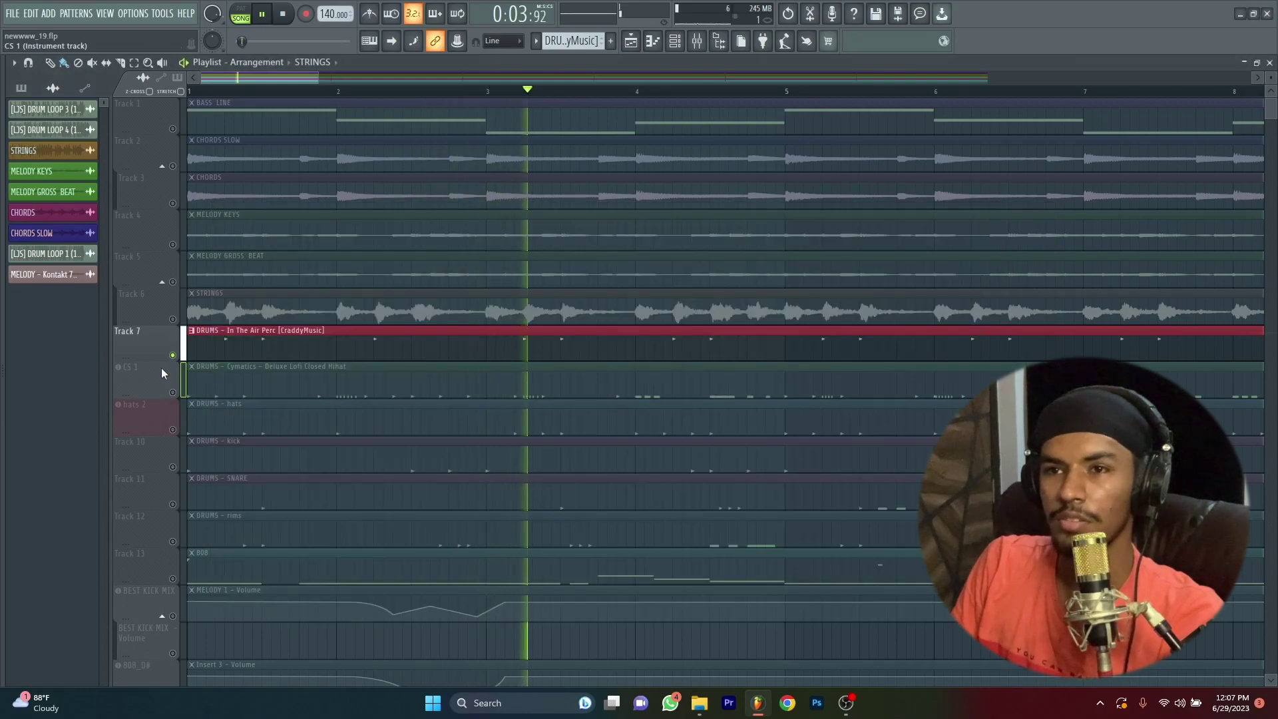
{"action": "left_click", "coordinate": [172, 320]}
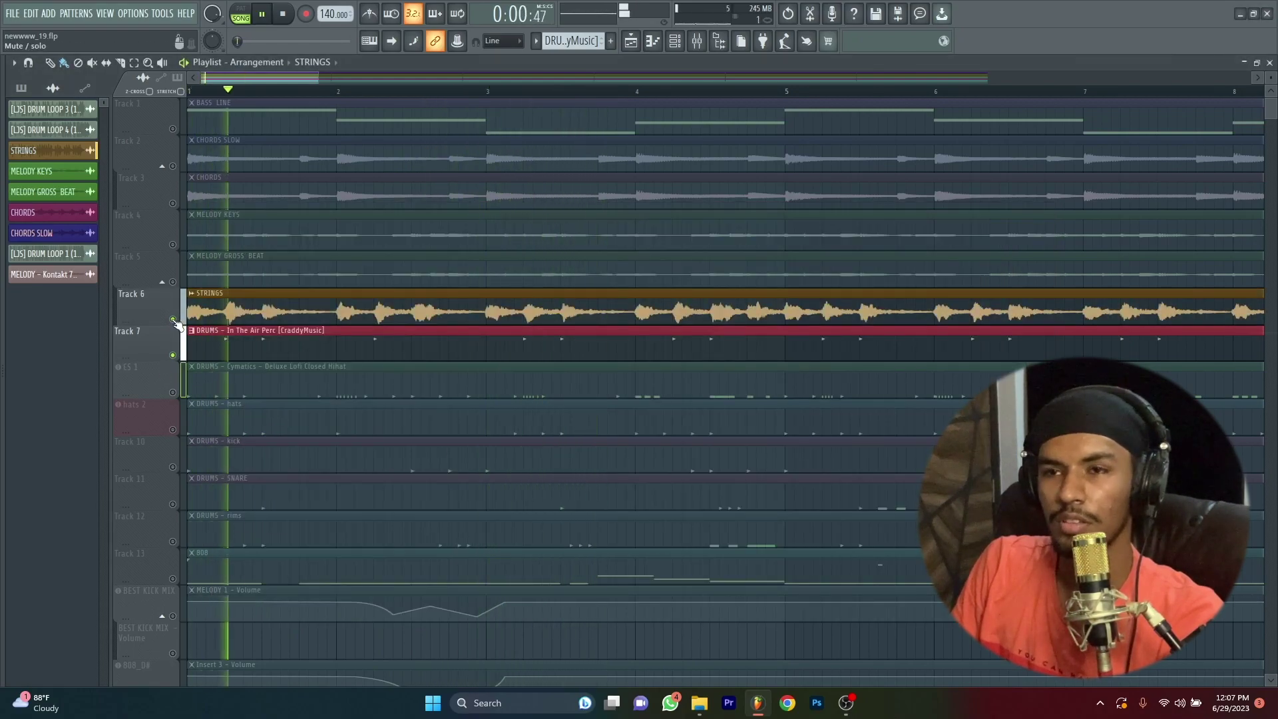
- Mute the STRINGS track, unmute the MELODY KEYS, closed hihat, hats and kick tracks, and stop playback
{"action": "left_click", "coordinate": [172, 244]}
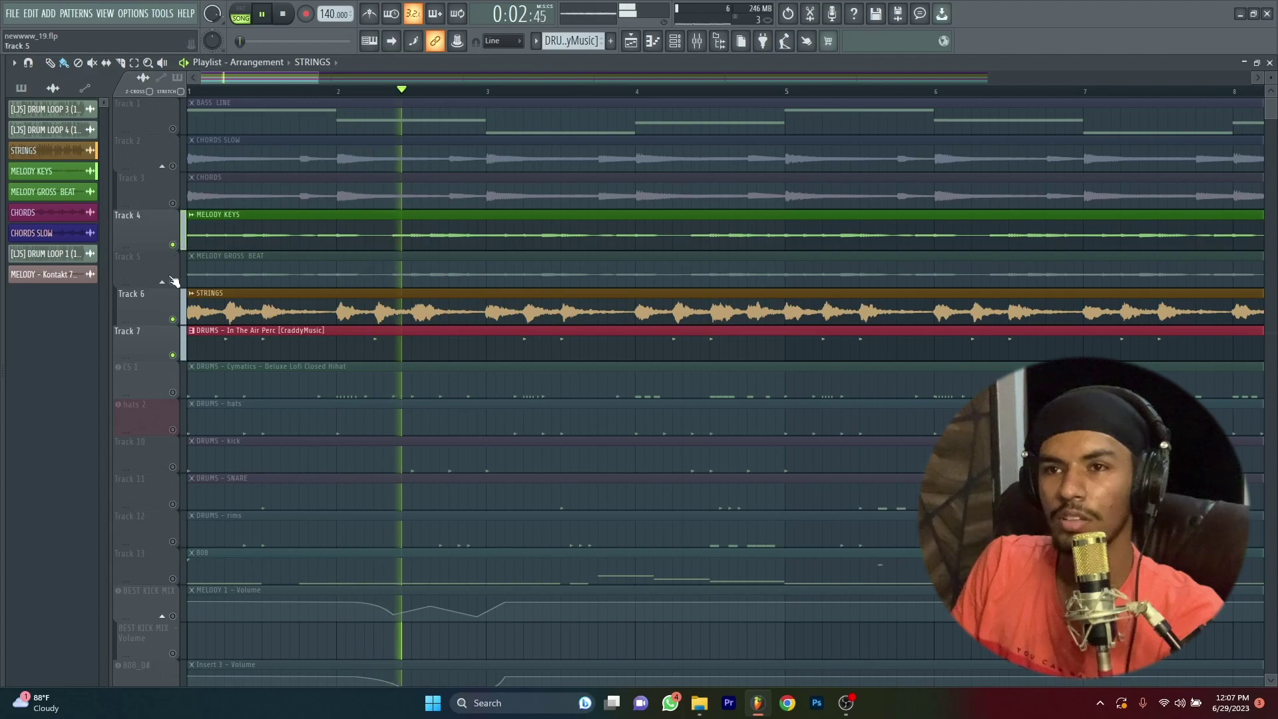
{"action": "left_click", "coordinate": [173, 320]}
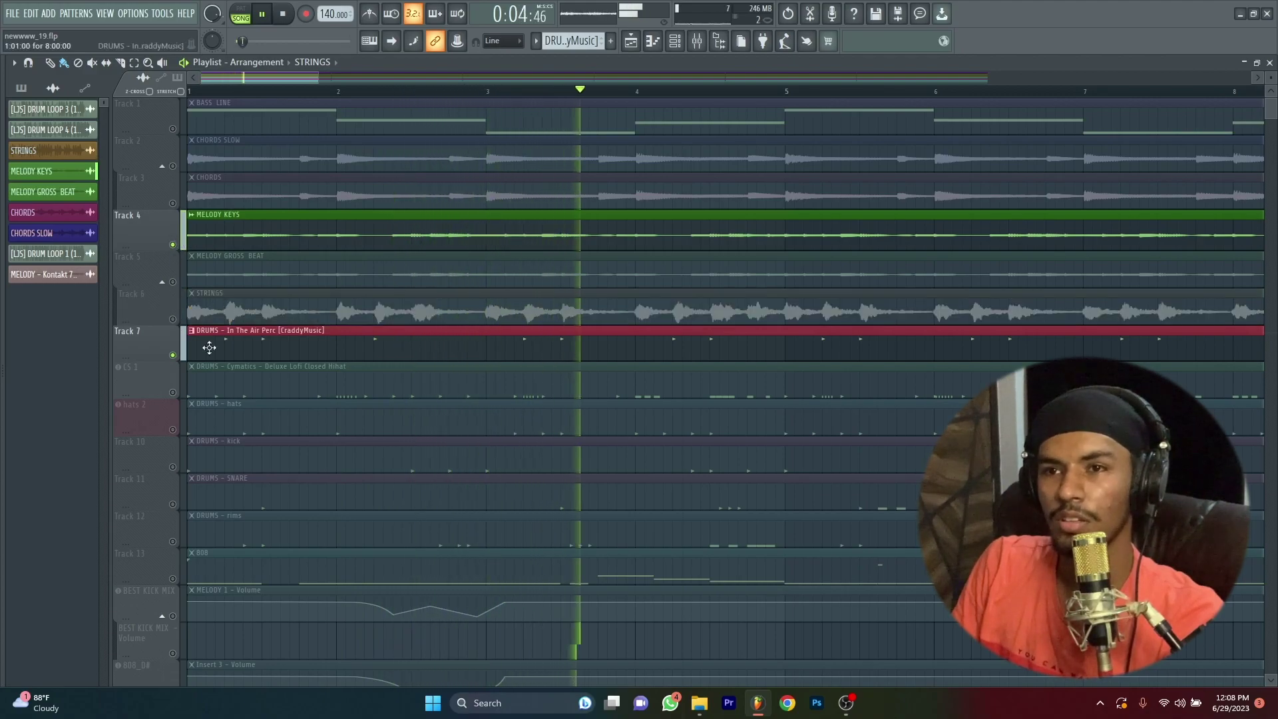
{"action": "left_click", "coordinate": [174, 393]}
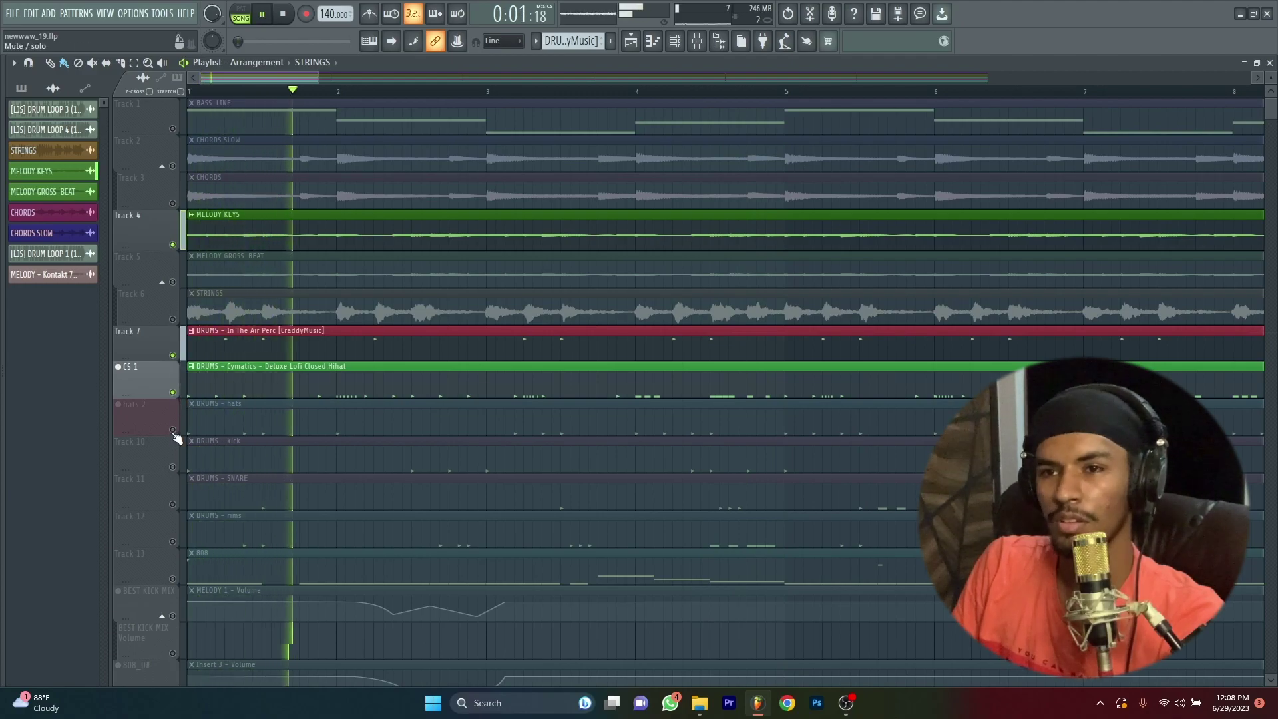
{"action": "left_click", "coordinate": [172, 430]}
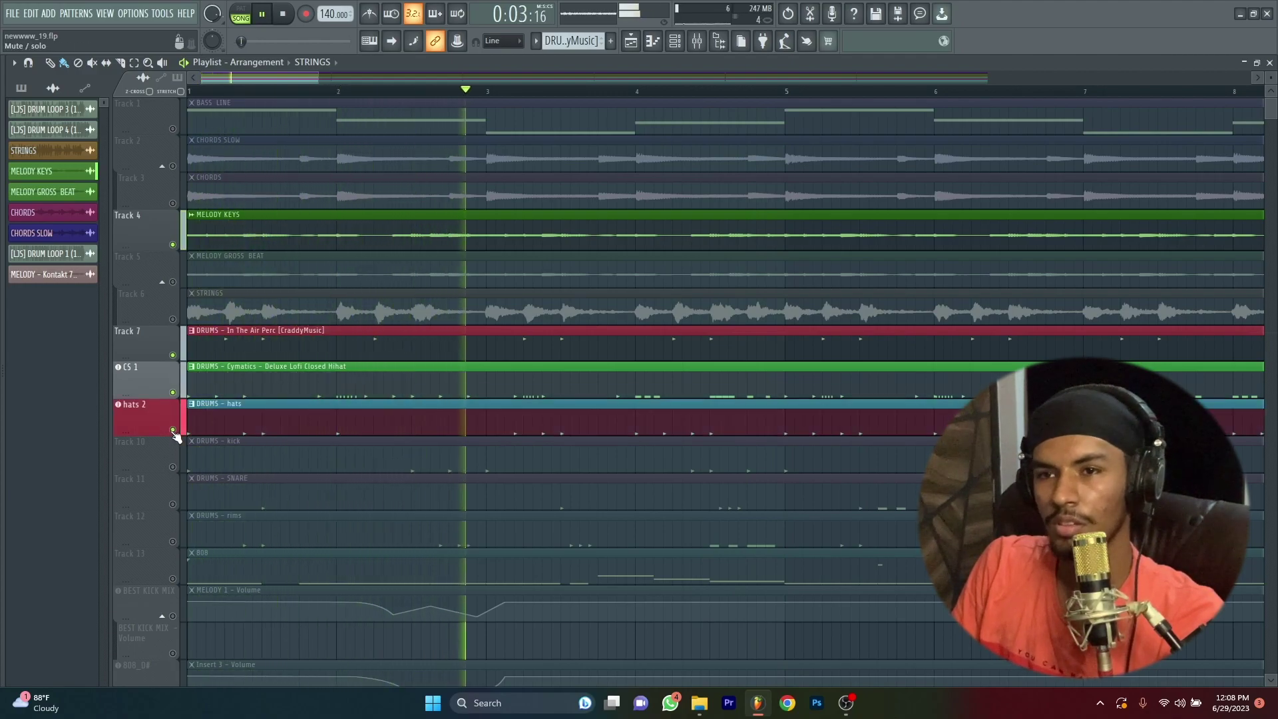
{"action": "key", "text": "space"}
{"action": "left_click", "coordinate": [172, 467]}
- Check the root note in the BEST KICK MIX channel's envelope settings, and close the channel window and channel rack
{"action": "scroll", "coordinate": [194, 421], "scroll_direction": "down", "scroll_amount": 3}
{"action": "left_click", "coordinate": [231, 341]}
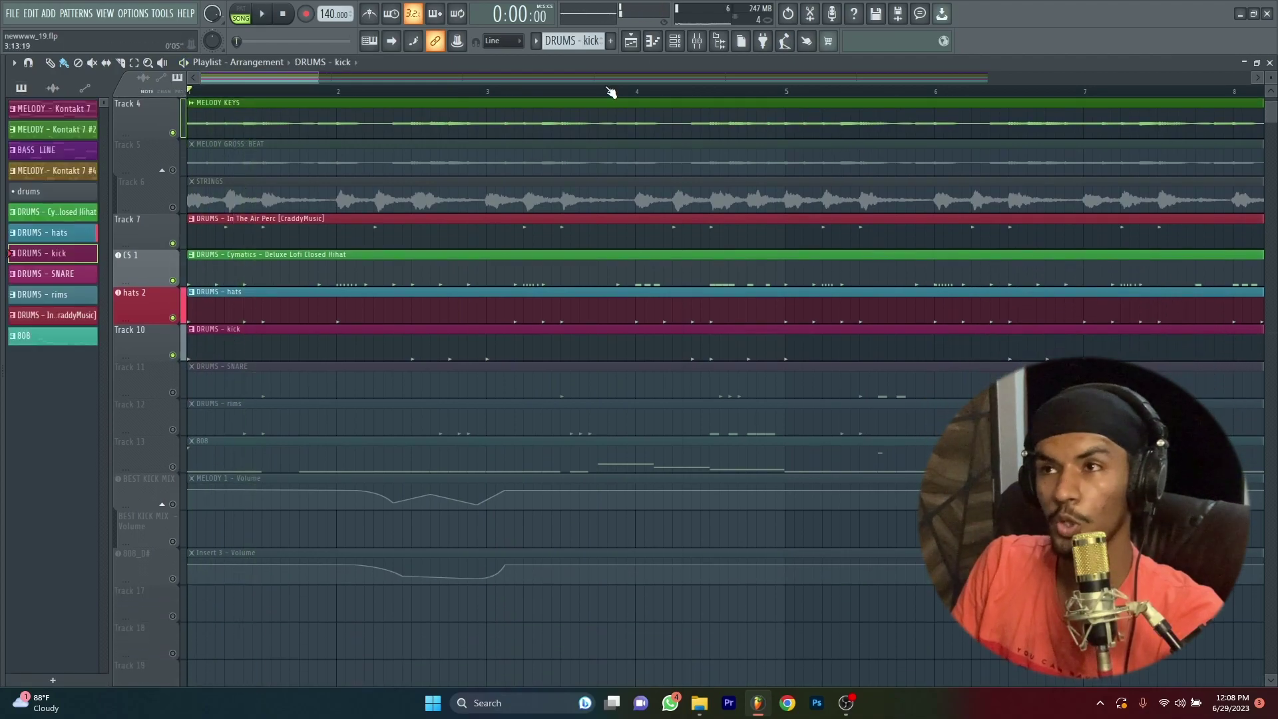
{"action": "left_click", "coordinate": [678, 42]}
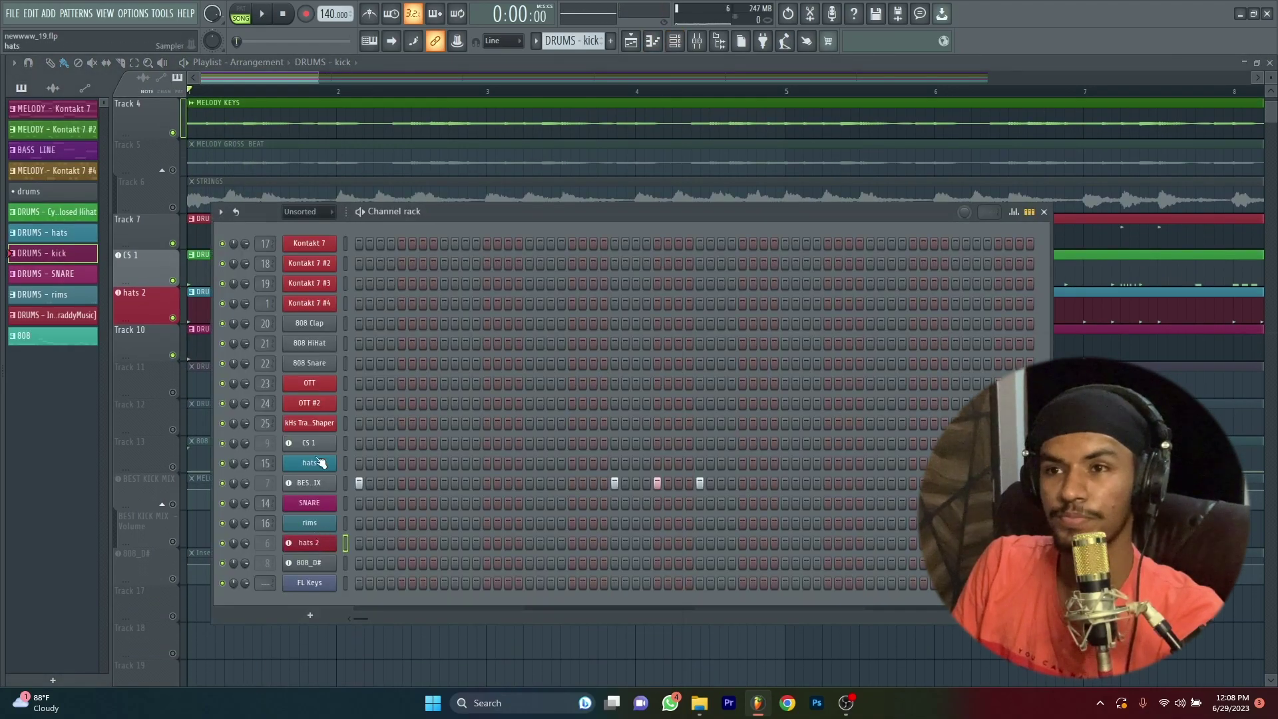
{"action": "left_click", "coordinate": [318, 490]}
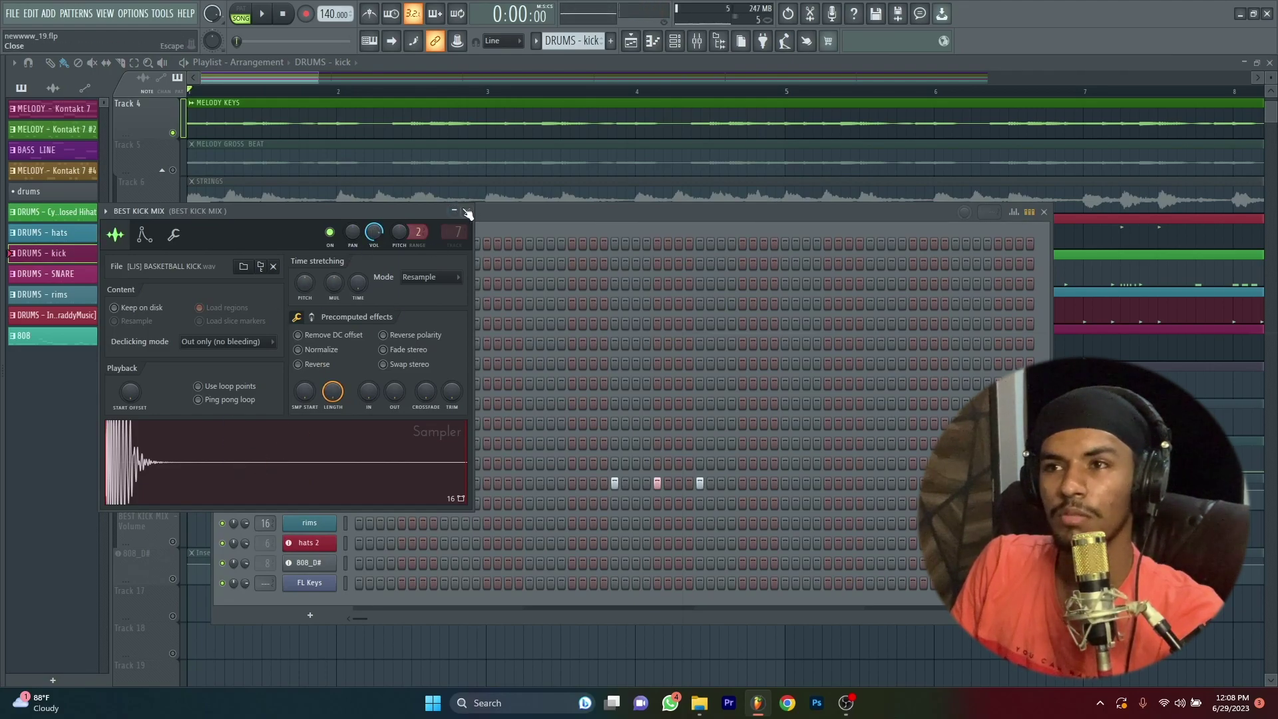
{"action": "left_click", "coordinate": [143, 234]}
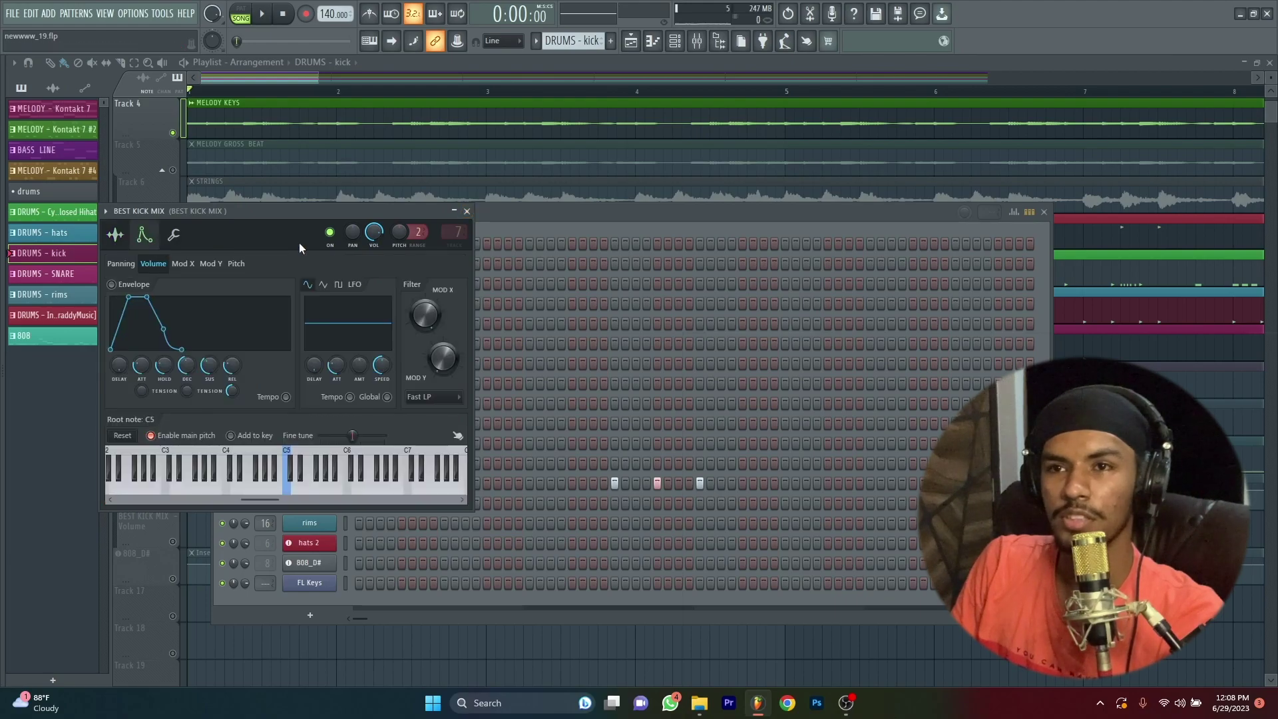
{"action": "left_click", "coordinate": [467, 212]}
{"action": "key", "text": "F6"}
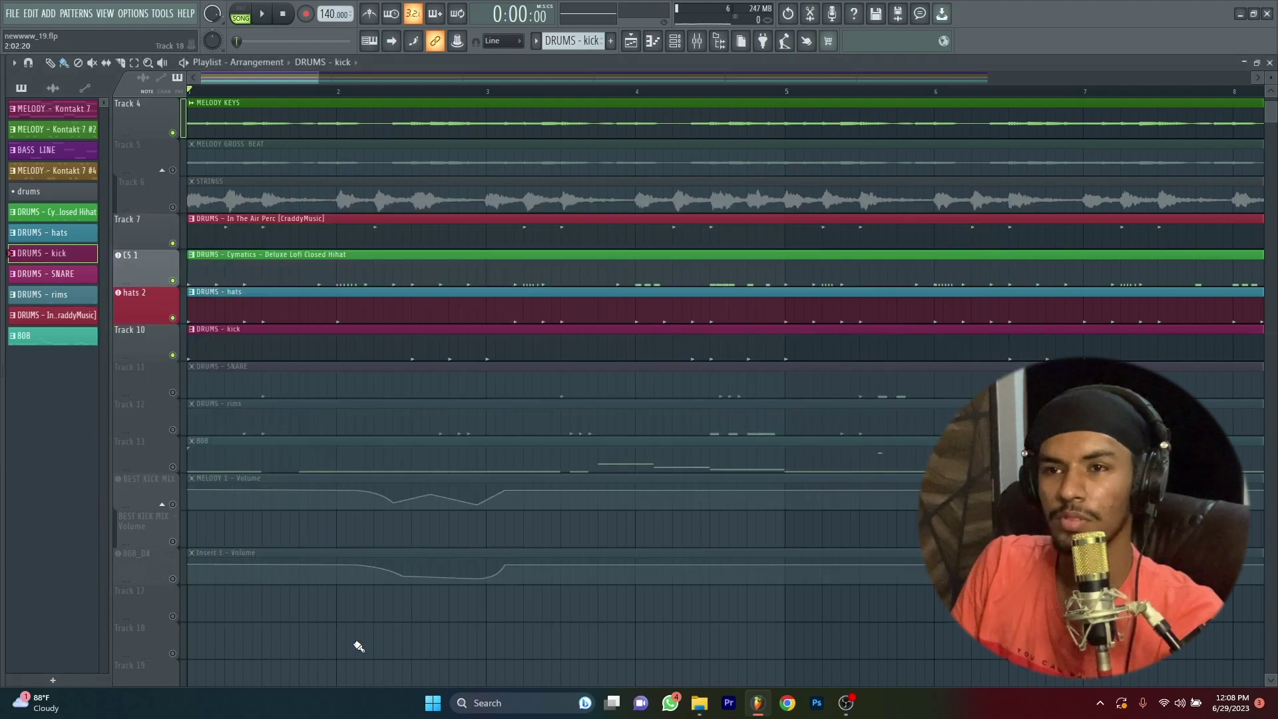
- Unmute the SNARE, rims and 808 tracks and play them with the melody keys and other drums
{"action": "left_click", "coordinate": [173, 392]}
{"action": "key", "text": "space"}
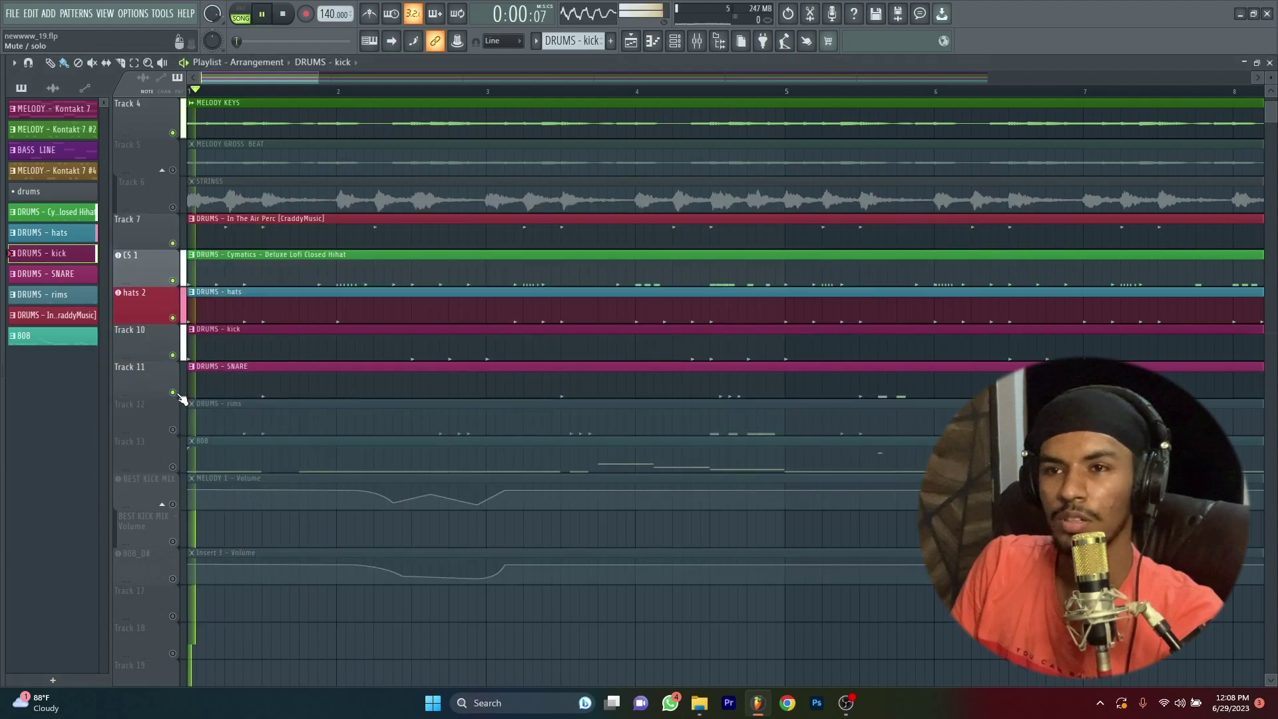
{"action": "left_click", "coordinate": [173, 429]}
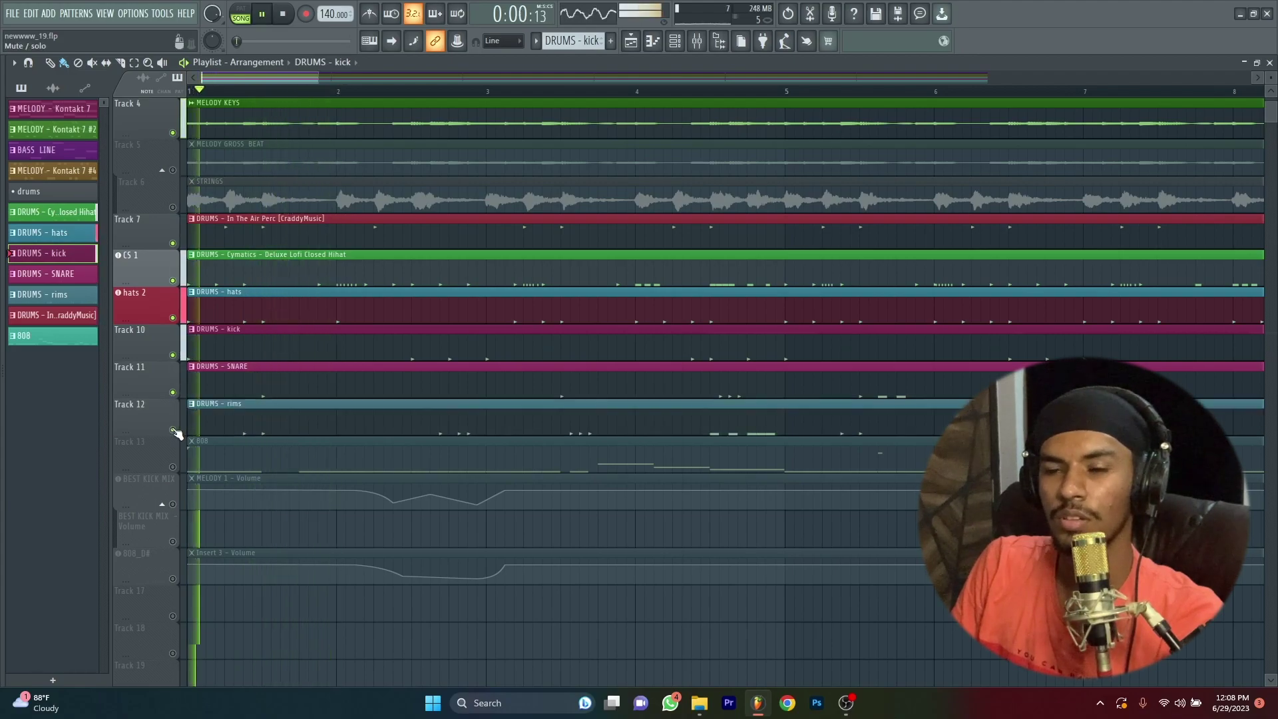
{"action": "left_click", "coordinate": [172, 467]}
- Open the 808 pattern in the piano roll, examine its notes during playback, and close the piano roll
{"action": "double_click", "coordinate": [274, 465]}
{"action": "scroll", "coordinate": [501, 434], "scroll_direction": "down", "scroll_amount": 2}
{"action": "scroll", "coordinate": [230, 354], "scroll_direction": "up", "scroll_amount": 2}
{"action": "key", "text": "shift+Up"}
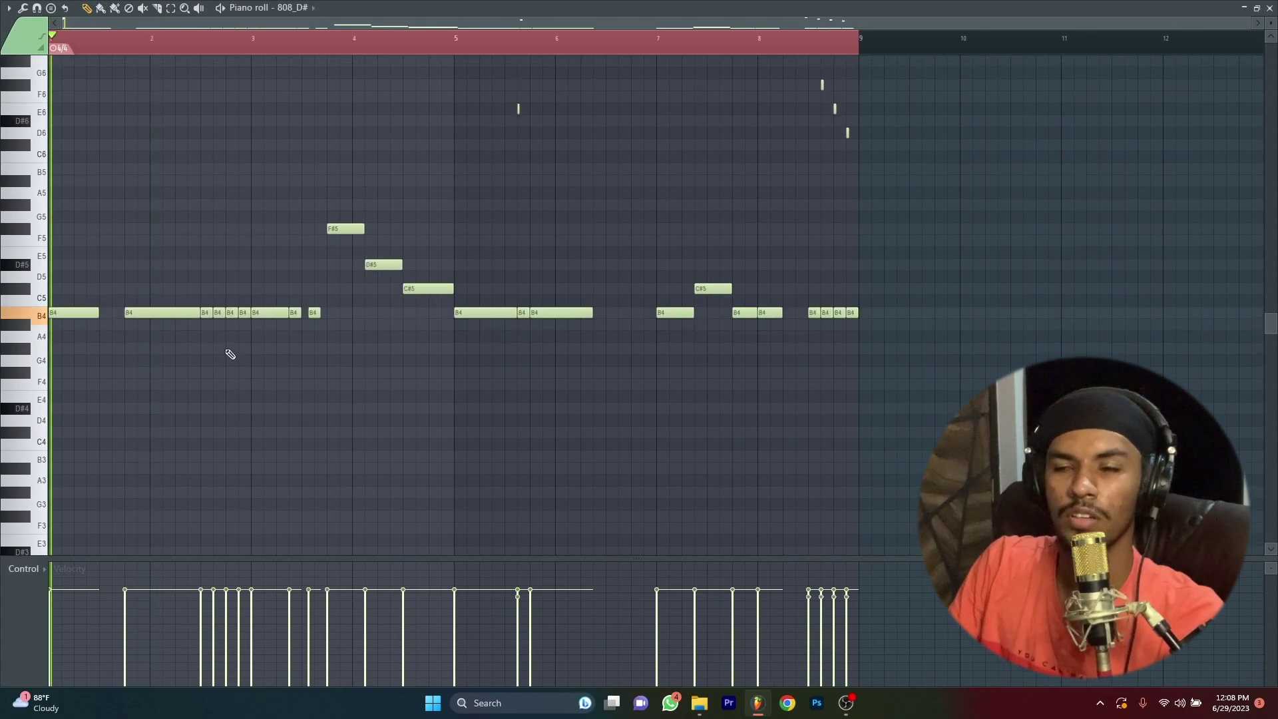
{"action": "scroll", "coordinate": [231, 354], "scroll_direction": "up", "scroll_amount": 1}
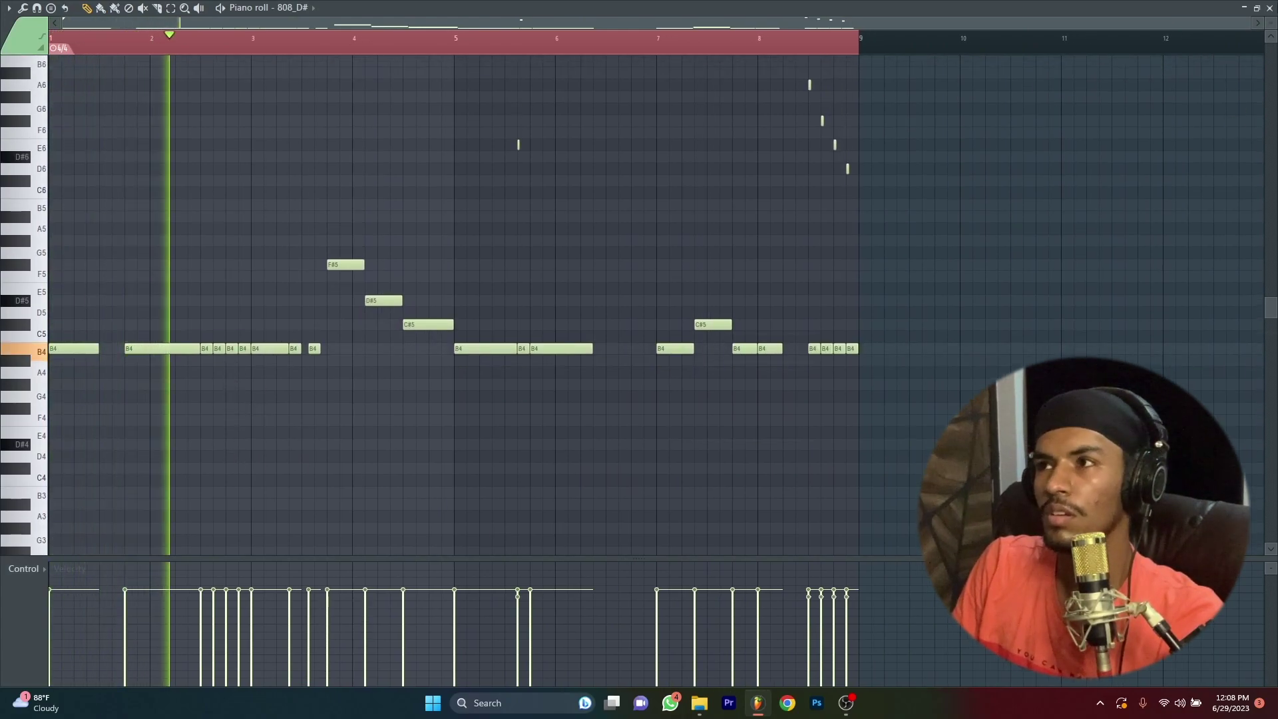
{"action": "key", "text": "space"}
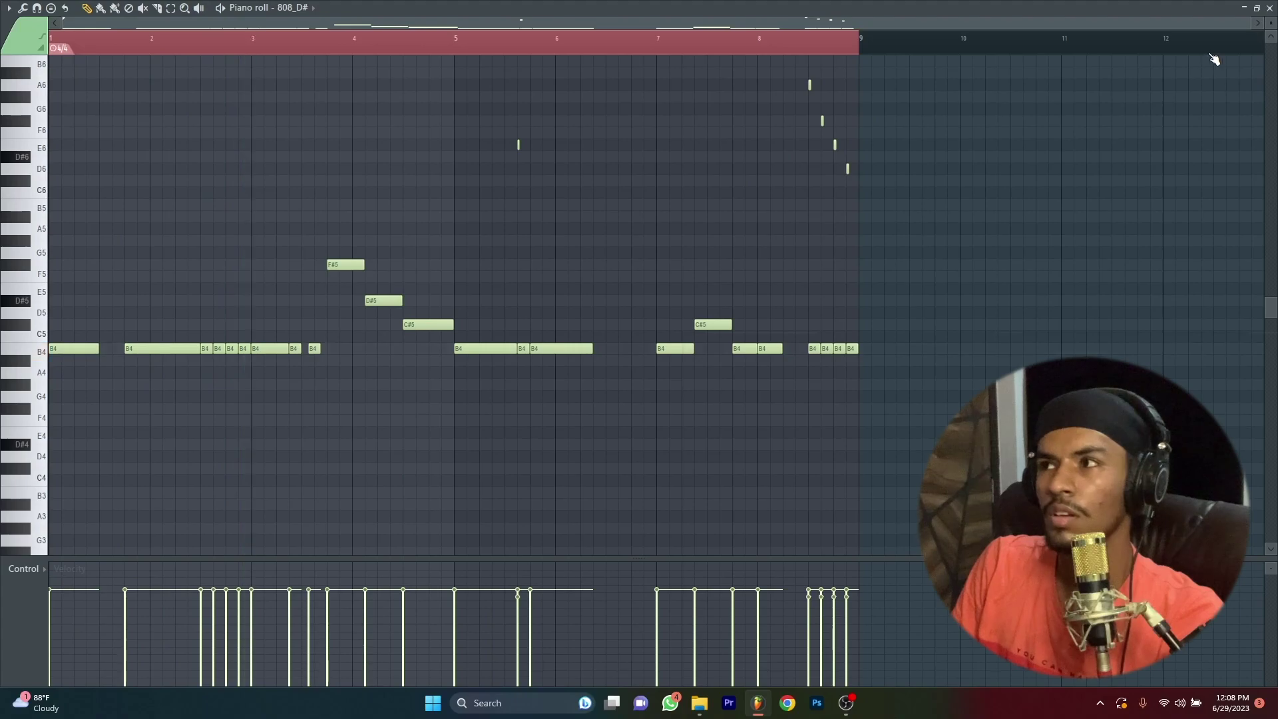
{"action": "left_click", "coordinate": [1267, 9]}
- Check the root note in the 808_D# channel's envelope settings and reopen the channel's notes in the piano roll
{"action": "right_click", "coordinate": [303, 565]}
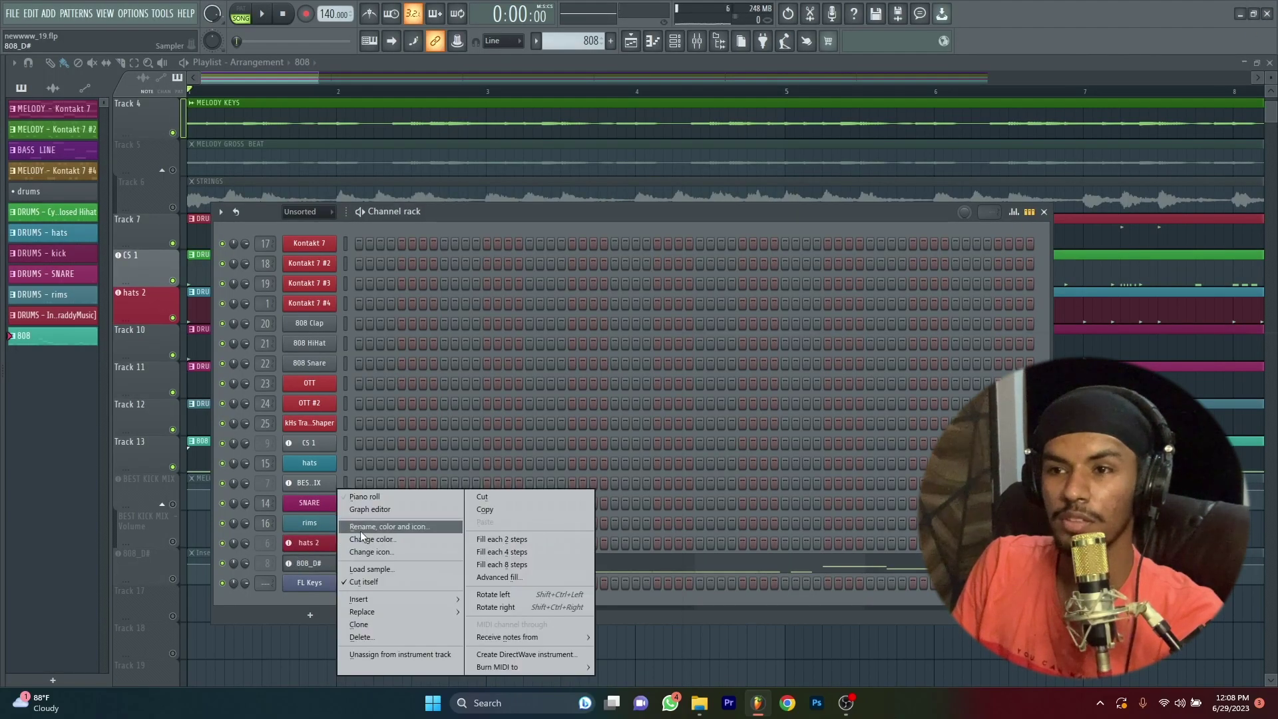
{"action": "left_click", "coordinate": [362, 497]}
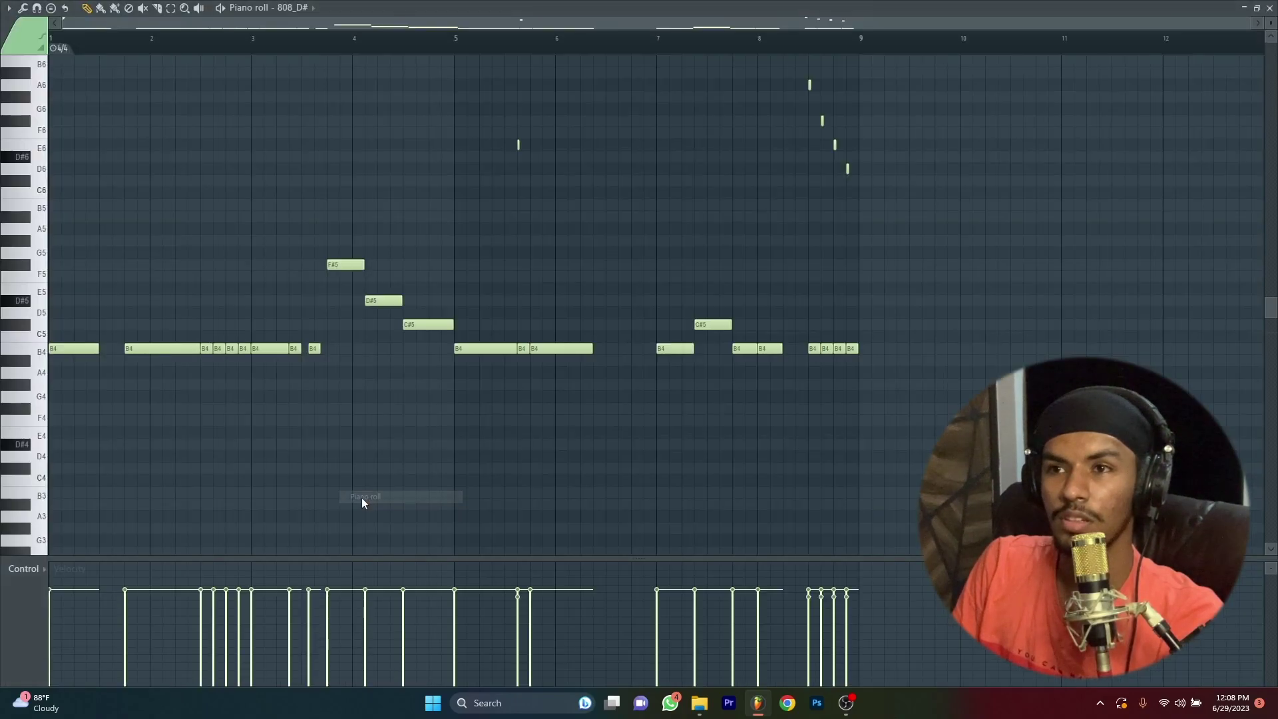
{"action": "left_click", "coordinate": [1269, 8]}
{"action": "left_click", "coordinate": [309, 563]}
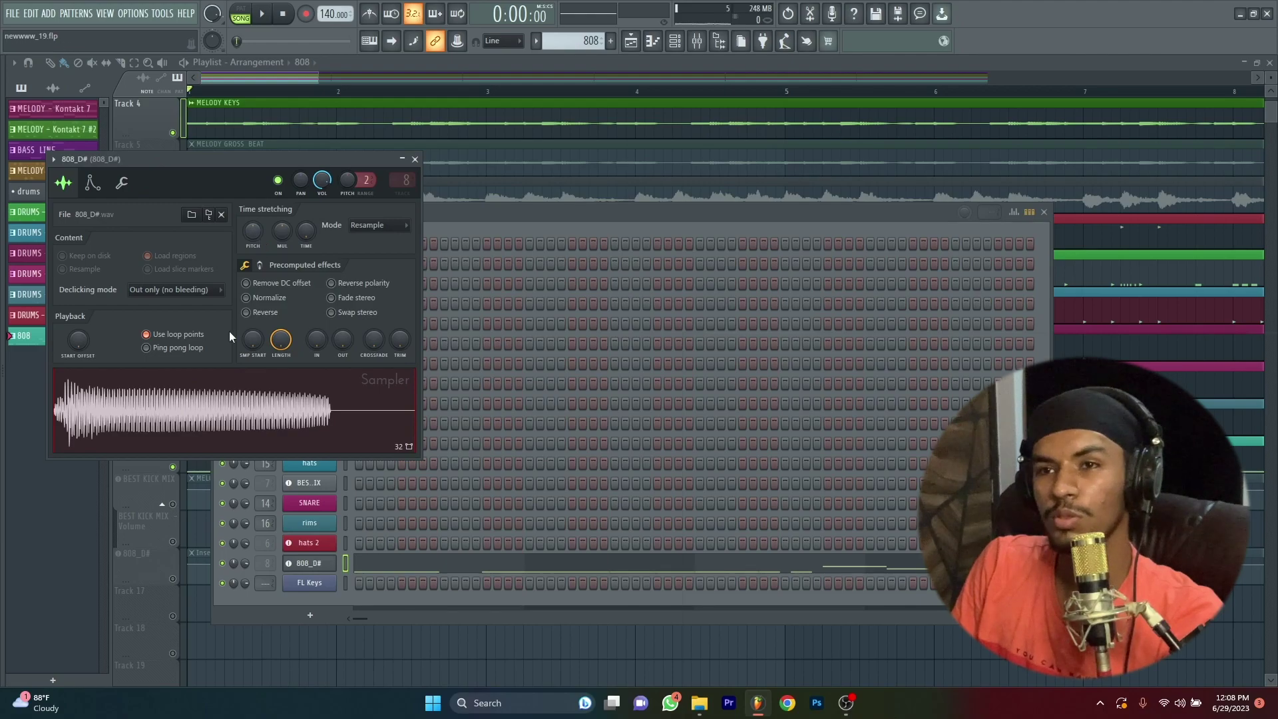
{"action": "left_click", "coordinate": [106, 194]}
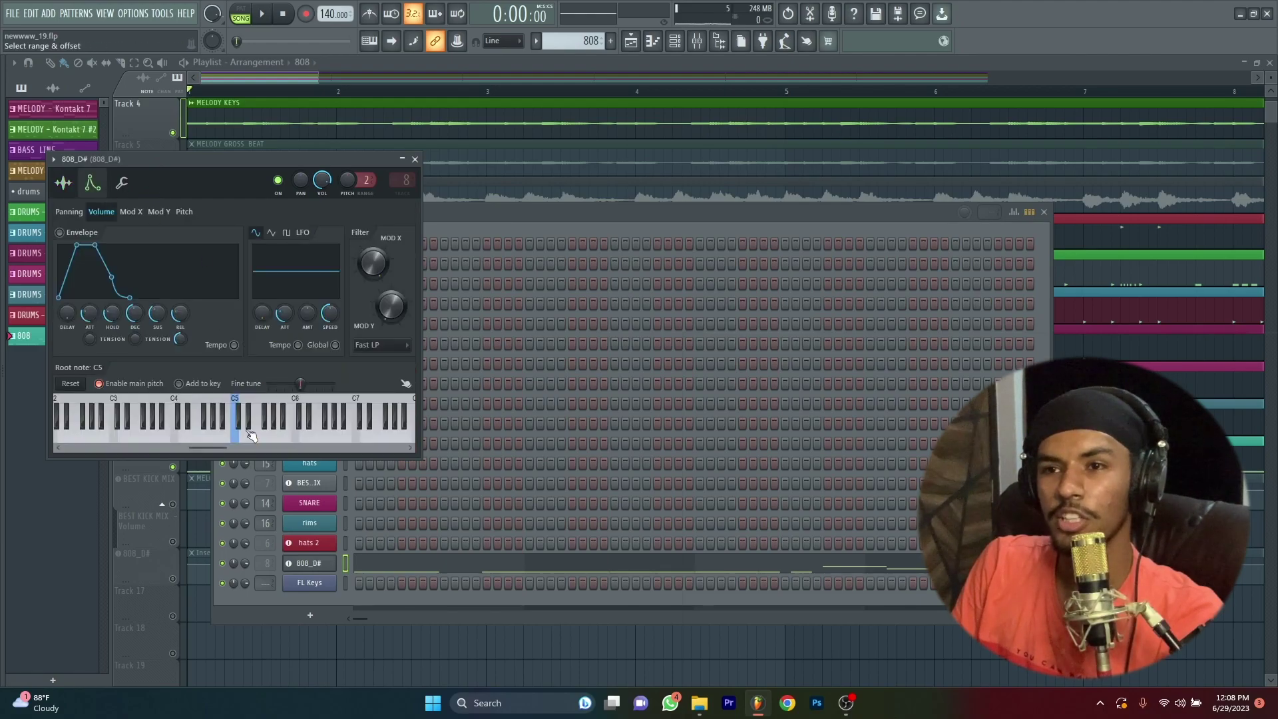
{"action": "left_click", "coordinate": [415, 160]}
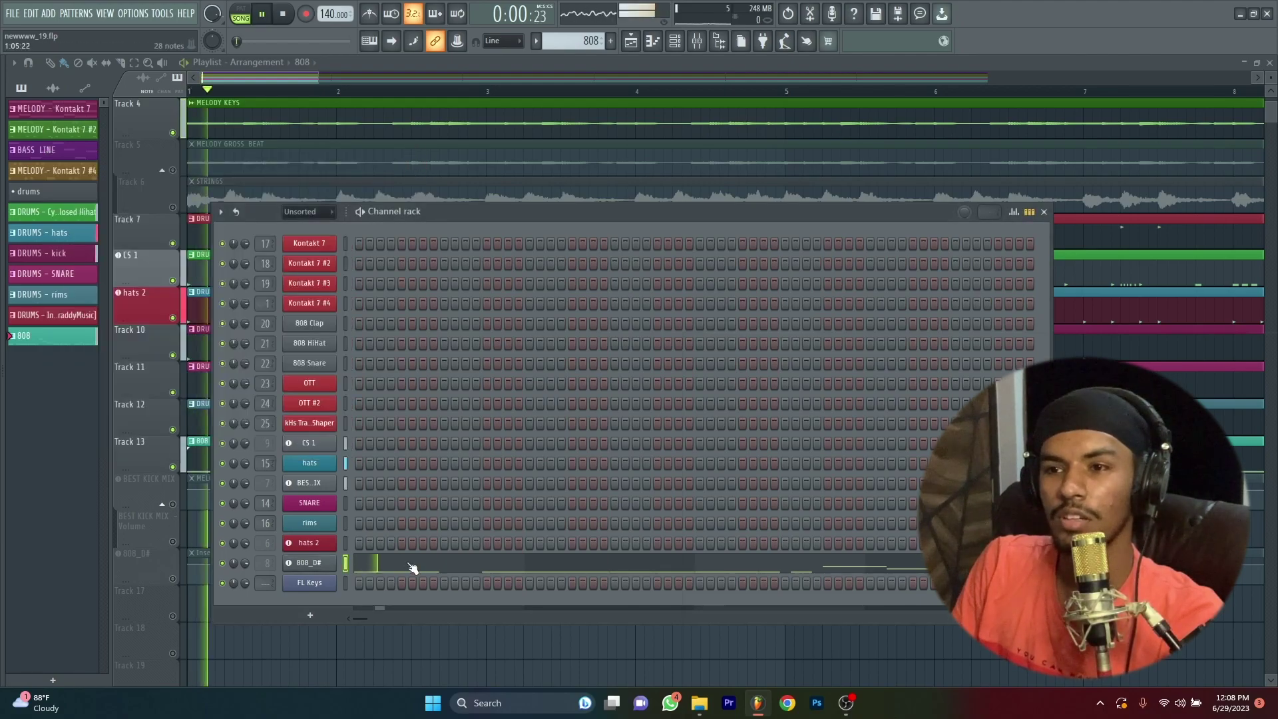
{"action": "left_click", "coordinate": [399, 569]}
{"action": "key", "text": "space"}
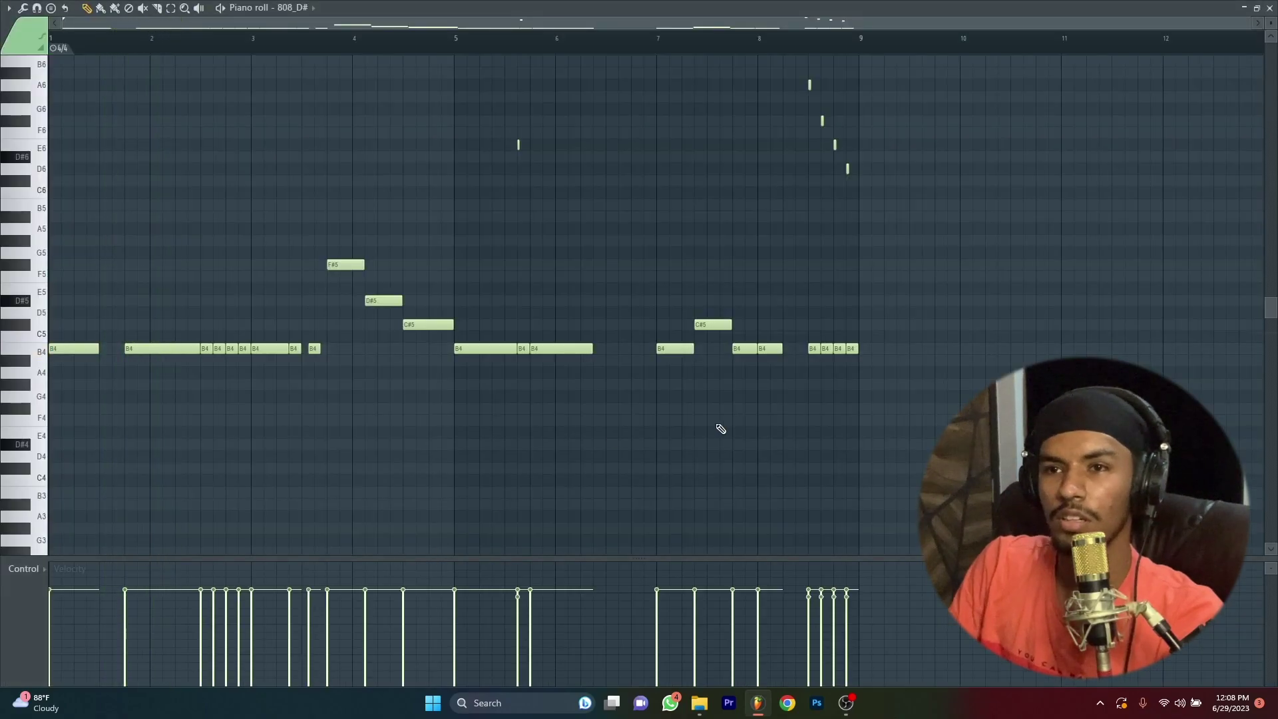
- Play the soloed CHORDS track, sound FL Keys notes over it to find its pitch, and close FL Keys and the channel rack
{"action": "key", "text": "space"}
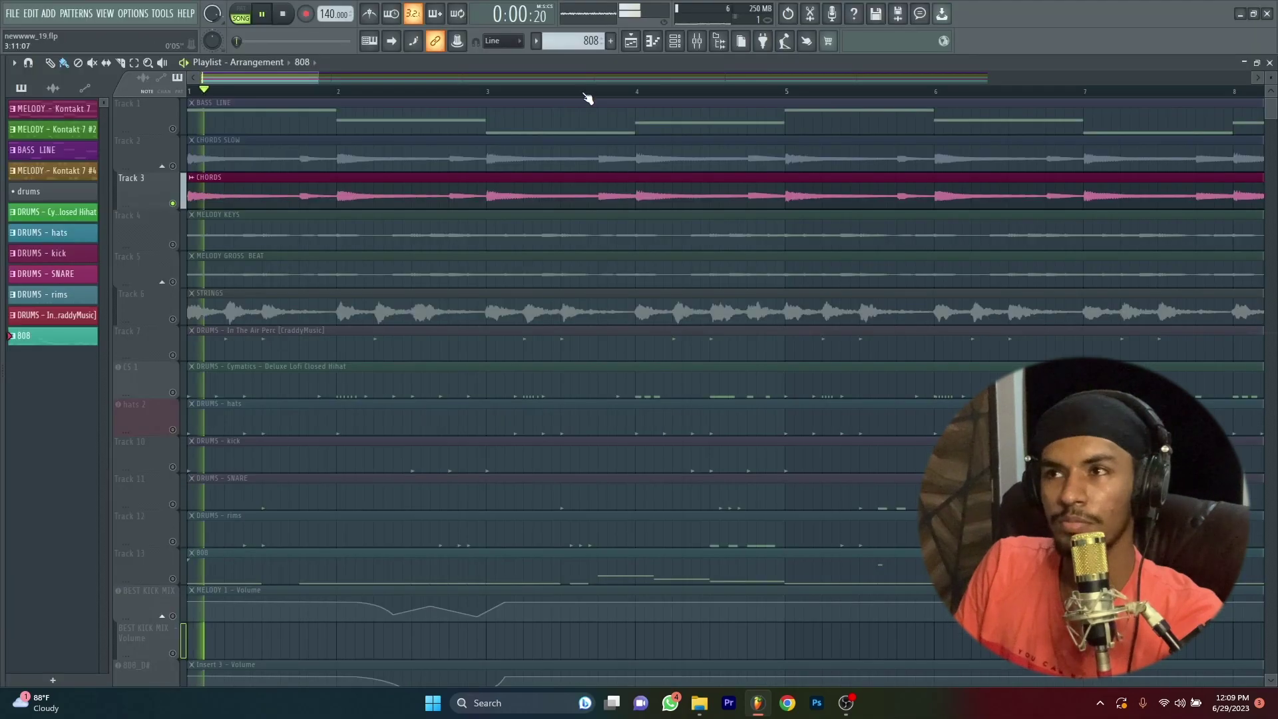
{"action": "left_click", "coordinate": [675, 41]}
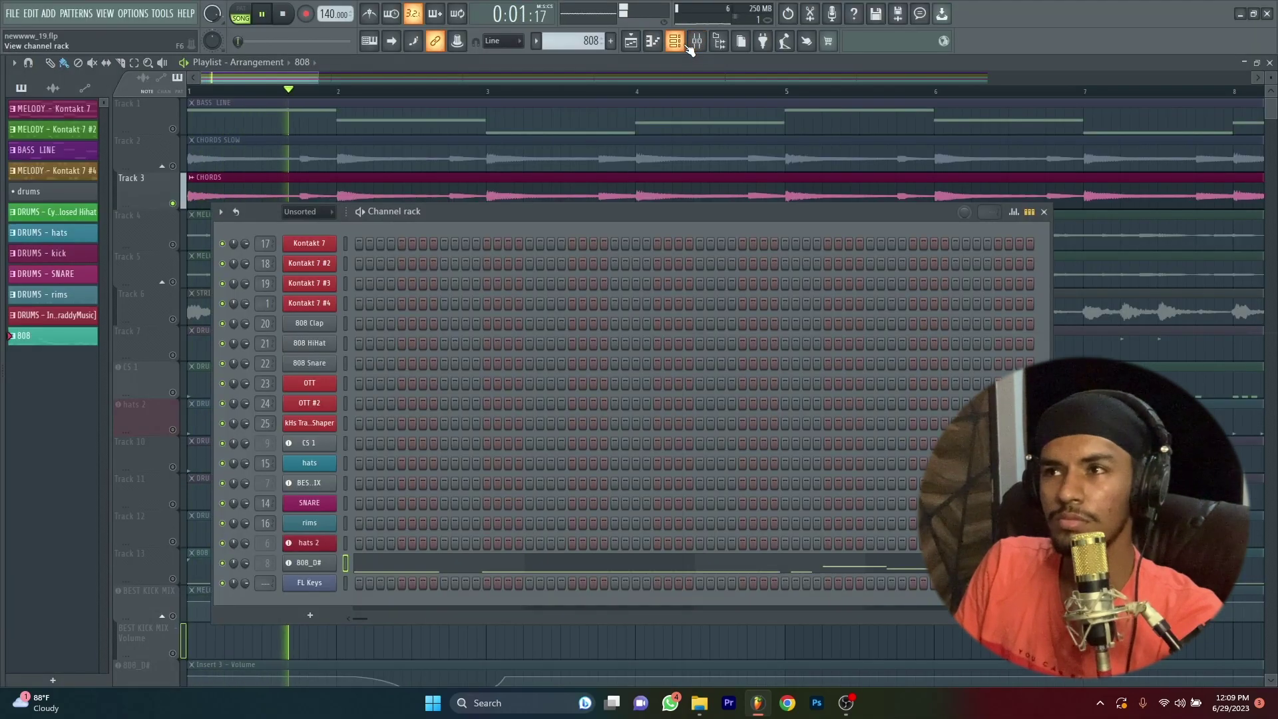
{"action": "left_click", "coordinate": [332, 586]}
{"action": "key", "text": "space"}
{"action": "left_click", "coordinate": [644, 364]}
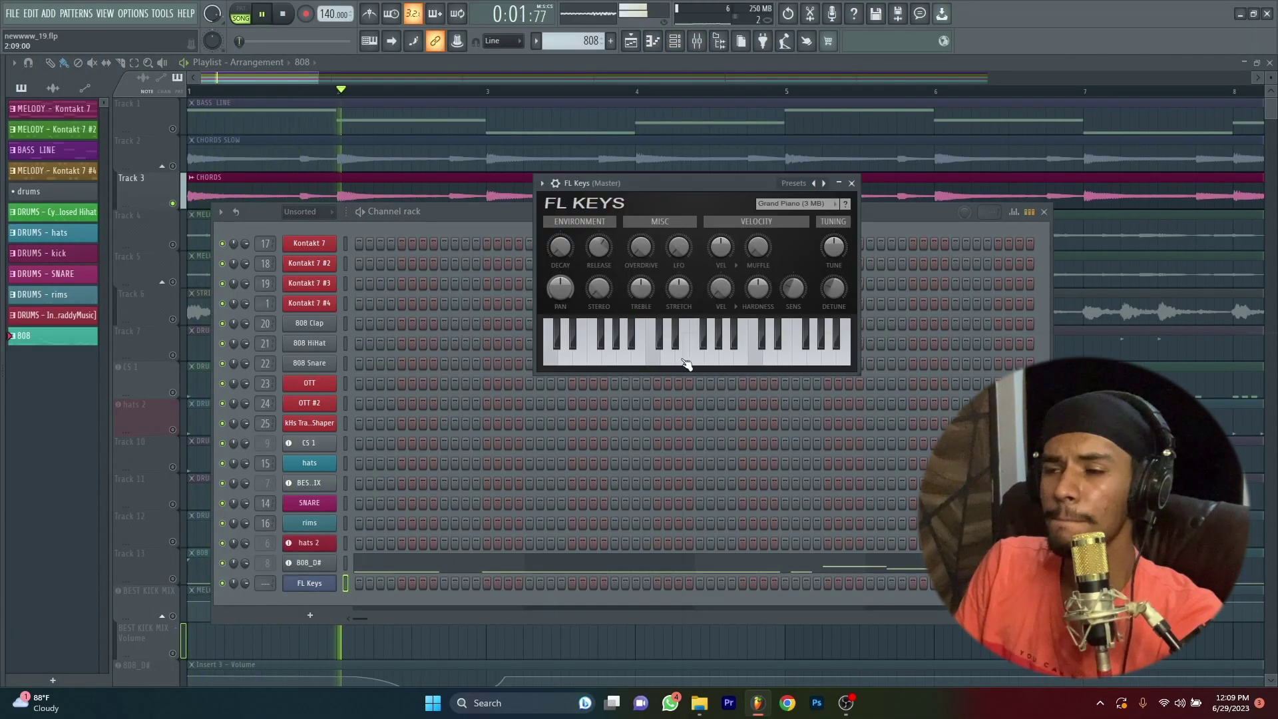
{"action": "left_click", "coordinate": [747, 367]}
{"action": "left_click", "coordinate": [746, 367]}
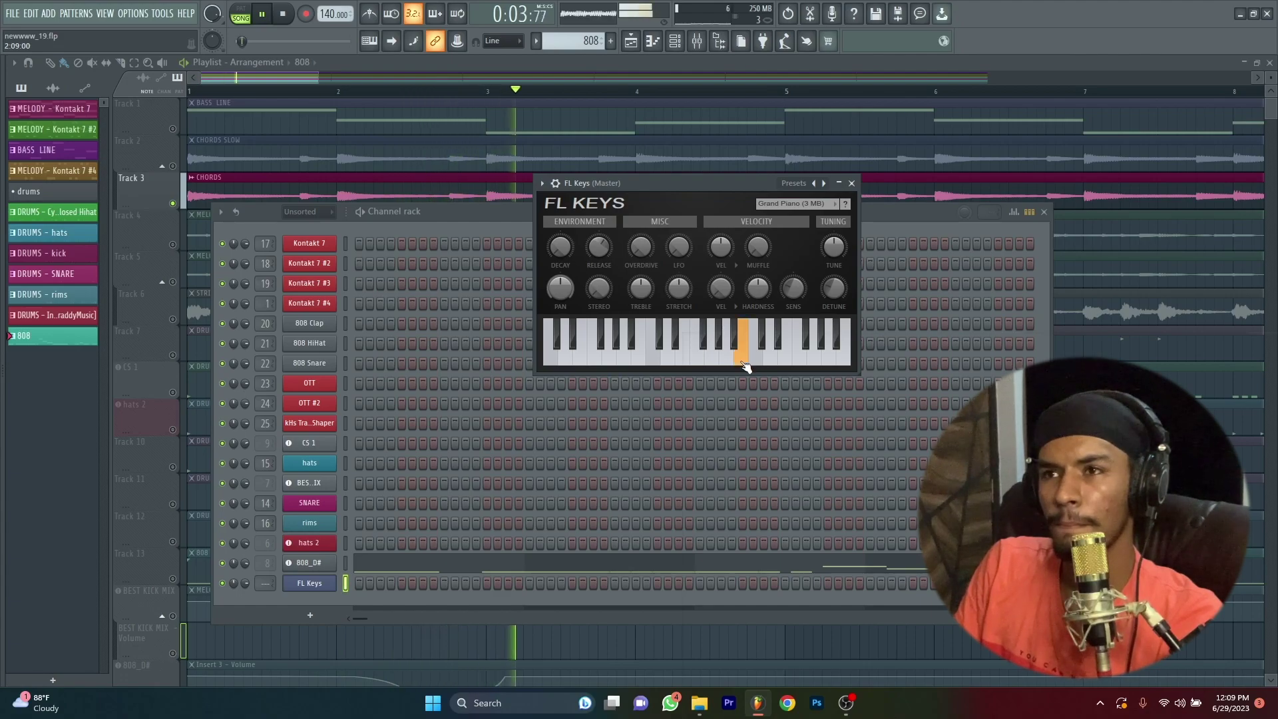
{"action": "key", "text": "space"}
{"action": "left_click", "coordinate": [851, 183]}
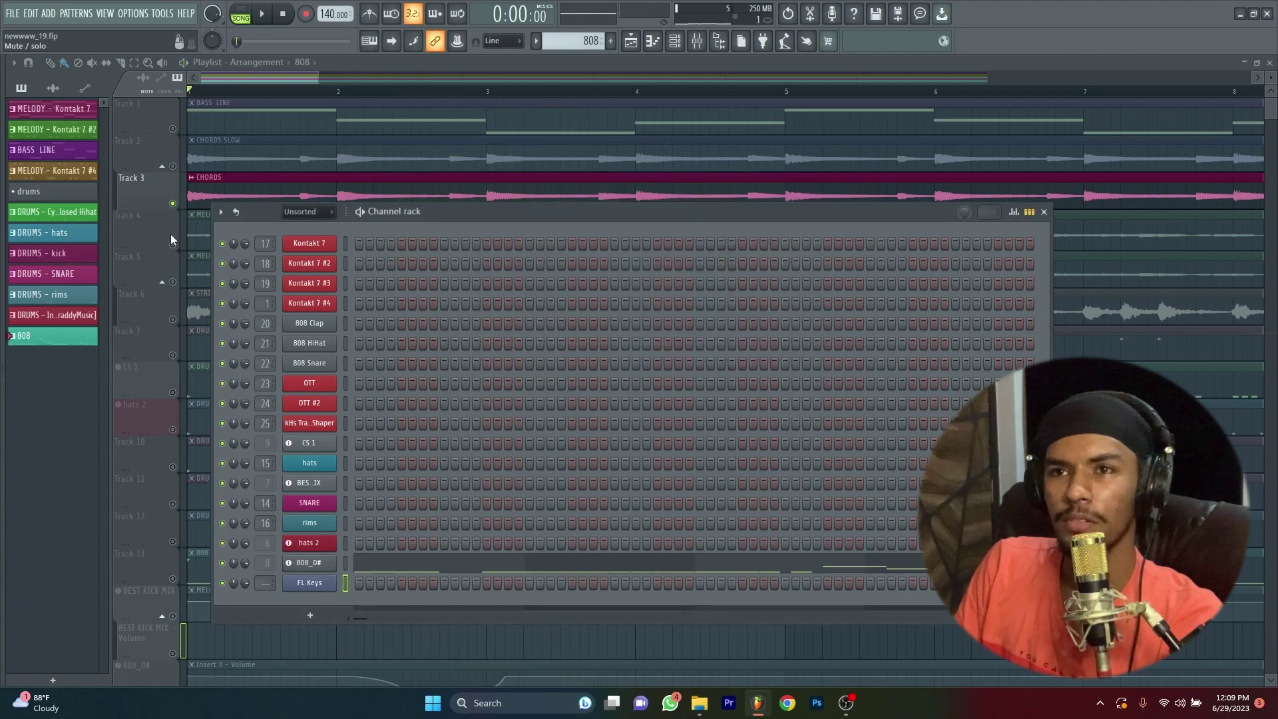
{"action": "key", "text": "Escape"}
- Play the CHORDS SLOW and CHORDS tracks separately and together to compare them by ear
{"action": "key", "text": "space"}
{"action": "left_click", "coordinate": [228, 158]}
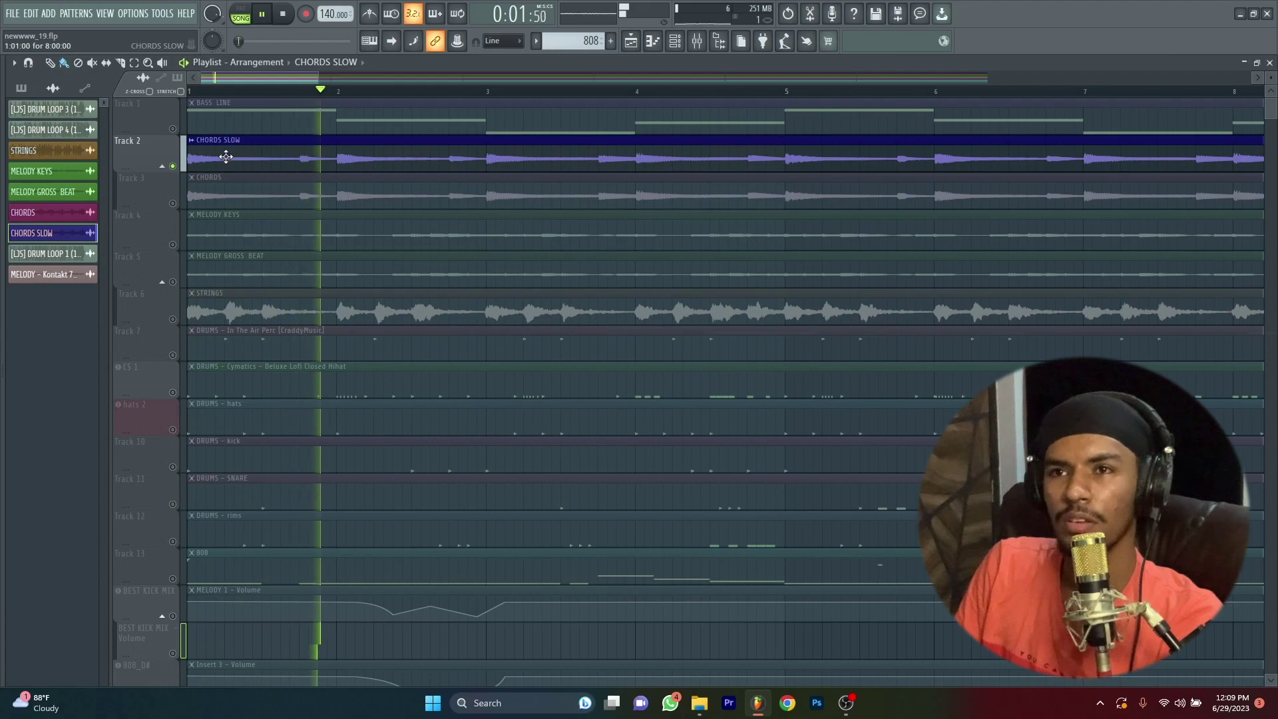
{"action": "left_click", "coordinate": [173, 204]}
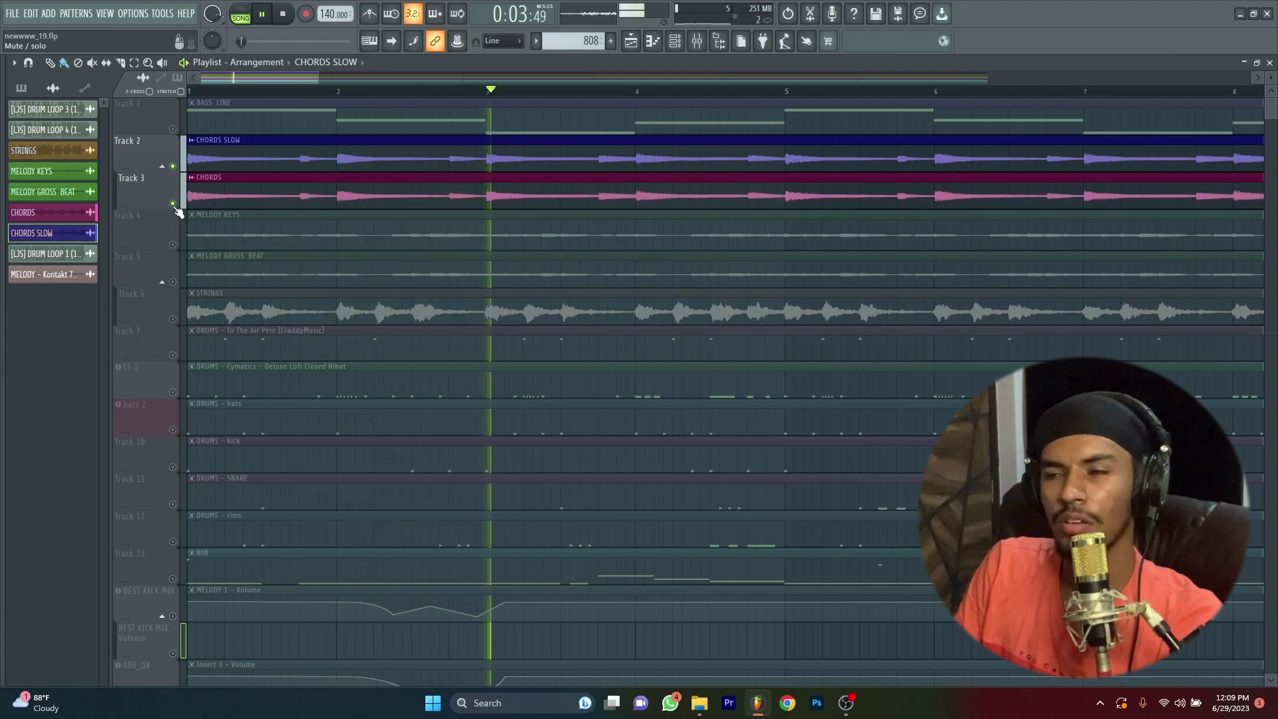
{"action": "left_click", "coordinate": [173, 204]}
{"action": "left_click", "coordinate": [173, 167]}
{"action": "left_click", "coordinate": [174, 193]}
{"action": "left_click", "coordinate": [177, 170]}
{"action": "left_click", "coordinate": [175, 167]}
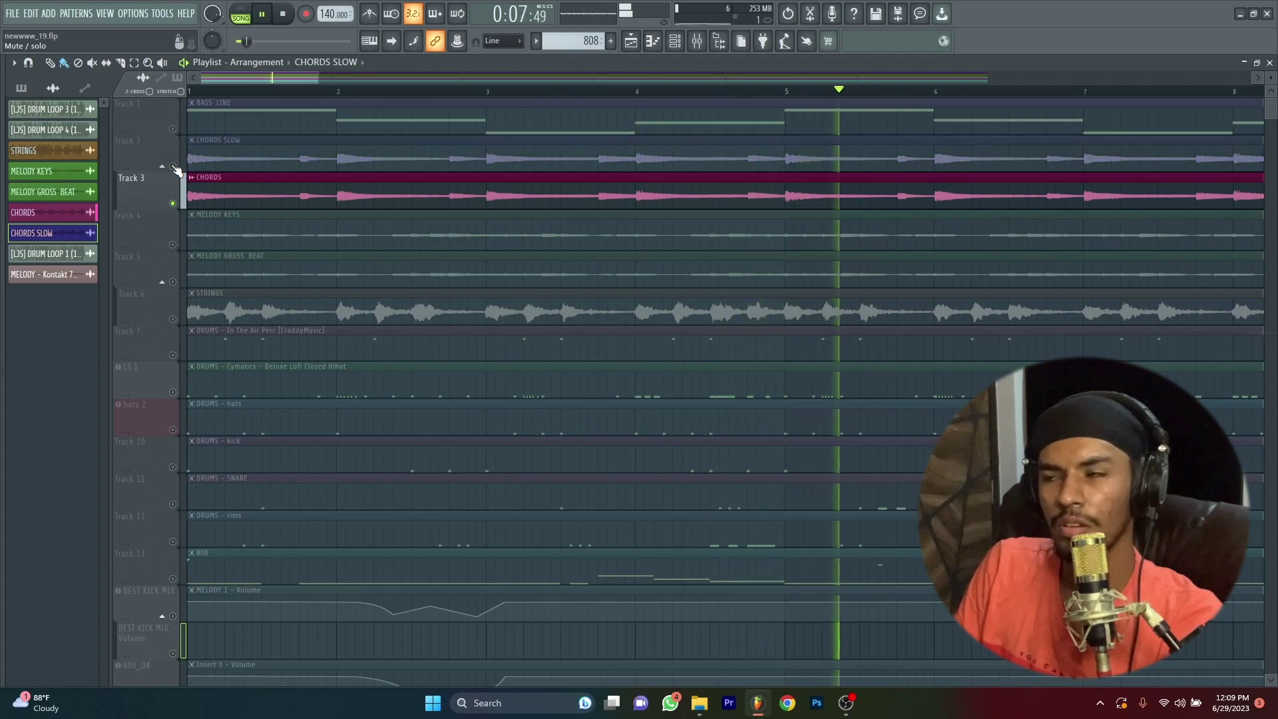
{"action": "left_click", "coordinate": [173, 166]}
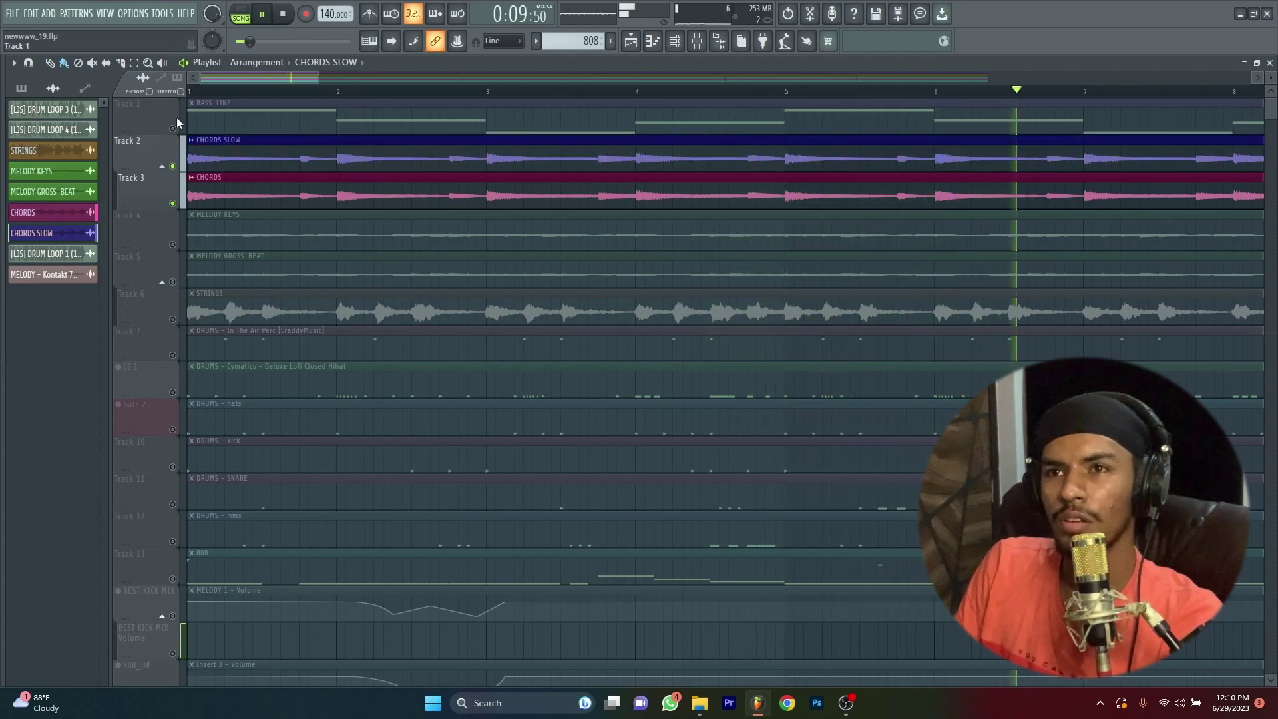
- Unmute the BASS LINE track, view its notes in the piano roll, and return to the playlist
{"action": "left_click", "coordinate": [174, 130]}
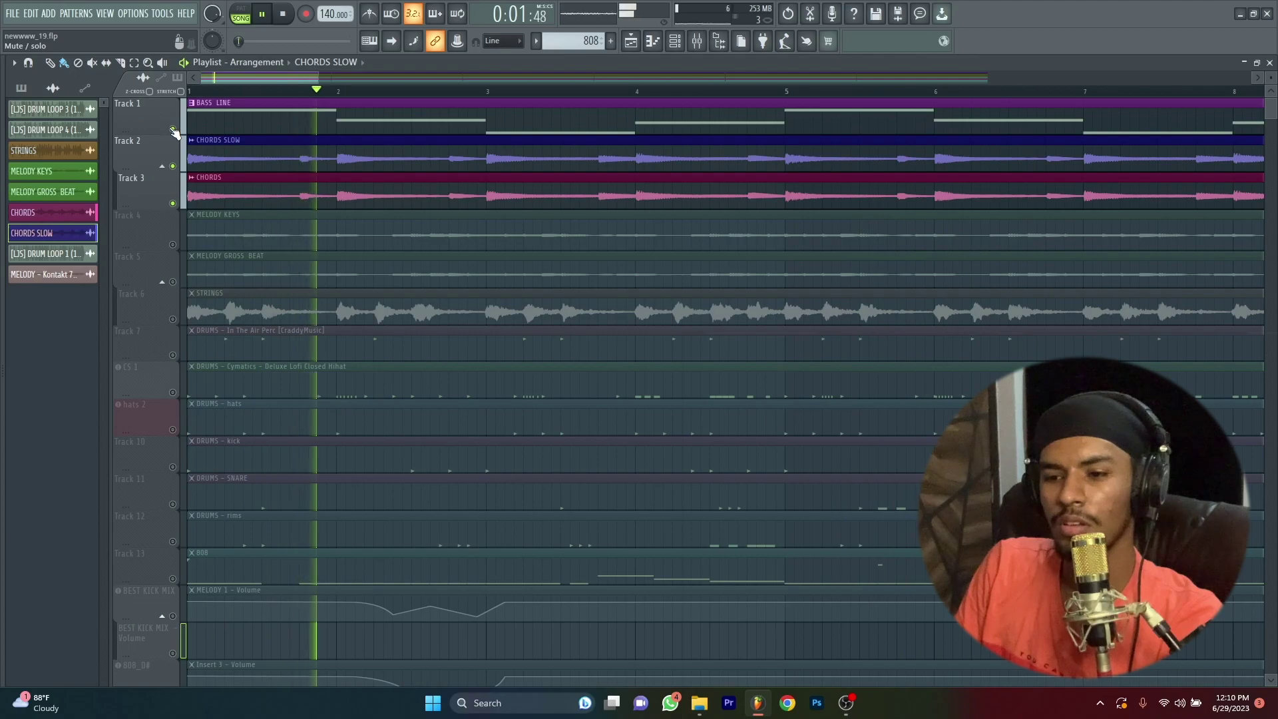
{"action": "key", "text": "F7"}
{"action": "left_click", "coordinate": [1271, 7]}
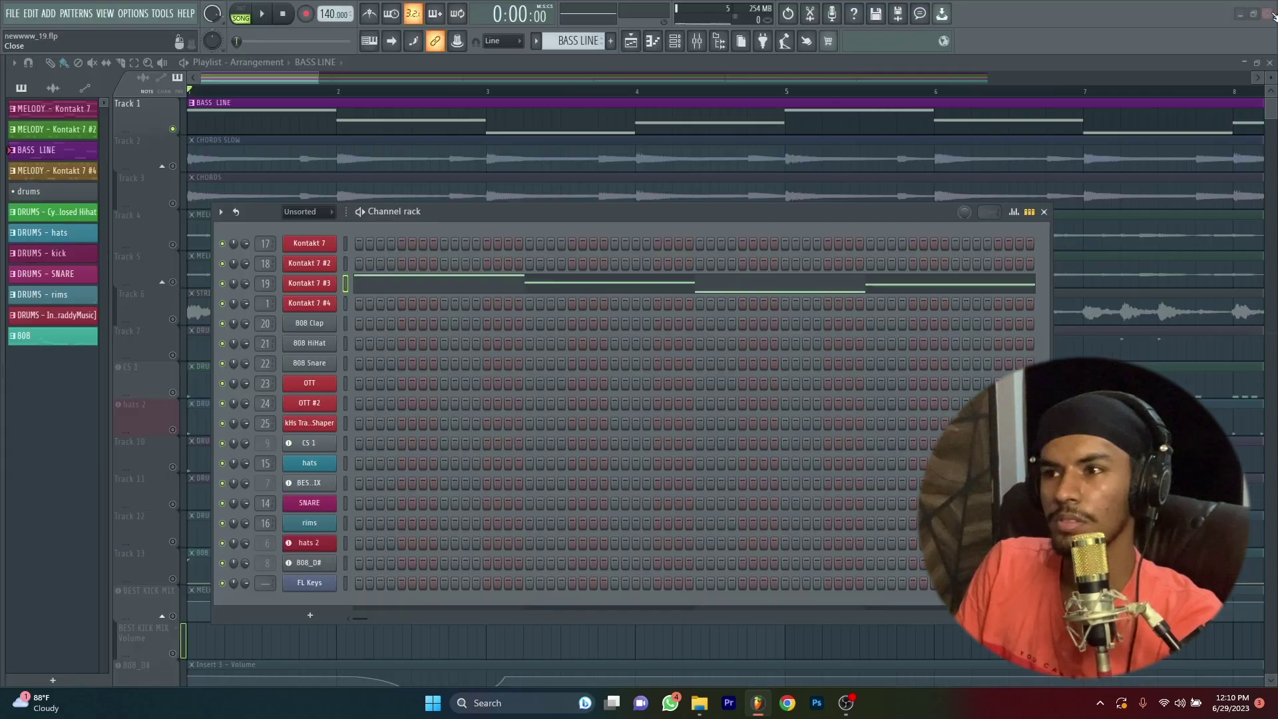
{"action": "key", "text": "F6"}
- Unmute all the playlist tracks
{"action": "scroll", "coordinate": [229, 407], "scroll_direction": "down", "scroll_amount": 2}
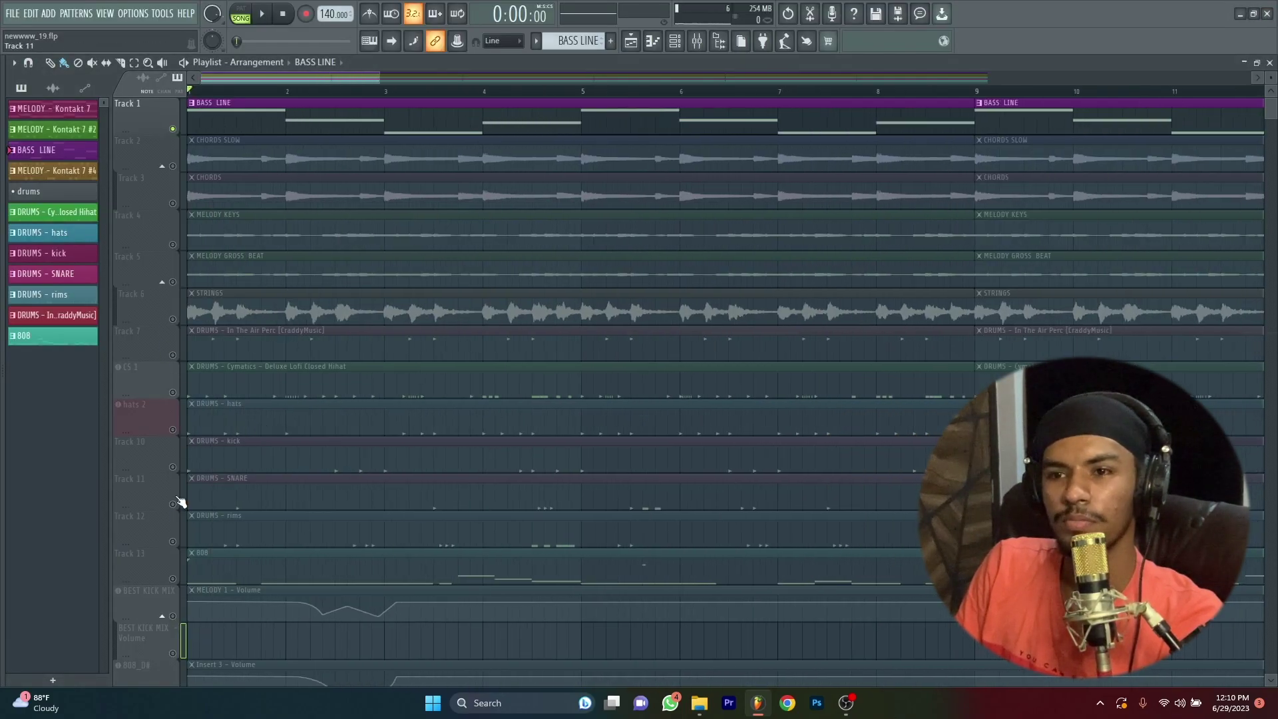
{"action": "scroll", "coordinate": [179, 466], "scroll_direction": "down", "scroll_amount": 6}
{"action": "right_click", "coordinate": [182, 391]}
{"action": "key", "text": "Escape"}
{"action": "scroll", "coordinate": [181, 392], "scroll_direction": "up", "scroll_amount": 6}
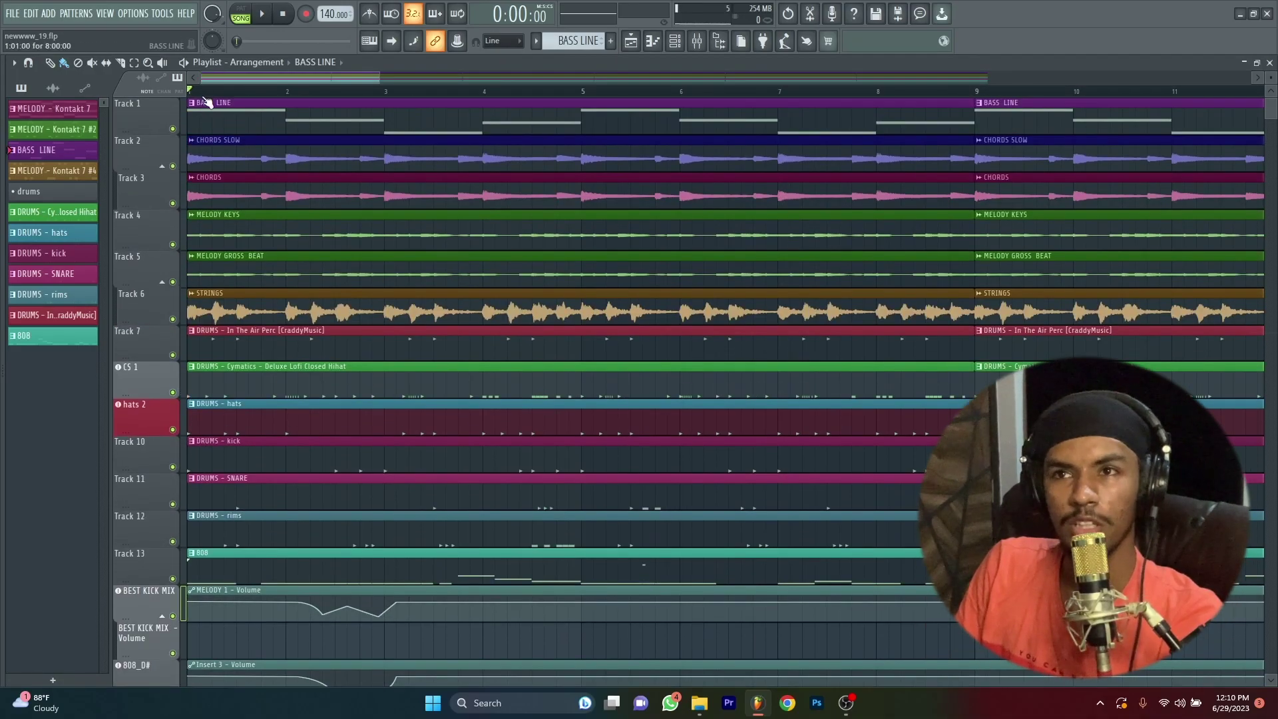
- Play the full arrangement and look over its tracks
{"action": "key", "text": "space"}
{"action": "scroll", "coordinate": [155, 210], "scroll_direction": "up", "scroll_amount": 3}
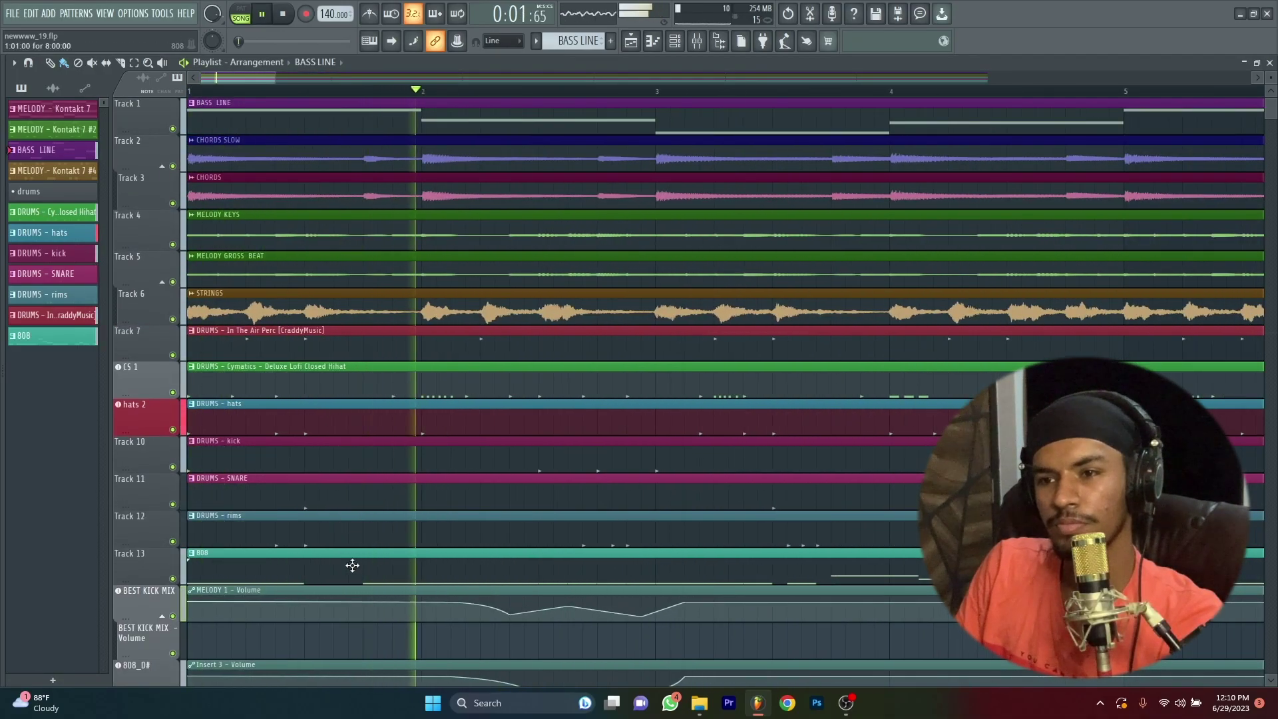
{"action": "scroll", "coordinate": [288, 497], "scroll_direction": "down", "scroll_amount": 6}
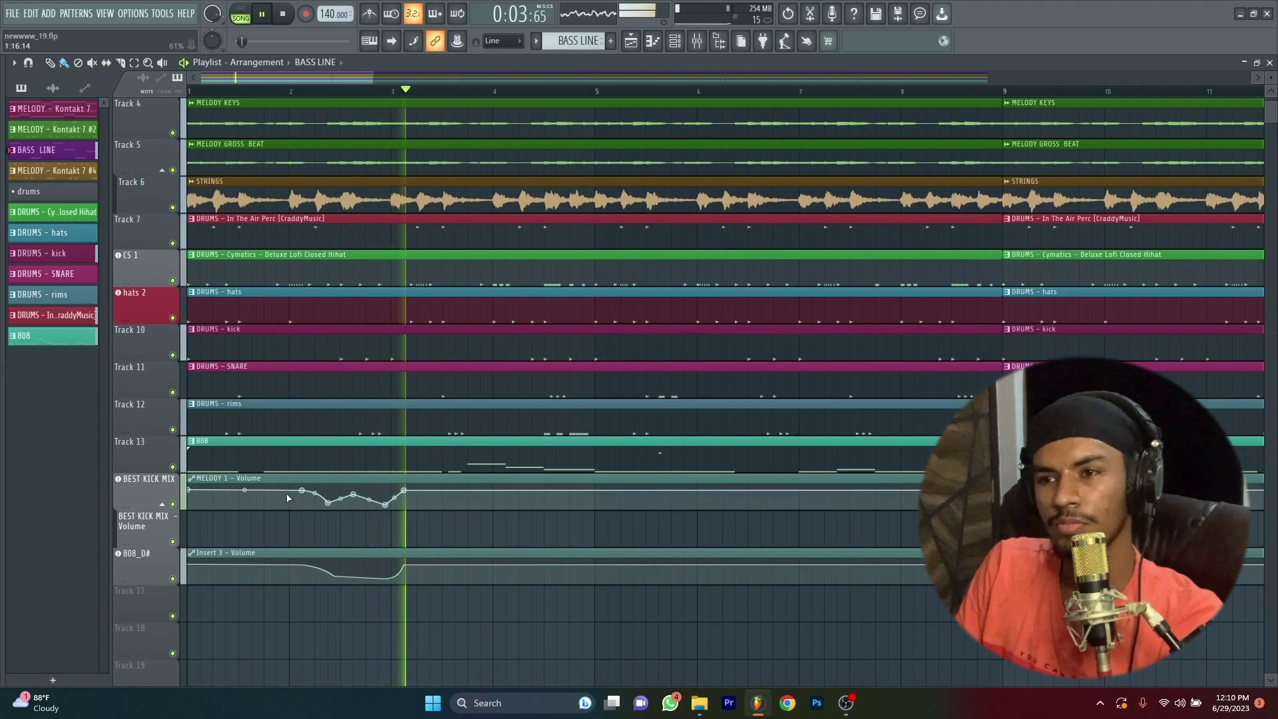
- Look over the melody, drum, 808 and volume automation tracks while the arrangement plays, and stop playback
{"action": "scroll", "coordinate": [470, 518], "scroll_direction": "up", "scroll_amount": 2}
{"action": "scroll", "coordinate": [470, 518], "scroll_direction": "down", "scroll_amount": 1}
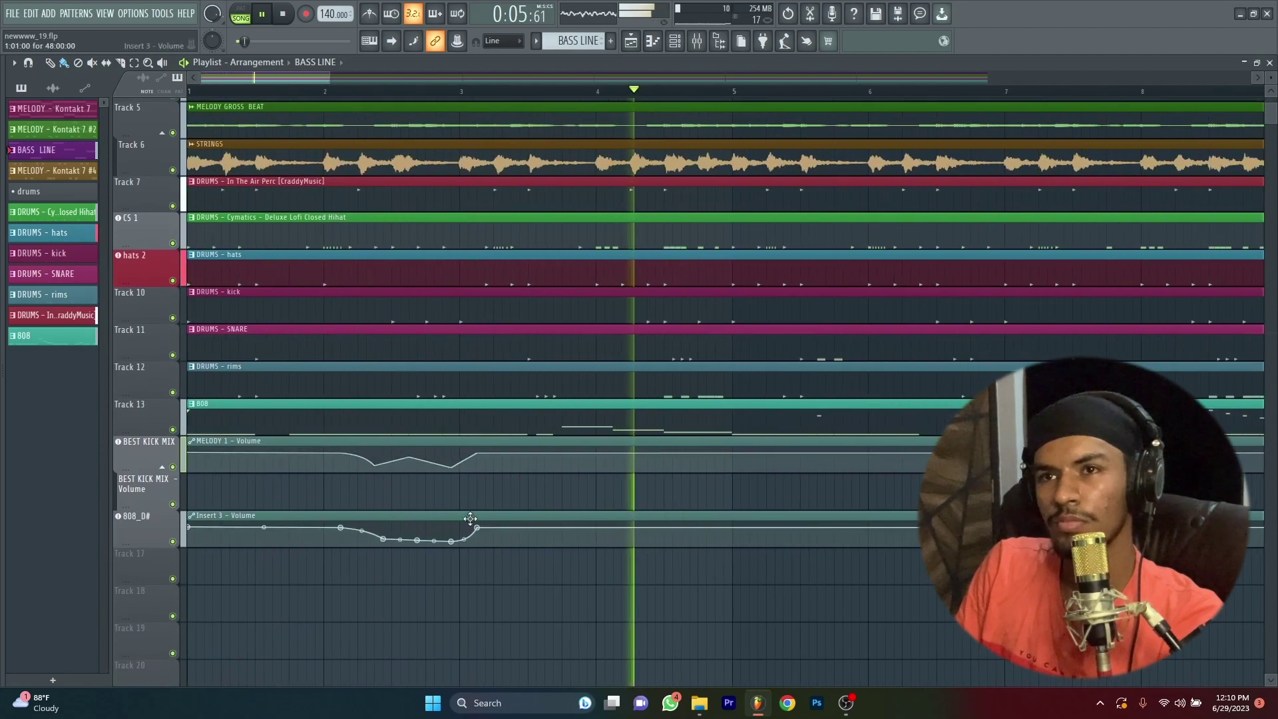
{"action": "scroll", "coordinate": [125, 422], "scroll_direction": "up", "scroll_amount": 4}
{"action": "scroll", "coordinate": [125, 422], "scroll_direction": "down", "scroll_amount": 2}
{"action": "scroll", "coordinate": [125, 422], "scroll_direction": "up", "scroll_amount": 4}
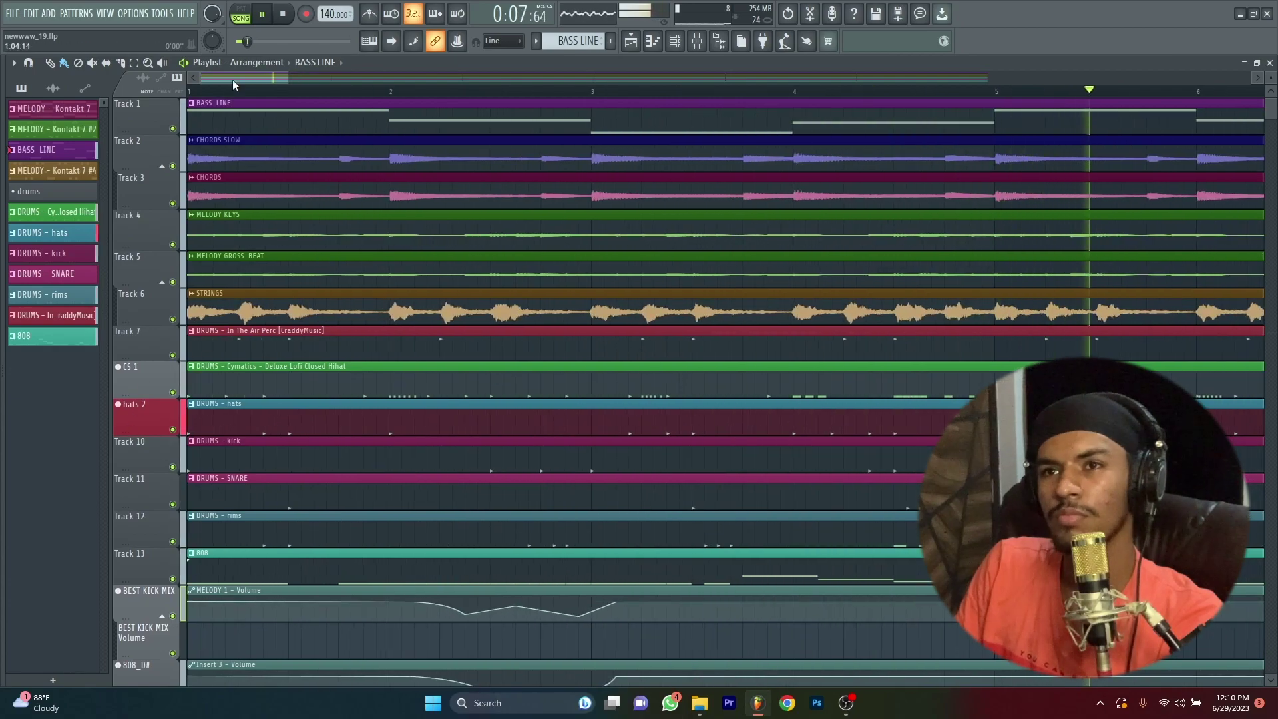
{"action": "scroll", "coordinate": [213, 371], "scroll_direction": "down", "scroll_amount": 3}
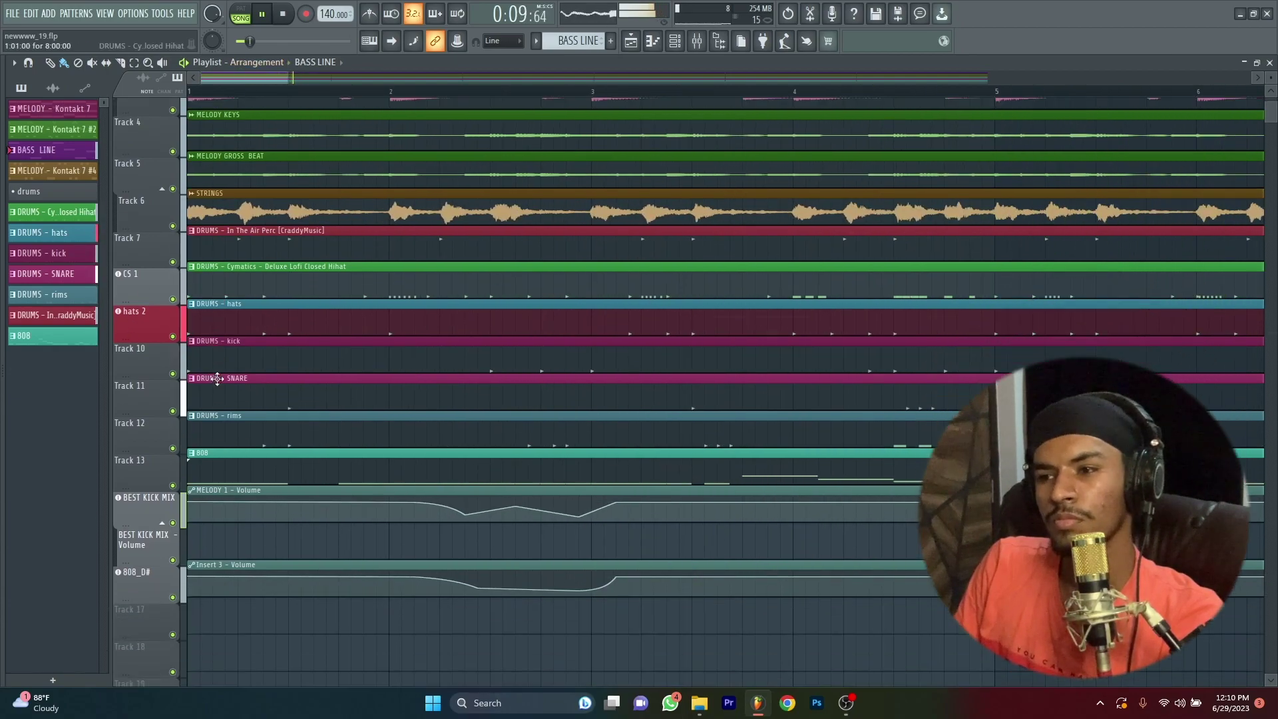
{"action": "scroll", "coordinate": [214, 371], "scroll_direction": "down", "scroll_amount": 2}
{"action": "key", "text": "space"}
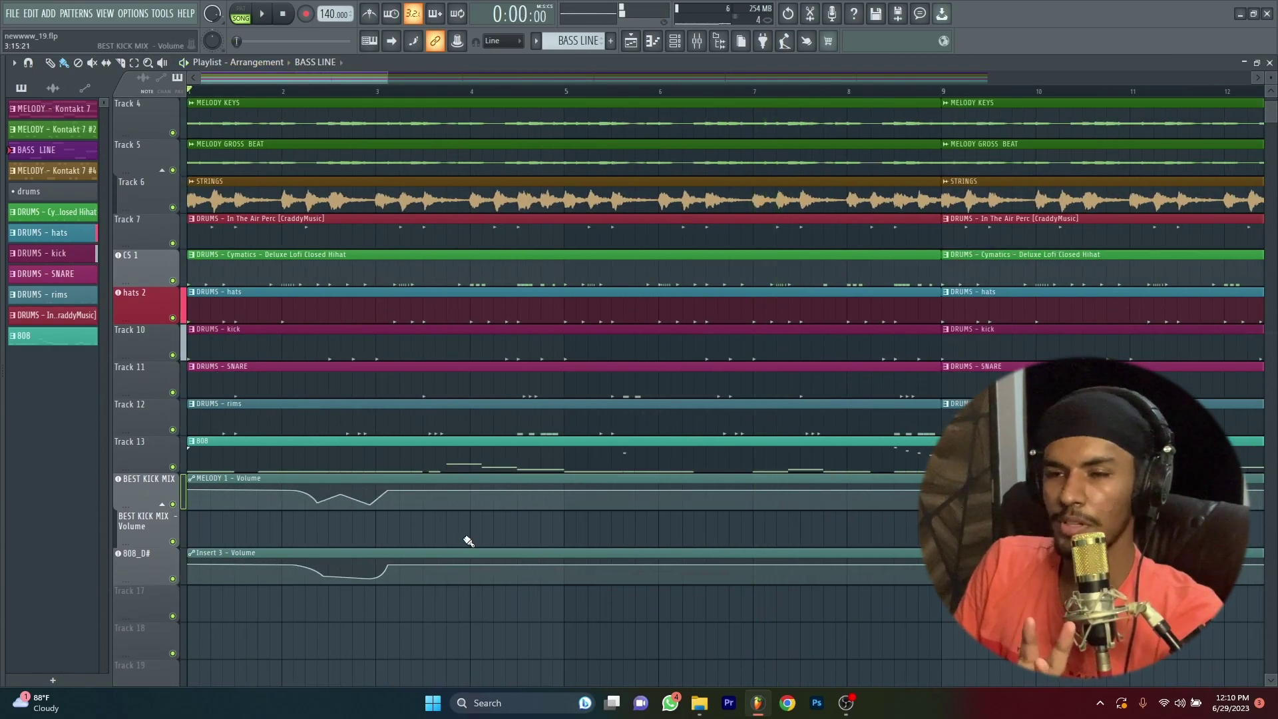
- Browse the Drill drum kit's Drill Essentials - Kicks folder and audition a kick sample
{"action": "key", "text": "alt+F8"}
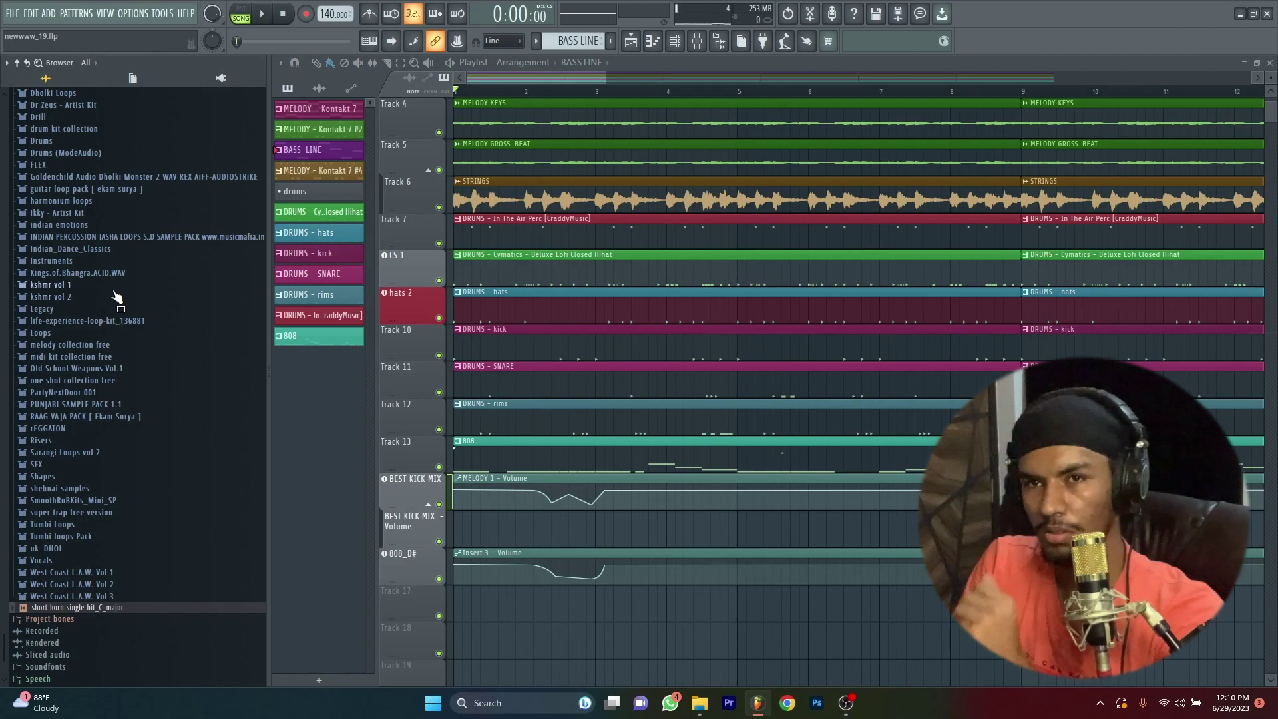
{"action": "scroll", "coordinate": [94, 229], "scroll_direction": "up", "scroll_amount": 2}
{"action": "left_click", "coordinate": [70, 180]}
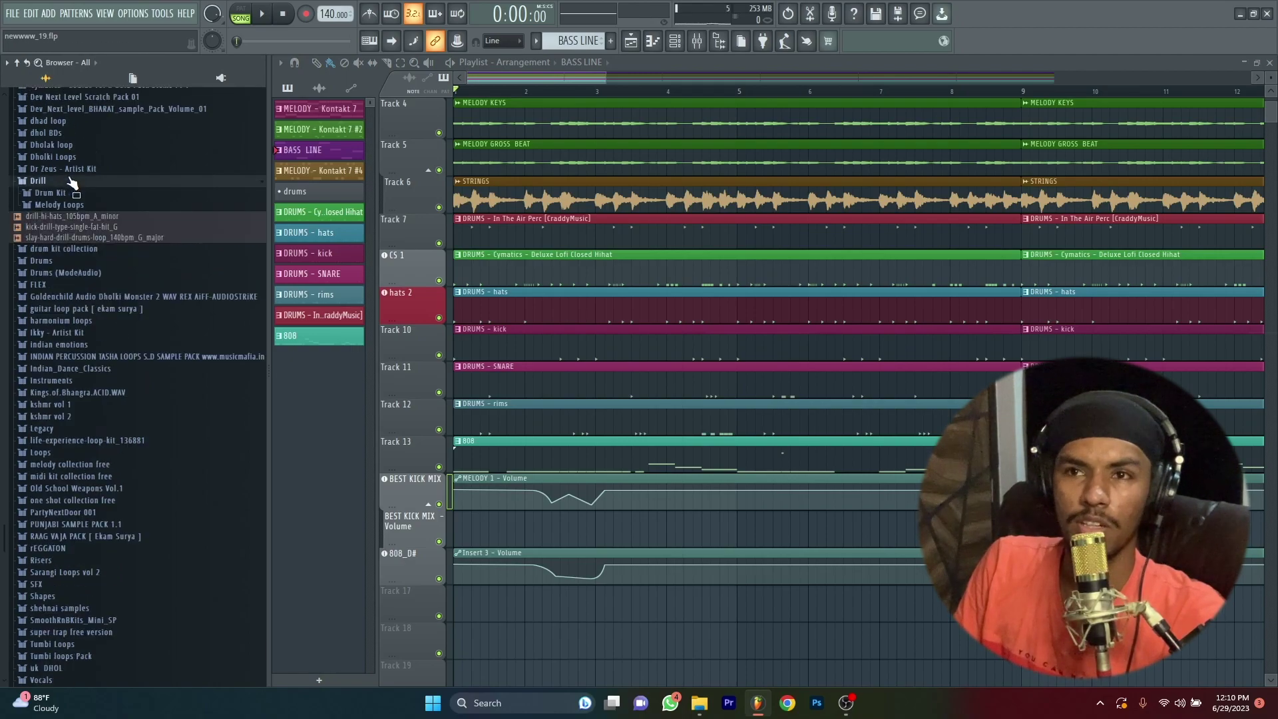
{"action": "left_click", "coordinate": [70, 193]}
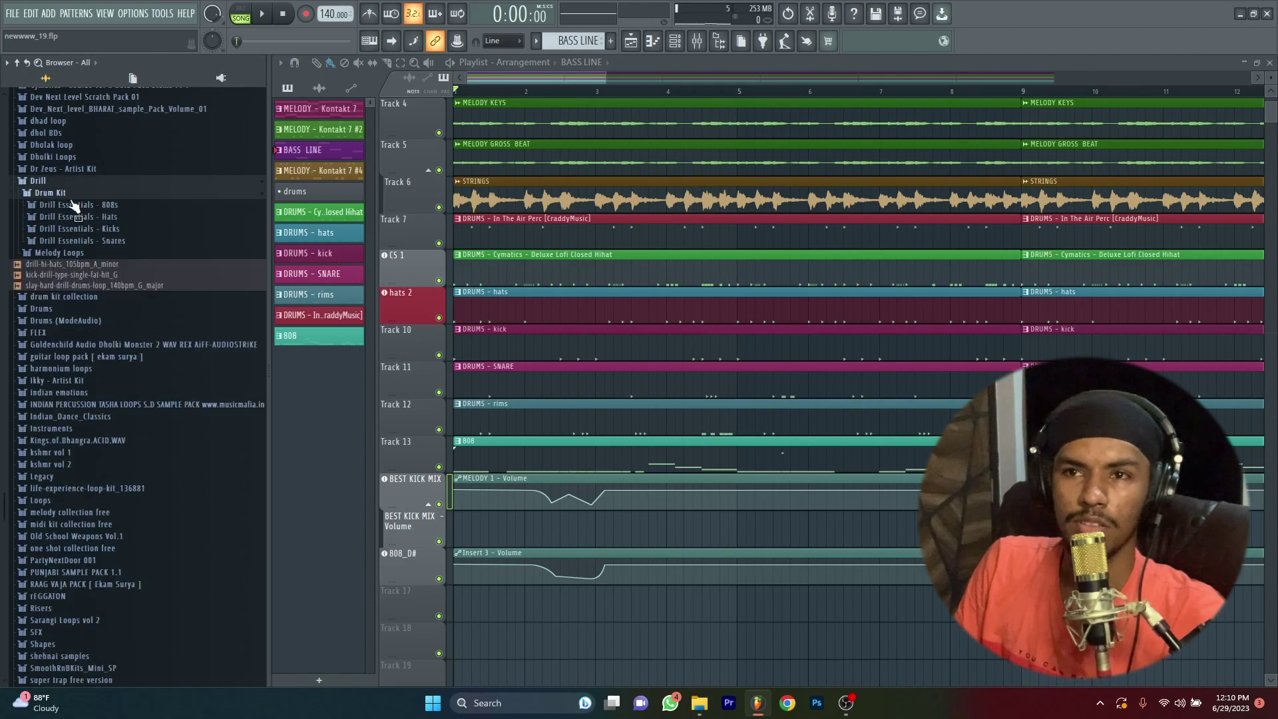
{"action": "left_click", "coordinate": [83, 228]}
{"action": "left_click", "coordinate": [99, 251]}
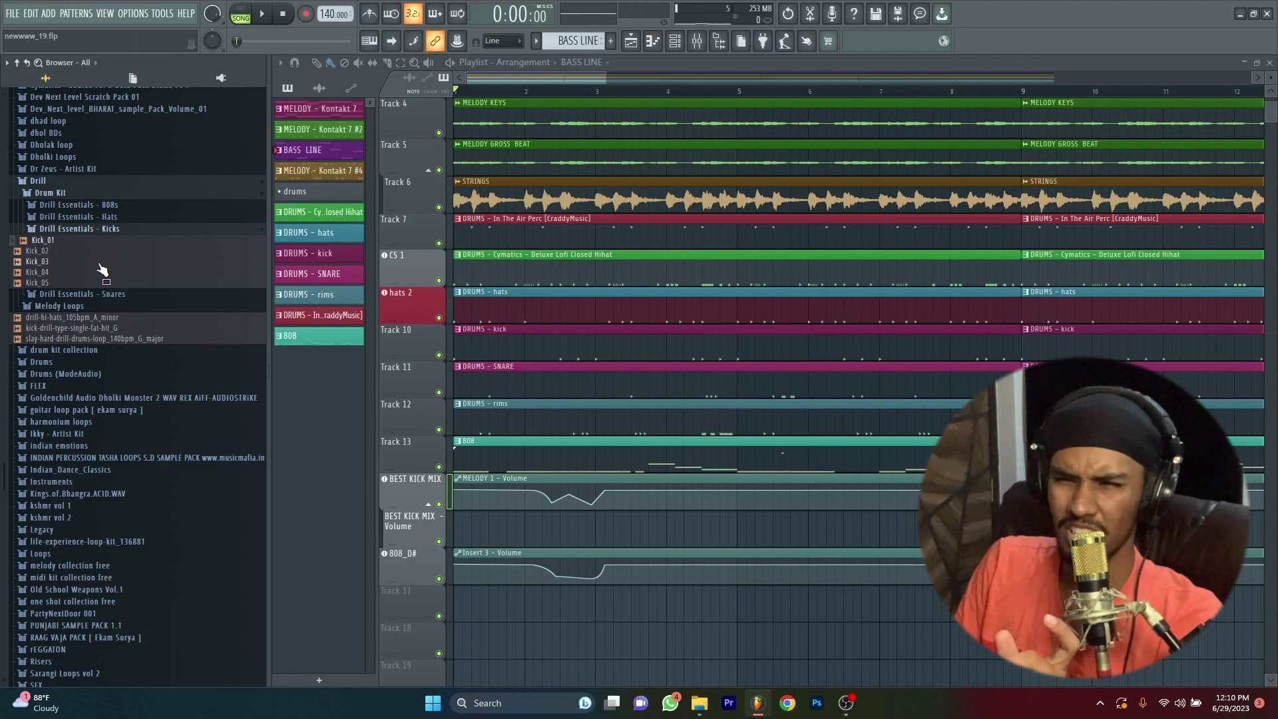
{"action": "key", "text": "alt+F8"}
- Select the DRUMS - kick pattern from the playlist and show its steps in the channel rack during playback
{"action": "left_click", "coordinate": [283, 379]}
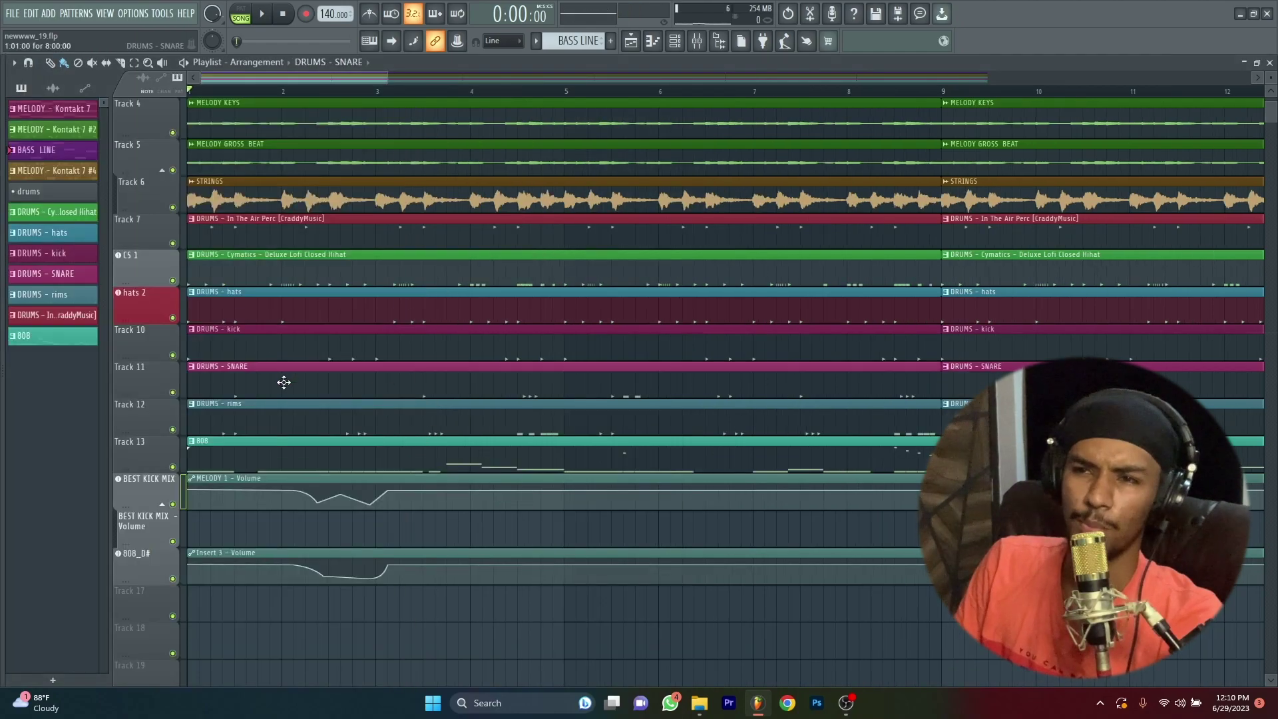
{"action": "left_click", "coordinate": [282, 351]}
{"action": "key", "text": "space"}
{"action": "key", "text": "space"}
{"action": "key", "text": "F6"}
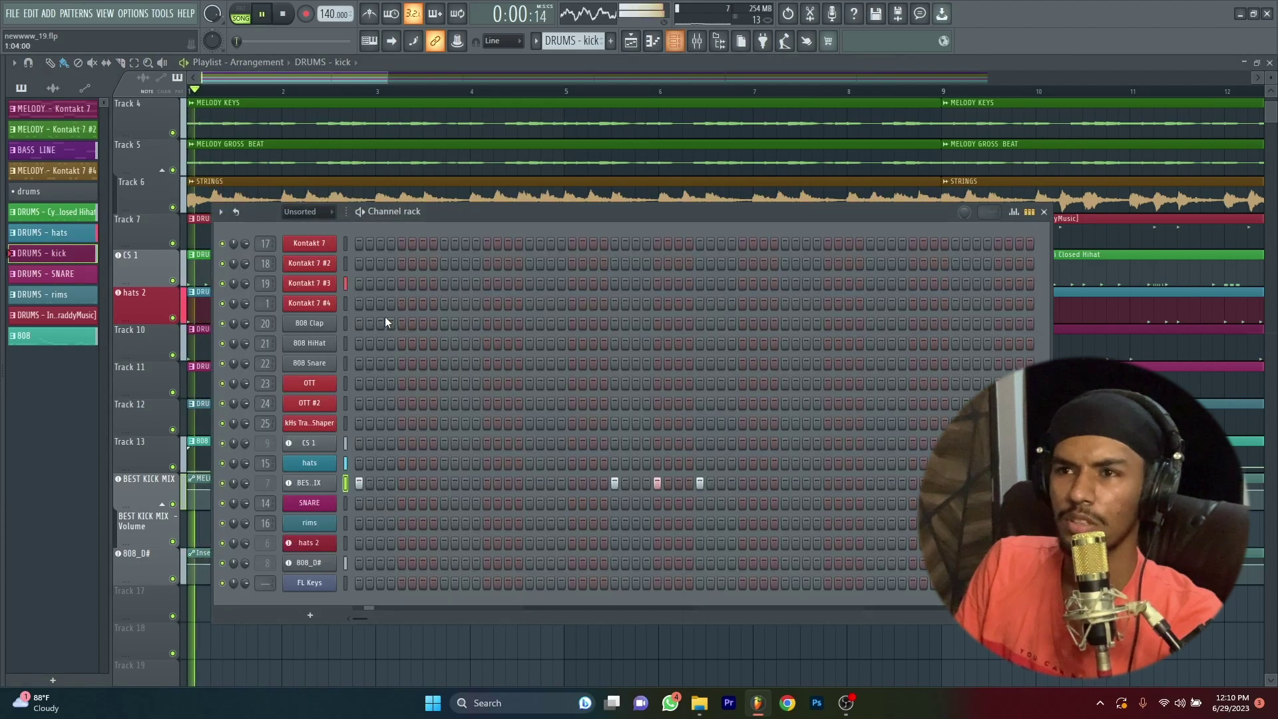
- Replace the sample in the BEST KICK MIX channel with Kick_04 from Drill Essentials - Kicks and play it
{"action": "key", "text": "alt+F8"}
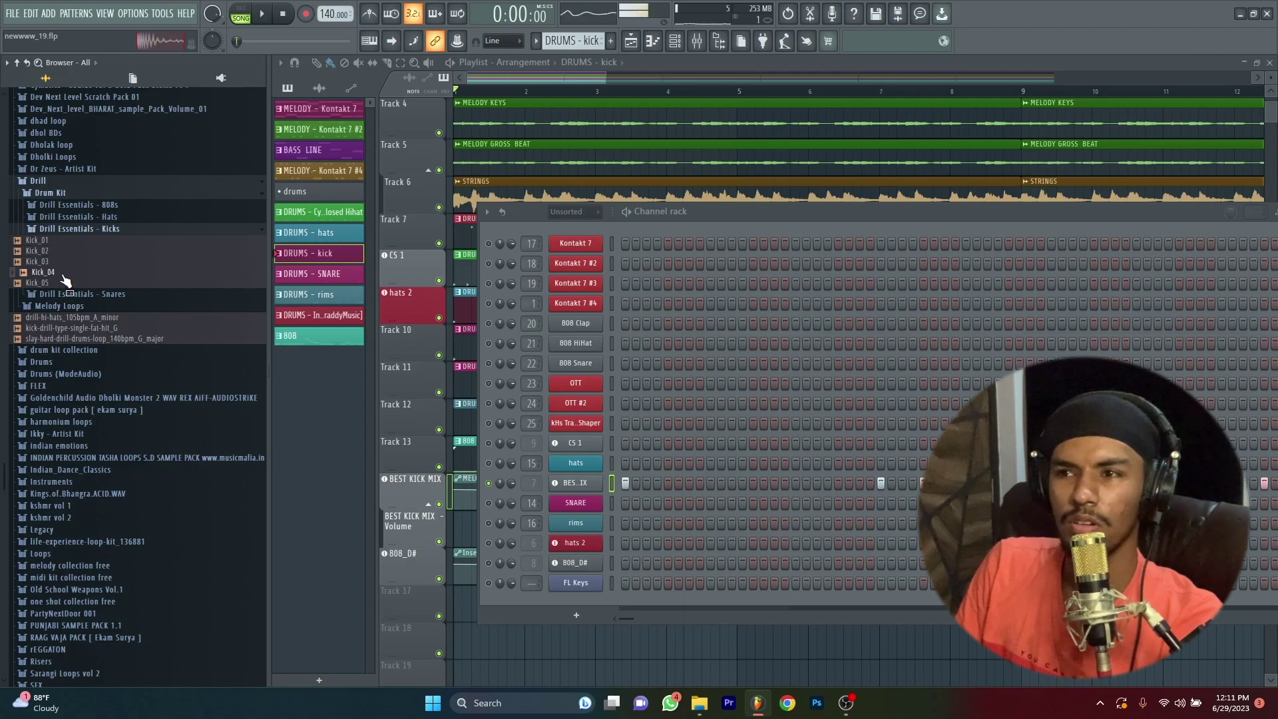
{"action": "left_click_drag", "start_coordinate": [64, 278], "coordinate": [446, 539]}
{"action": "left_click_drag", "start_coordinate": [310, 474], "coordinate": [311, 482]}
{"action": "key", "text": "space"}
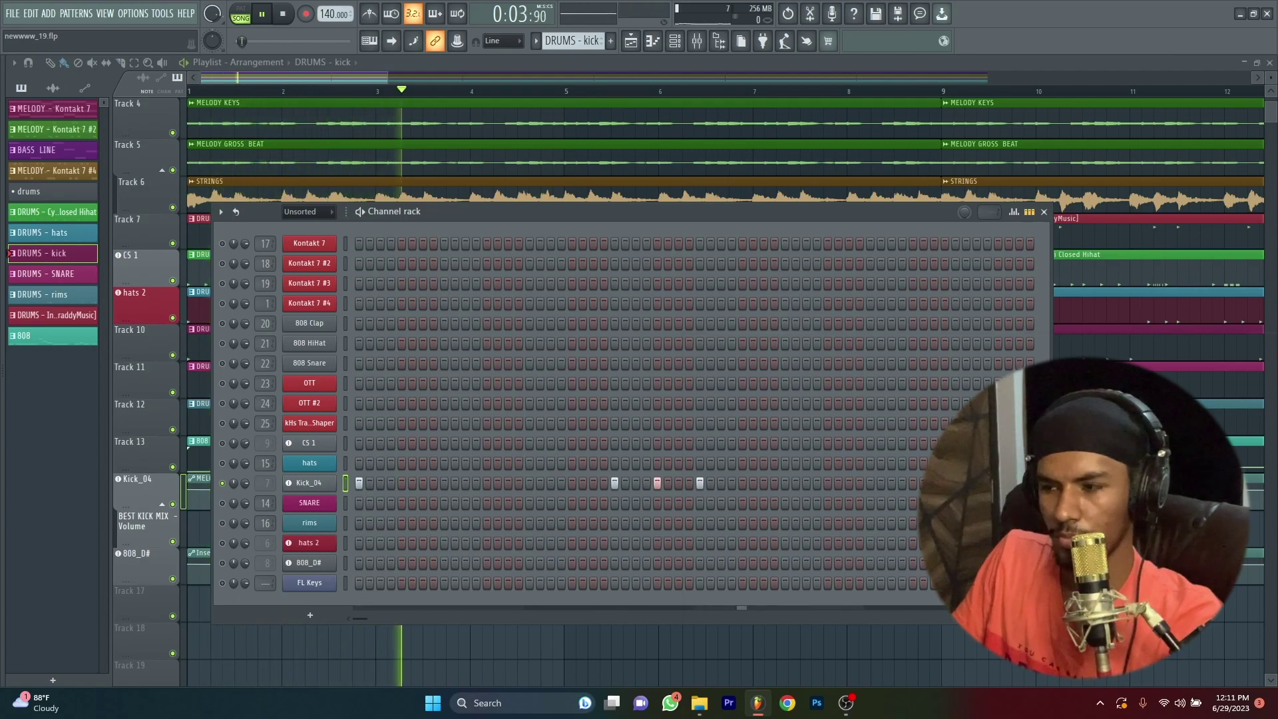
- Lower the cutoff of the high-pass band in the Kick_04 mixer insert's Fruity Parametric EQ 2
{"action": "key", "text": "space"}
{"action": "left_click", "coordinate": [318, 488]}
{"action": "key", "text": "space"}
{"action": "left_click_drag", "start_coordinate": [141, 341], "coordinate": [126, 341]}
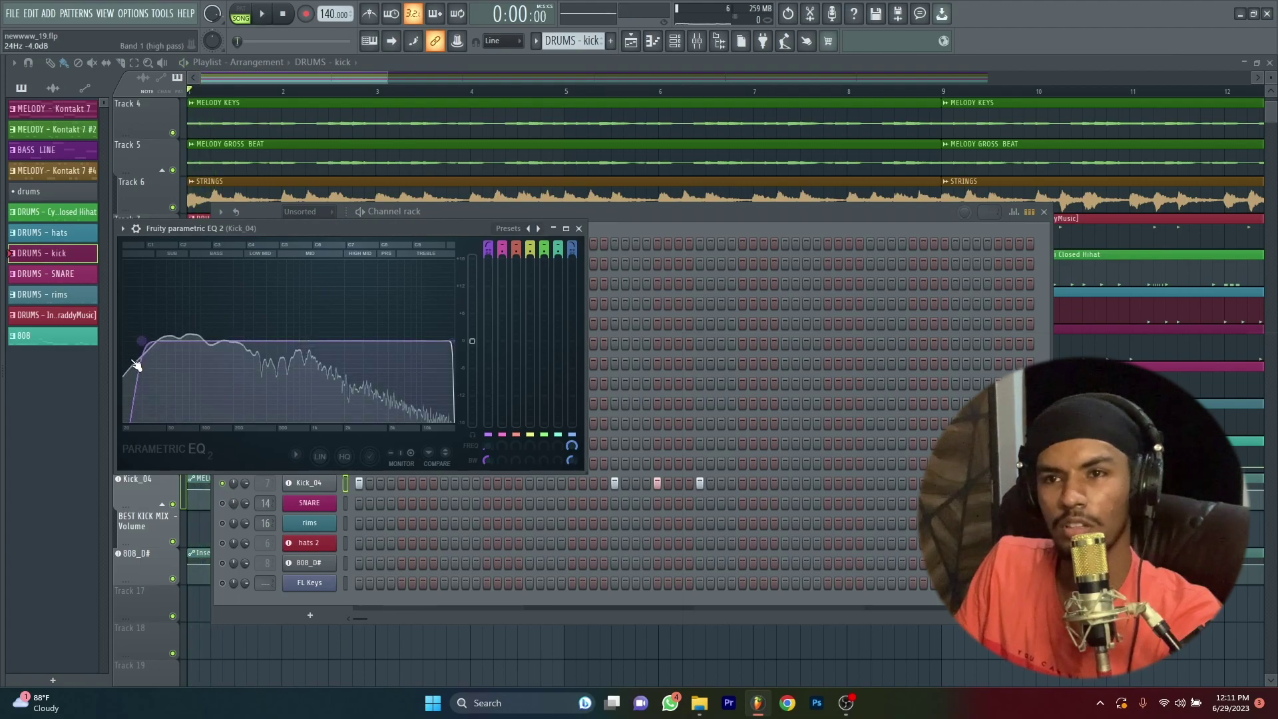
- Bring the kick EQ's band 7 low-pass down to trim the highs and give it a gentler slope
{"action": "left_click_drag", "start_coordinate": [455, 341], "coordinate": [376, 341]}
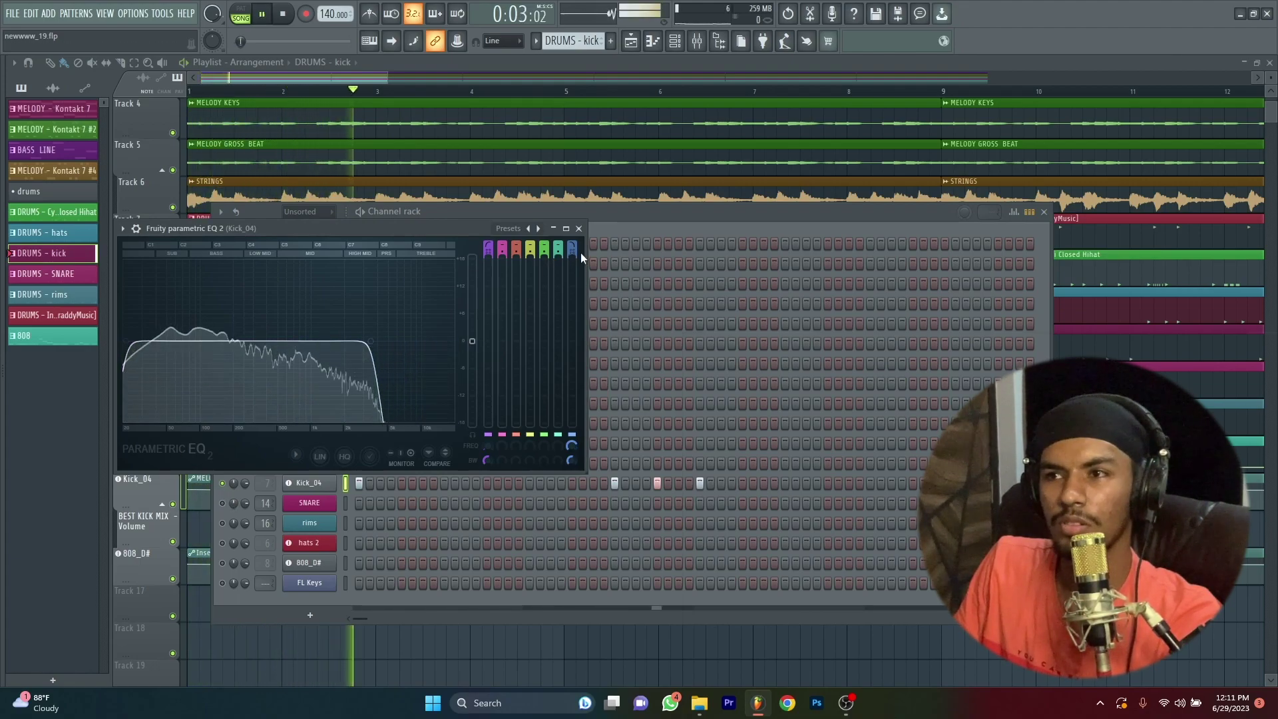
{"action": "left_click_drag", "start_coordinate": [573, 248], "coordinate": [572, 257]}
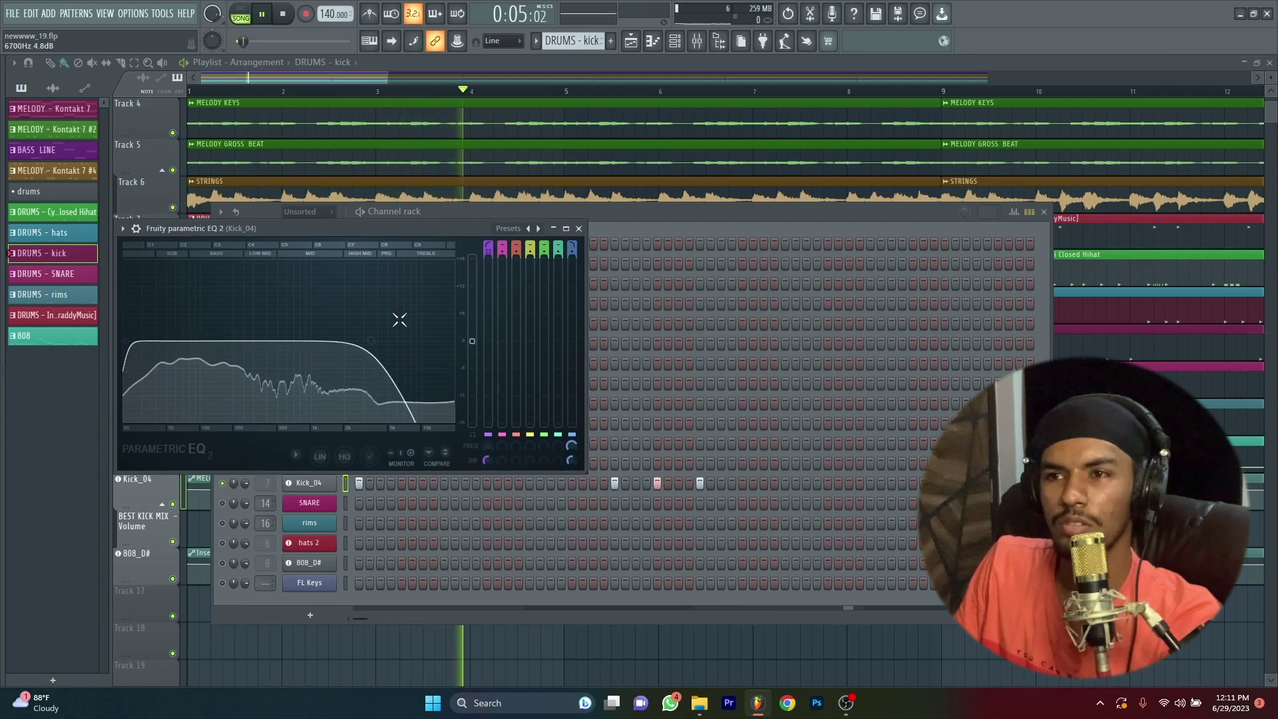
{"action": "left_click_drag", "start_coordinate": [378, 340], "coordinate": [313, 341]}
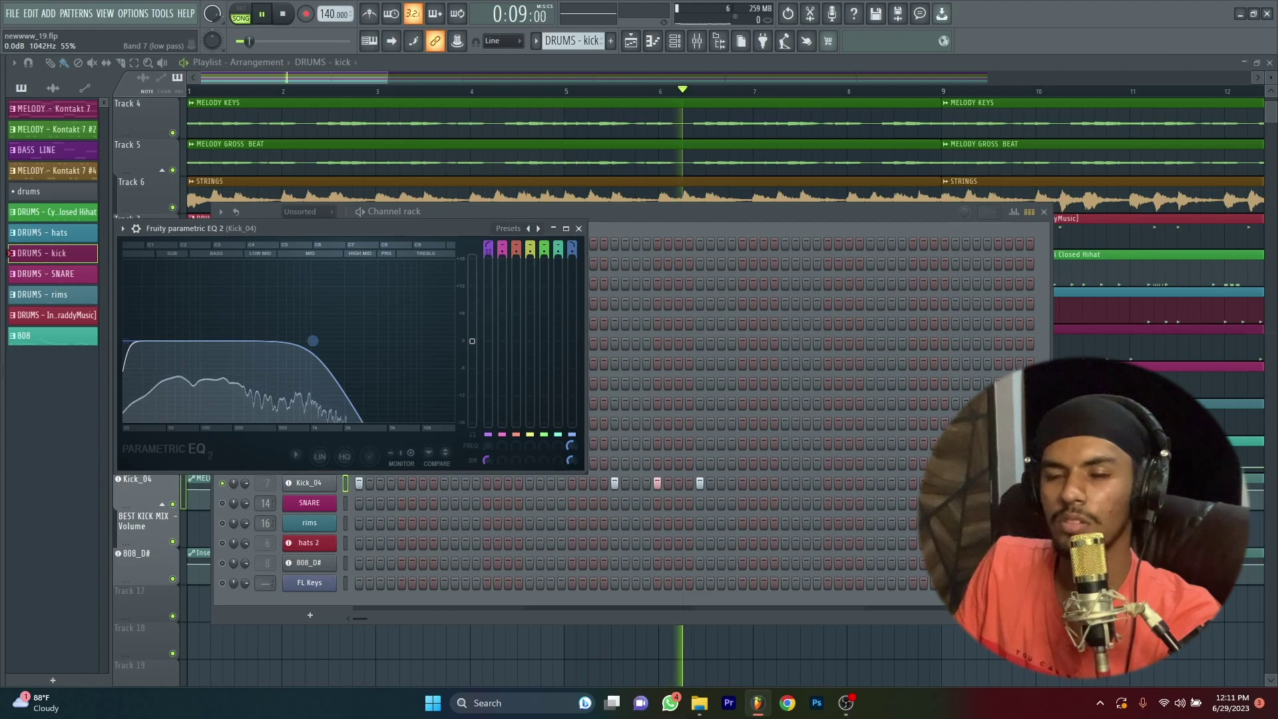
{"action": "left_click_drag", "start_coordinate": [312, 341], "coordinate": [356, 341]}
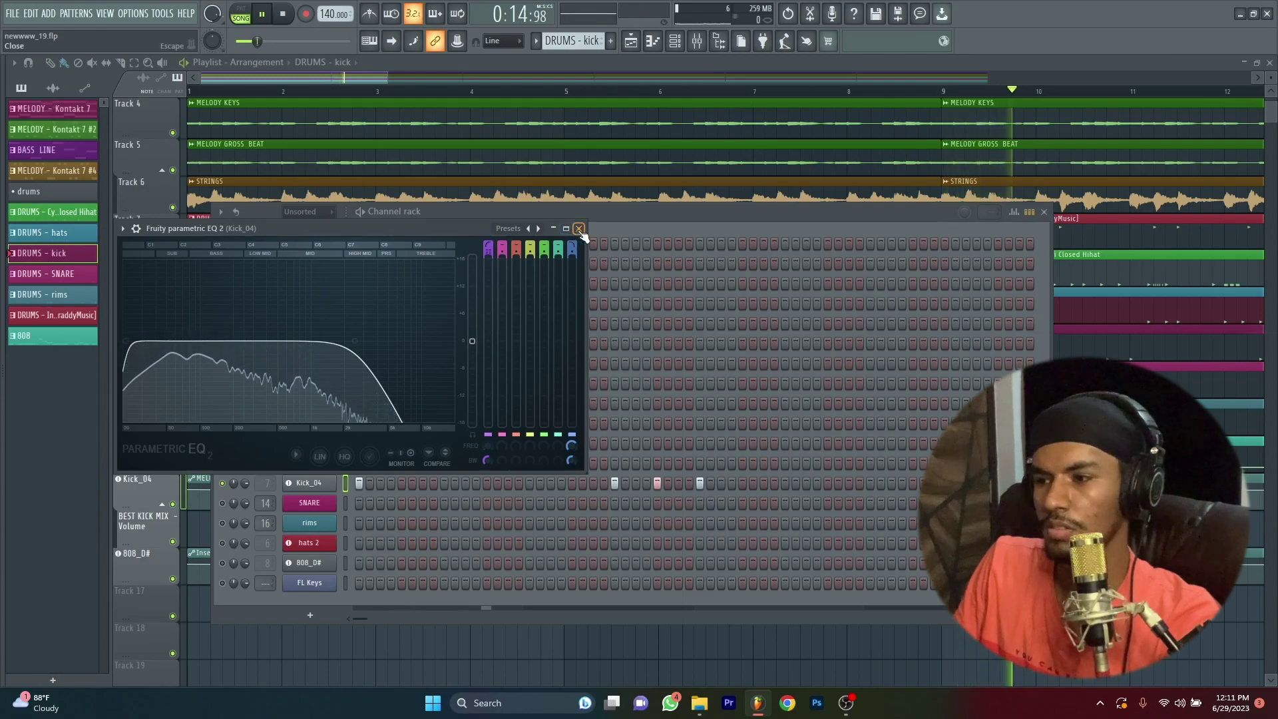
{"action": "key", "text": "Escape"}
- Check the kick's soft clipper, and in its second parametric EQ boost band 5 in the lows and band 2 by 1.5 dB at 534 Hz
{"action": "key", "text": "space"}
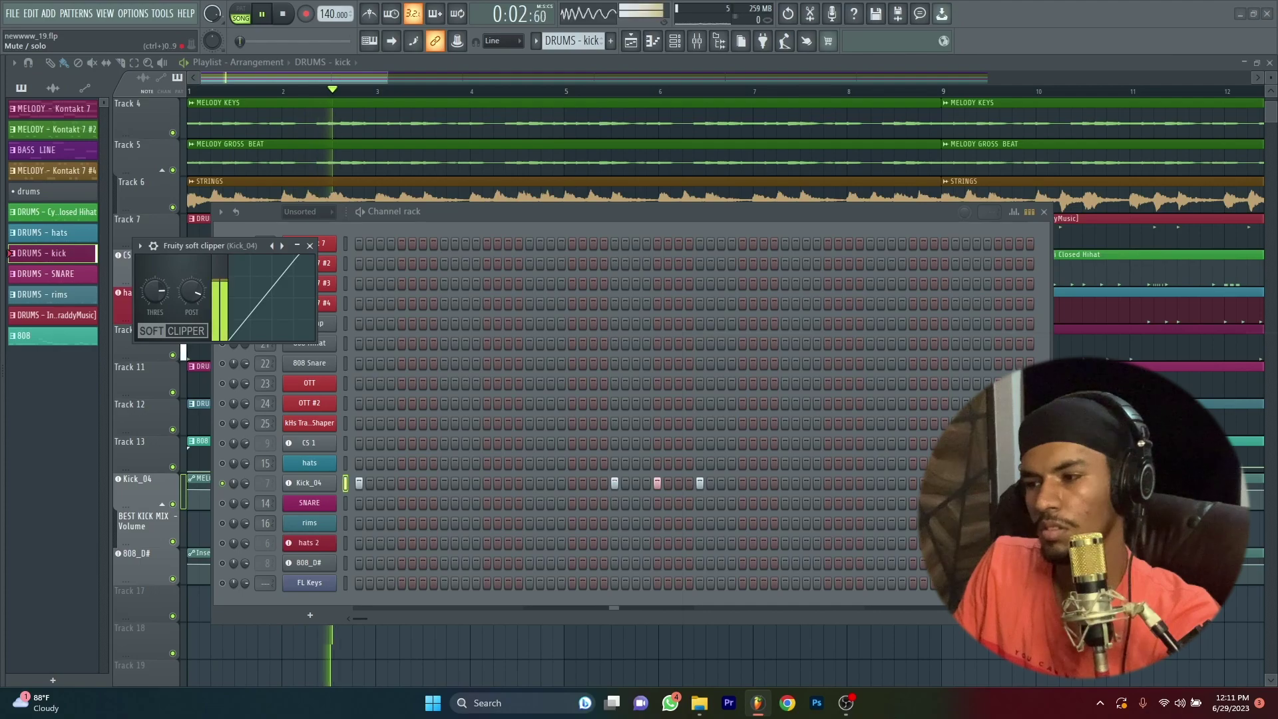
{"action": "key", "text": "Escape"}
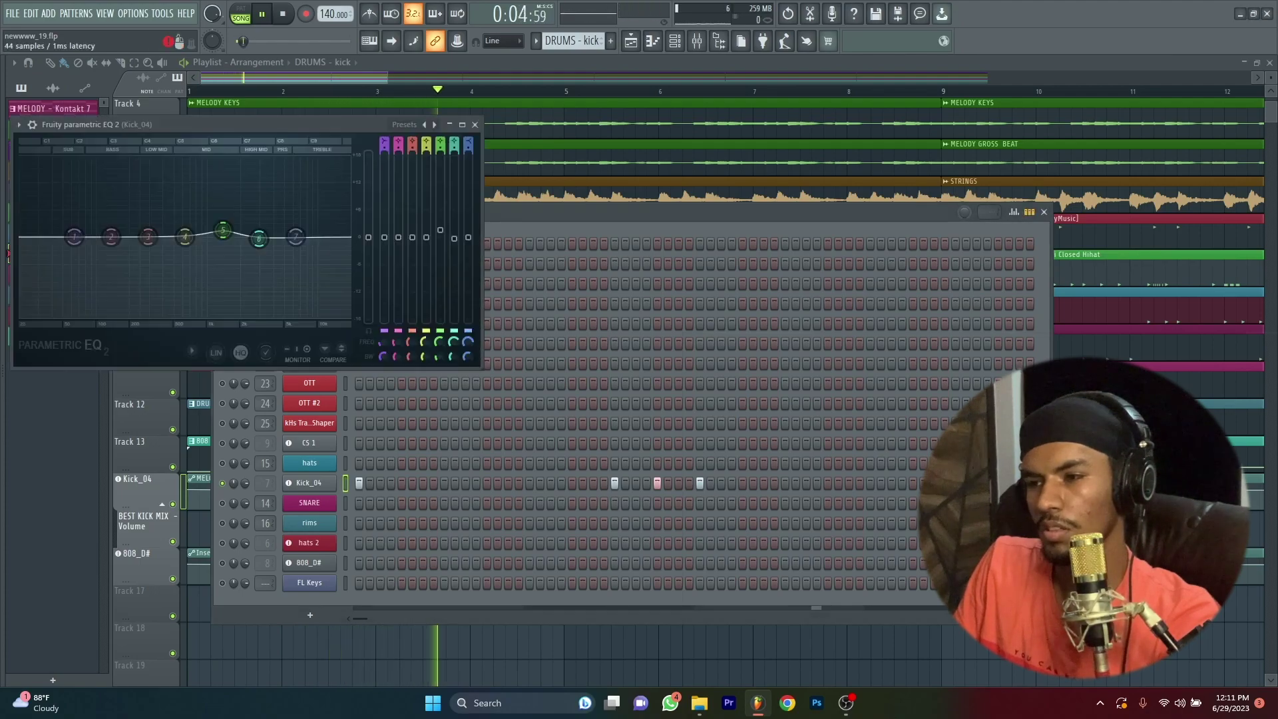
{"action": "left_click_drag", "start_coordinate": [226, 241], "coordinate": [176, 229]}
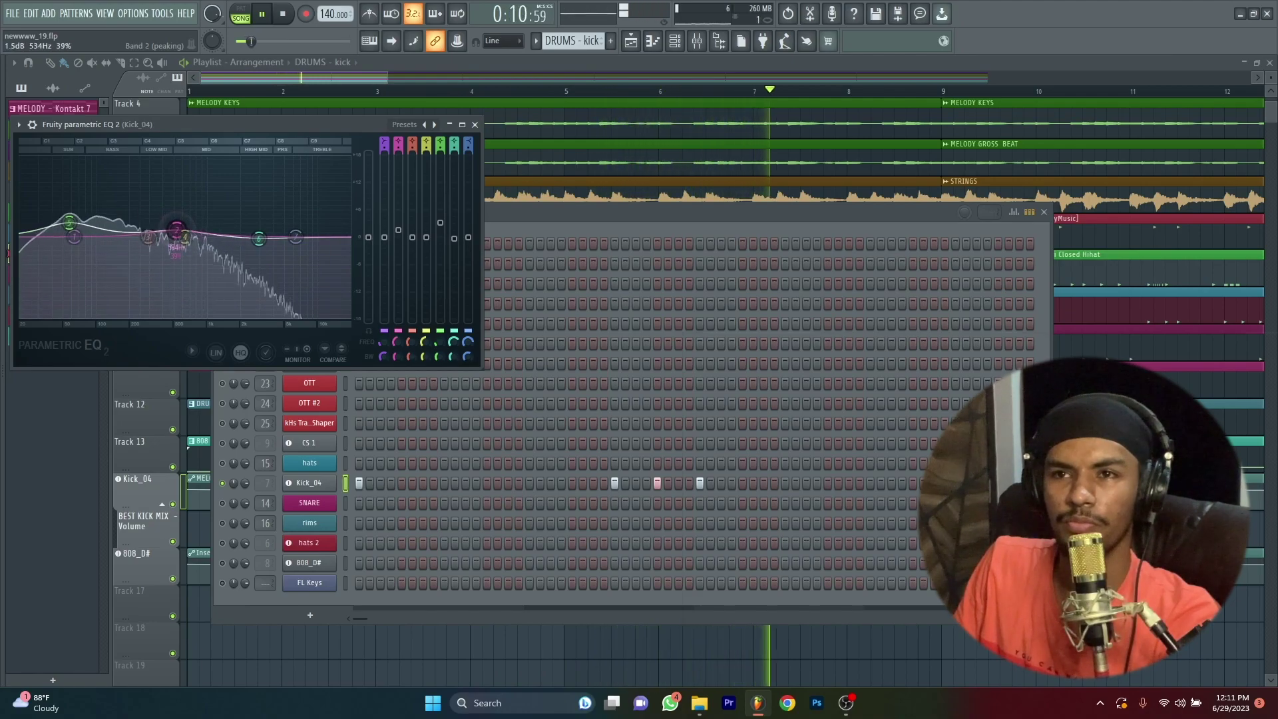
{"action": "left_click_drag", "start_coordinate": [69, 223], "coordinate": [69, 224]}
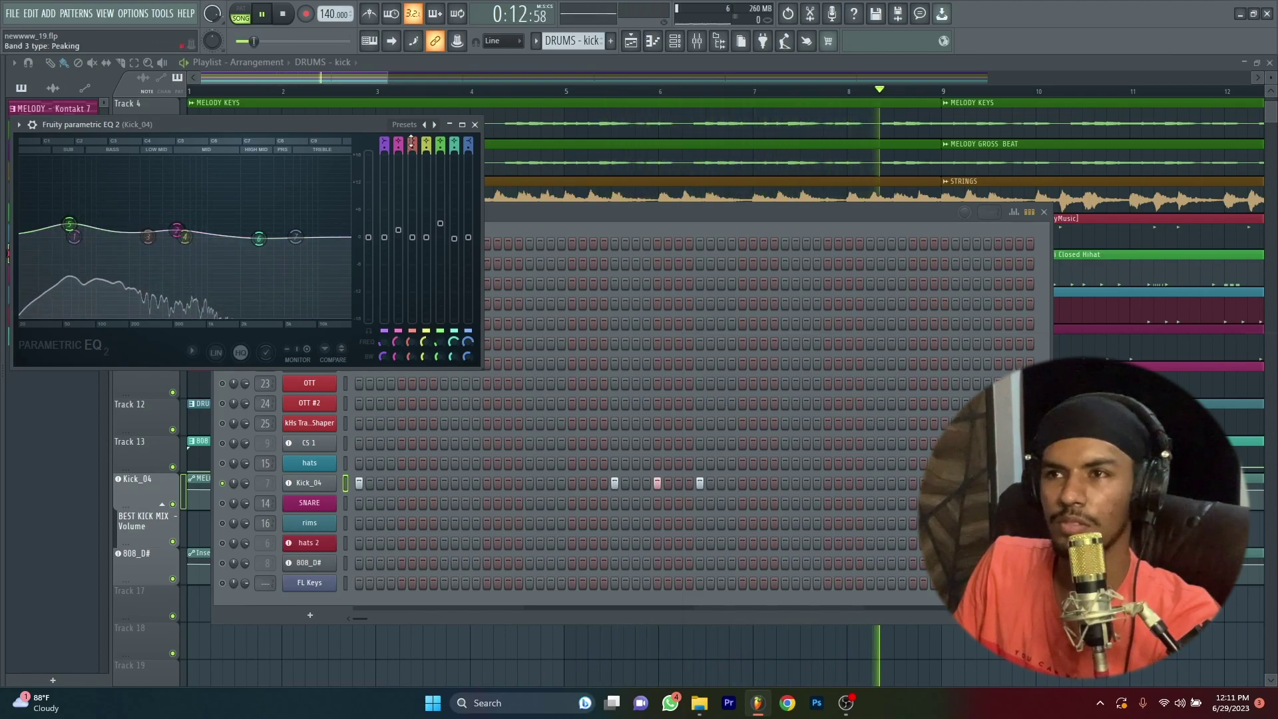
{"action": "left_click", "coordinate": [474, 125]}
{"action": "key", "text": "space"}
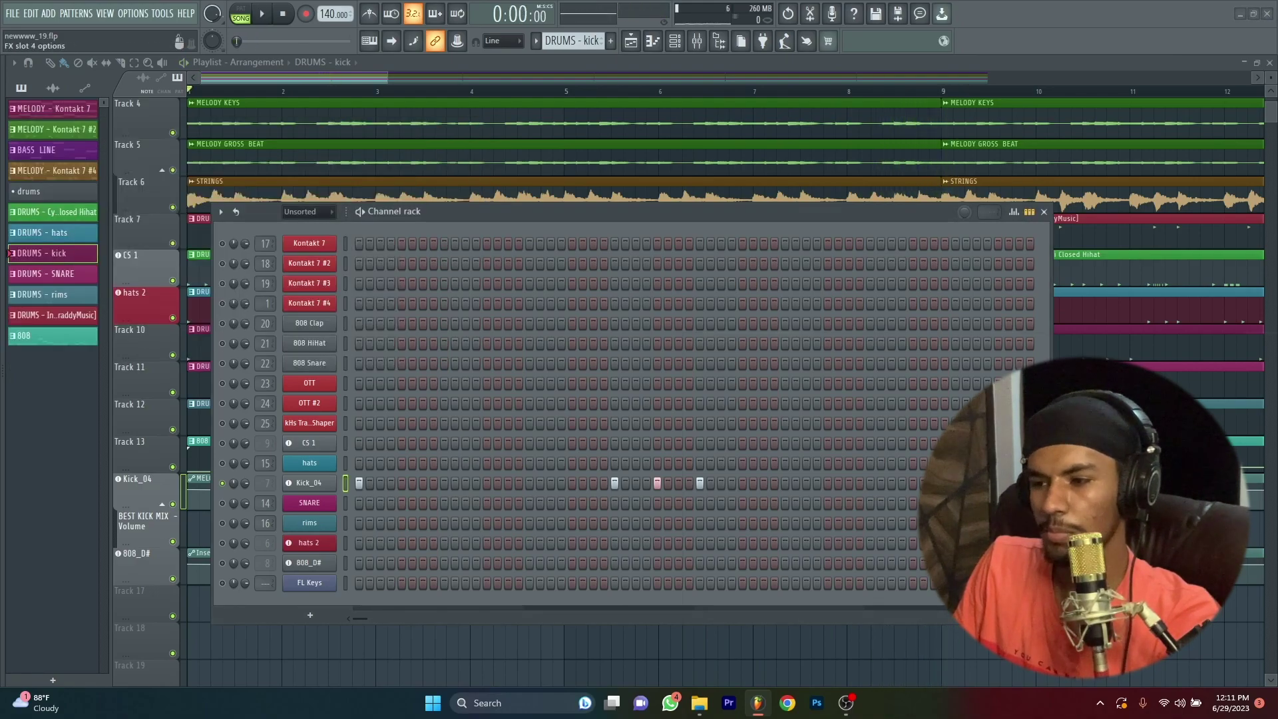
- Adjust threshold and ratio in the kick's Fruity Limiter compressor and set the attack to 9.98 ms
{"action": "left_click", "coordinate": [182, 375]}
{"action": "key", "text": "space"}
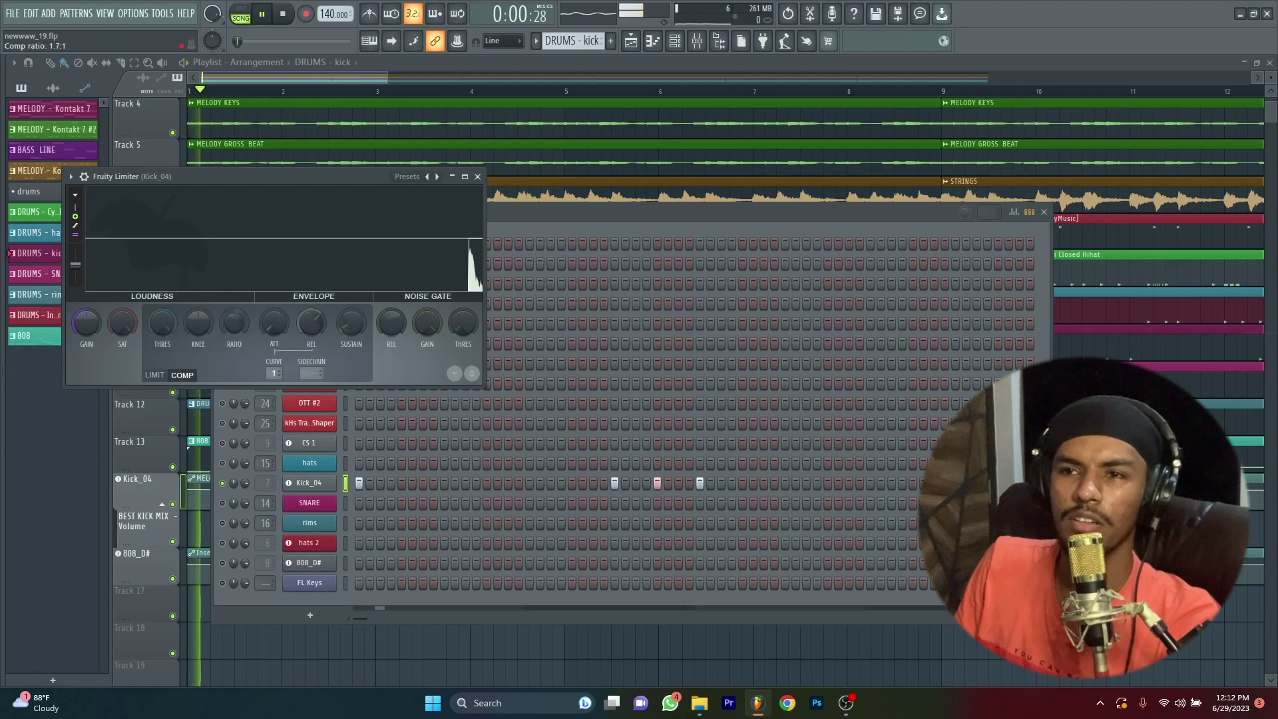
{"action": "left_click_drag", "start_coordinate": [162, 323], "coordinate": [165, 328]}
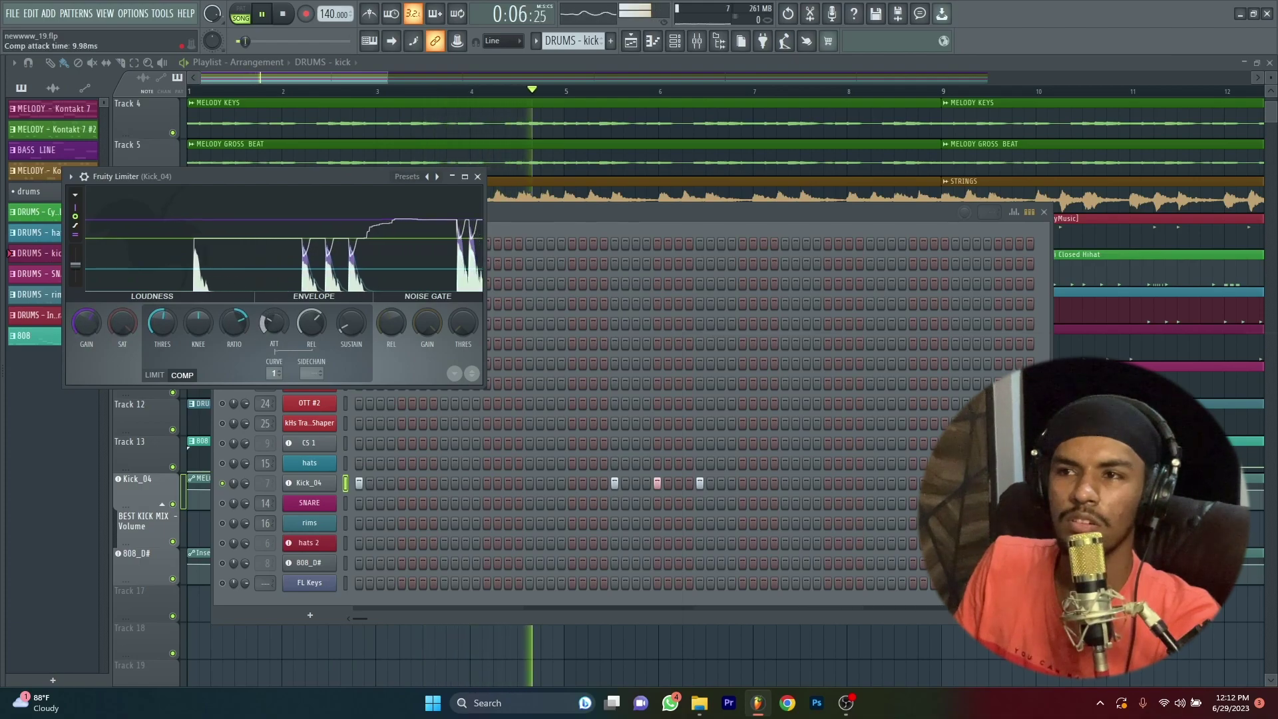
{"action": "left_click", "coordinate": [477, 176]}
{"action": "key", "text": "space"}
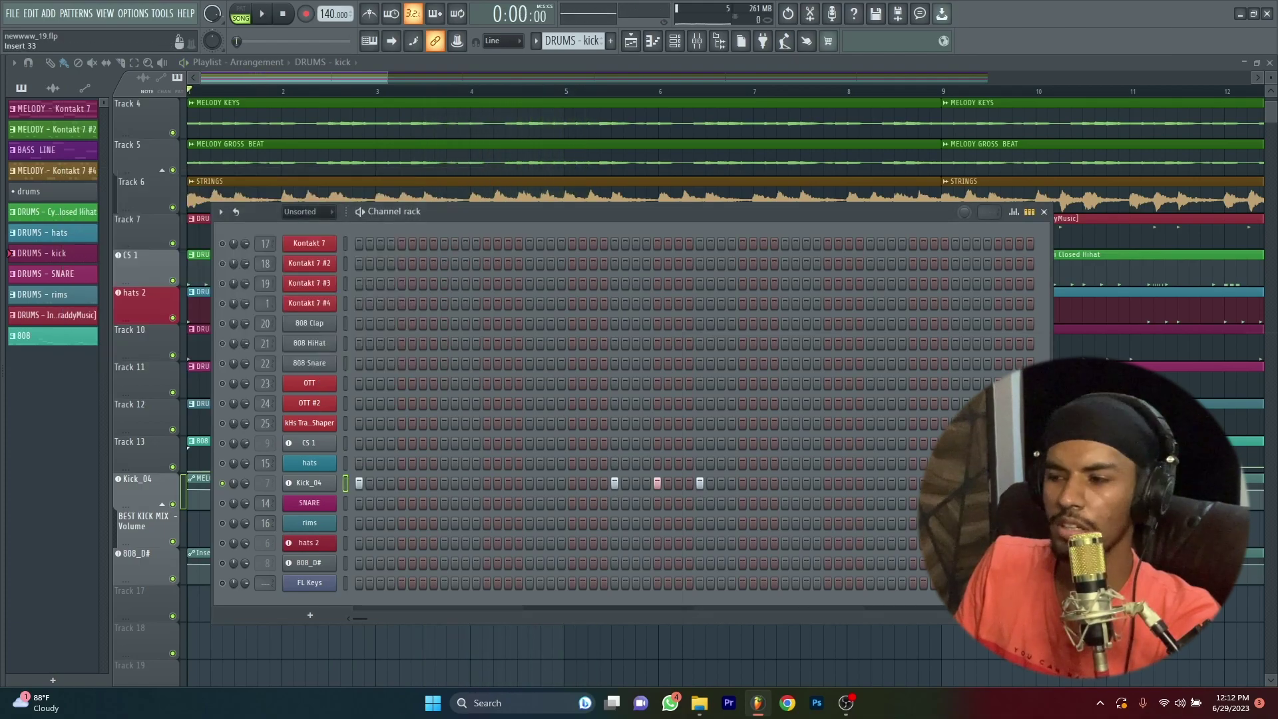
- Pull band 2 of the kick's second parametric EQ down to a slight cut in the mids, and close the EQ and channel rack
{"action": "key", "text": "space"}
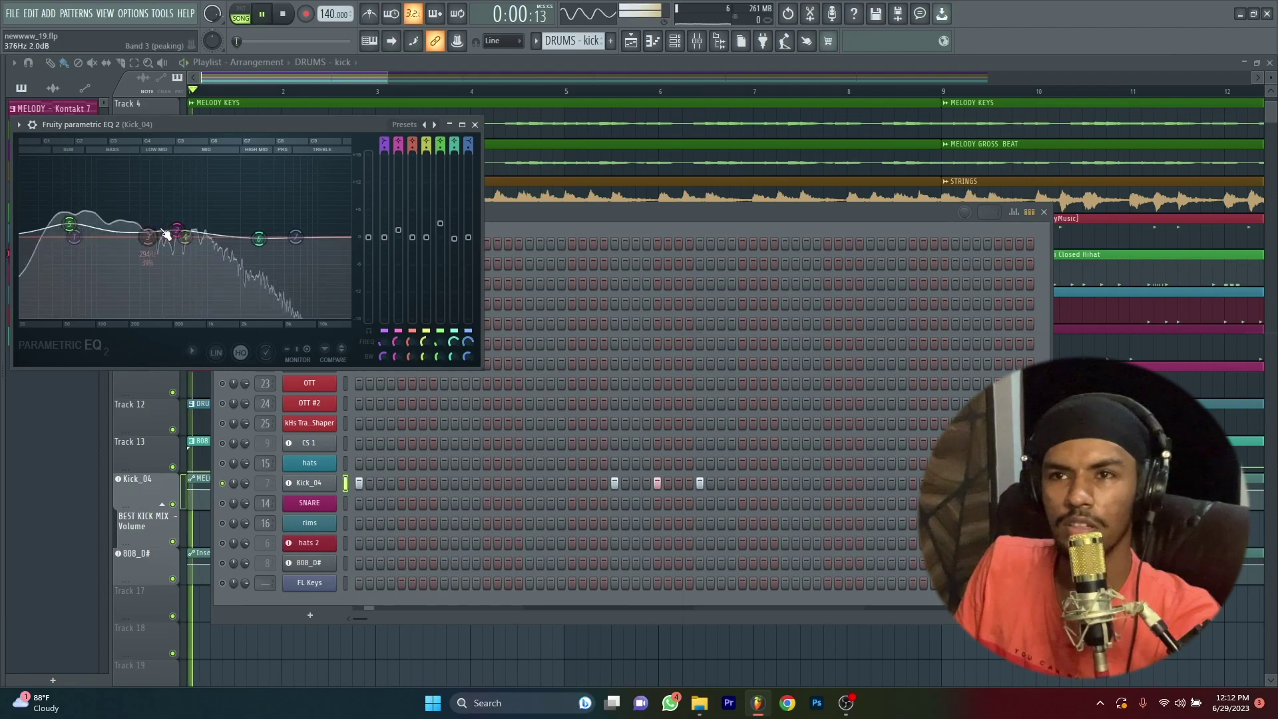
{"action": "left_click_drag", "start_coordinate": [180, 237], "coordinate": [198, 245]}
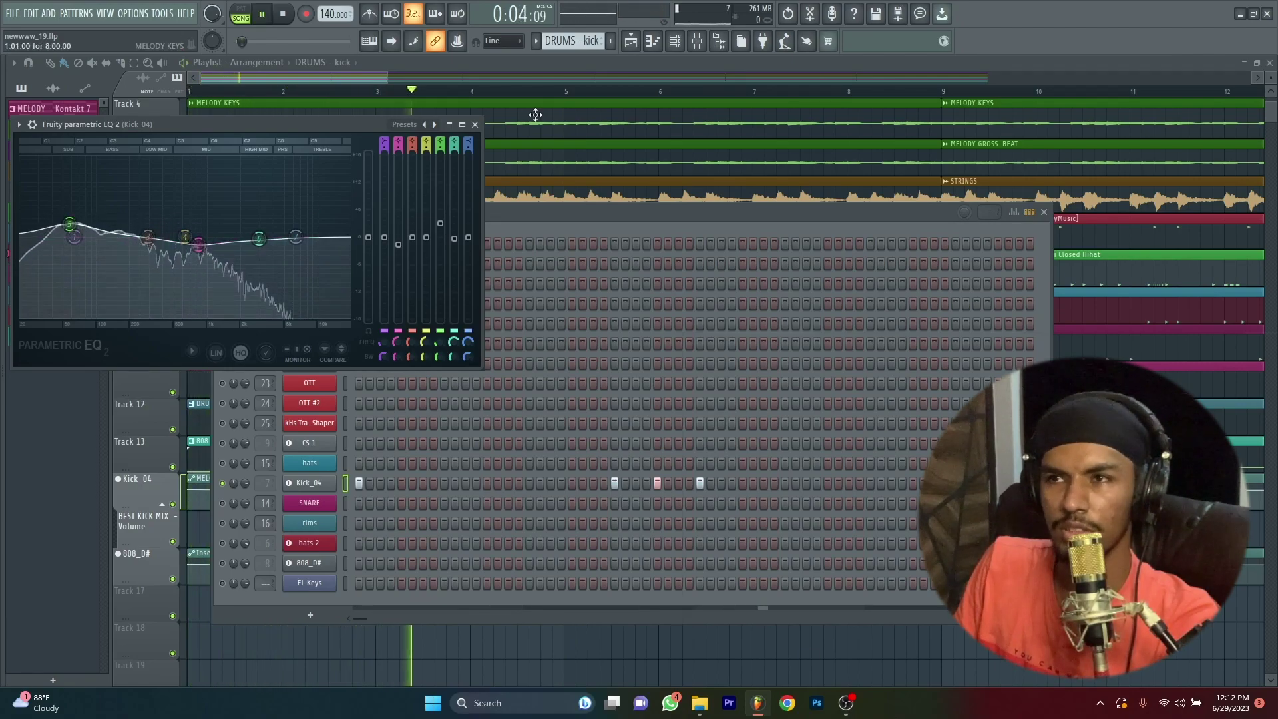
{"action": "left_click", "coordinate": [474, 124]}
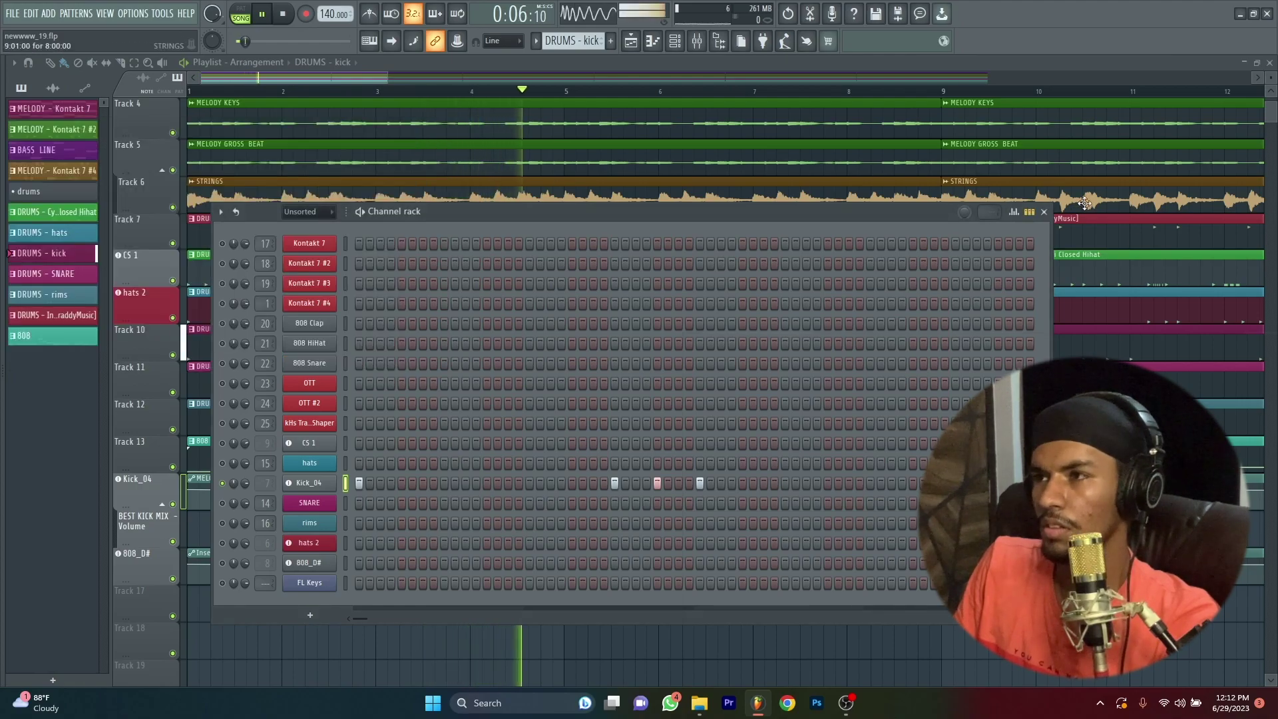
{"action": "left_click", "coordinate": [1044, 212]}
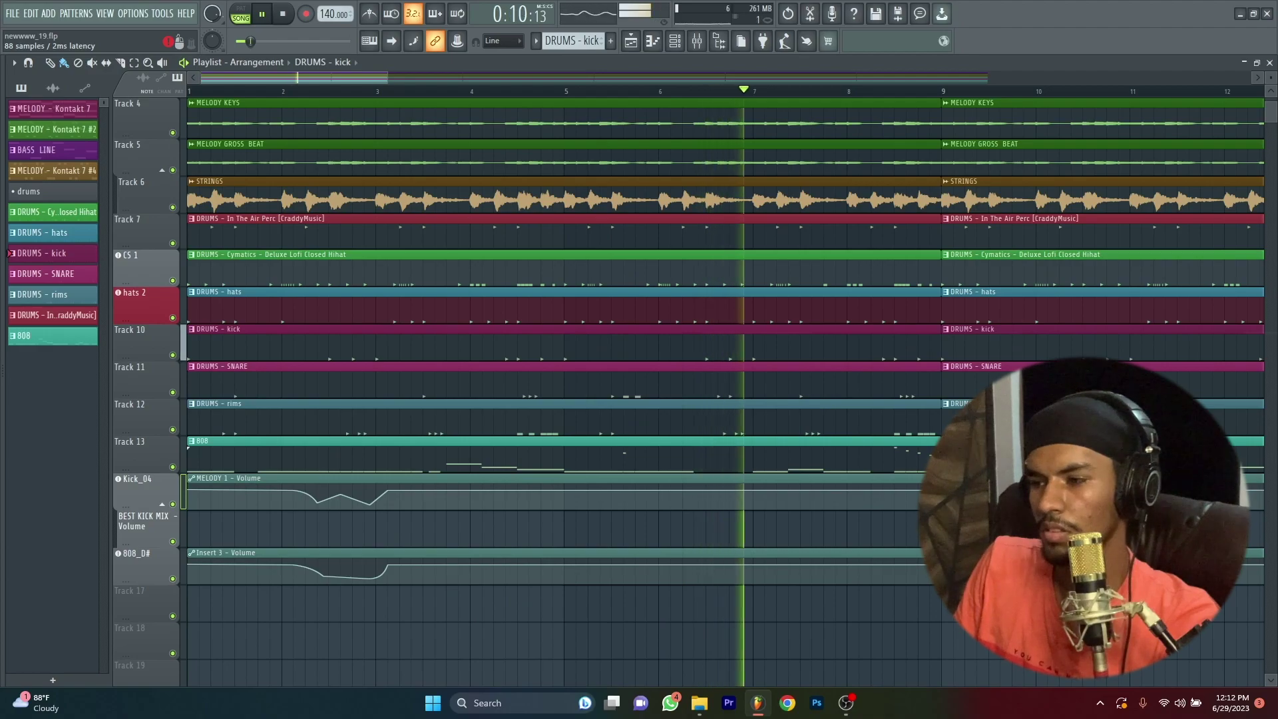
{"action": "key", "text": "space"}
- Play the full arrangement with Kick_04 to hear how the kick sits with the other tracks
{"action": "left_click", "coordinate": [675, 41]}
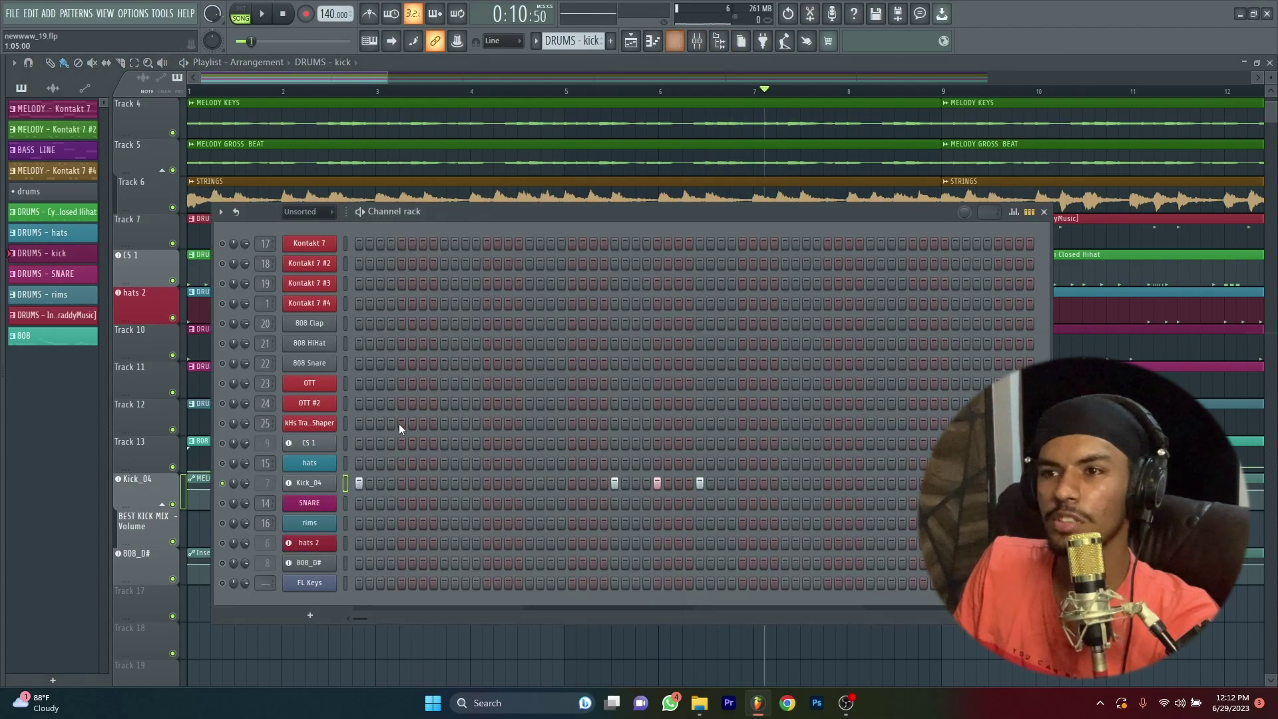
{"action": "key", "text": "space"}
{"action": "right_click", "coordinate": [729, 703]}
{"action": "left_click", "coordinate": [688, 640]}
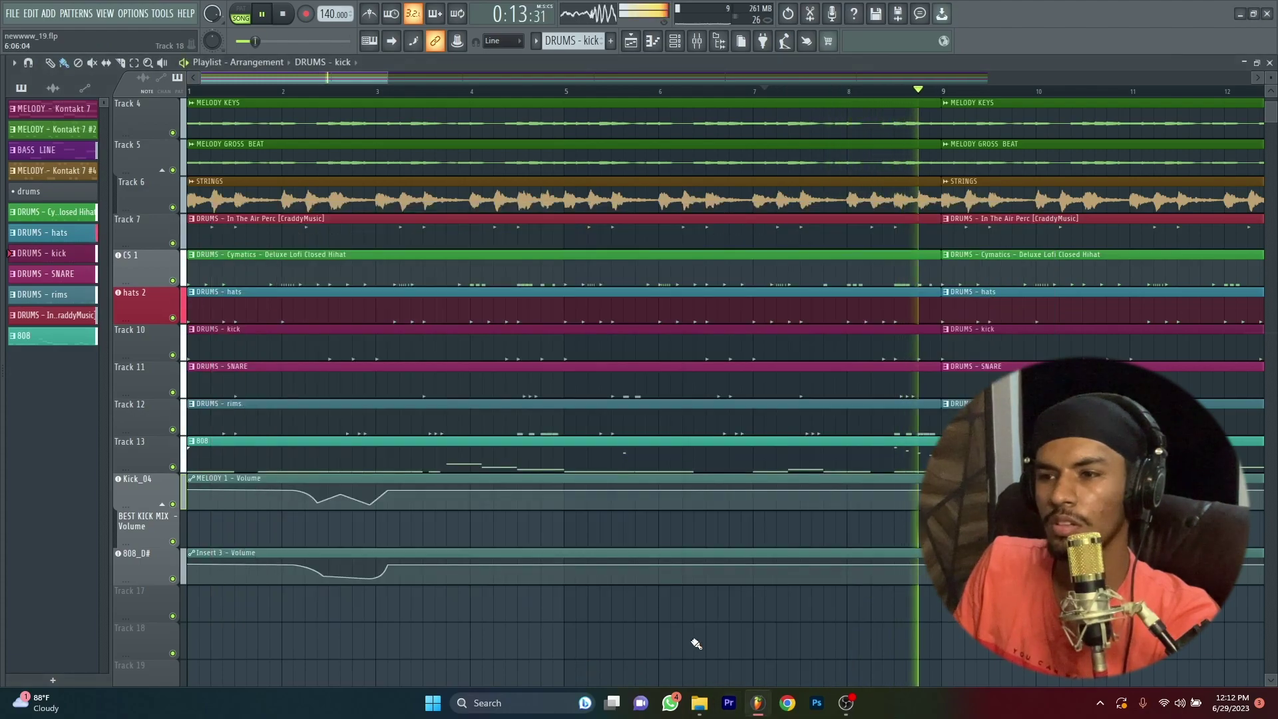
{"action": "scroll", "coordinate": [692, 626], "scroll_direction": "down", "scroll_amount": 2}
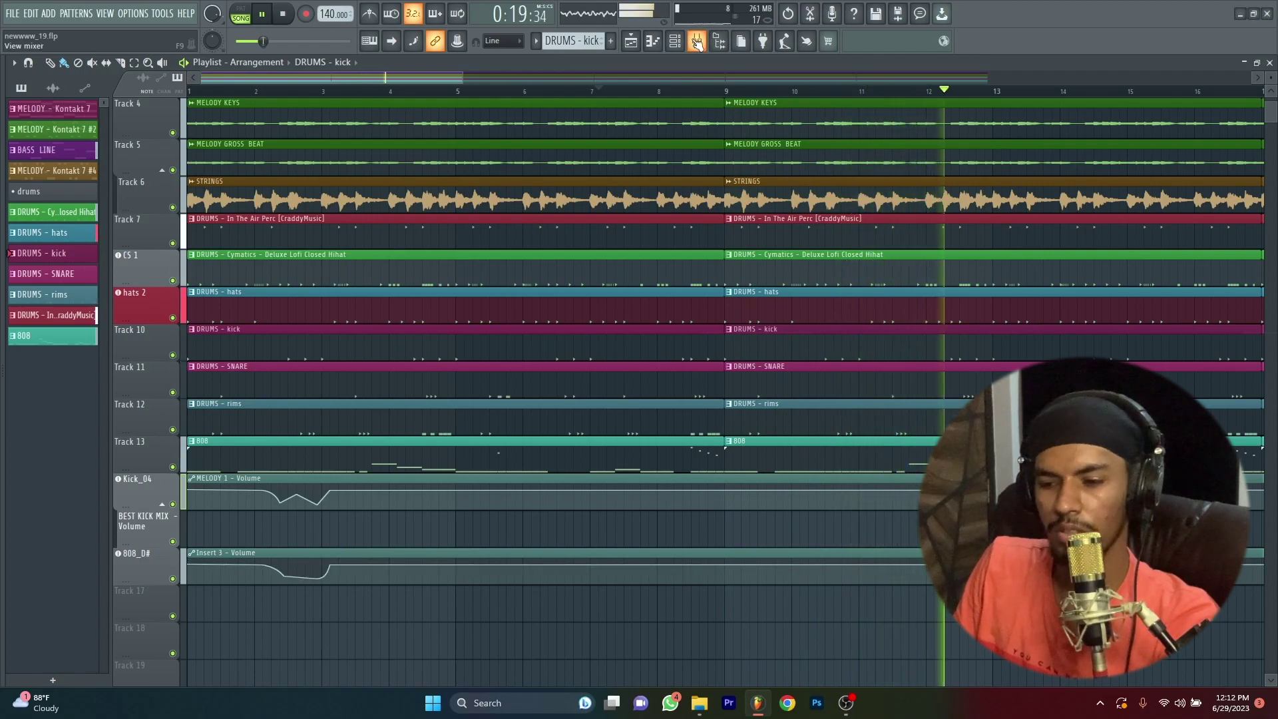
- Restart the arrangement from the beginning and solo the 808 track
{"action": "key", "text": "space"}
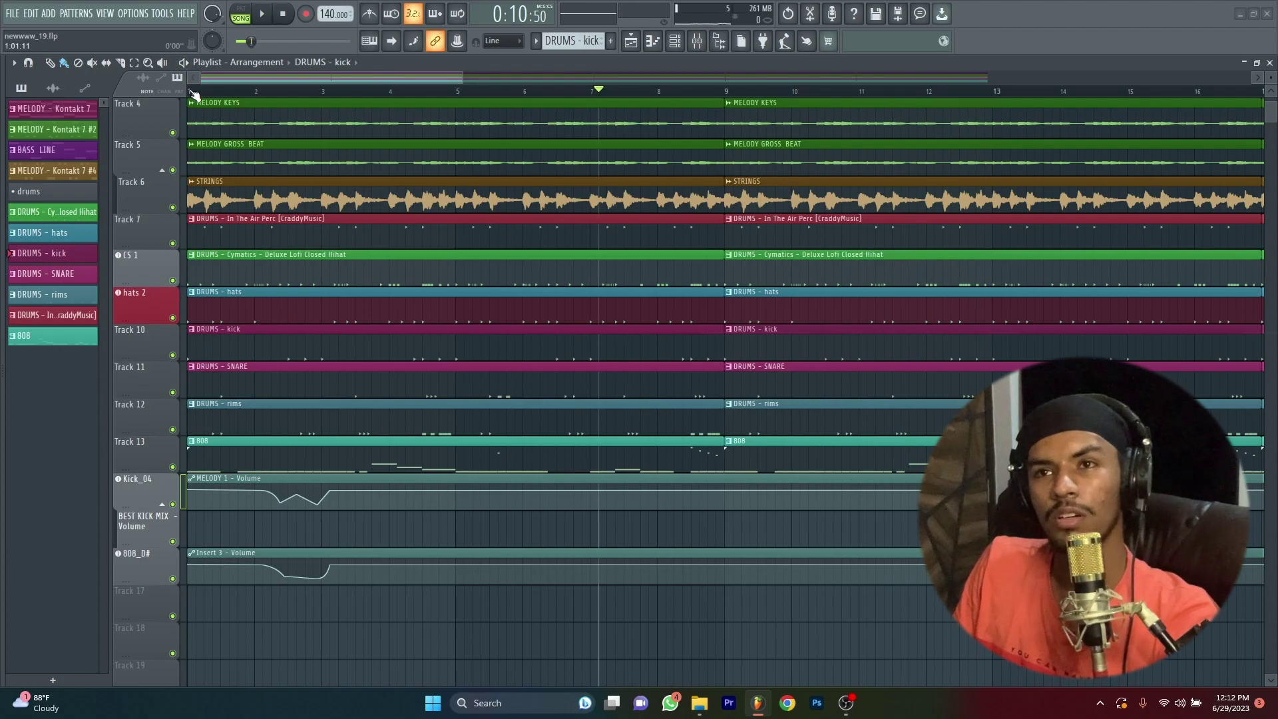
{"action": "scroll", "coordinate": [170, 299], "scroll_direction": "up", "scroll_amount": 3}
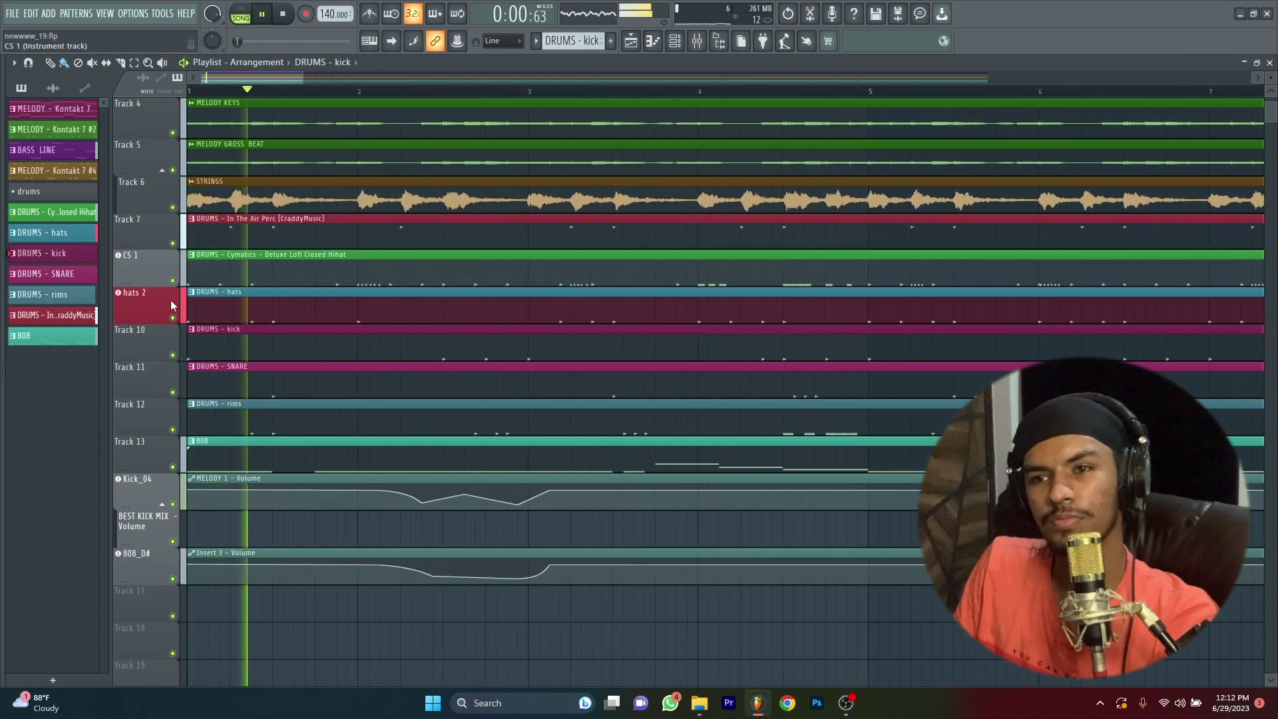
{"action": "left_click", "coordinate": [173, 466], "text": "ctrl"}
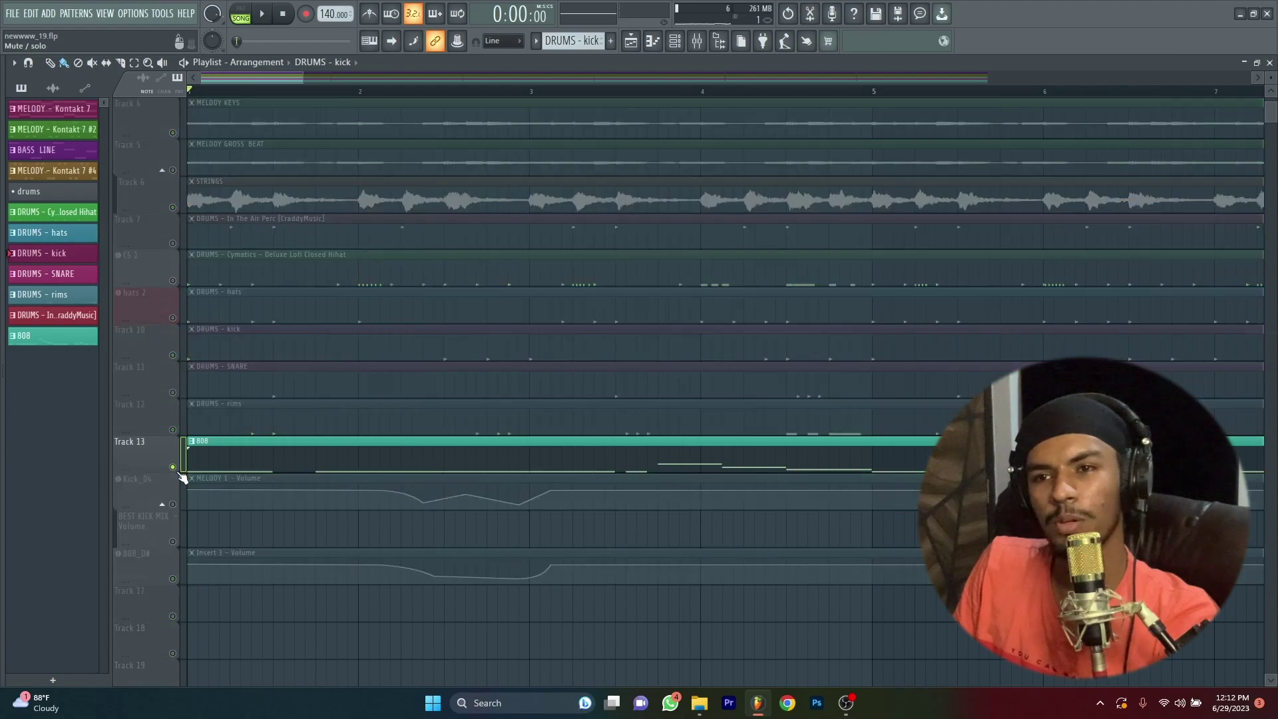
- Replace the 808_D# sample in the 808 channel with 808_E#2 from the Drill Essentials - 808s folder
{"action": "left_click", "coordinate": [674, 41]}
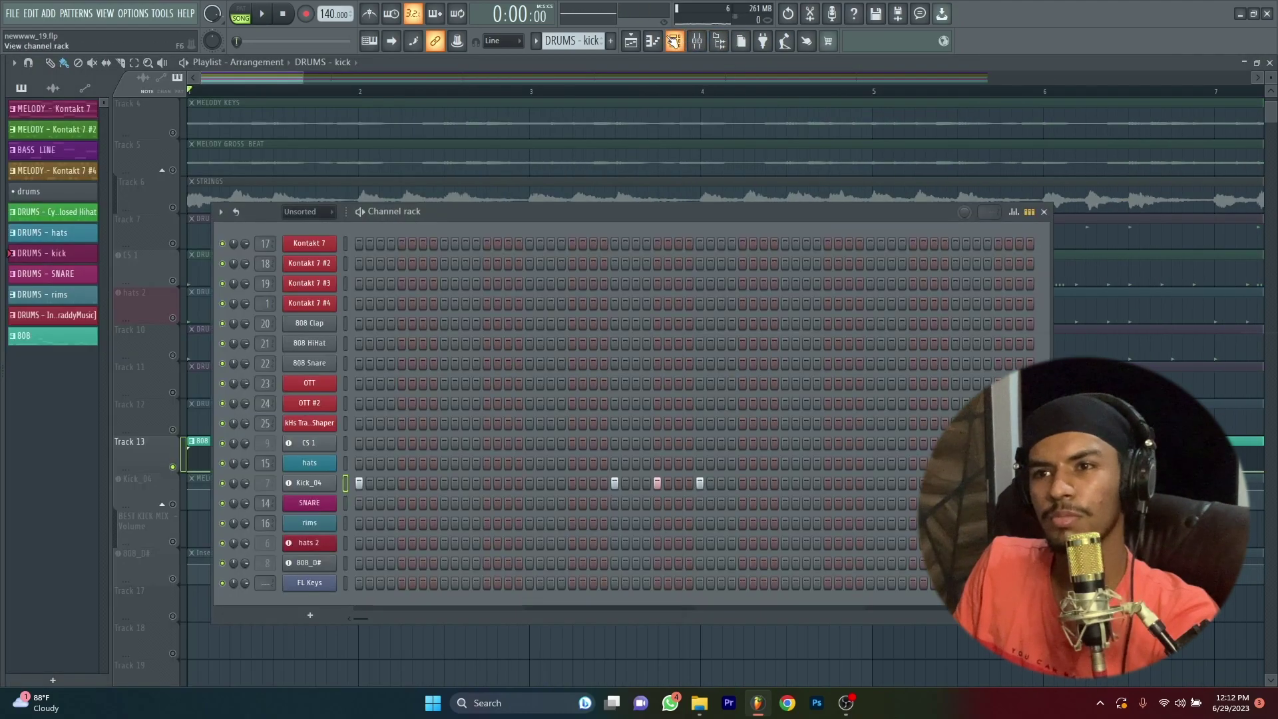
{"action": "mouse_move", "coordinate": [3, 450]}
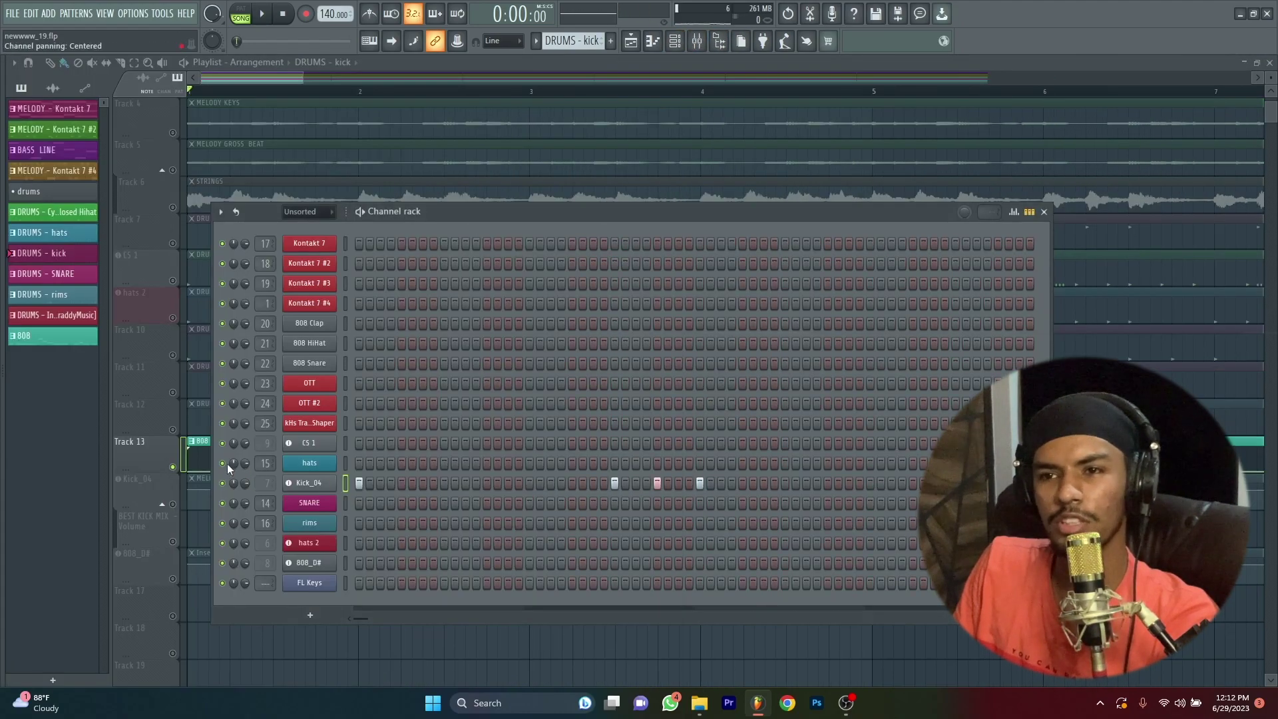
{"action": "left_click", "coordinate": [205, 464]}
{"action": "left_click", "coordinate": [675, 42]}
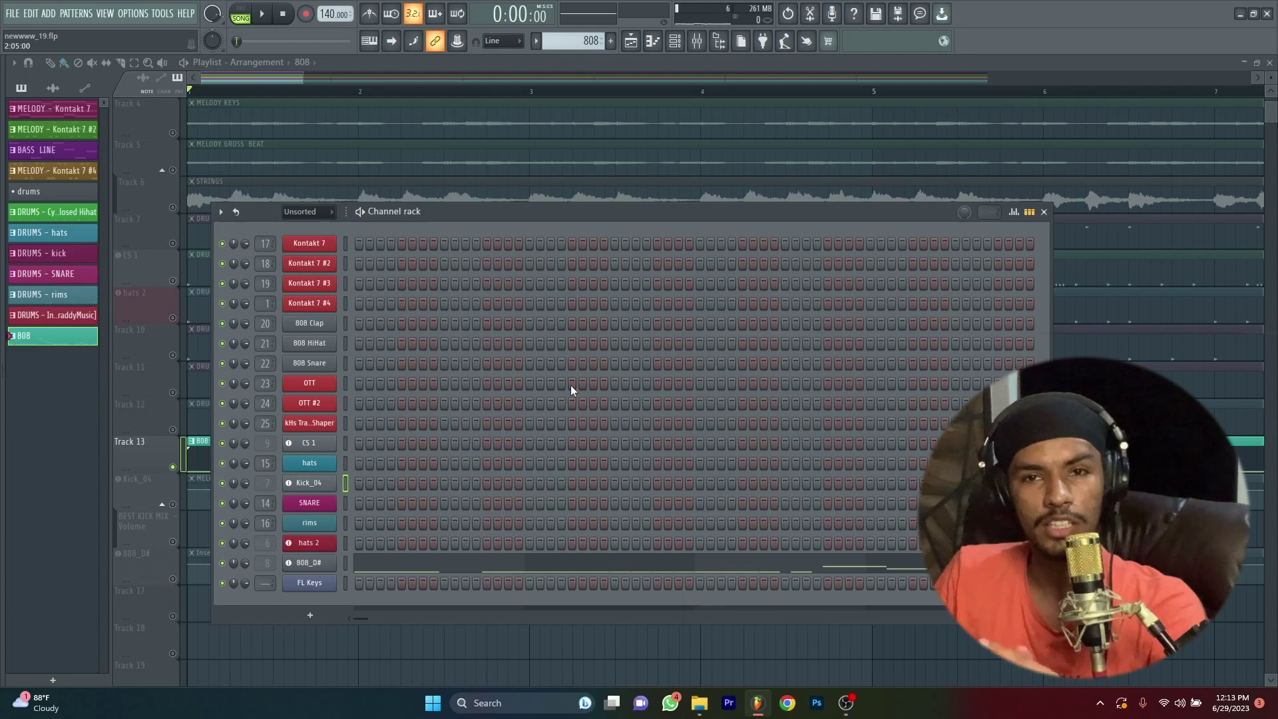
{"action": "key", "text": "alt+F8"}
{"action": "left_click", "coordinate": [147, 206]}
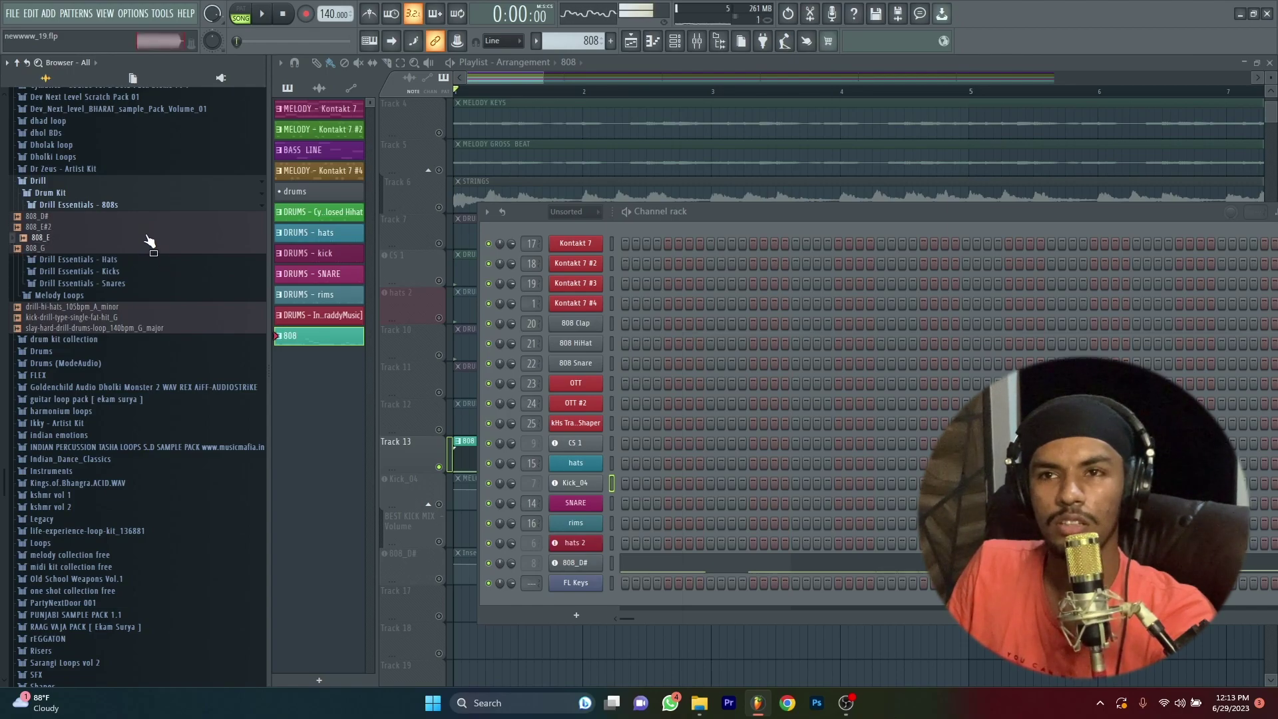
{"action": "left_click_drag", "start_coordinate": [186, 256], "coordinate": [290, 560]}
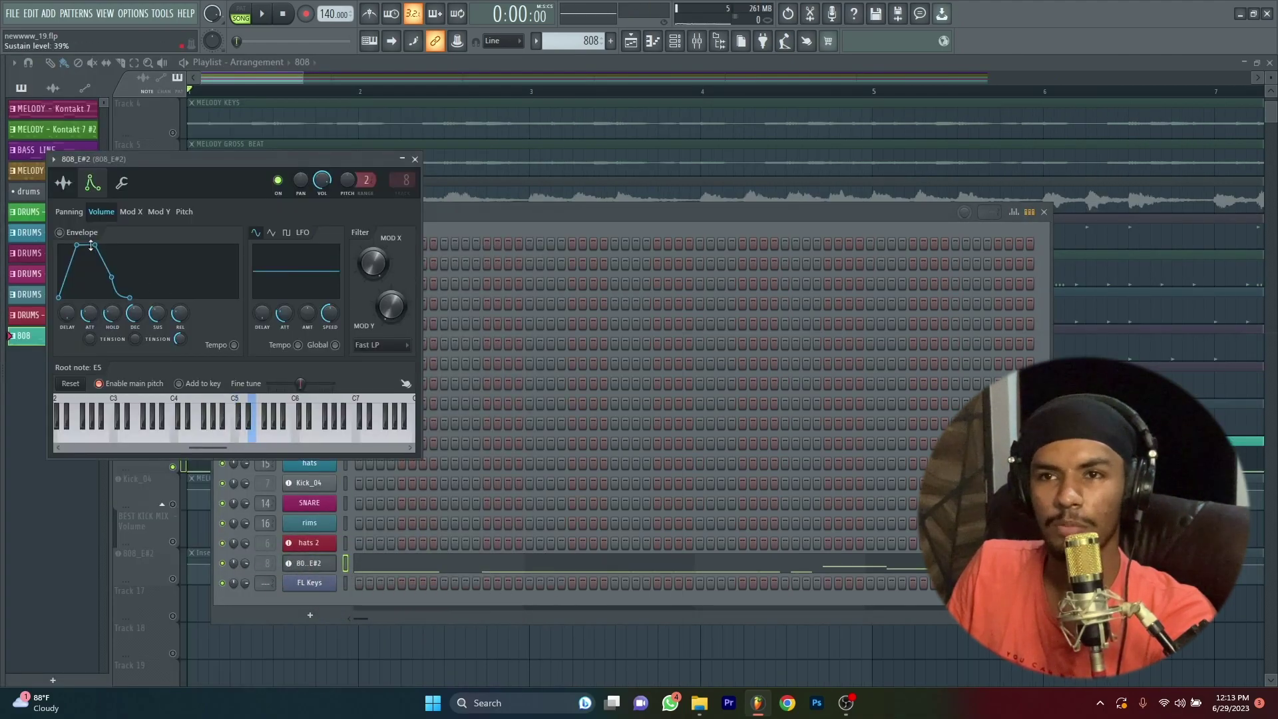
- Play the 808 track with the new sample and set its channel to cut itself when retriggered
{"action": "left_click", "coordinate": [64, 186]}
{"action": "left_click_drag", "start_coordinate": [265, 349], "coordinate": [265, 334]}
{"action": "key", "text": "space"}
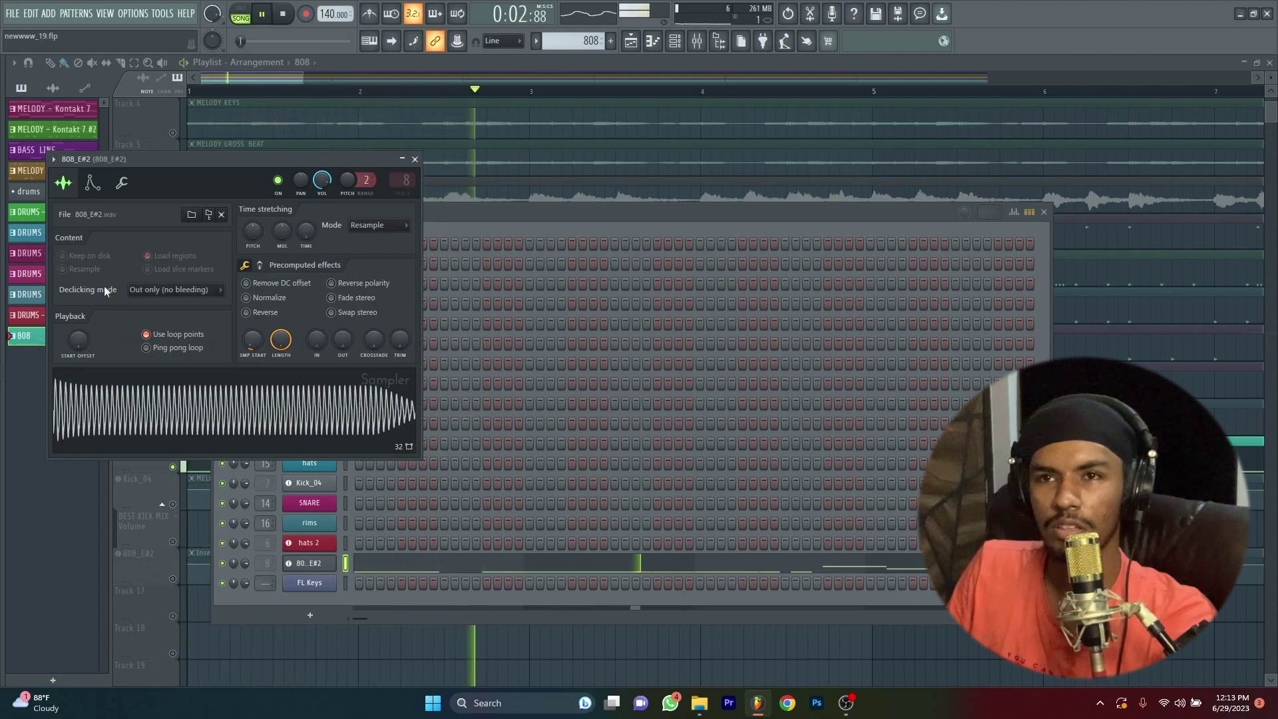
{"action": "left_click", "coordinate": [121, 183]}
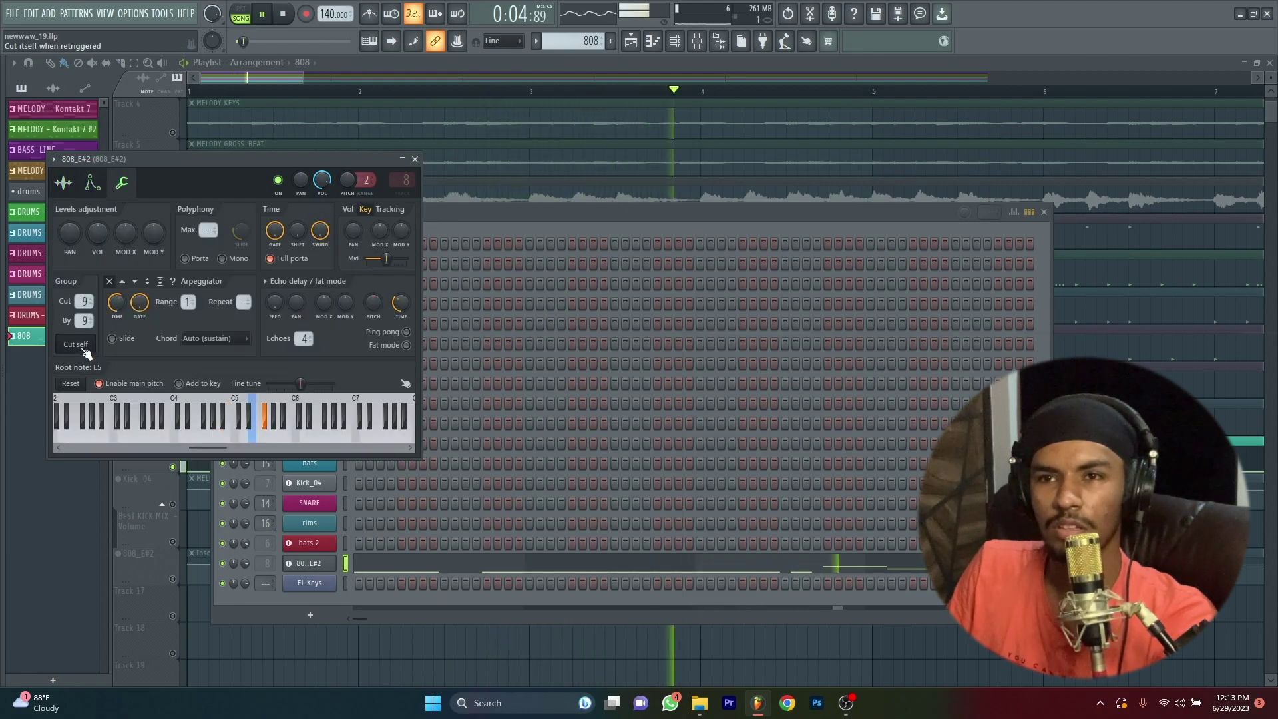
- Enable the 808 channel's volume envelope with no attack, a longer hold and a release time of 31%
{"action": "left_click", "coordinate": [92, 182]}
{"action": "left_click_drag", "start_coordinate": [77, 245], "coordinate": [118, 244]}
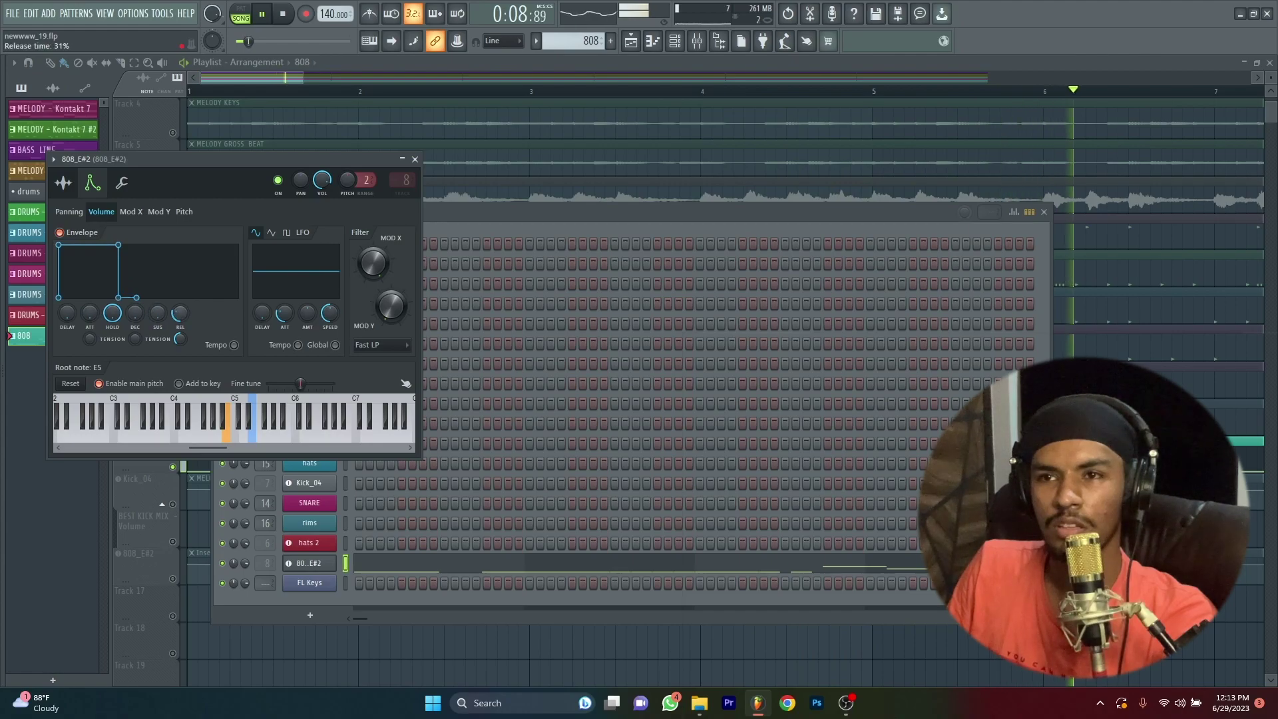
{"action": "left_click", "coordinate": [414, 159]}
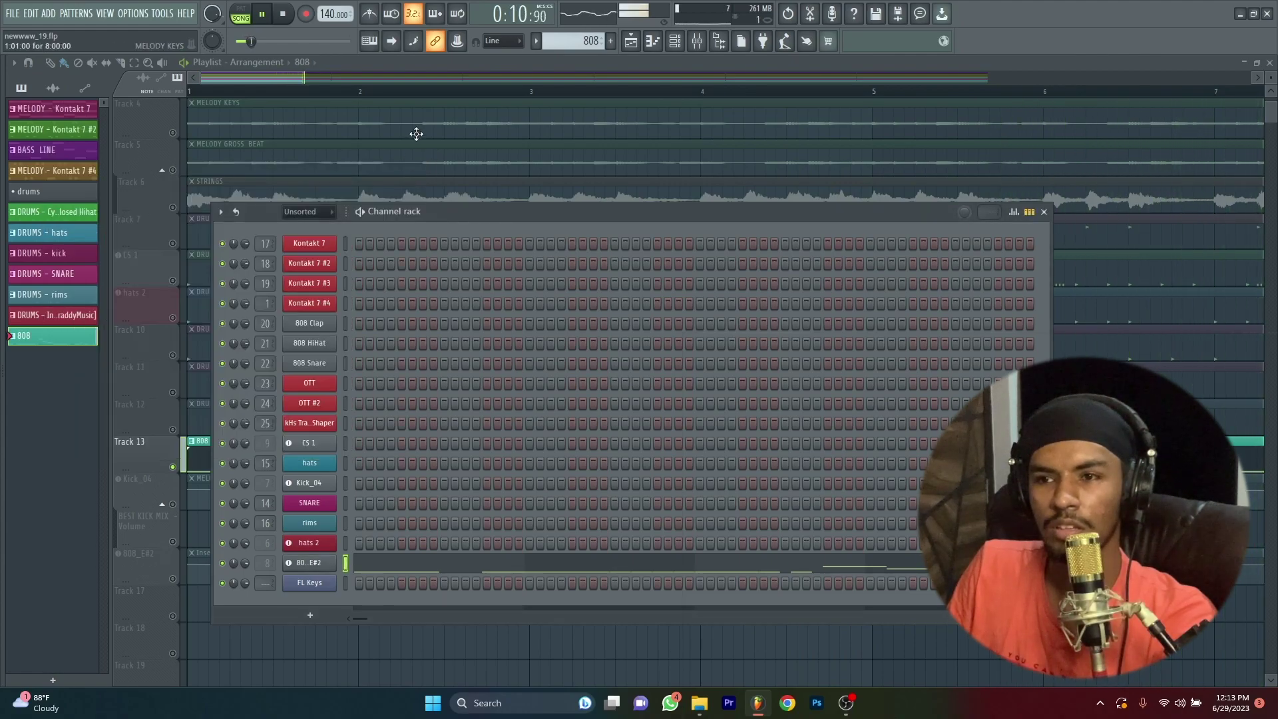
- Turn the A6, F#6, E6 and D6 notes at the end of bar 8 in the 808 pattern into slide notes
{"action": "left_click", "coordinate": [333, 564]}
{"action": "left_click", "coordinate": [334, 571]}
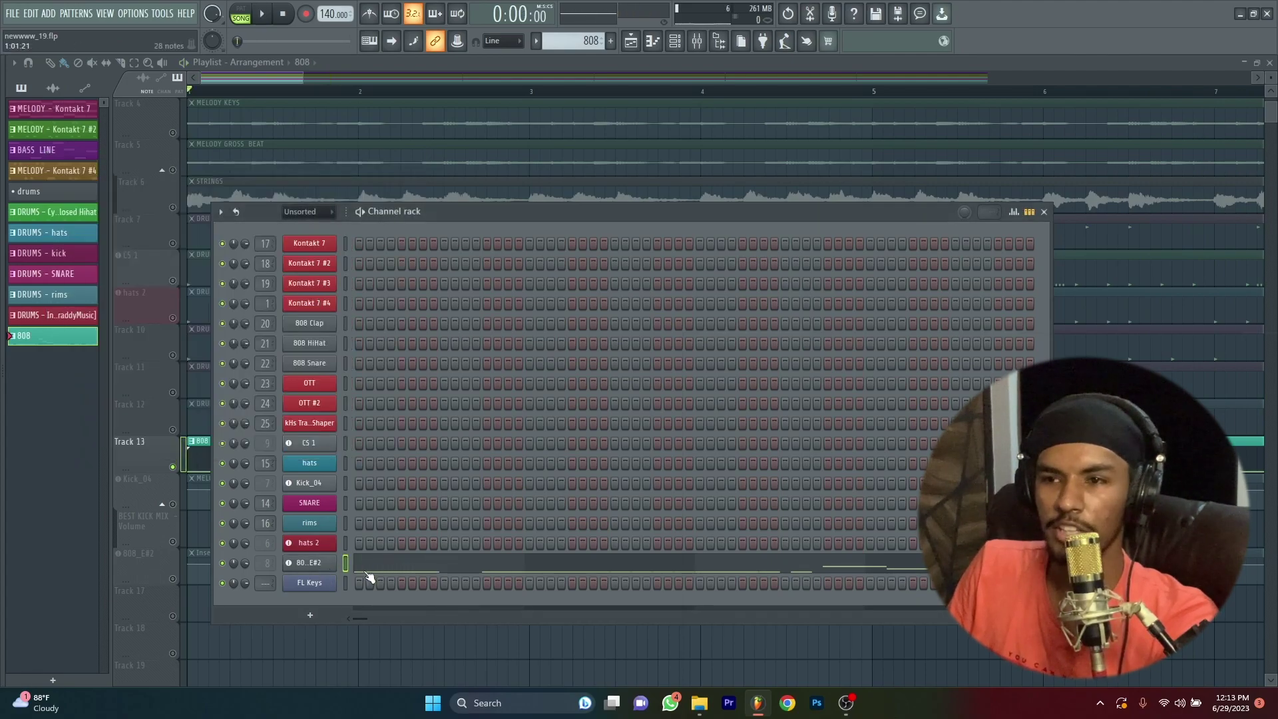
{"action": "left_click", "coordinate": [365, 566]}
{"action": "scroll", "coordinate": [741, 294], "scroll_direction": "up", "scroll_amount": 6}
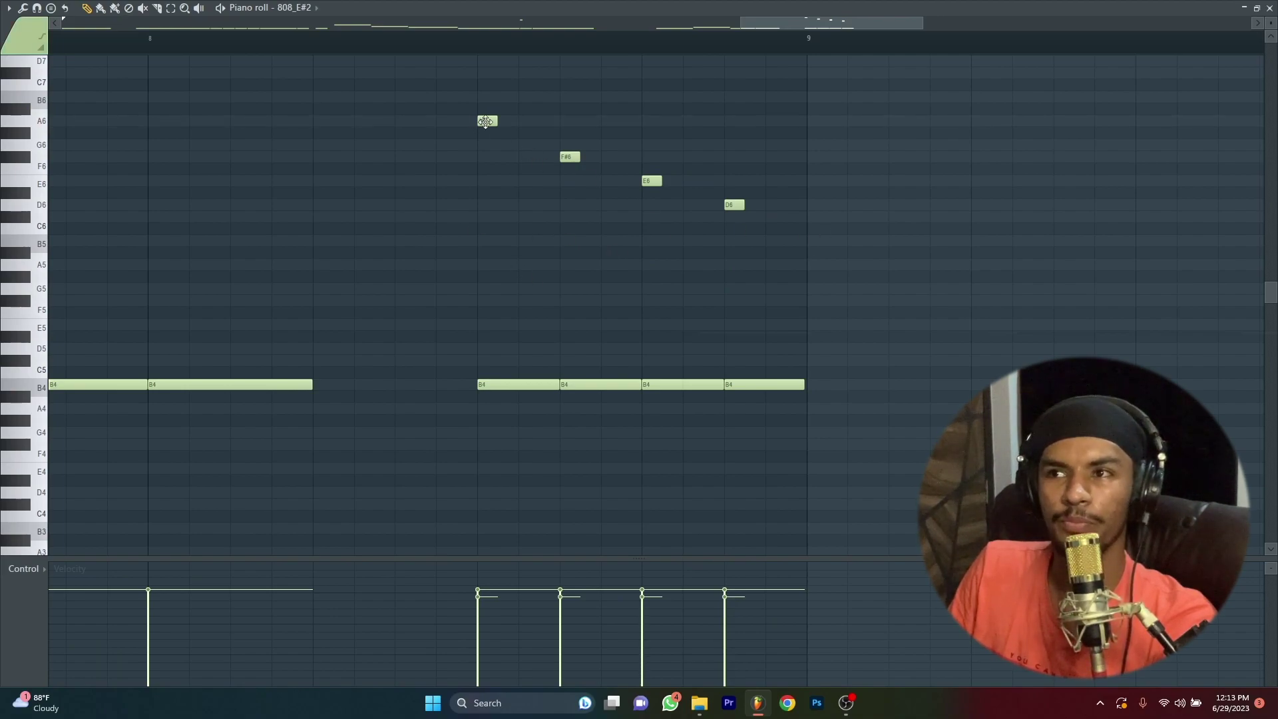
{"action": "double_click", "coordinate": [486, 122]}
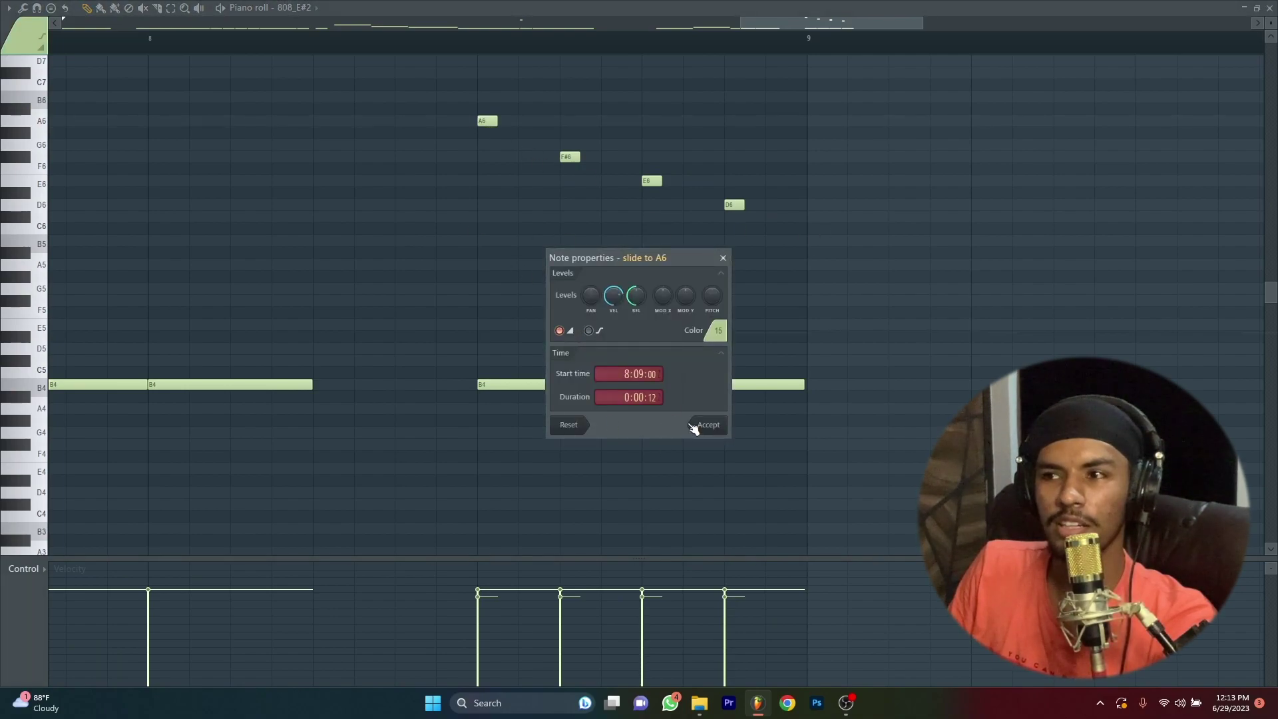
{"action": "left_click", "coordinate": [706, 425]}
{"action": "double_click", "coordinate": [569, 156]}
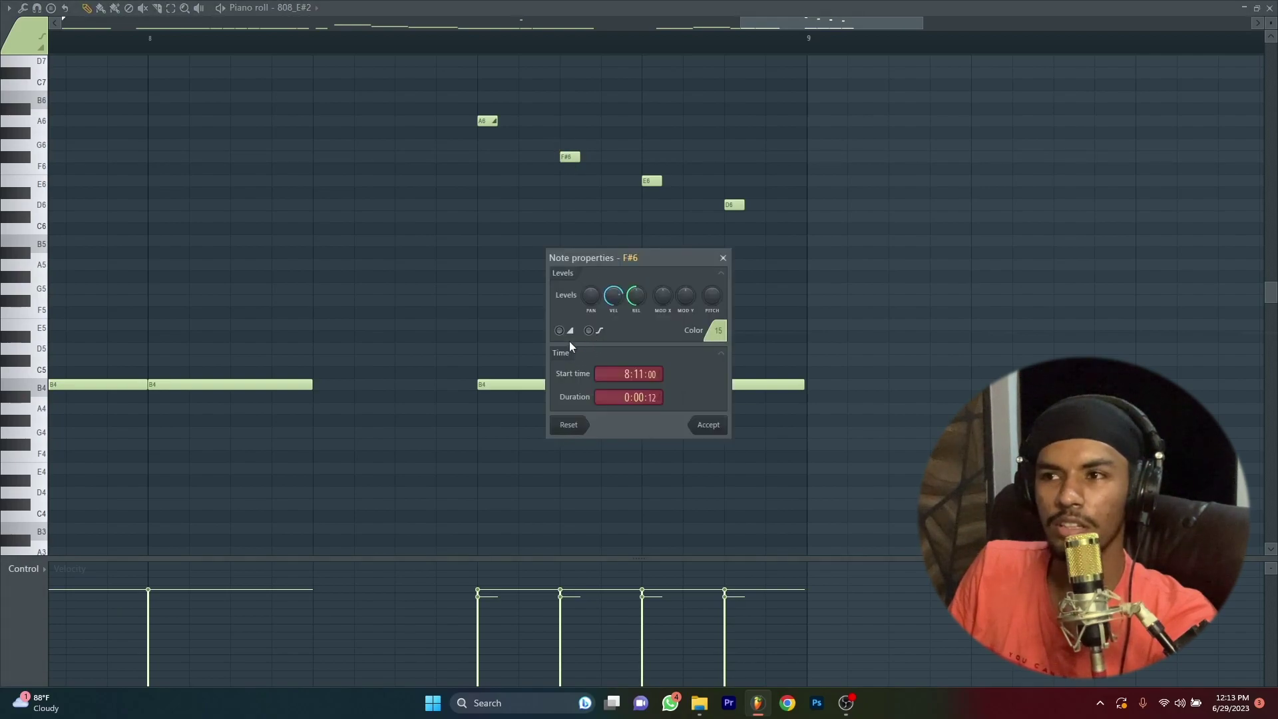
{"action": "left_click", "coordinate": [706, 427]}
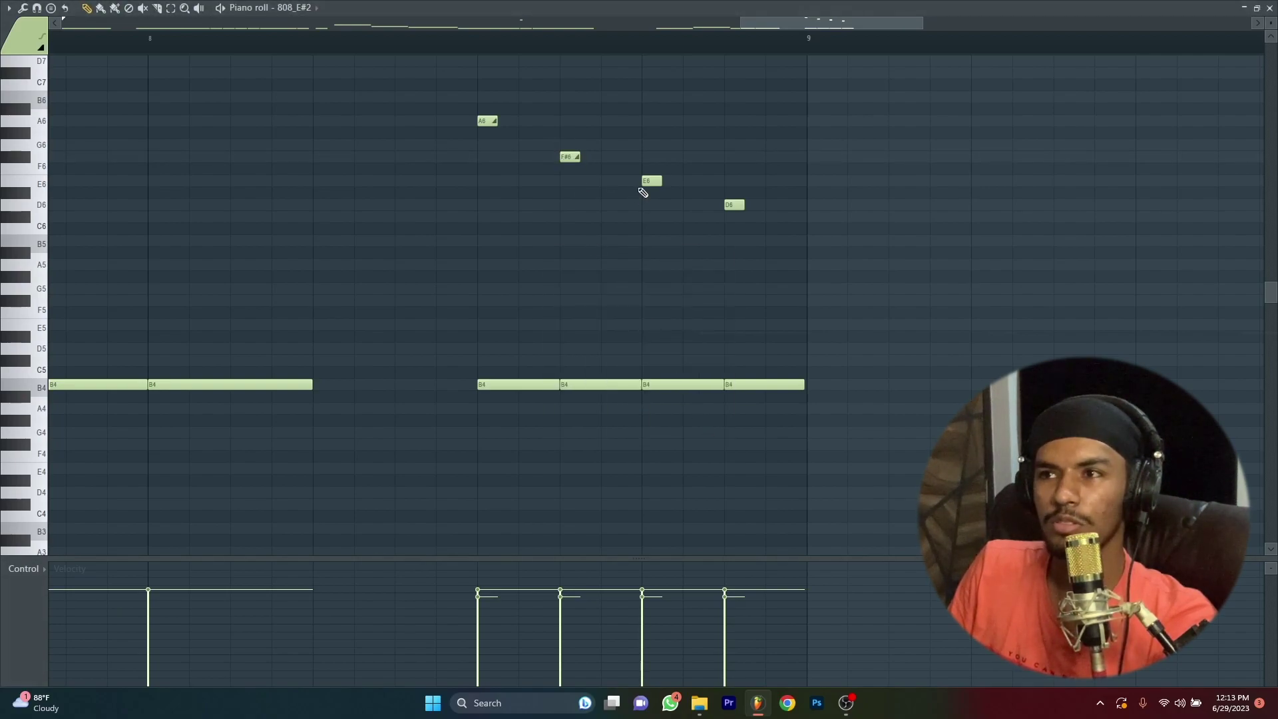
- Play the 808 pattern from bar 8 to hear the descending slide notes
{"action": "scroll", "coordinate": [571, 51], "scroll_direction": "down", "scroll_amount": 3}
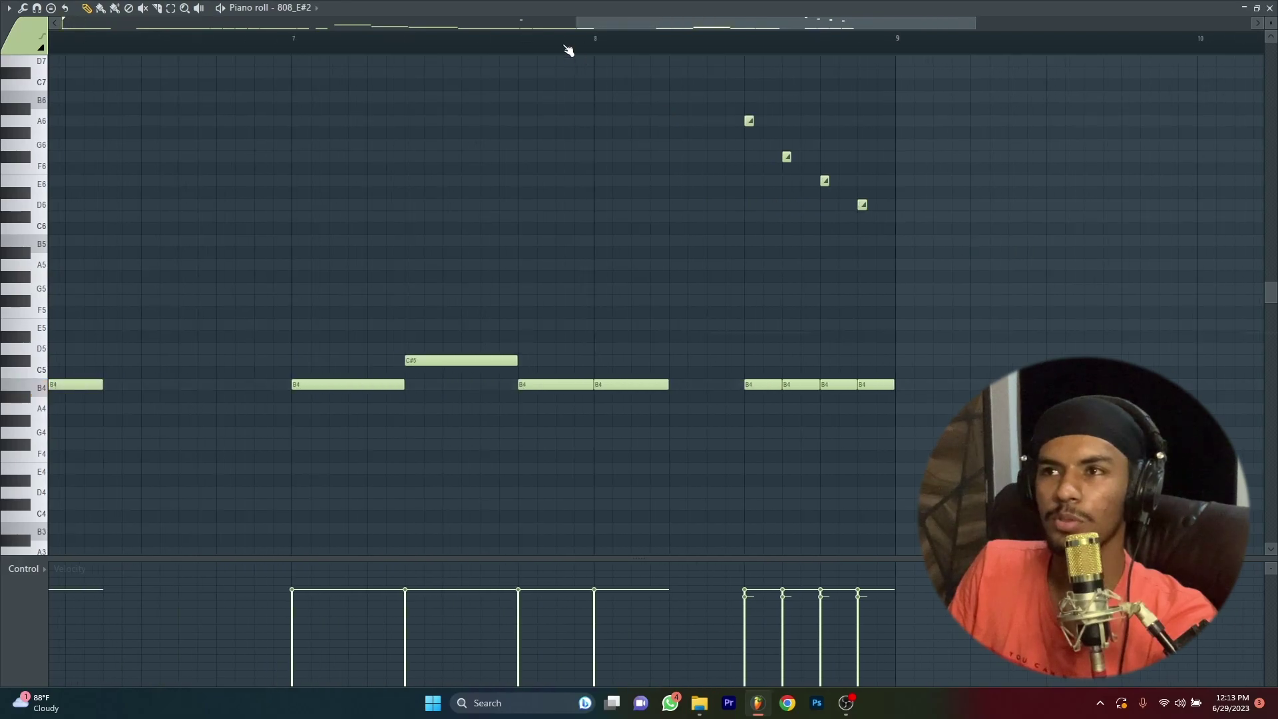
{"action": "left_click", "coordinate": [598, 53]}
{"action": "key", "text": "space"}
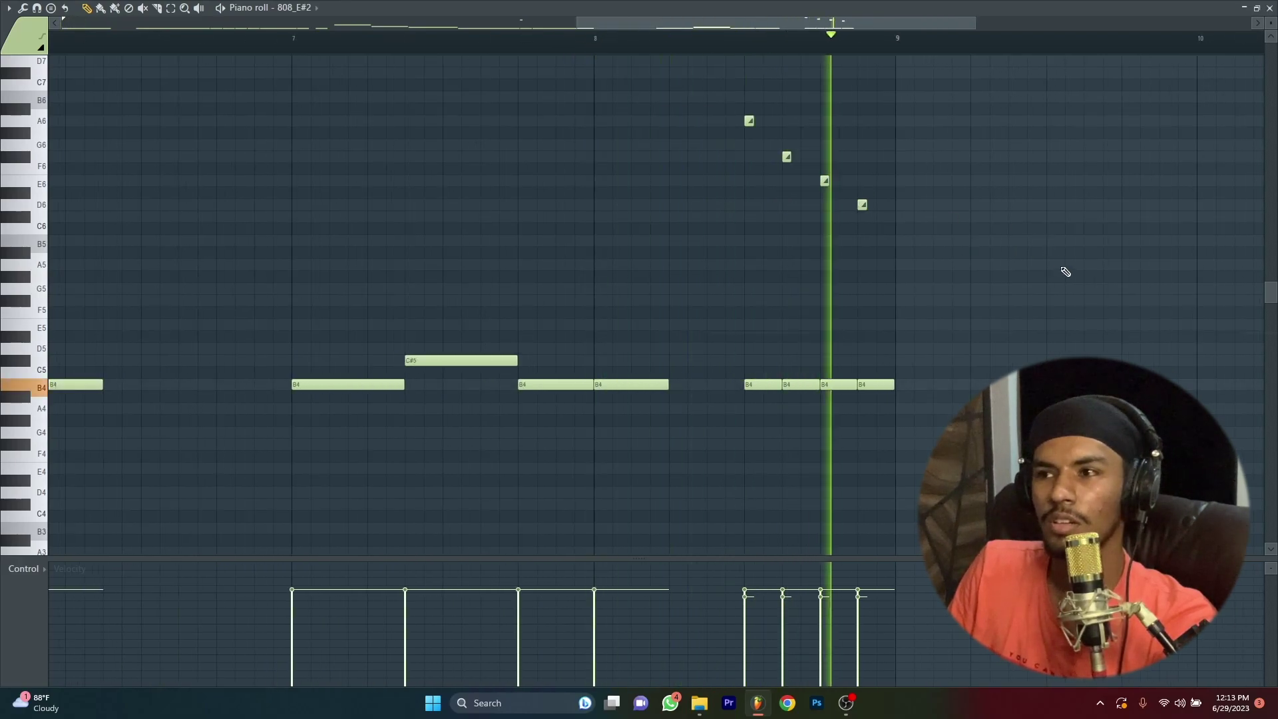
{"action": "key", "text": "space"}
- Turn the E6 note in bar 5 of the 808 pattern into a slide note and play from bar 5
{"action": "scroll", "coordinate": [577, 250], "scroll_direction": "down", "scroll_amount": 3}
{"action": "scroll", "coordinate": [562, 213], "scroll_direction": "up", "scroll_amount": 6}
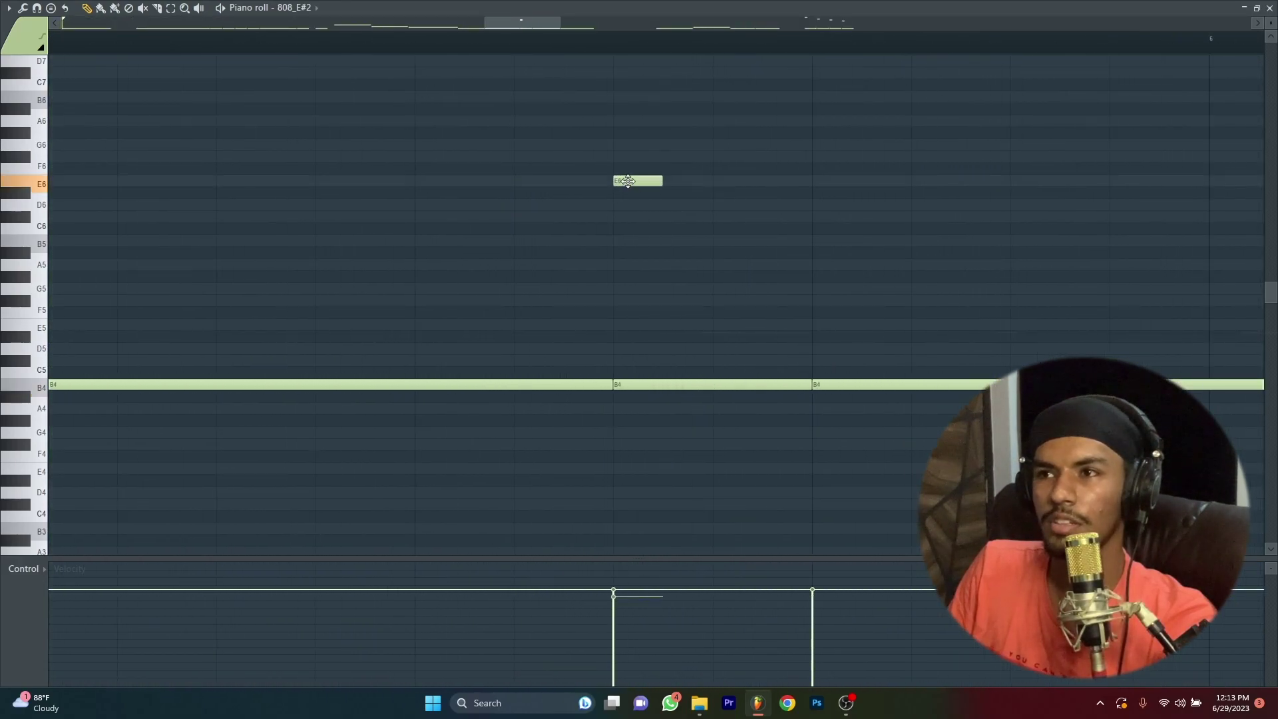
{"action": "scroll", "coordinate": [619, 184], "scroll_direction": "down", "scroll_amount": 6}
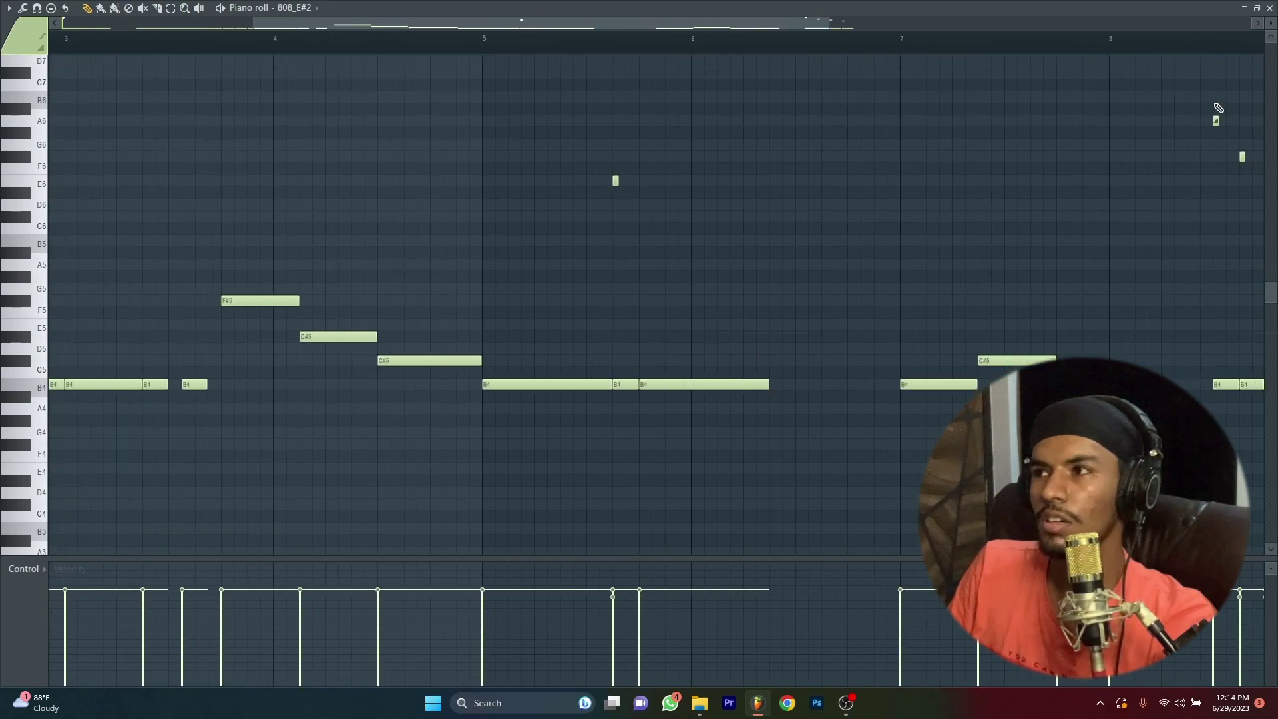
{"action": "scroll", "coordinate": [597, 268], "scroll_direction": "up", "scroll_amount": 4}
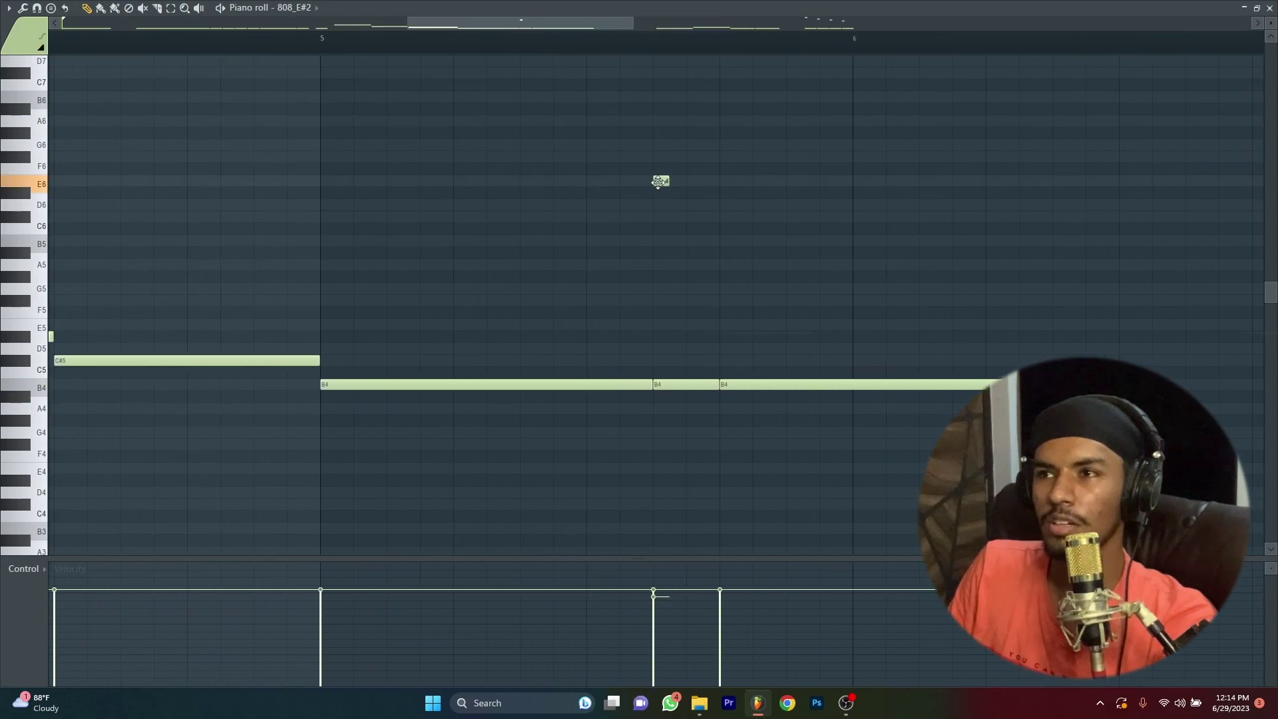
{"action": "scroll", "coordinate": [666, 189], "scroll_direction": "down", "scroll_amount": 4}
{"action": "left_click", "coordinate": [577, 38]}
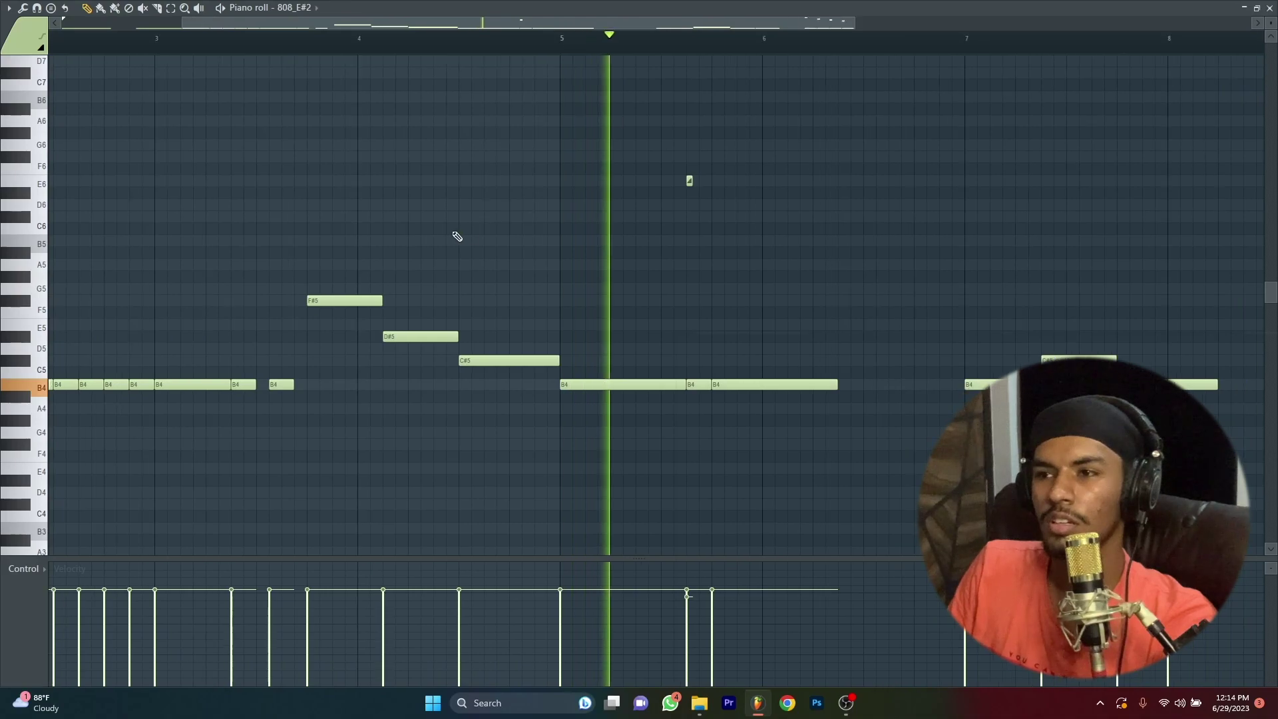
{"action": "scroll", "coordinate": [671, 271], "scroll_direction": "down", "scroll_amount": 2}
{"action": "scroll", "coordinate": [670, 245], "scroll_direction": "down", "scroll_amount": 3}
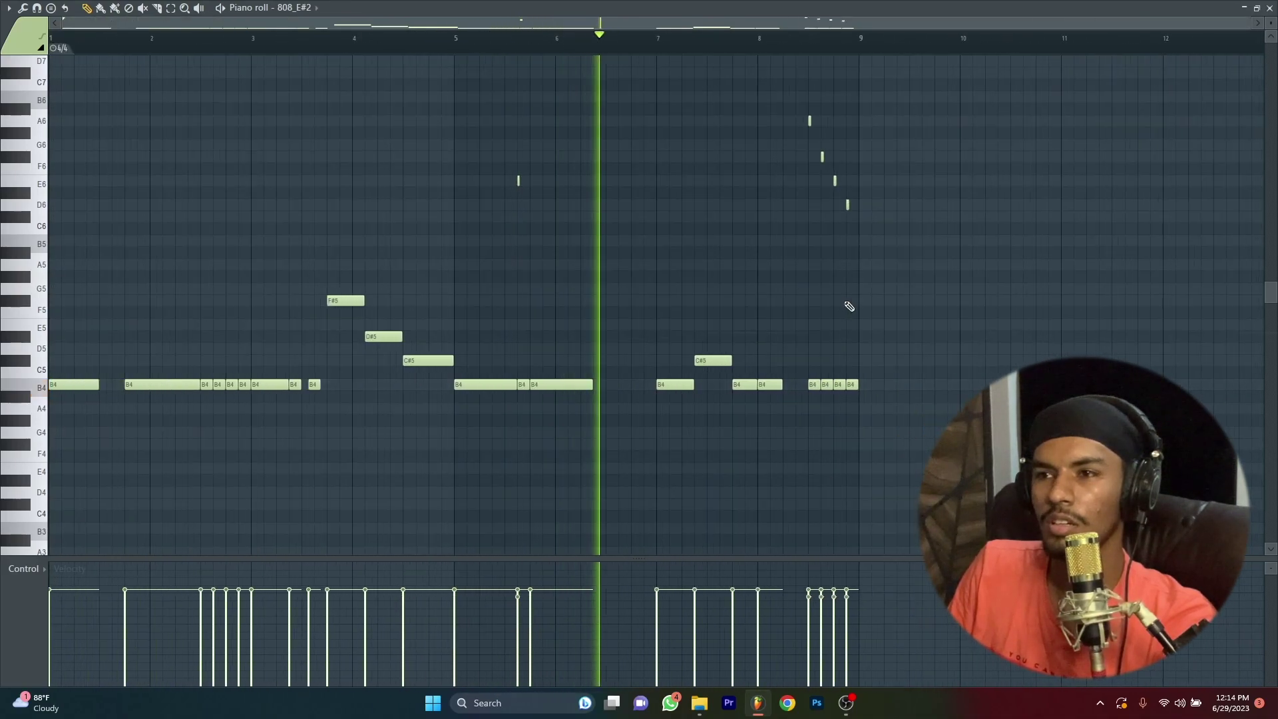
- Stretch the E6 slide note in bar 5 across nearly the whole short B4 note below and slightly lengthen the four slide notes in bar 8
{"action": "scroll", "coordinate": [518, 213], "scroll_direction": "up", "scroll_amount": 7}
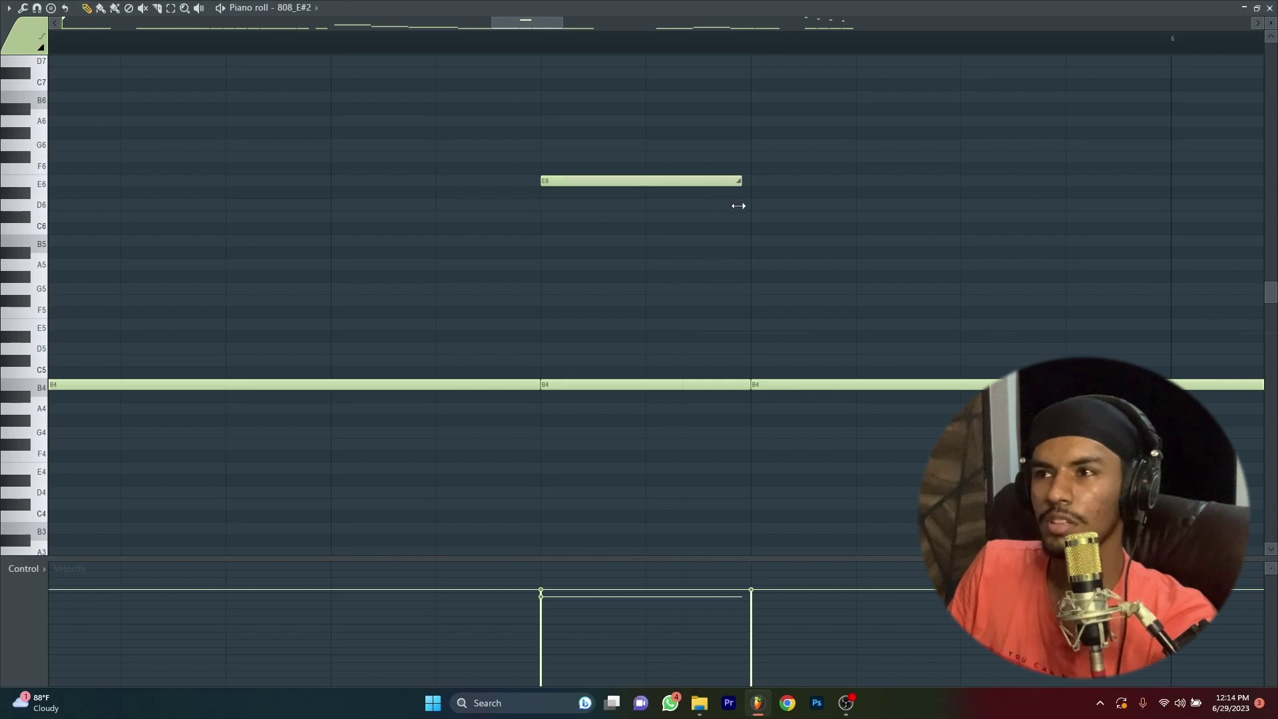
{"action": "scroll", "coordinate": [522, 237], "scroll_direction": "down", "scroll_amount": 6}
{"action": "scroll", "coordinate": [962, 300], "scroll_direction": "up", "scroll_amount": 5}
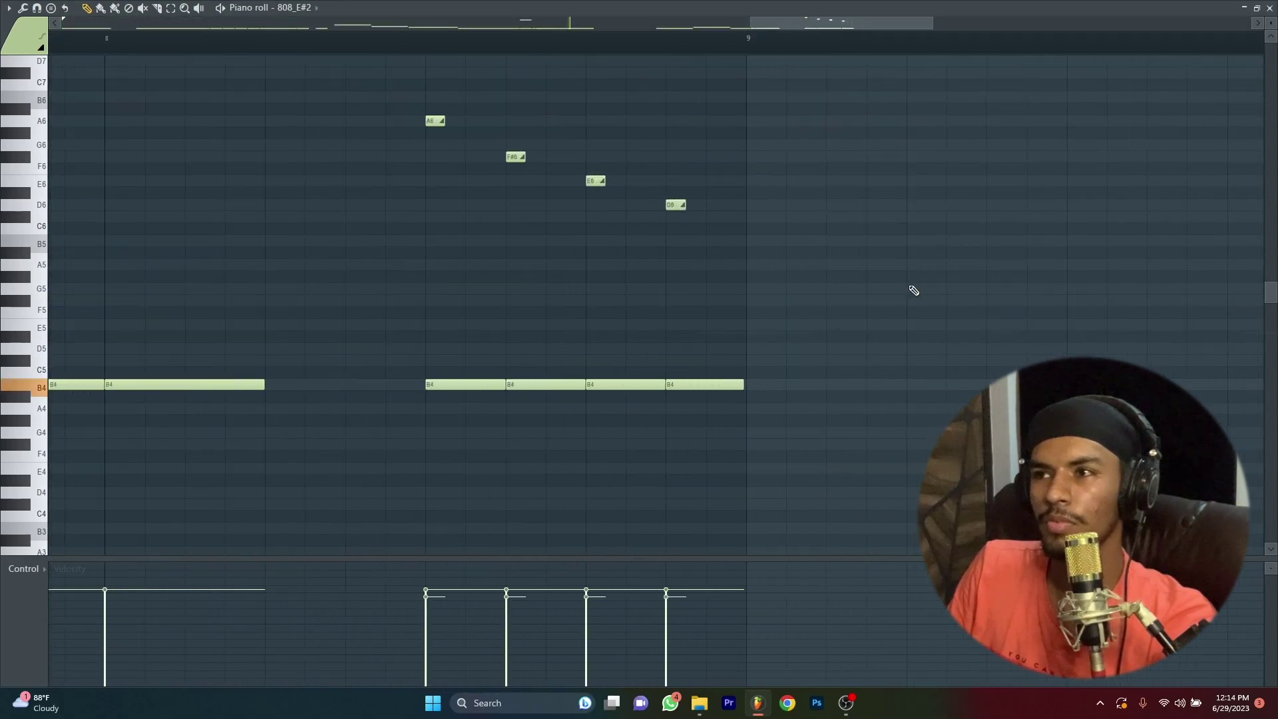
{"action": "left_click_drag", "start_coordinate": [402, 93], "coordinate": [722, 212]}
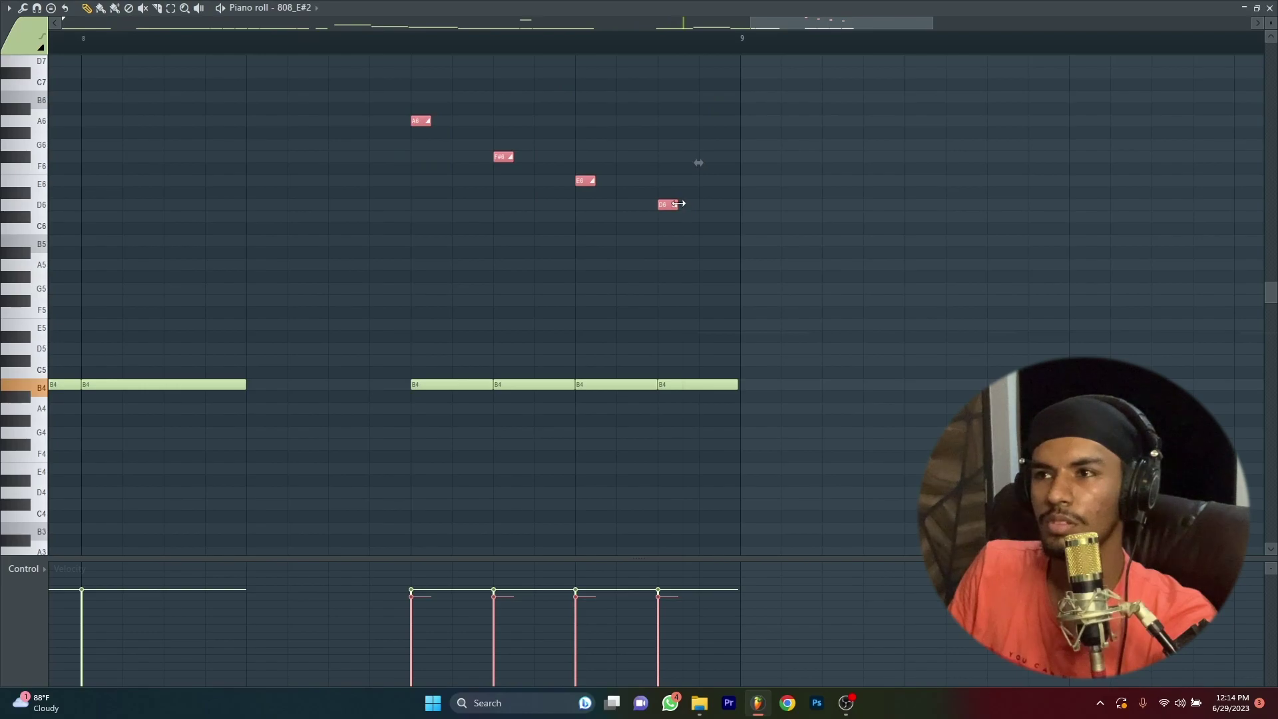
{"action": "scroll", "coordinate": [870, 242], "scroll_direction": "down", "scroll_amount": 6}
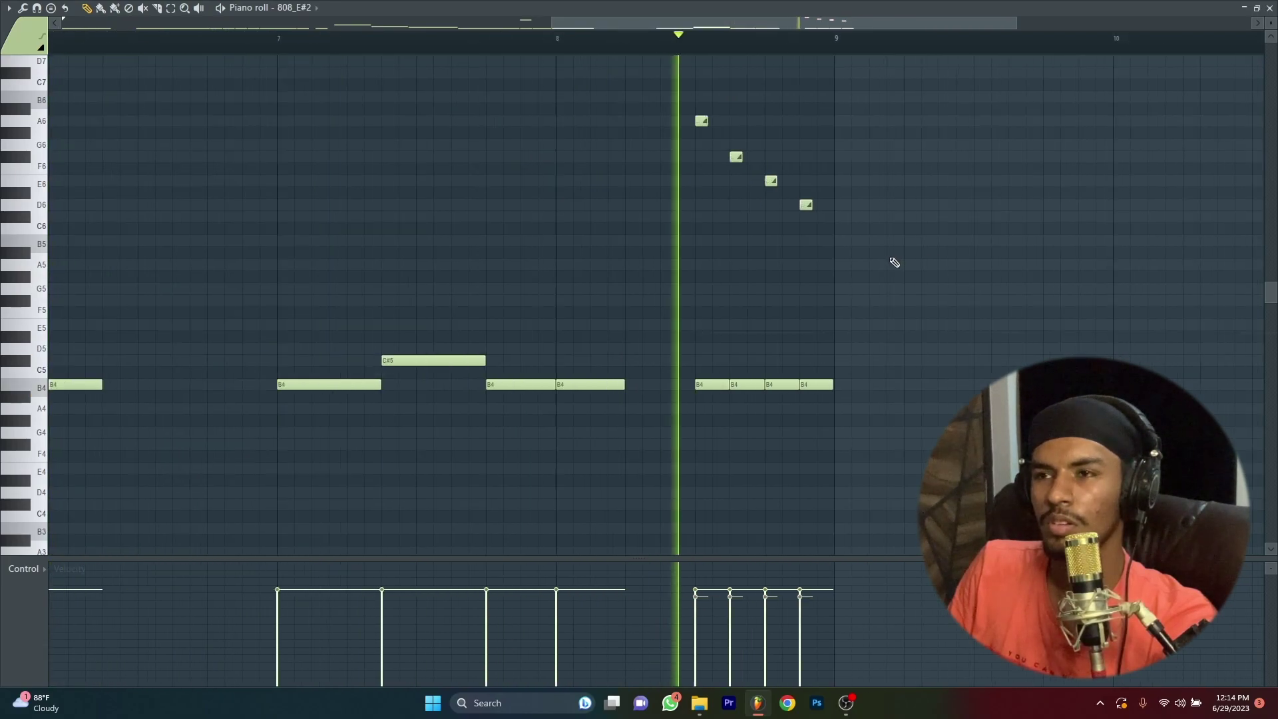
{"action": "left_click", "coordinate": [1270, 8]}
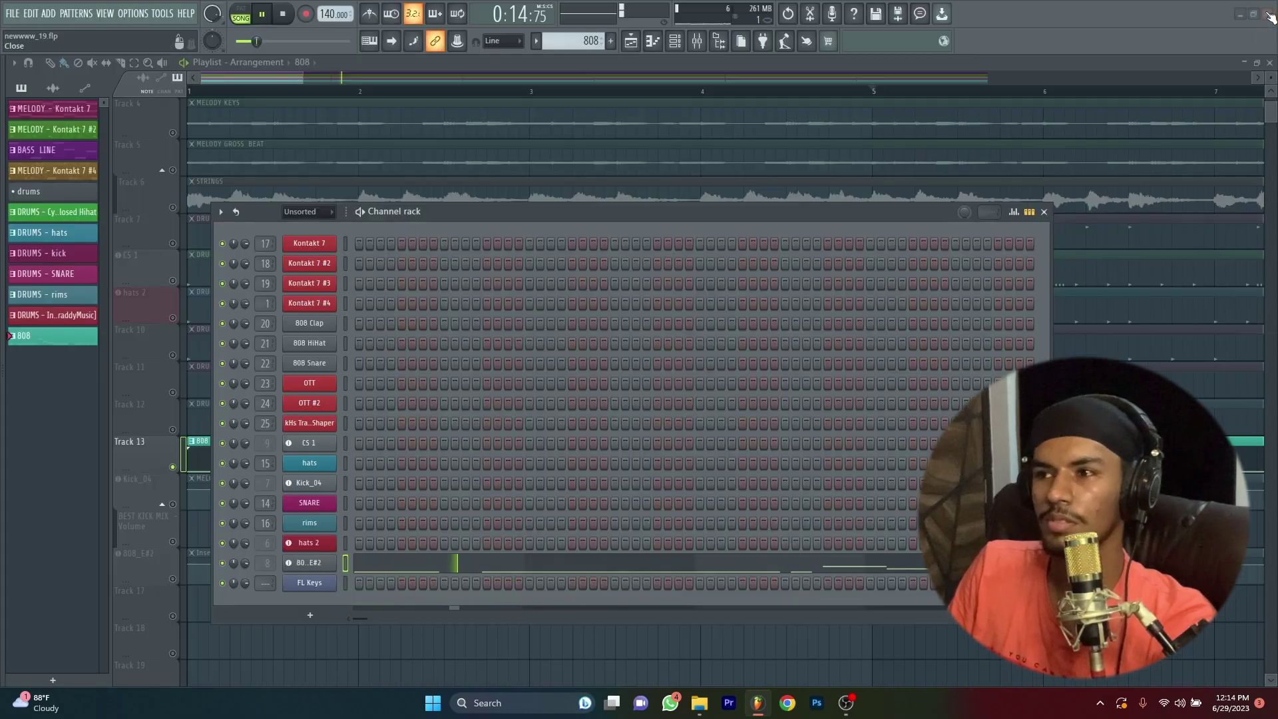
- Close the channel rack, unsolo the 808 track and play the full arrangement from the start with the new 808
{"action": "key", "text": "F6"}
{"action": "right_click", "coordinate": [168, 478]}
{"action": "left_click", "coordinate": [193, 442]}
{"action": "key", "text": "space"}
{"action": "scroll", "coordinate": [200, 93], "scroll_direction": "down", "scroll_amount": 3}
{"action": "key", "text": "space"}
{"action": "key", "text": "space"}
{"action": "scroll", "coordinate": [141, 368], "scroll_direction": "up", "scroll_amount": 2}
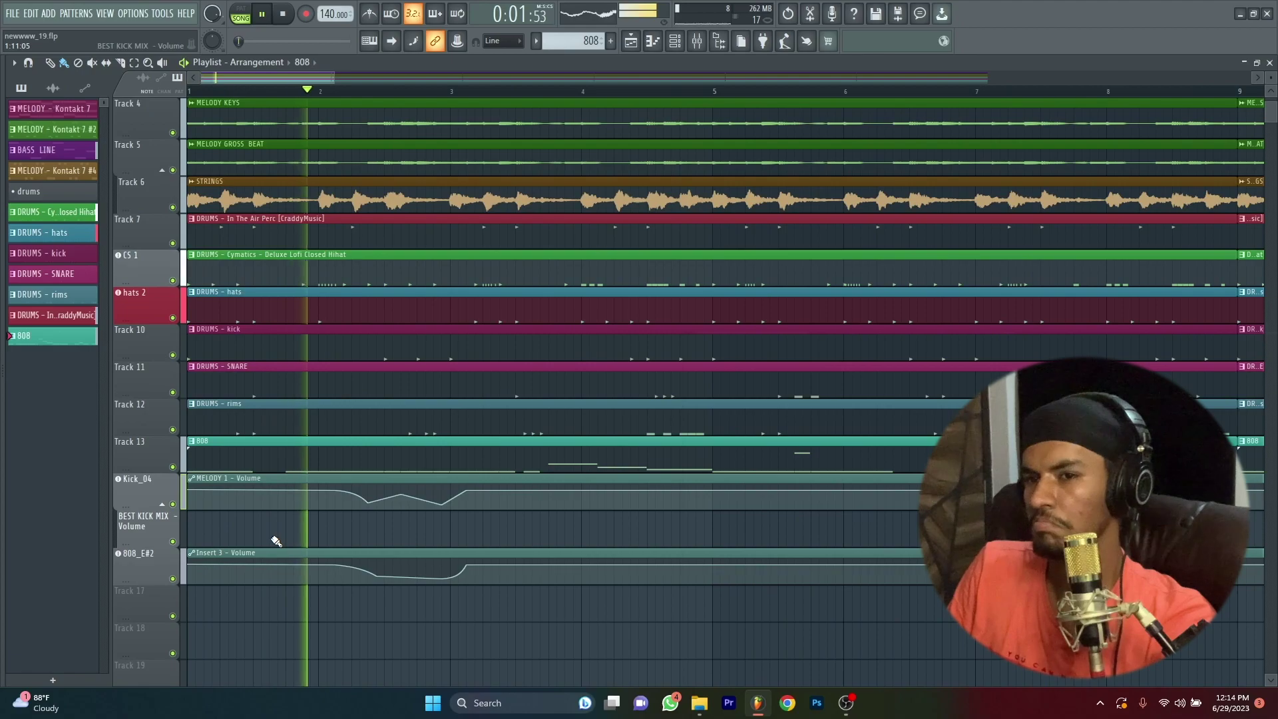
{"action": "scroll", "coordinate": [123, 486], "scroll_direction": "down", "scroll_amount": 3}
{"action": "key", "text": "space"}
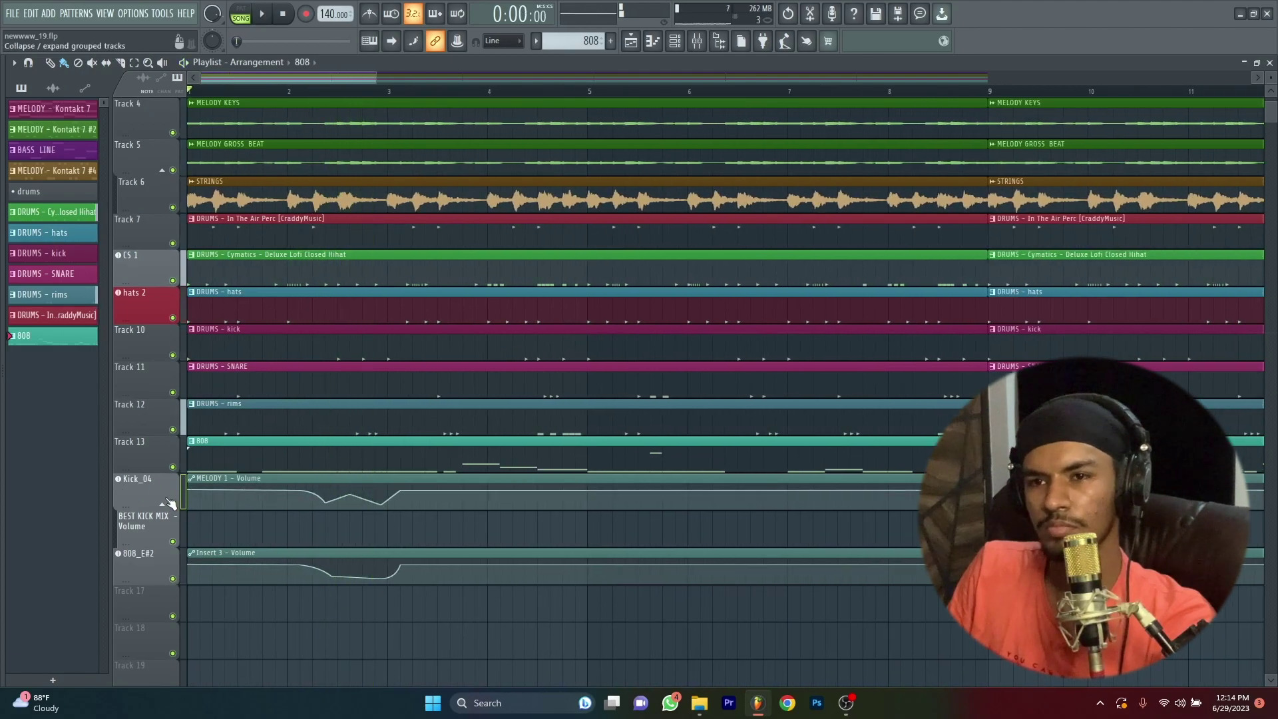
- Collapse the Kick_04 track group and mute the Kick_04 and 808_E#2 automation tracks
{"action": "left_click", "coordinate": [165, 502]}
{"action": "left_click_drag", "start_coordinate": [173, 546], "coordinate": [175, 504]}
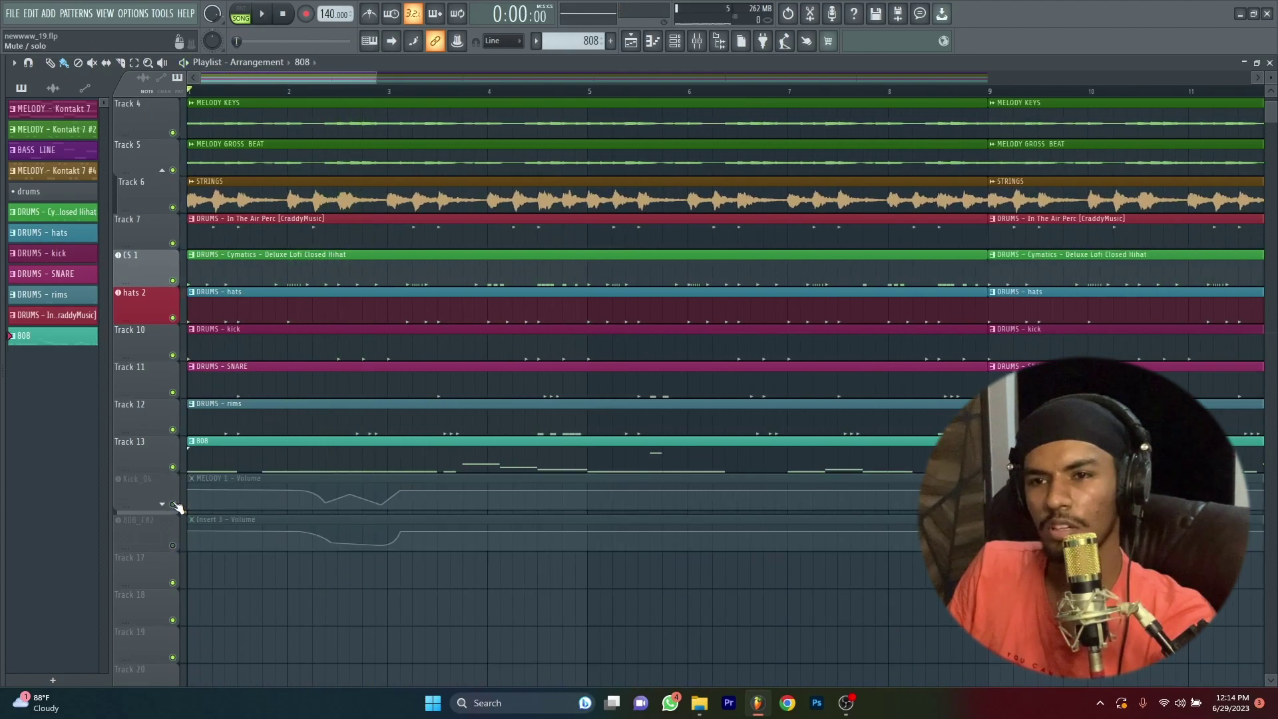
- Select every clip in the playlist and move the whole arrangement so that it starts at bar 9
{"action": "scroll", "coordinate": [177, 466], "scroll_direction": "up", "scroll_amount": 2}
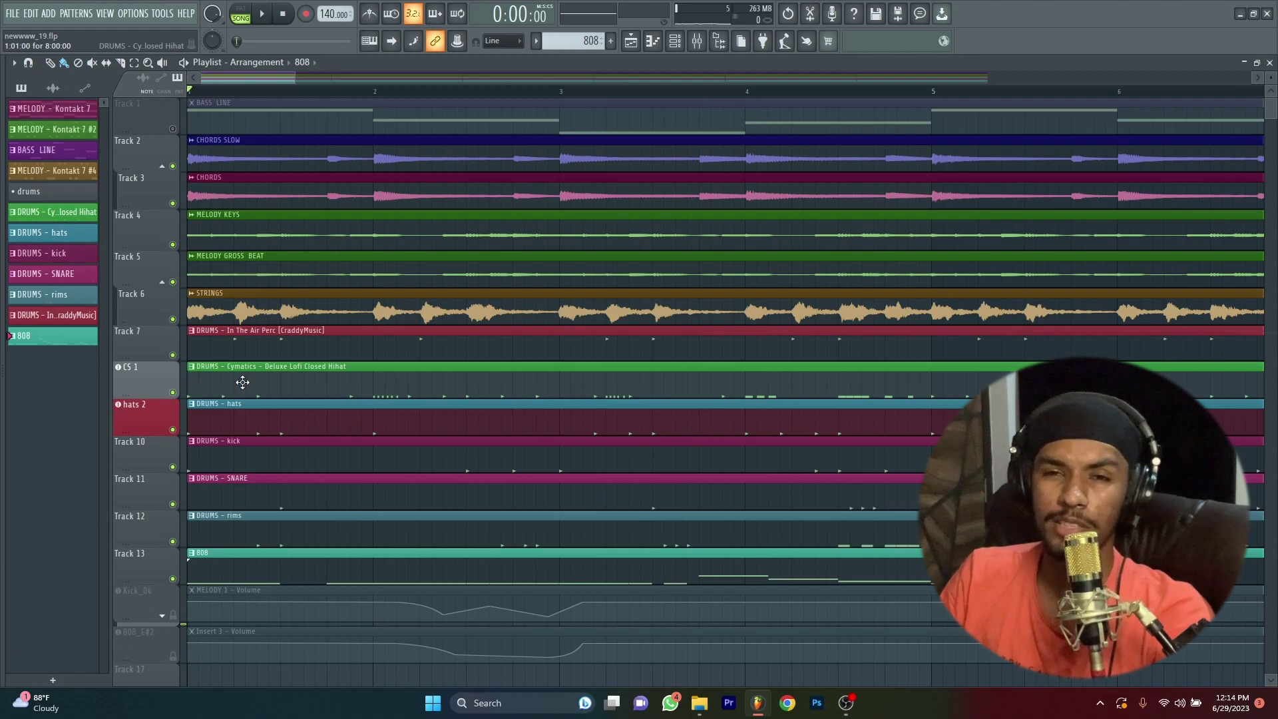
{"action": "scroll", "coordinate": [242, 382], "scroll_direction": "down", "scroll_amount": 10}
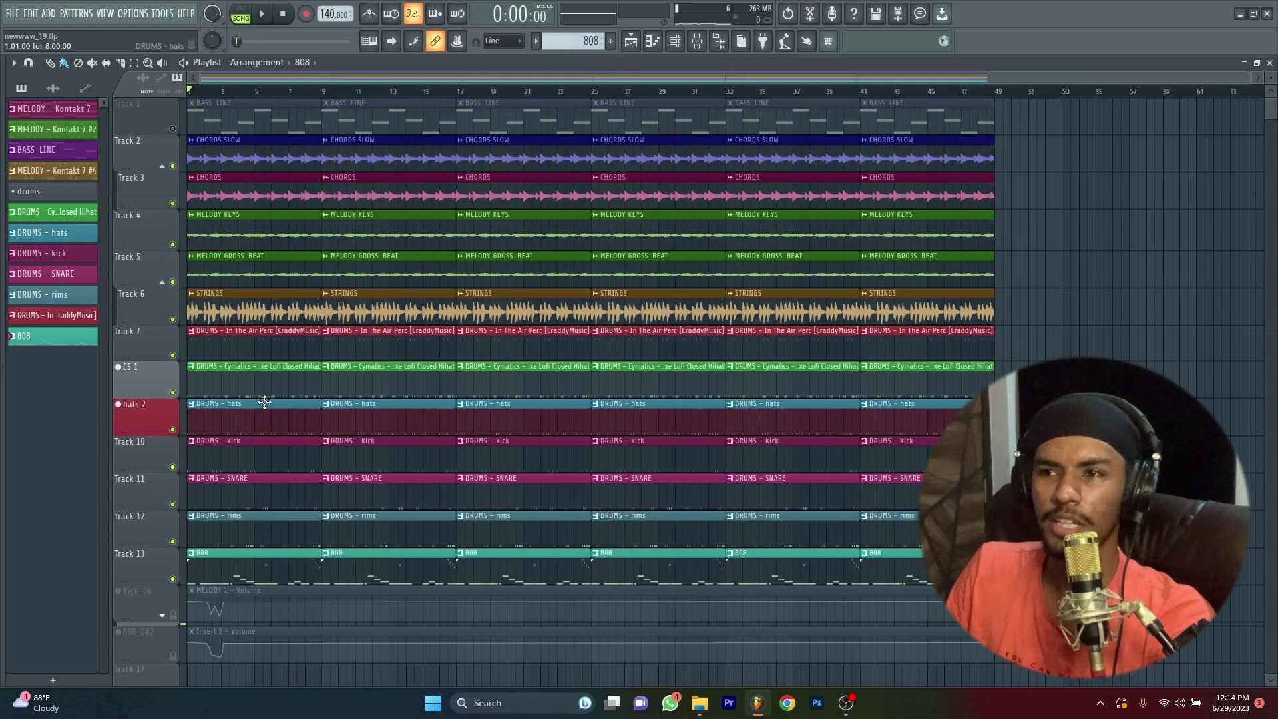
{"action": "left_click_drag", "start_coordinate": [248, 107], "coordinate": [960, 663]}
{"action": "left_click_drag", "start_coordinate": [230, 402], "coordinate": [294, 389]}
{"action": "left_click", "coordinate": [213, 374]}
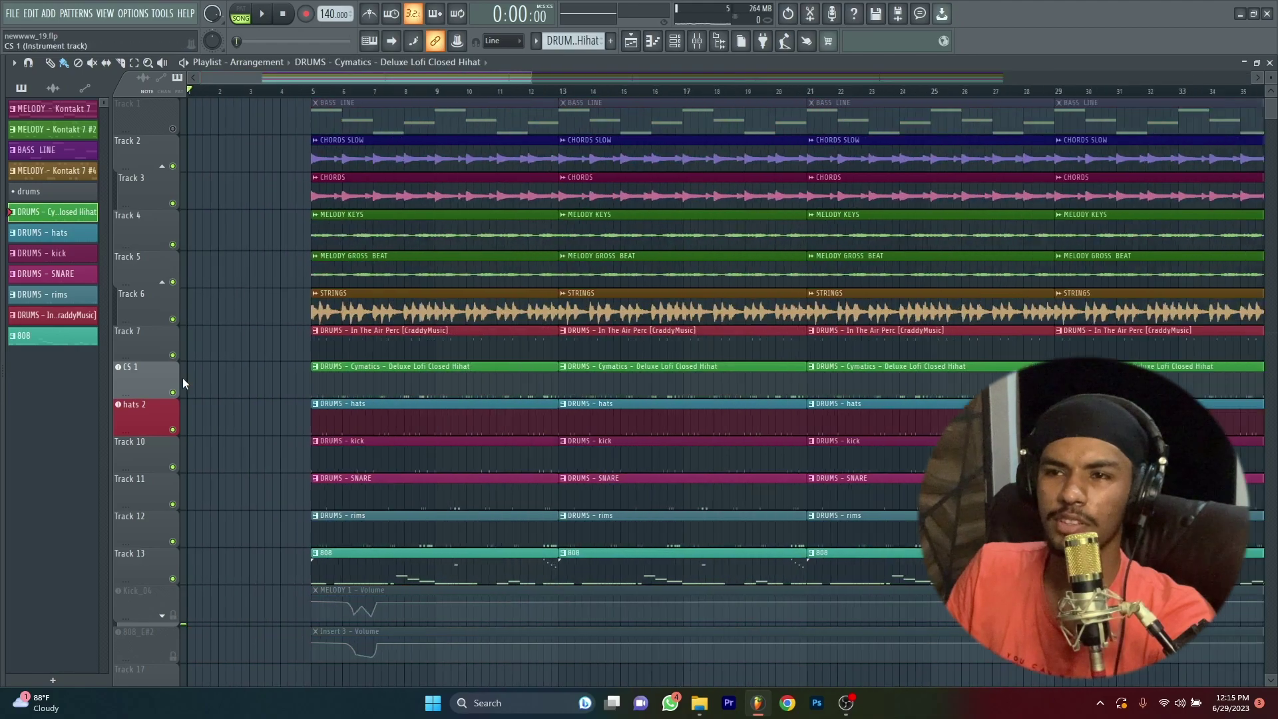
{"action": "left_click_drag", "start_coordinate": [265, 104], "coordinate": [1155, 660]}
{"action": "left_click_drag", "start_coordinate": [322, 473], "coordinate": [382, 456]}
{"action": "left_click", "coordinate": [256, 406]}
- Copy the first STRINGS and MELODY KEYS clips to bar 1 as an intro while playing the arrangement from the start
{"action": "scroll", "coordinate": [651, 442], "scroll_direction": "left", "scroll_amount": 5}
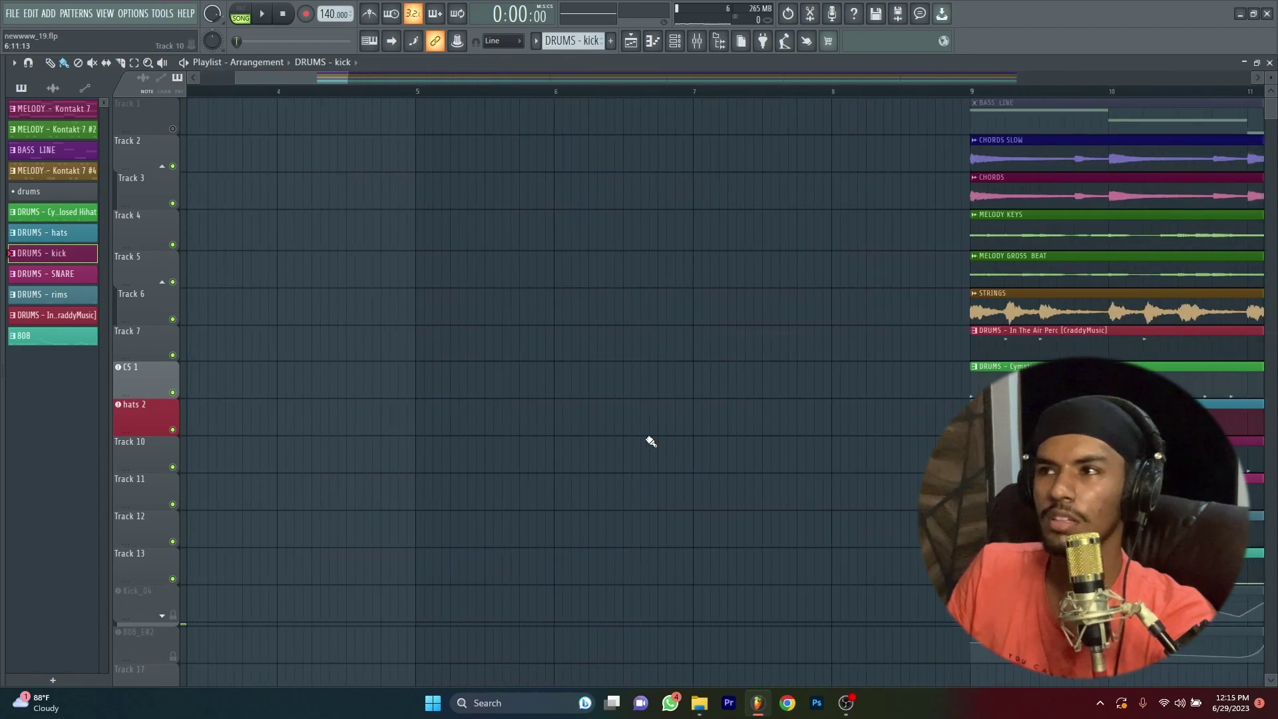
{"action": "scroll", "coordinate": [656, 442], "scroll_direction": "down", "scroll_amount": 3}
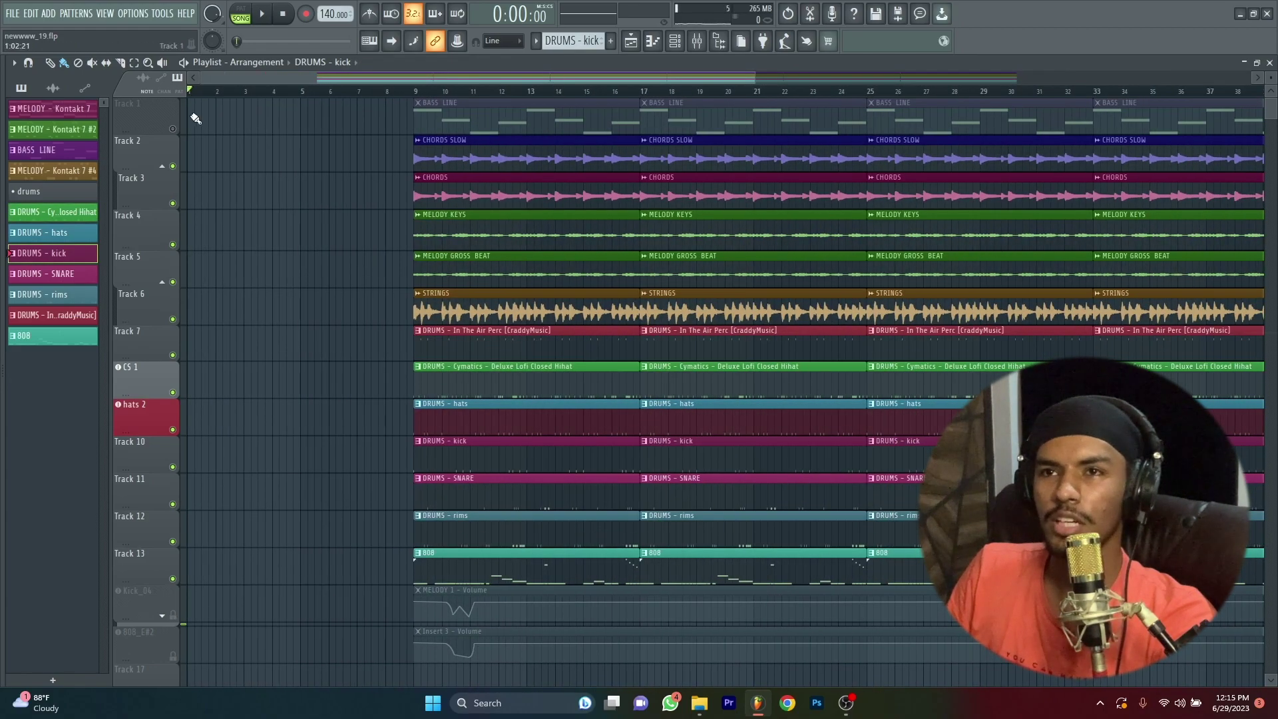
{"action": "left_click_drag", "start_coordinate": [485, 313], "coordinate": [259, 311]}
{"action": "key", "text": "space"}
{"action": "left_click_drag", "start_coordinate": [506, 229], "coordinate": [279, 220]}
{"action": "scroll", "coordinate": [170, 232], "scroll_direction": "up", "scroll_amount": 2}
{"action": "scroll", "coordinate": [171, 232], "scroll_direction": "up", "scroll_amount": 2}
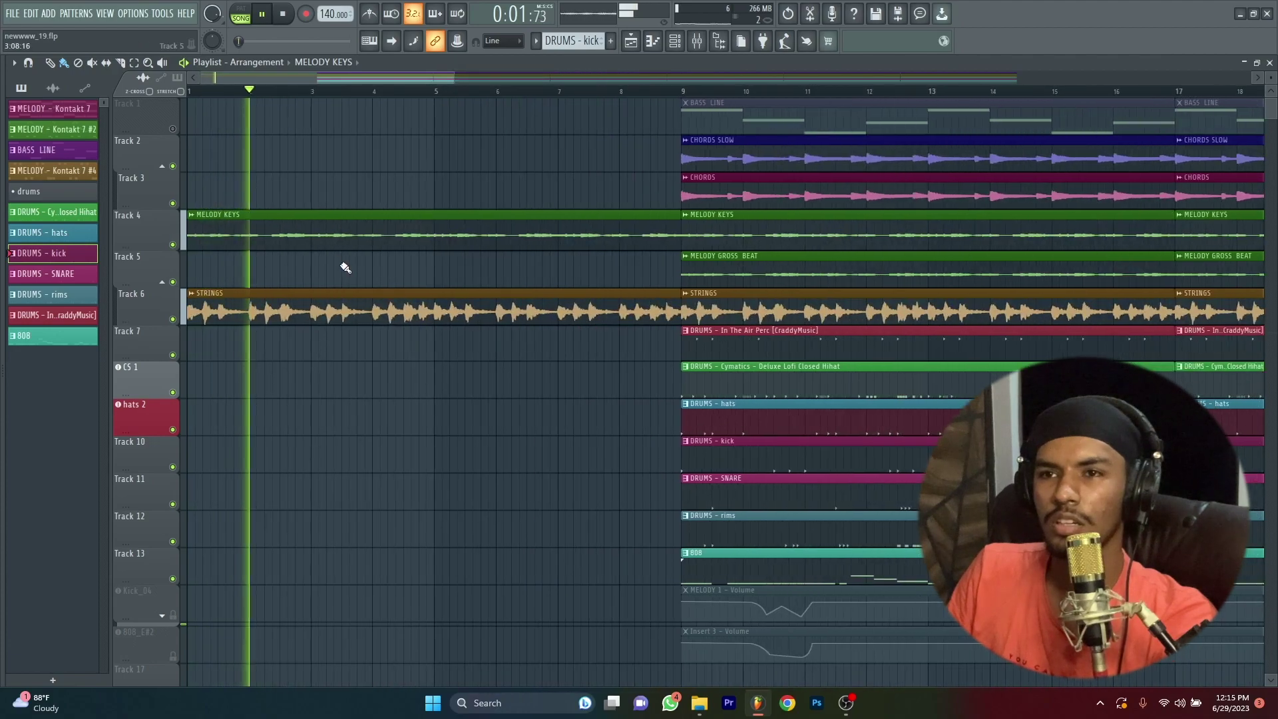
- Stop playback and place a DRUMS - Cymatics - Deluxe Lofi Closed Hihat clip at bar 1 on the CS 1 track
{"action": "scroll", "coordinate": [320, 288], "scroll_direction": "down", "scroll_amount": 3}
{"action": "scroll", "coordinate": [337, 405], "scroll_direction": "down", "scroll_amount": 3}
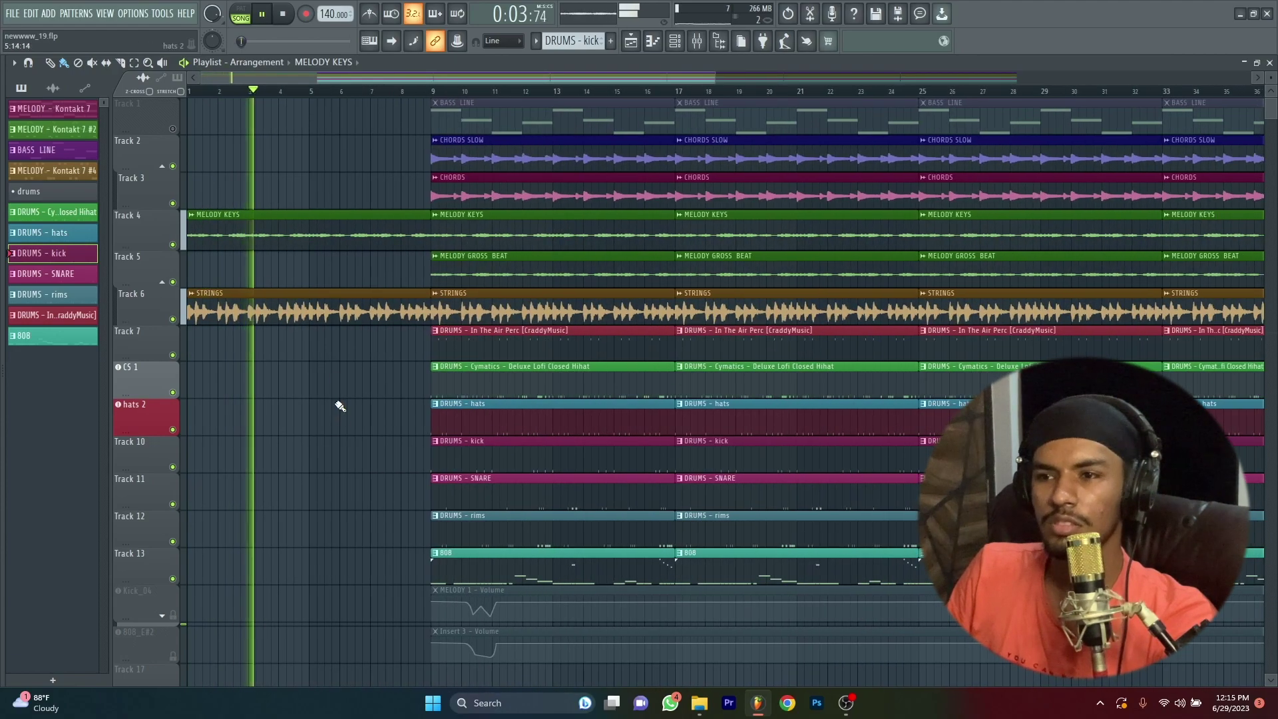
{"action": "scroll", "coordinate": [365, 462], "scroll_direction": "up", "scroll_amount": 5}
{"action": "scroll", "coordinate": [493, 445], "scroll_direction": "down", "scroll_amount": 2}
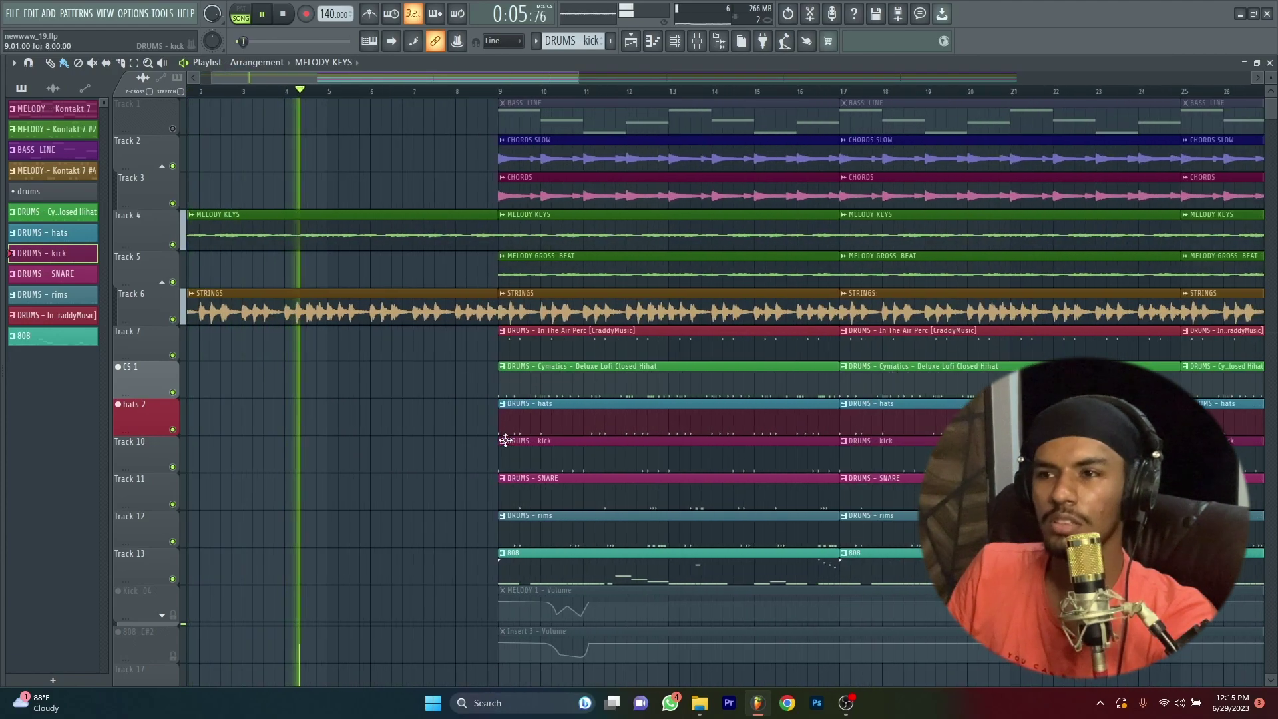
{"action": "key", "text": "space"}
{"action": "left_click", "coordinate": [193, 383]}
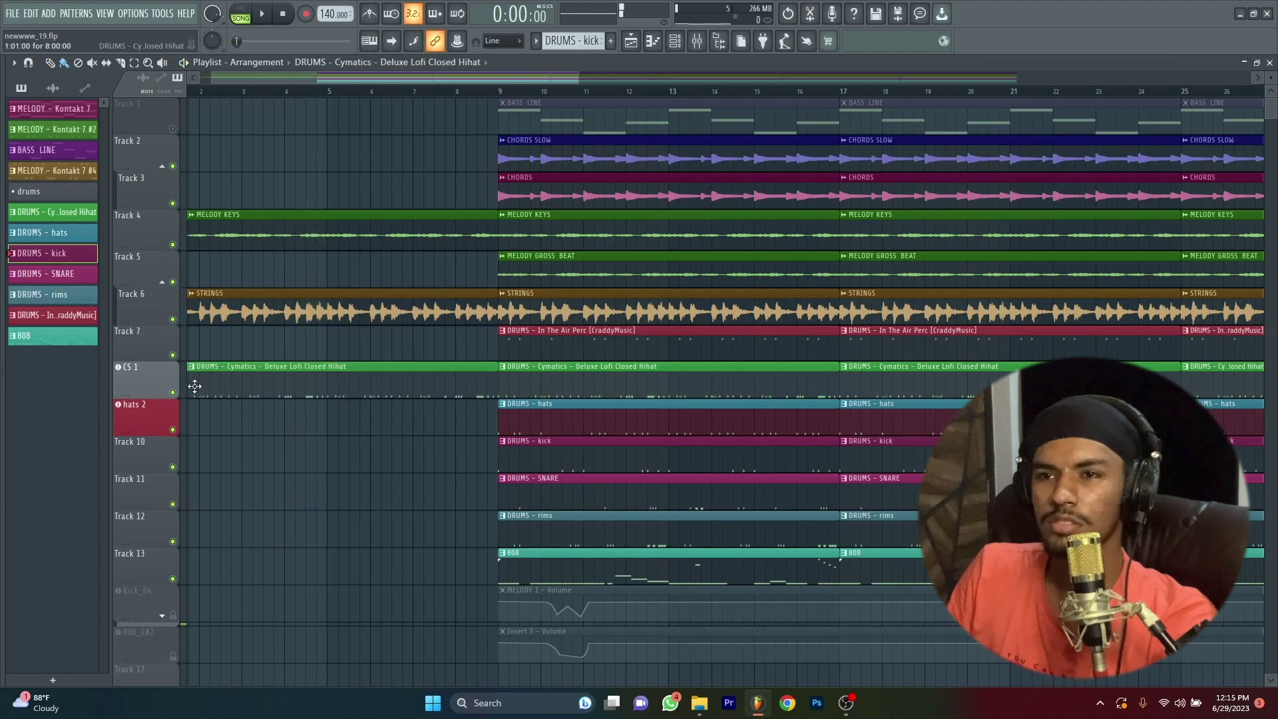
- Trim the start of the intro closed hi-hat clip so that it begins at bar 5
{"action": "scroll", "coordinate": [300, 399], "scroll_direction": "down", "scroll_amount": 2}
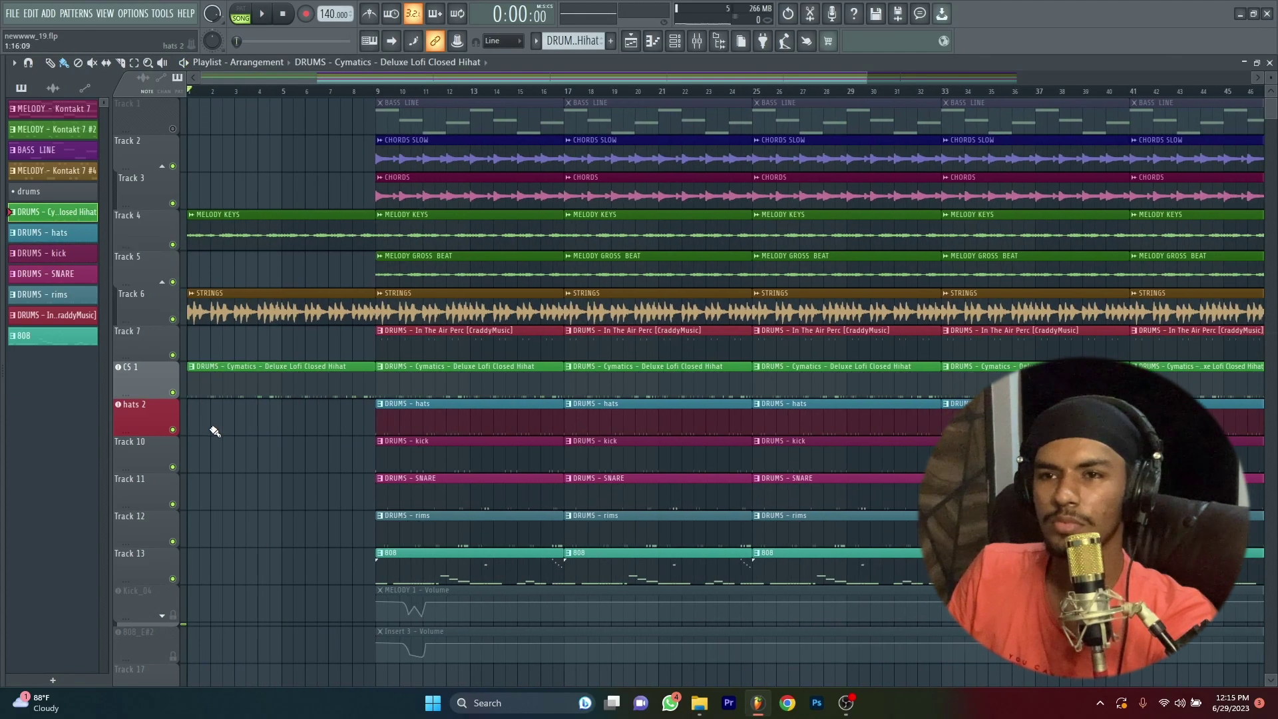
{"action": "scroll", "coordinate": [219, 426], "scroll_direction": "up", "scroll_amount": 2}
{"action": "scroll", "coordinate": [187, 413], "scroll_direction": "down", "scroll_amount": 1}
{"action": "scroll", "coordinate": [153, 393], "scroll_direction": "up", "scroll_amount": 2}
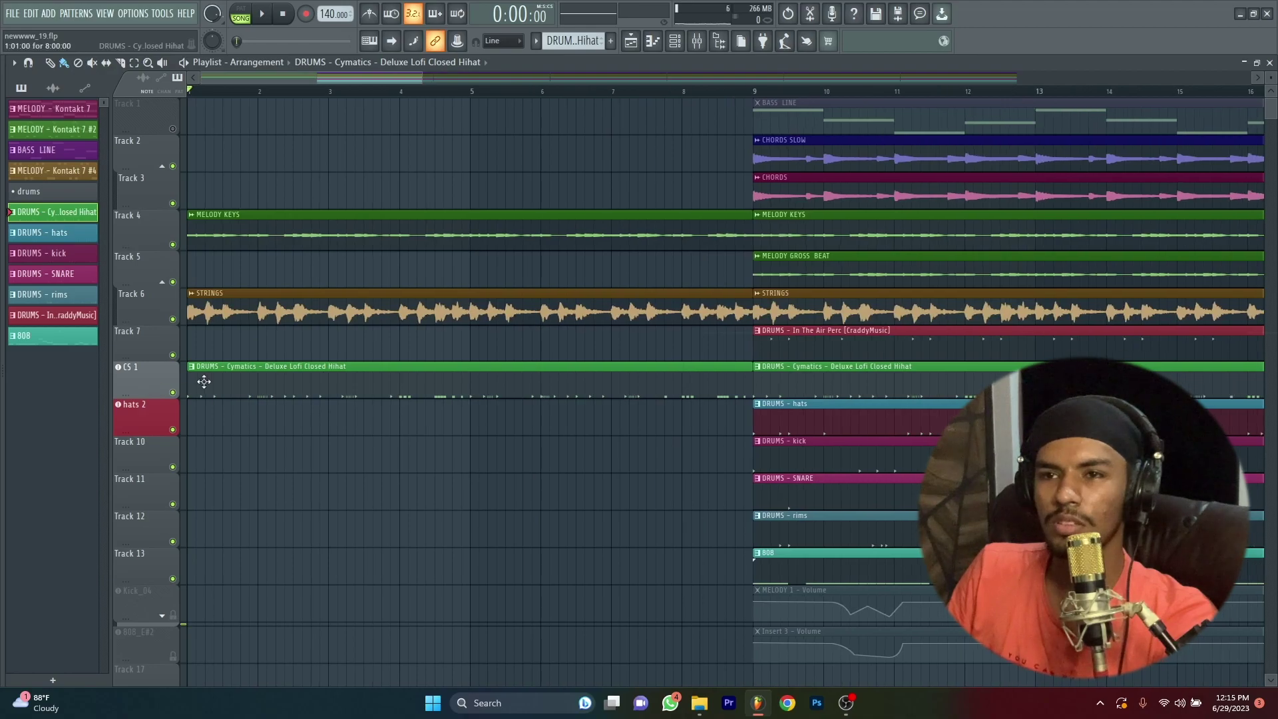
{"action": "left_click_drag", "start_coordinate": [190, 391], "coordinate": [425, 393]}
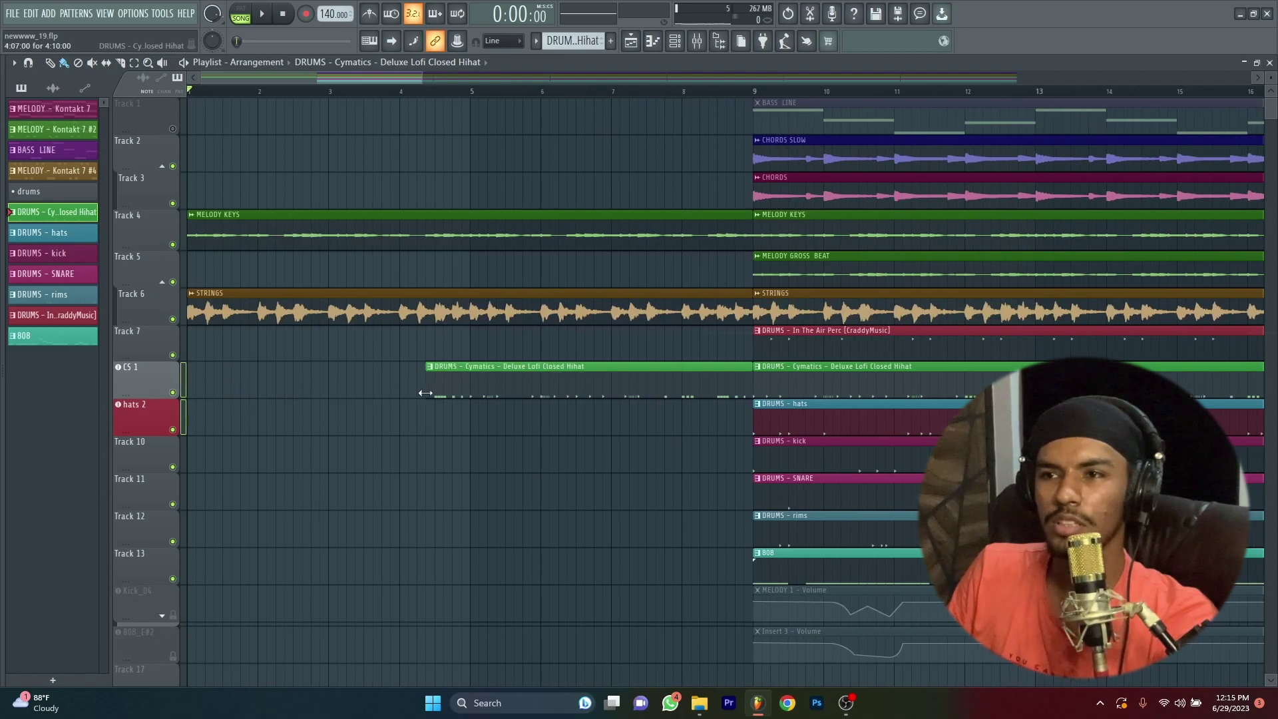
- Play the intro from just after bar 4 to listen to how the hi-hat enters
{"action": "key", "text": "space"}
{"action": "left_click", "coordinate": [422, 89]}
{"action": "scroll", "coordinate": [375, 129], "scroll_direction": "up", "scroll_amount": 1}
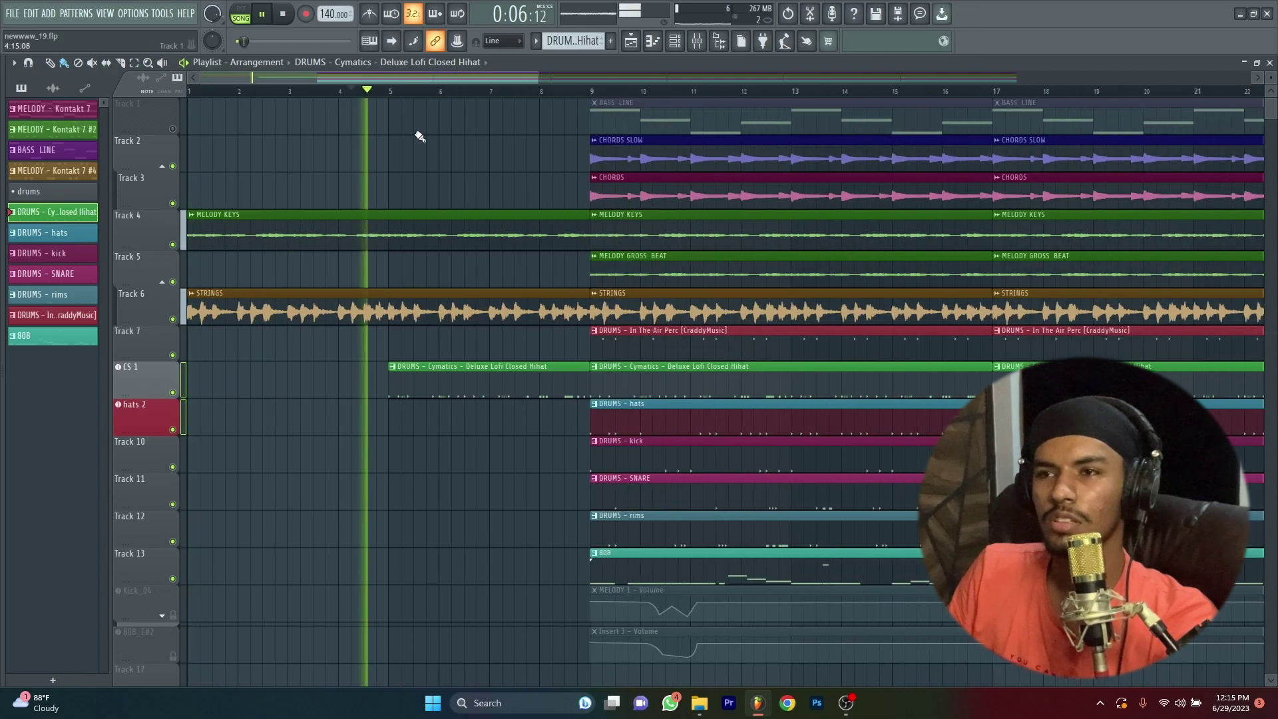
{"action": "scroll", "coordinate": [448, 433], "scroll_direction": "down", "scroll_amount": 2}
{"action": "scroll", "coordinate": [374, 508], "scroll_direction": "up", "scroll_amount": 2}
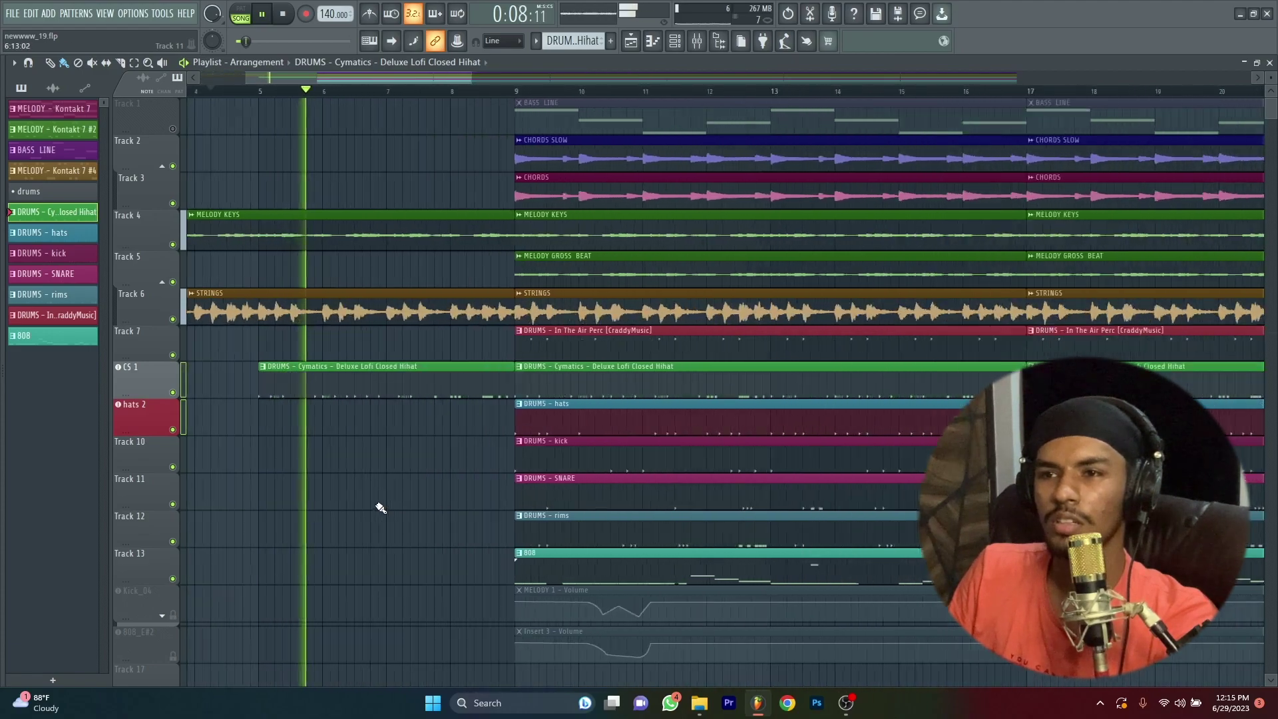
{"action": "scroll", "coordinate": [413, 509], "scroll_direction": "down", "scroll_amount": 1}
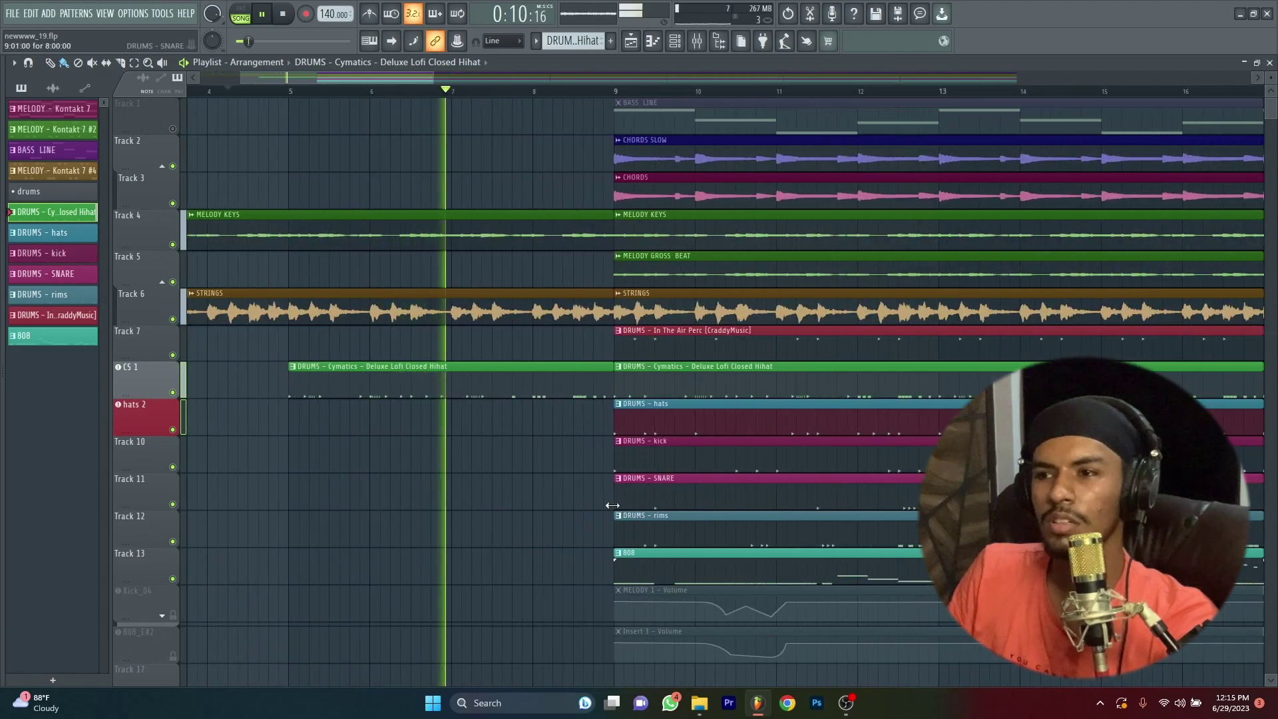
{"action": "scroll", "coordinate": [553, 525], "scroll_direction": "down", "scroll_amount": 1}
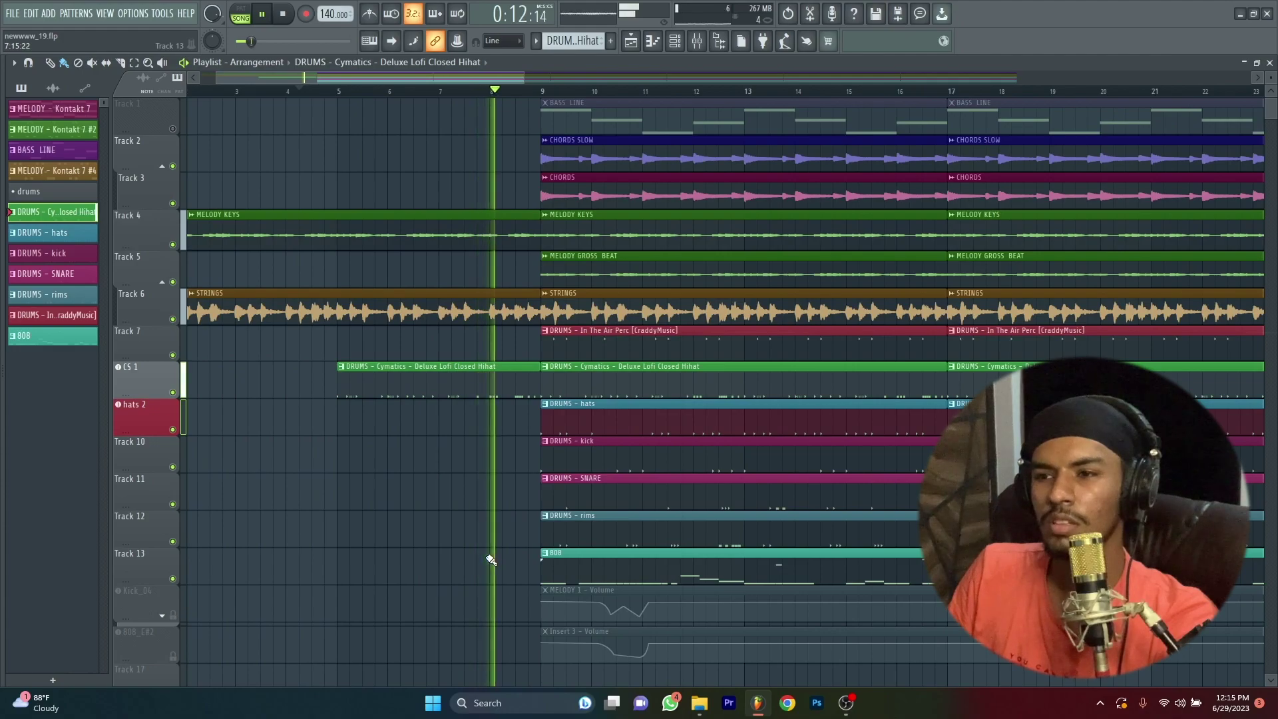
- Place a half-bar 808 slice before bar 9 as a lead-in and cut the intro STRINGS clip where the slice begins
{"action": "scroll", "coordinate": [528, 553], "scroll_direction": "down", "scroll_amount": 1}
{"action": "scroll", "coordinate": [528, 554], "scroll_direction": "down", "scroll_amount": 2}
{"action": "key", "text": "space"}
{"action": "left_click_drag", "start_coordinate": [556, 491], "coordinate": [420, 506]}
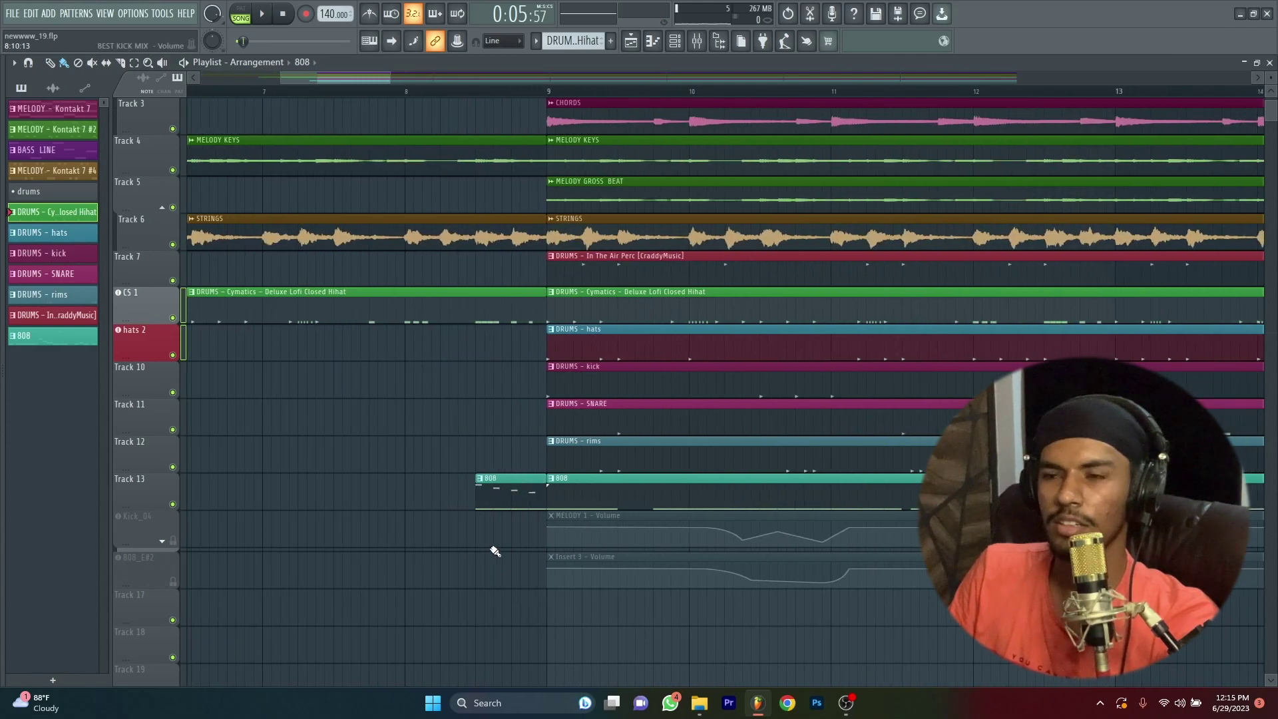
{"action": "scroll", "coordinate": [512, 489], "scroll_direction": "up", "scroll_amount": 4}
{"action": "scroll", "coordinate": [532, 426], "scroll_direction": "up", "scroll_amount": 2}
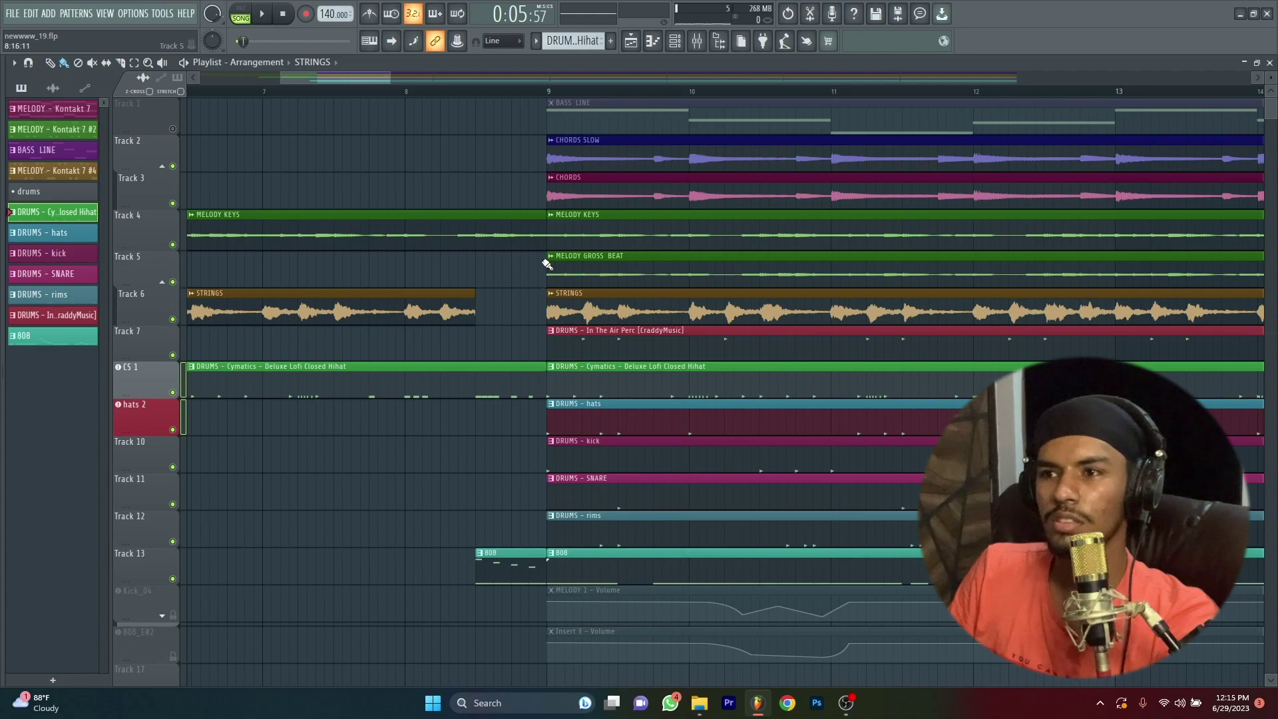
- Play the end of the intro and listen to the 808 lead-in and the drop at bar 9
{"action": "scroll", "coordinate": [542, 266], "scroll_direction": "down", "scroll_amount": 7}
{"action": "key", "text": "space"}
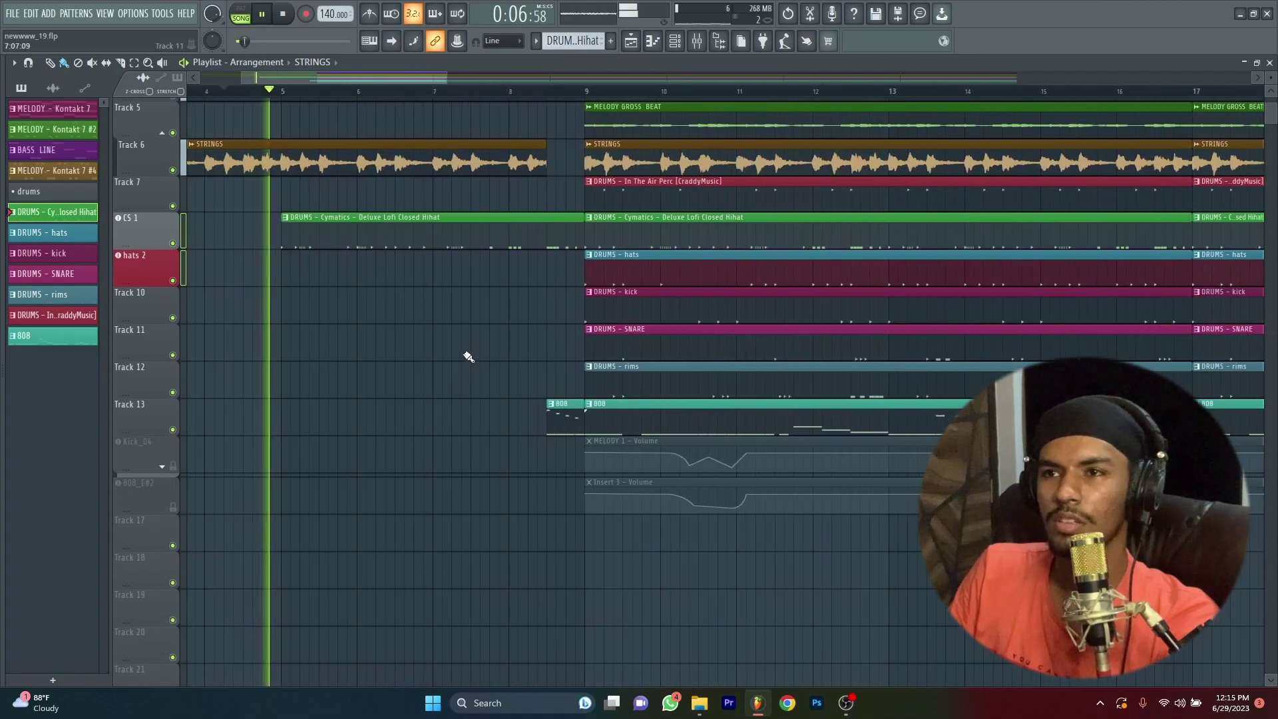
{"action": "left_click", "coordinate": [436, 91]}
{"action": "scroll", "coordinate": [429, 311], "scroll_direction": "down", "scroll_amount": 2}
{"action": "scroll", "coordinate": [465, 337], "scroll_direction": "up", "scroll_amount": 3}
{"action": "scroll", "coordinate": [465, 337], "scroll_direction": "up", "scroll_amount": 1}
{"action": "scroll", "coordinate": [371, 416], "scroll_direction": "down", "scroll_amount": 2}
{"action": "scroll", "coordinate": [372, 416], "scroll_direction": "down", "scroll_amount": 2}
{"action": "scroll", "coordinate": [386, 458], "scroll_direction": "up", "scroll_amount": 2}
{"action": "scroll", "coordinate": [349, 458], "scroll_direction": "down", "scroll_amount": 4}
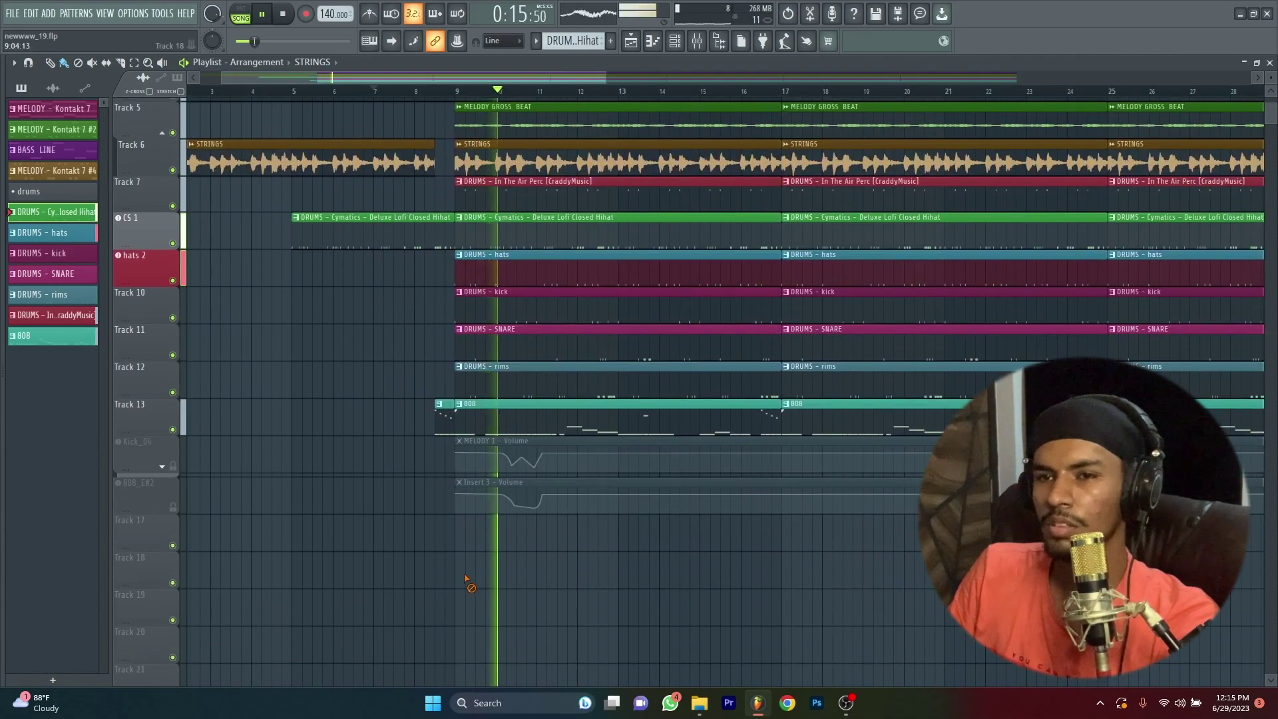
- Stop playback and browse the Drill drum kit to the Drill Essentials - Hats samples
{"action": "key", "text": "space"}
{"action": "key", "text": "alt+F8"}
{"action": "left_click", "coordinate": [127, 305]}
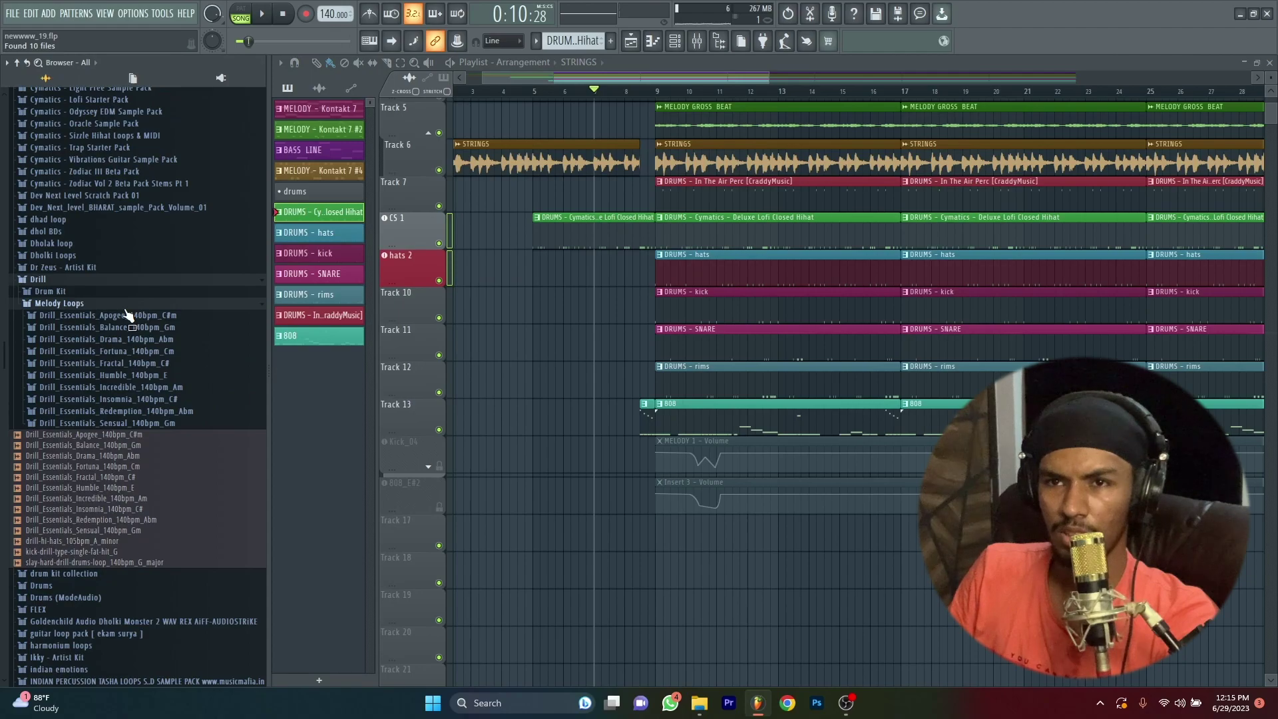
{"action": "left_click", "coordinate": [125, 320]}
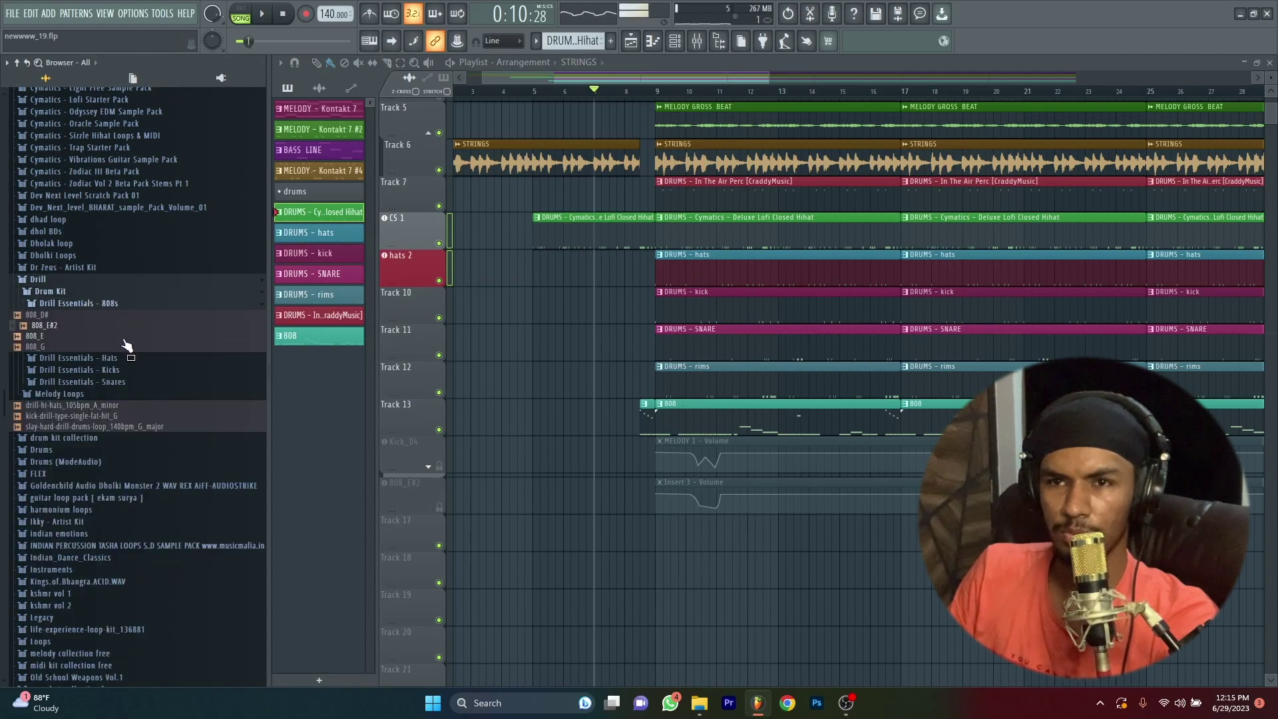
{"action": "left_click", "coordinate": [131, 360]}
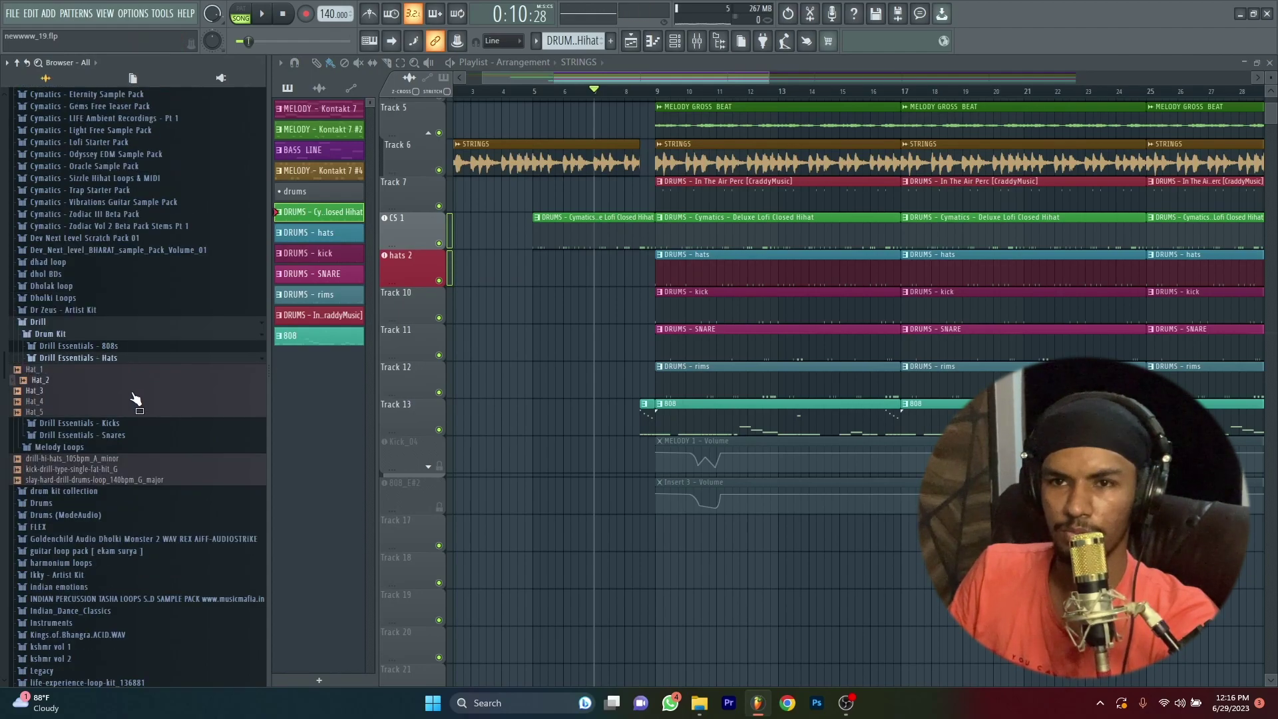
- Replace the sample on the CS 1 channel with Hat_2, play the arrangement and close the channel rack
{"action": "left_click_drag", "start_coordinate": [135, 398], "coordinate": [264, 428]}
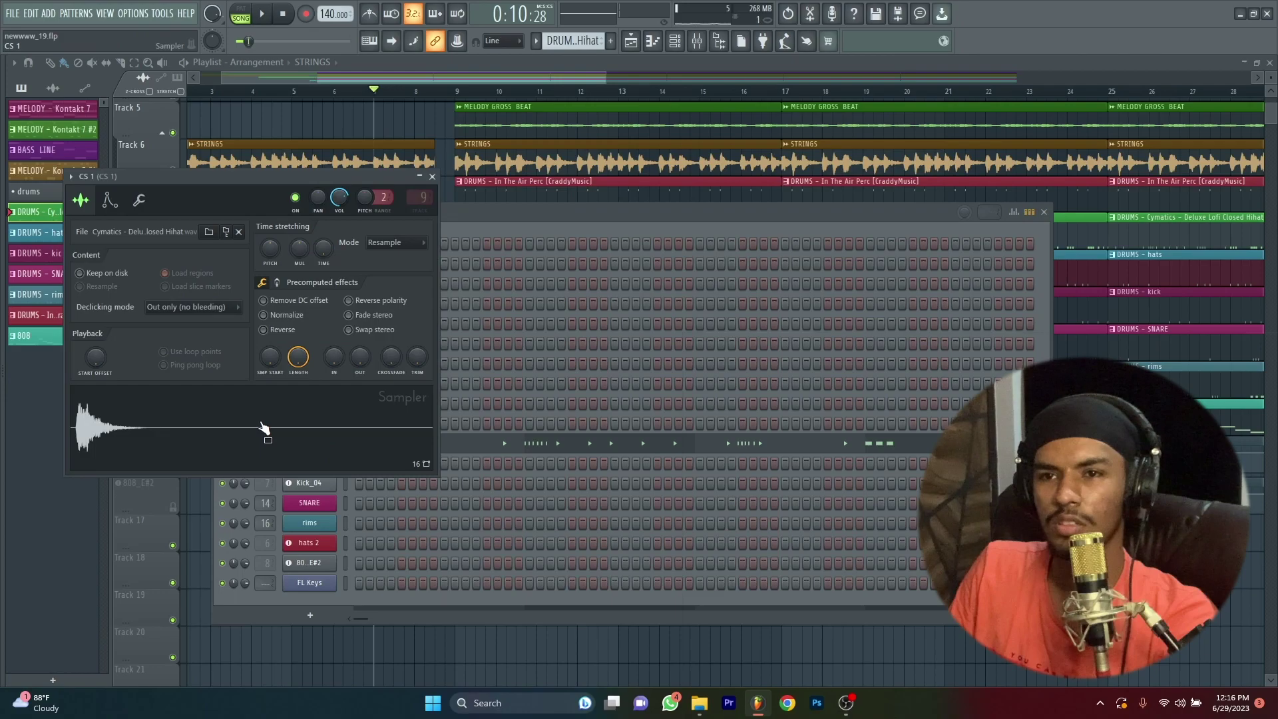
{"action": "left_click", "coordinate": [433, 178]}
{"action": "mouse_move", "coordinate": [3, 370]}
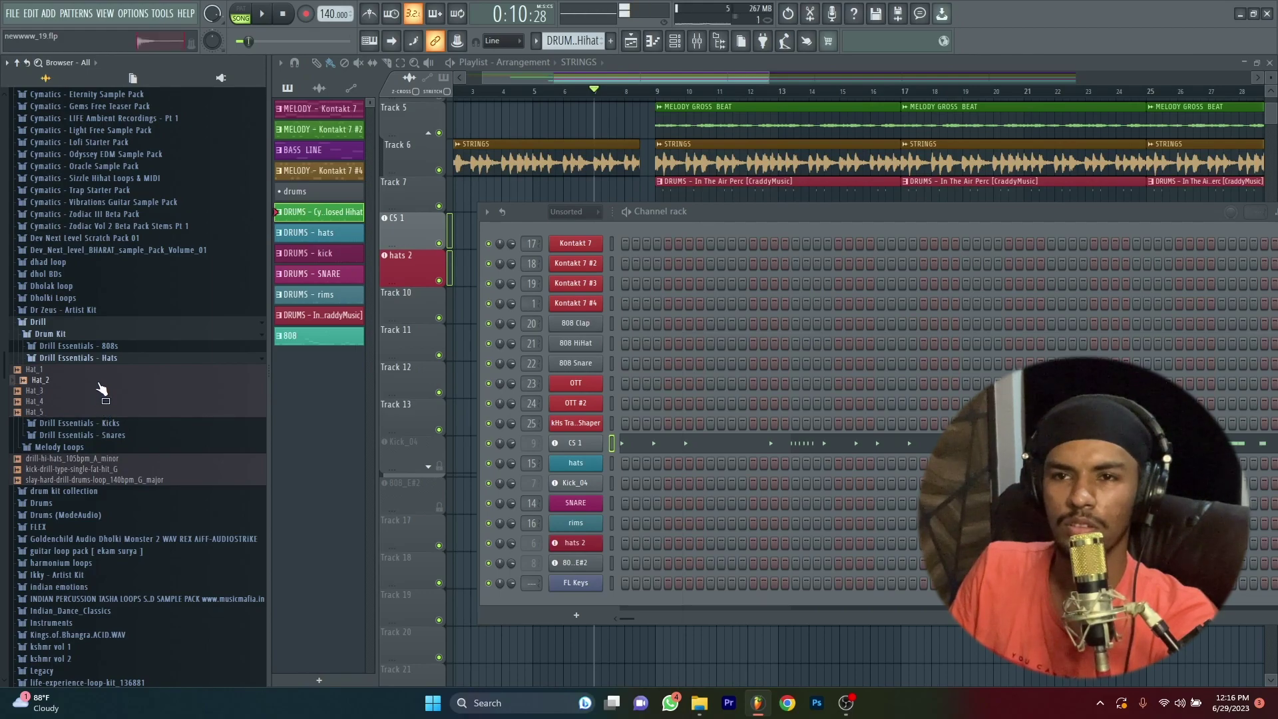
{"action": "left_click_drag", "start_coordinate": [102, 390], "coordinate": [303, 444]}
{"action": "key", "text": "space"}
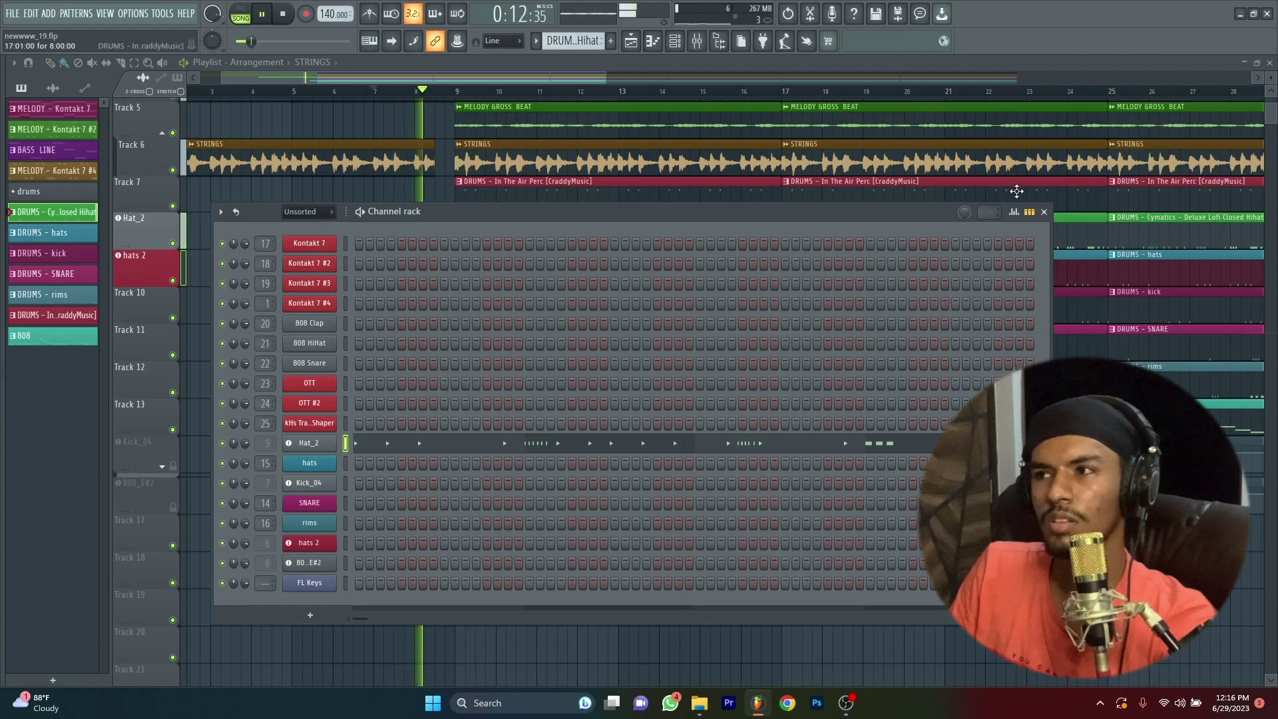
{"action": "left_click", "coordinate": [1044, 212]}
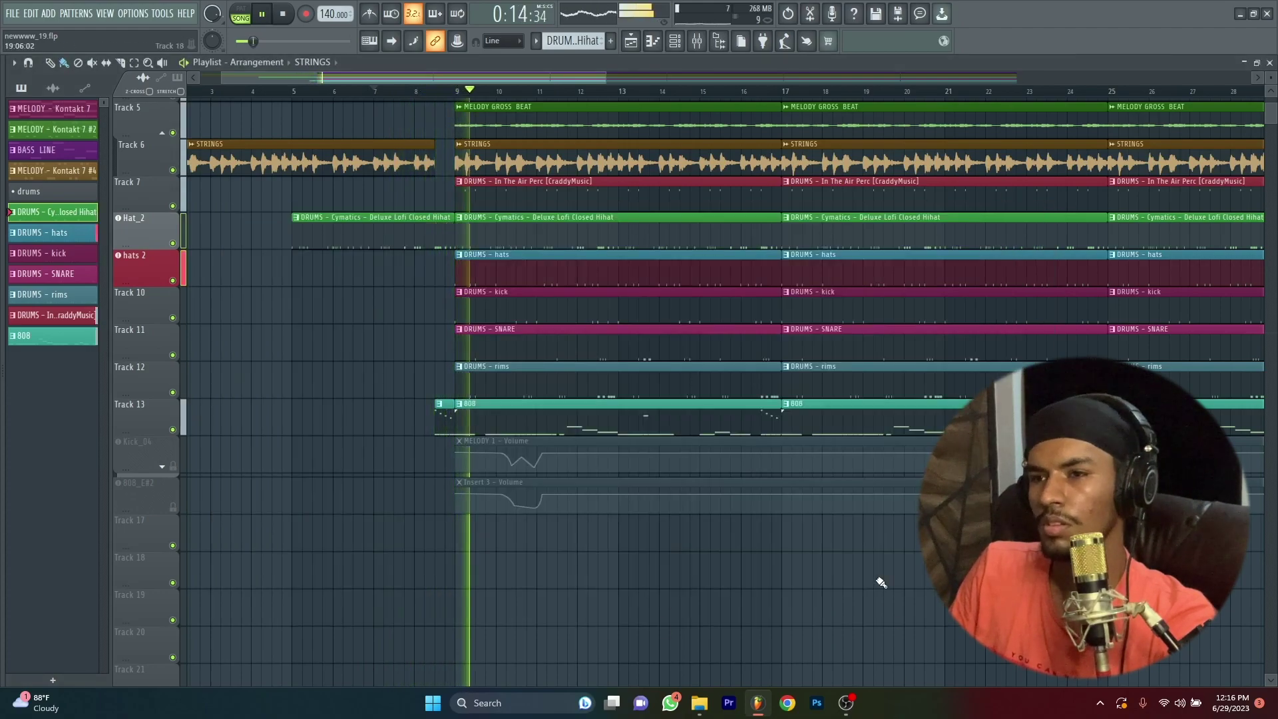
- Open the 808 pattern's notes, retime the F#5 and D#5 notes to meet at bar 4, and start the following B4 run's last note at bar 6
{"action": "scroll", "coordinate": [294, 448], "scroll_direction": "up", "scroll_amount": 1}
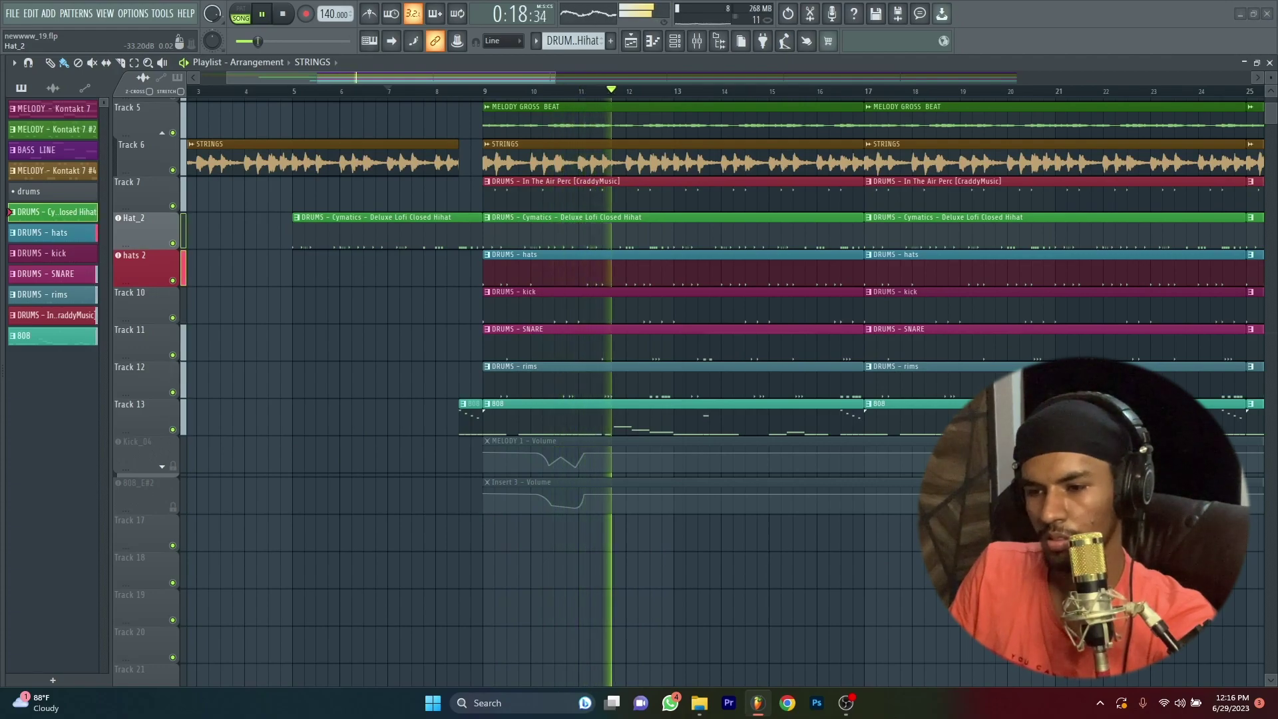
{"action": "scroll", "coordinate": [491, 448], "scroll_direction": "down", "scroll_amount": 2}
{"action": "double_click", "coordinate": [491, 427]}
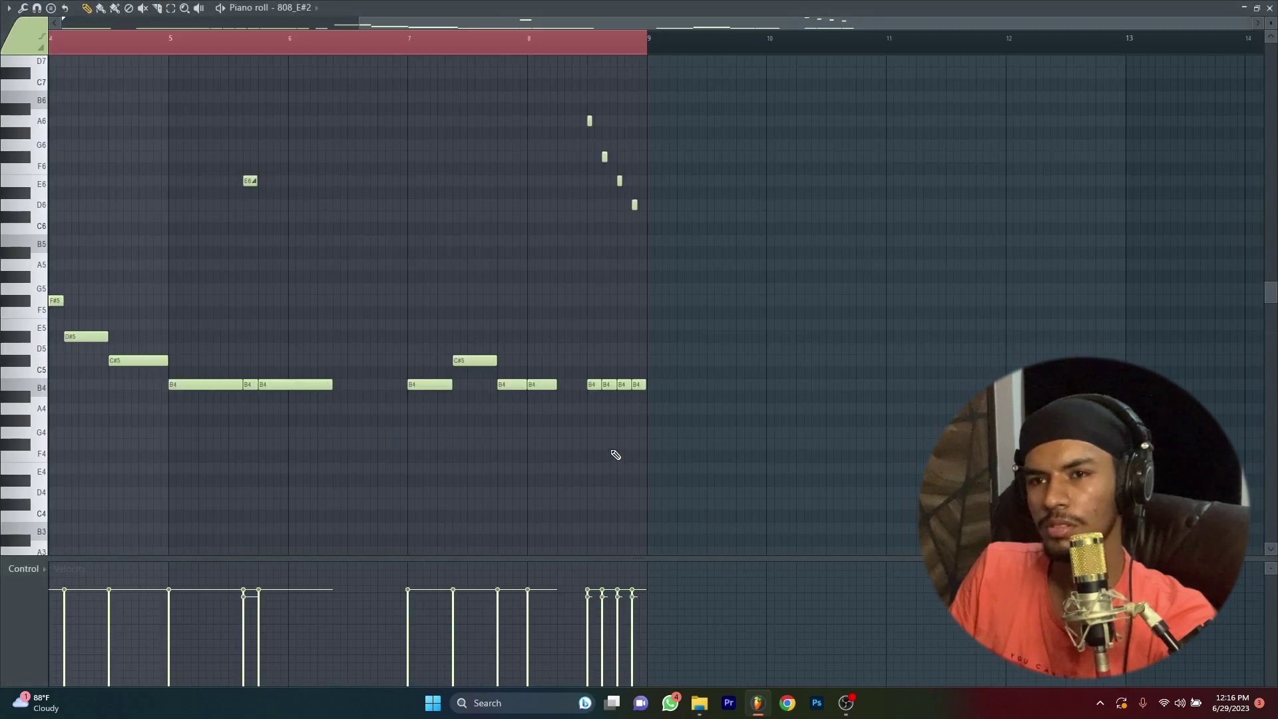
{"action": "scroll", "coordinate": [268, 387], "scroll_direction": "up", "scroll_amount": 2}
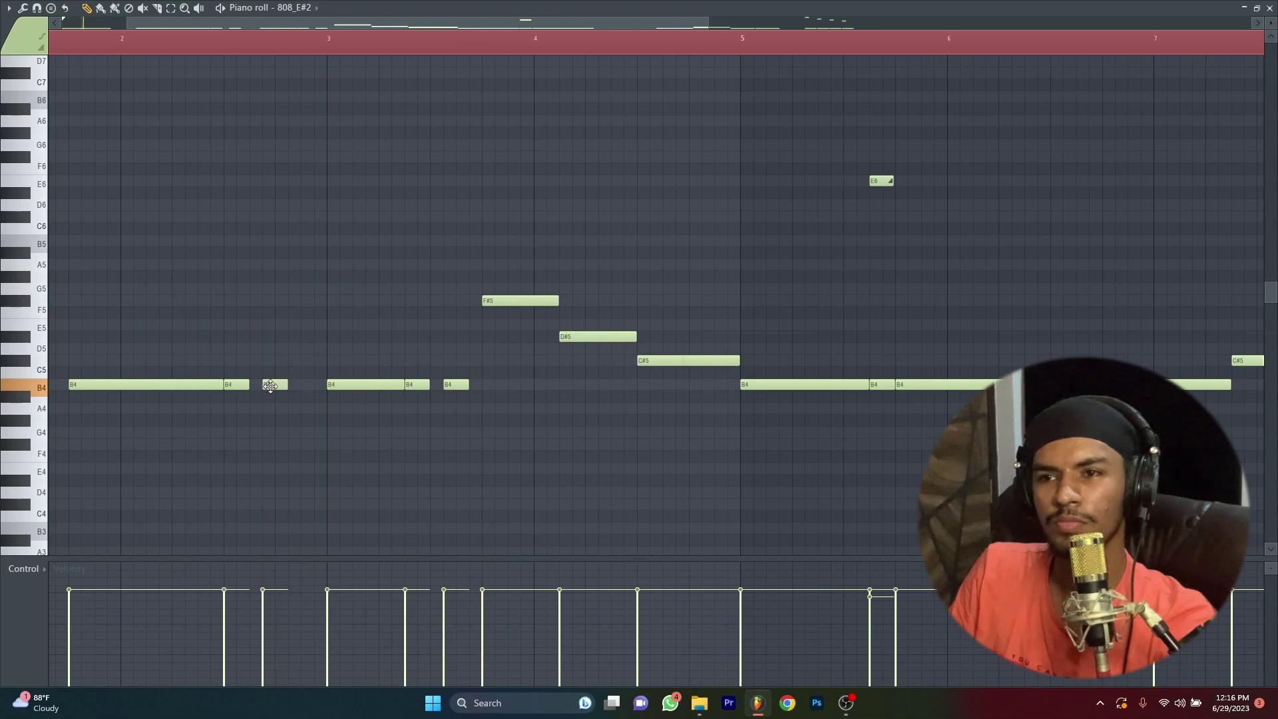
{"action": "scroll", "coordinate": [309, 305], "scroll_direction": "up", "scroll_amount": 3}
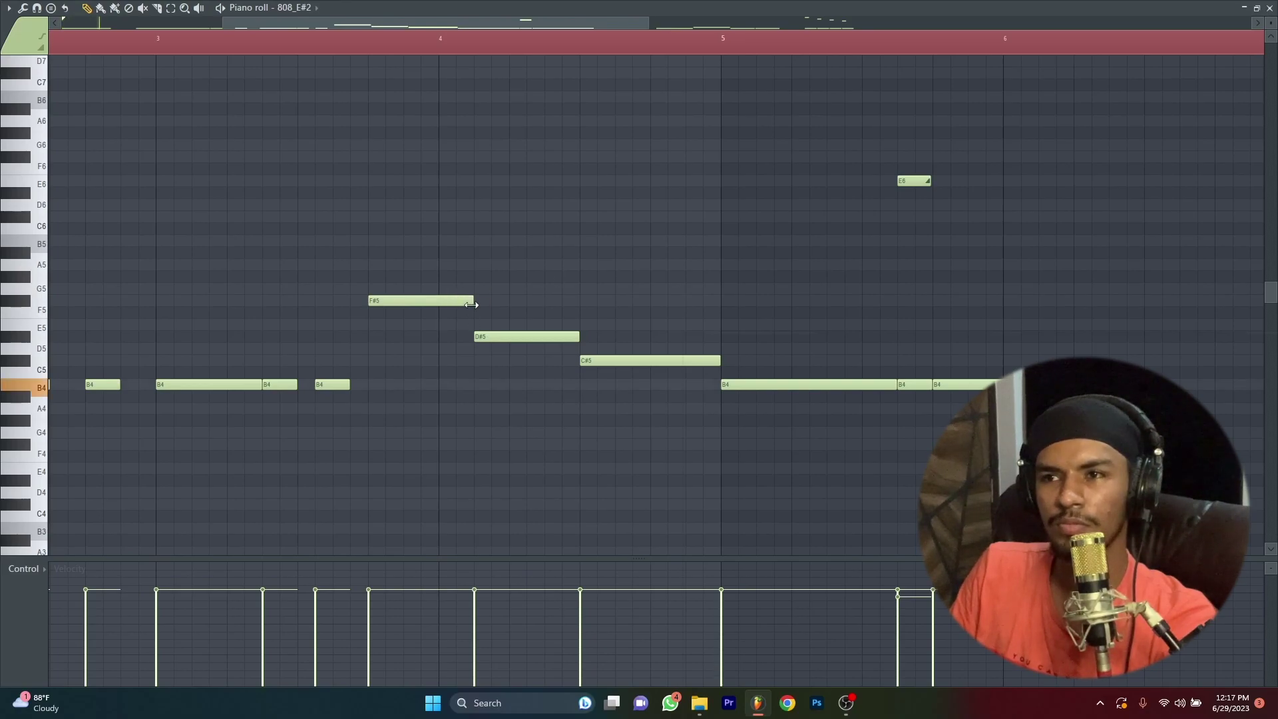
{"action": "scroll", "coordinate": [428, 309], "scroll_direction": "up", "scroll_amount": 2}
{"action": "left_click_drag", "start_coordinate": [489, 384], "coordinate": [570, 384]}
{"action": "scroll", "coordinate": [596, 323], "scroll_direction": "down", "scroll_amount": 5}
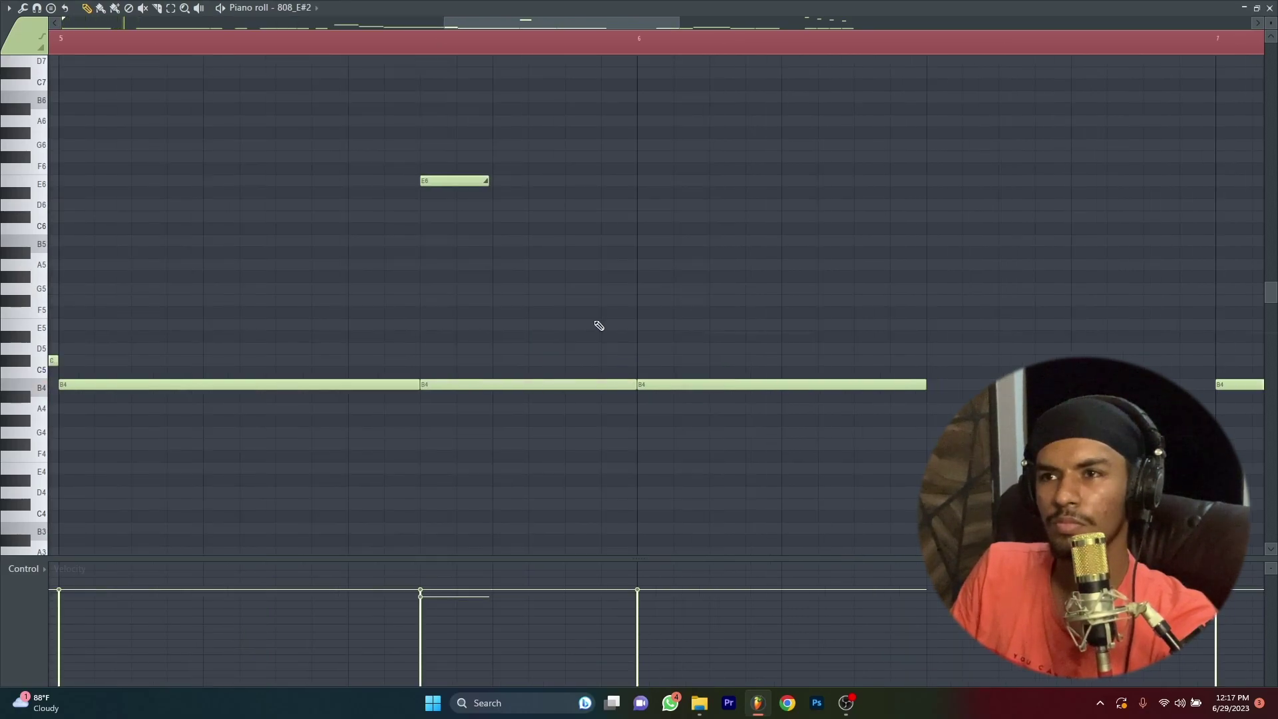
- Add a short B4 slide note just before bar 6, listen to the 808 line and return to the playlist
{"action": "left_click", "coordinate": [388, 52]}
{"action": "scroll", "coordinate": [656, 251], "scroll_direction": "up", "scroll_amount": 4}
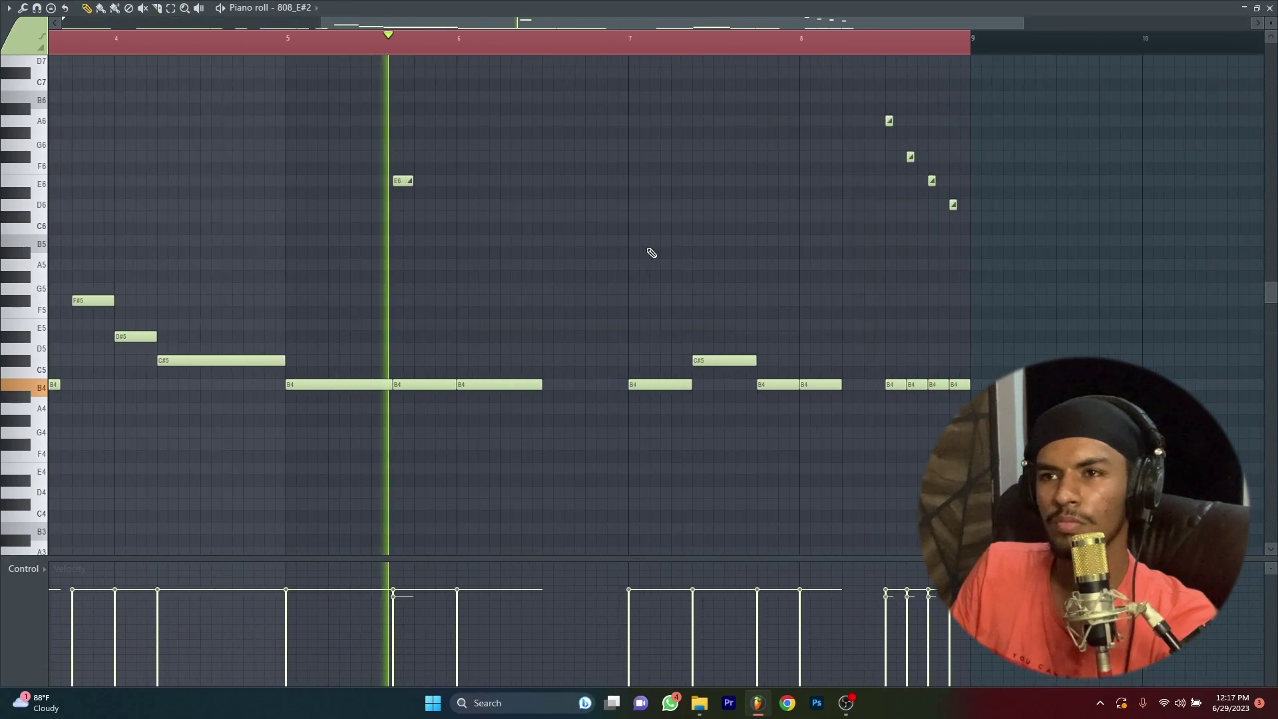
{"action": "scroll", "coordinate": [536, 279], "scroll_direction": "up", "scroll_amount": 2}
{"action": "left_click_drag", "start_coordinate": [347, 512], "coordinate": [348, 405]}
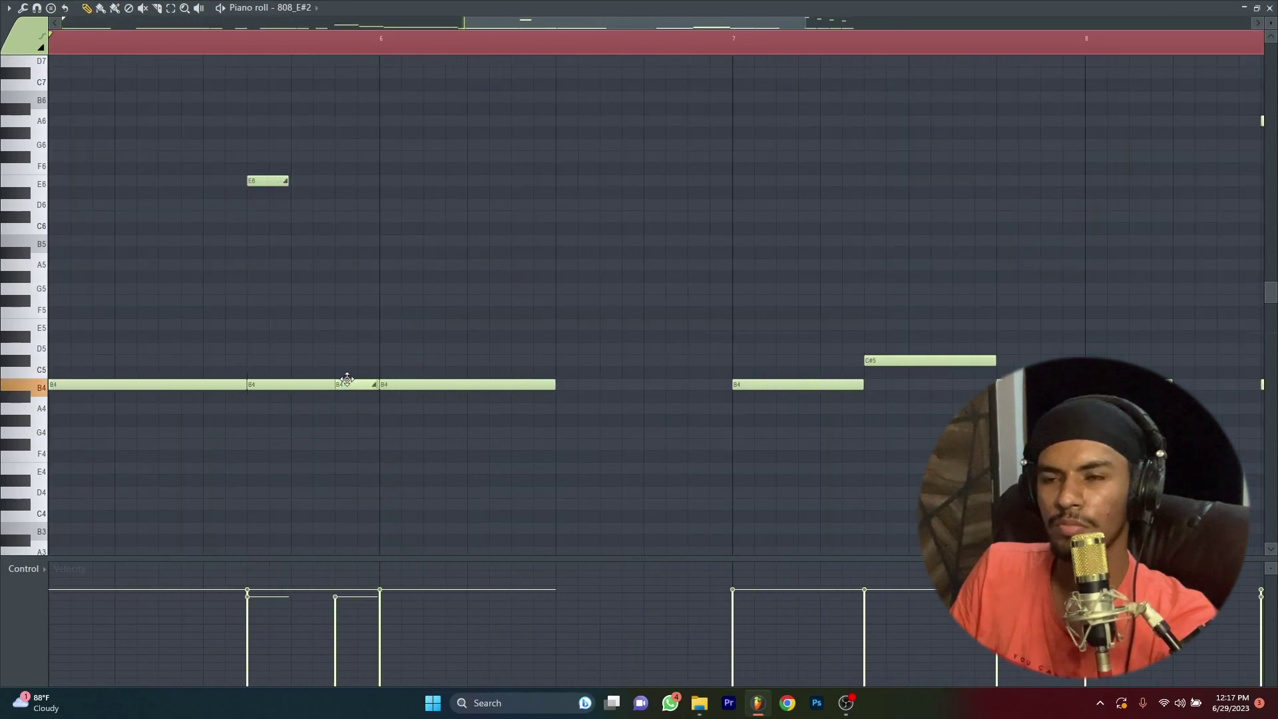
{"action": "scroll", "coordinate": [422, 322], "scroll_direction": "down", "scroll_amount": 3}
{"action": "scroll", "coordinate": [422, 323], "scroll_direction": "up", "scroll_amount": 4}
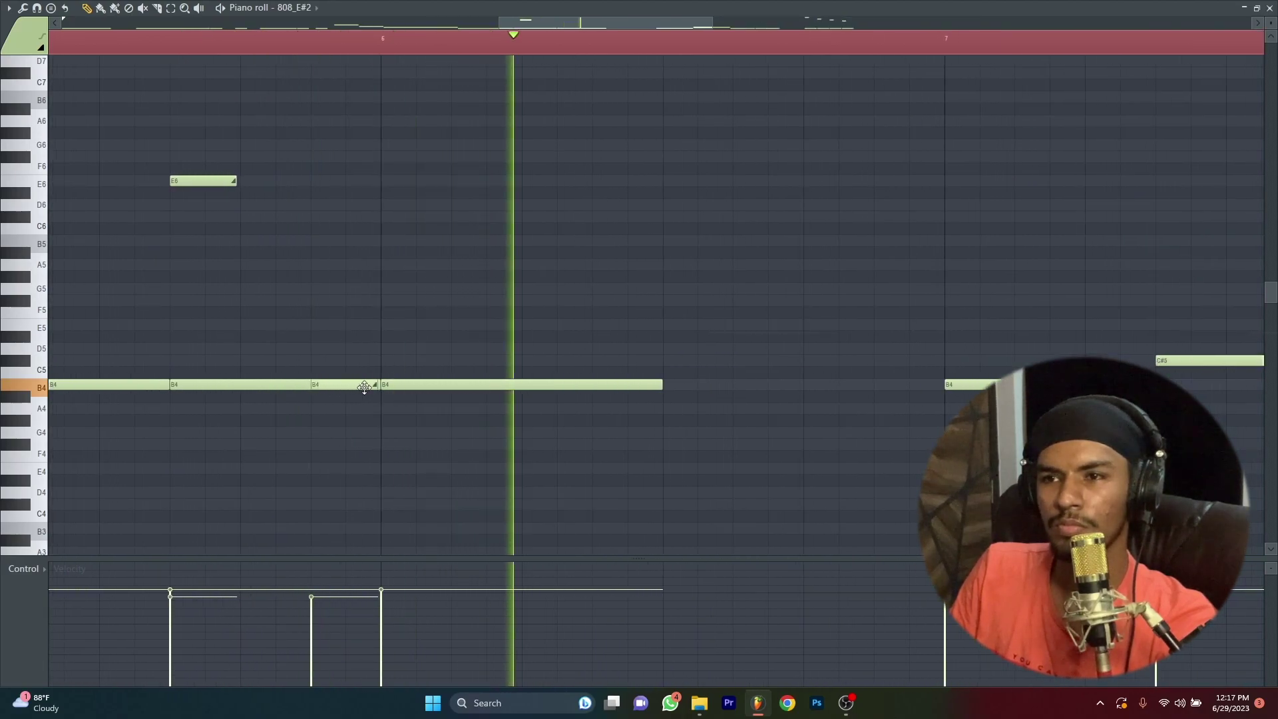
{"action": "scroll", "coordinate": [364, 387], "scroll_direction": "down", "scroll_amount": 3}
{"action": "key", "text": "F5"}
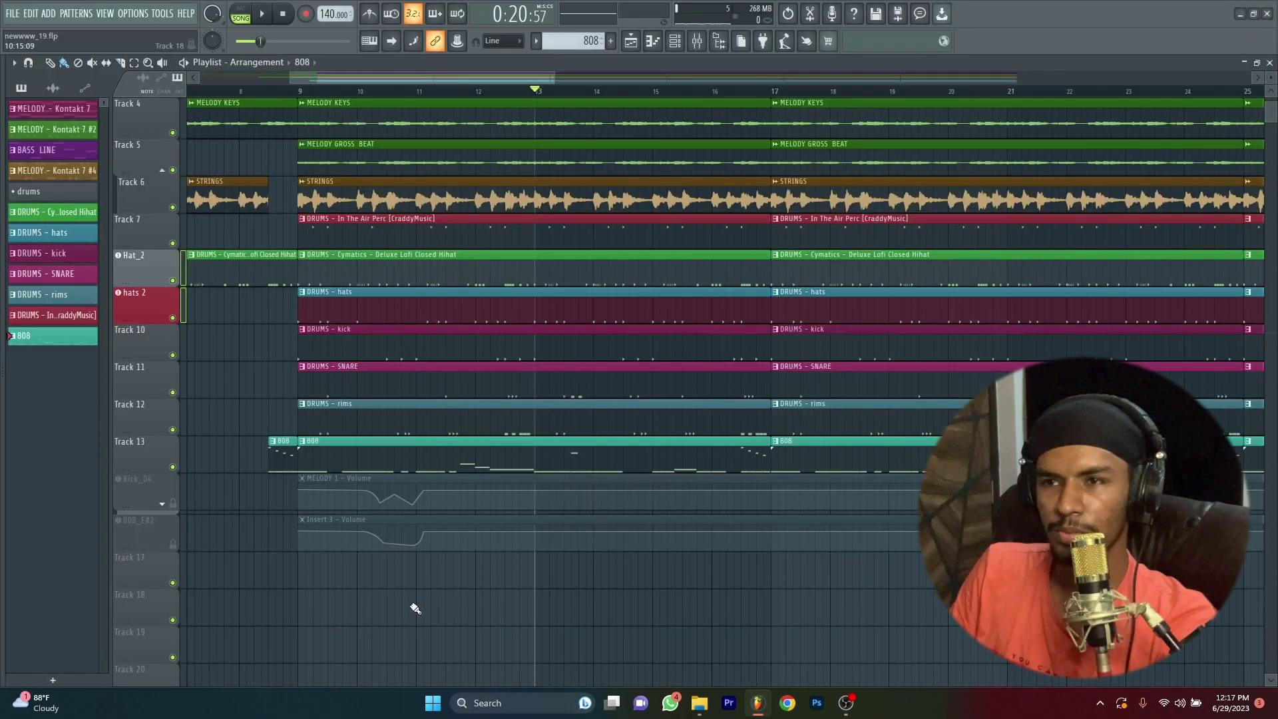
- Browse the sample library and place the Riser Engine sample on Track 17 from bar 5 to bar 9
{"action": "scroll", "coordinate": [285, 422], "scroll_direction": "down", "scroll_amount": 3}
{"action": "key", "text": "alt+F8"}
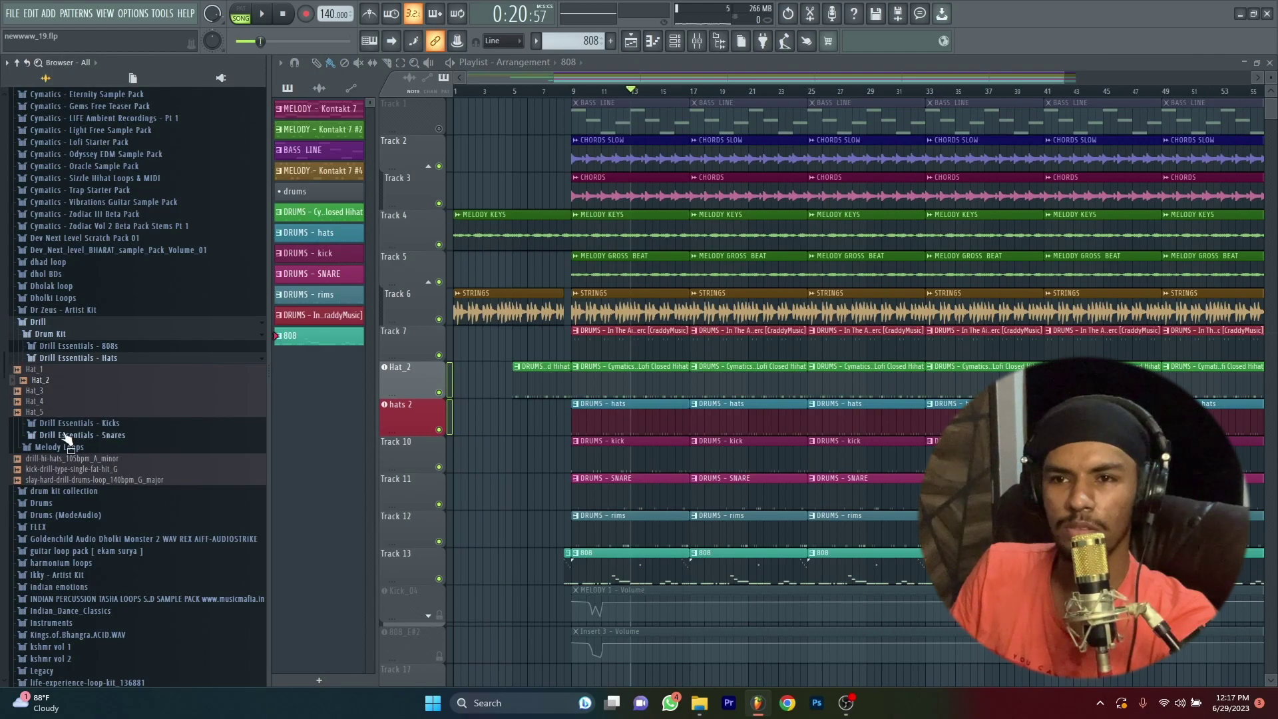
{"action": "scroll", "coordinate": [78, 450], "scroll_direction": "down", "scroll_amount": 10}
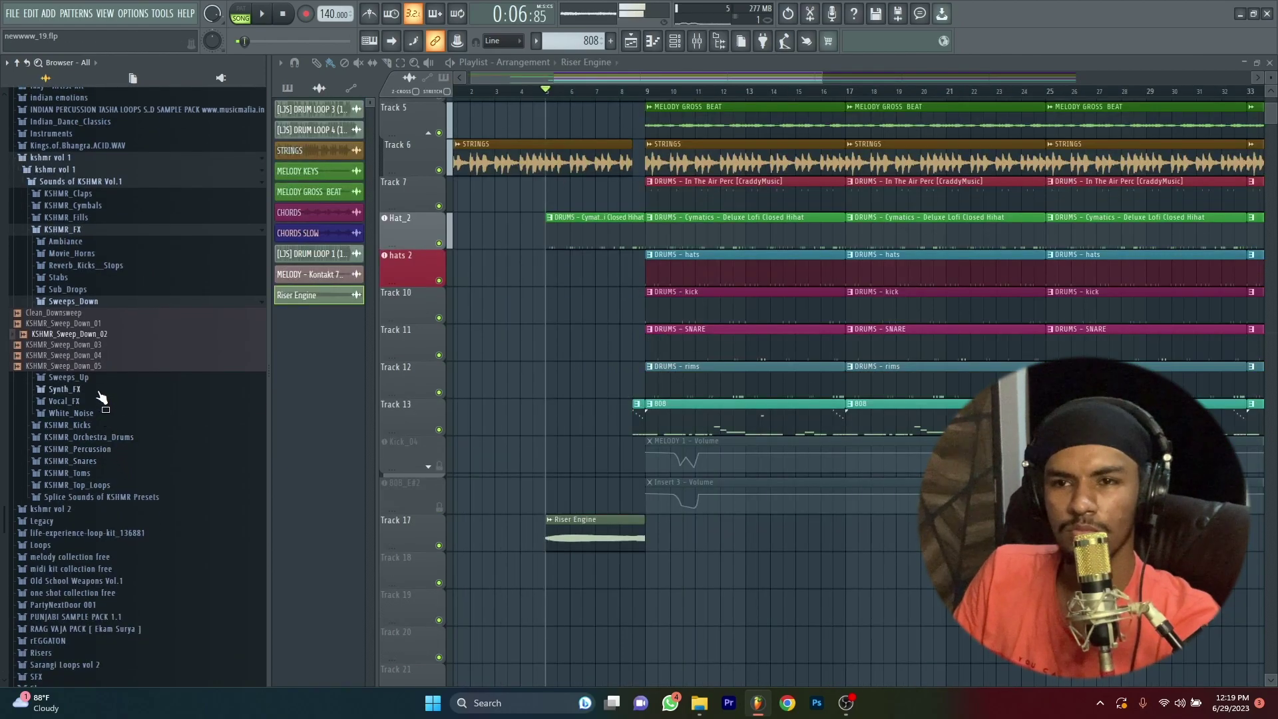
- Place KSHMR_White_Noise_01_-_Crack on Track 18 and KSHMR_White_Noise_02_-_Exhaust on Track 19, both at bar 9
{"action": "left_click", "coordinate": [106, 414]}
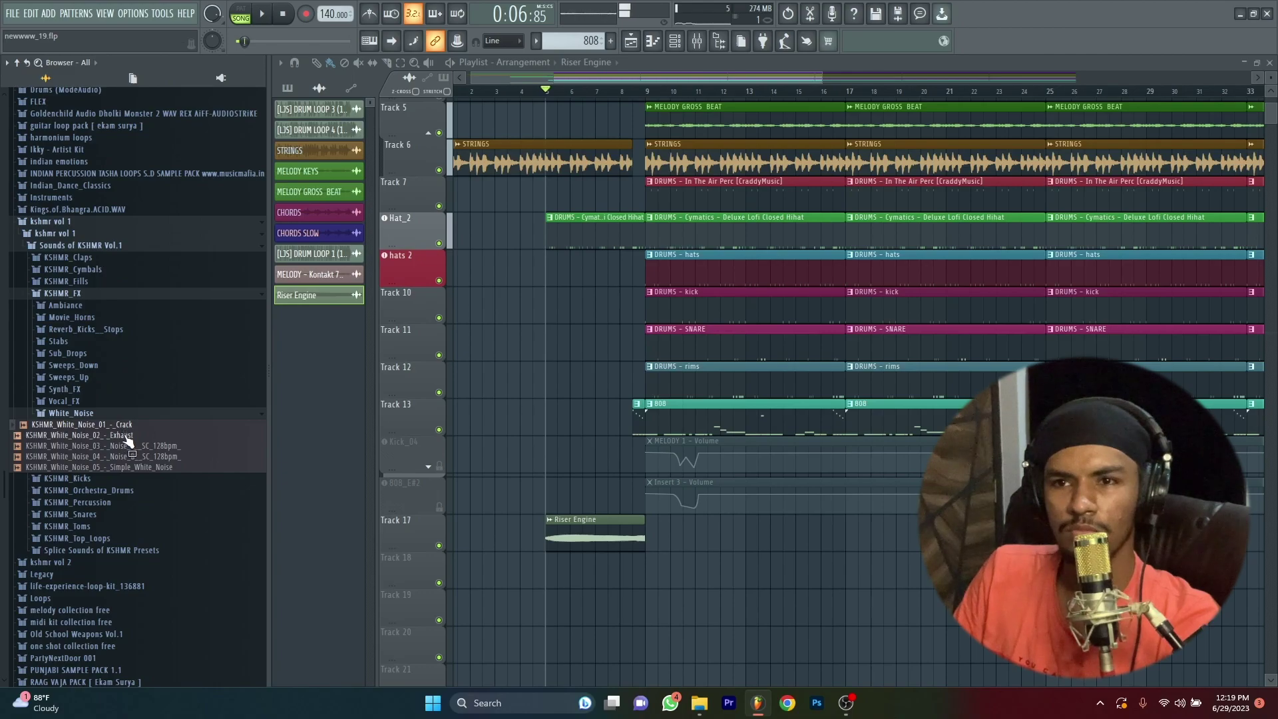
{"action": "left_click_drag", "start_coordinate": [127, 436], "coordinate": [643, 579]}
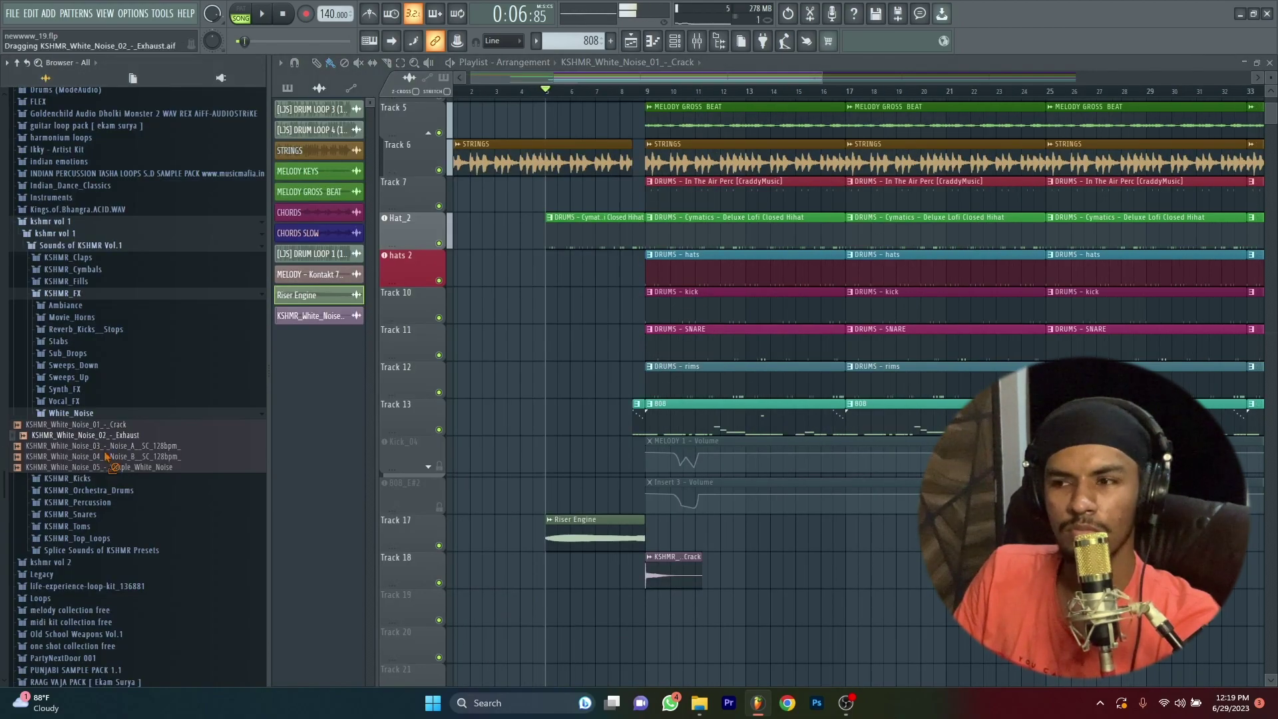
{"action": "left_click_drag", "start_coordinate": [107, 457], "coordinate": [445, 532]}
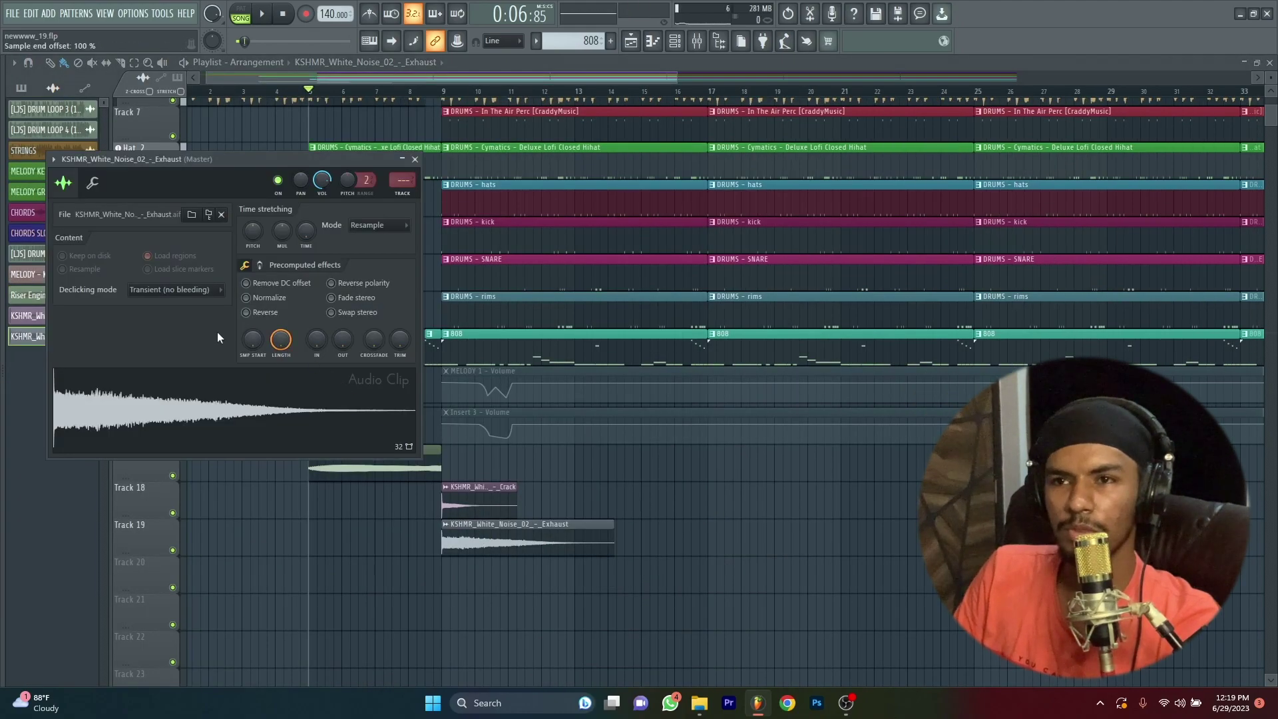
- Lower the channel volumes of the Crack and Exhaust white noise samples during playback, taking Exhaust down to about 20%
{"action": "double_click", "coordinate": [447, 500]}
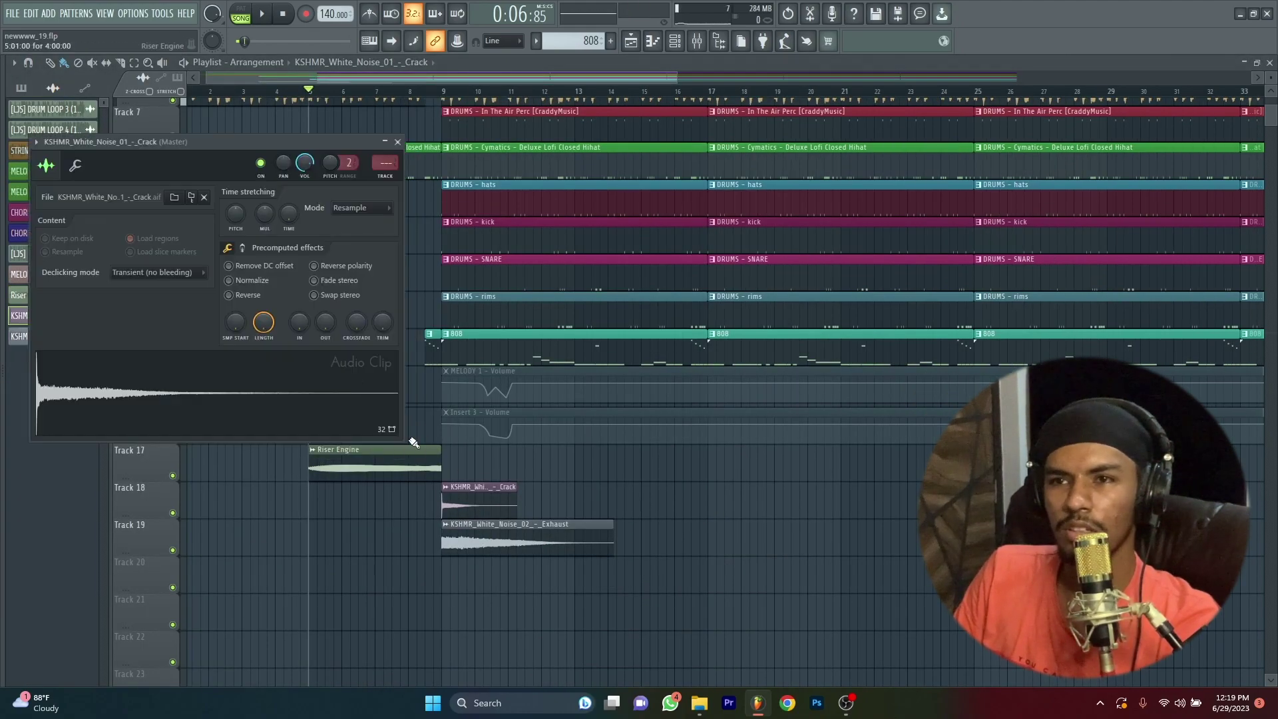
{"action": "key", "text": "space"}
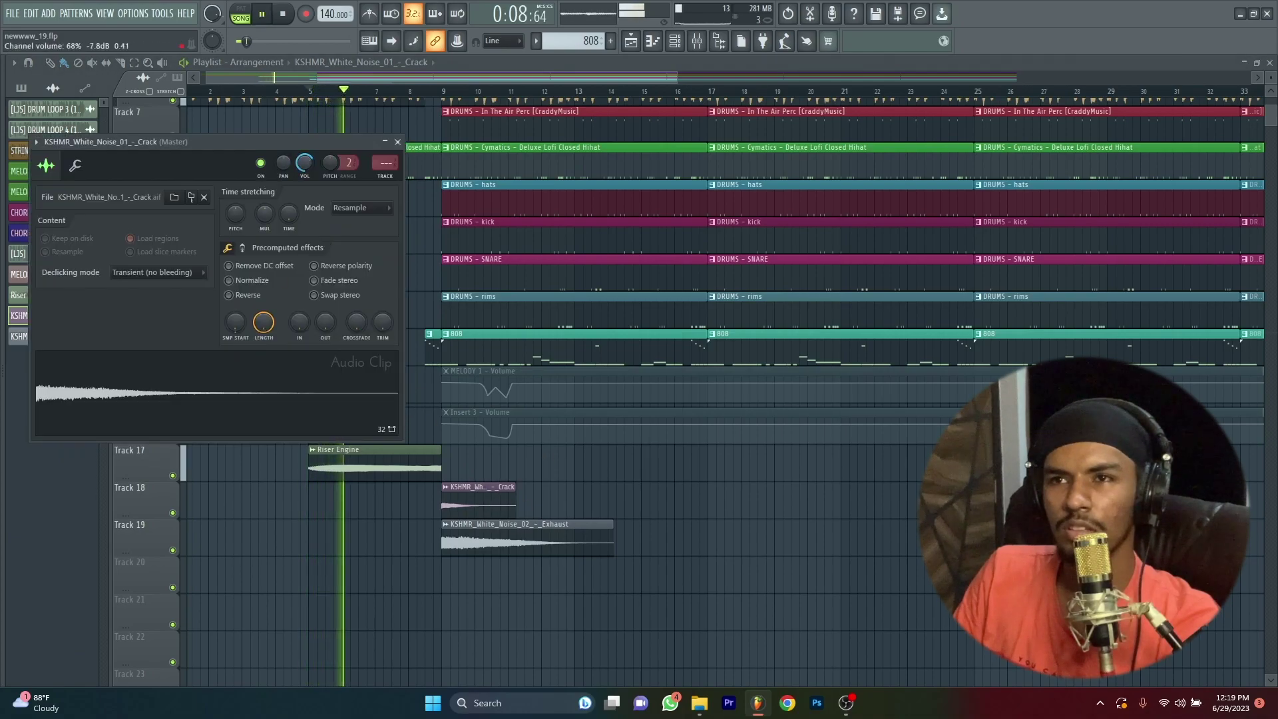
{"action": "key", "text": "Down"}
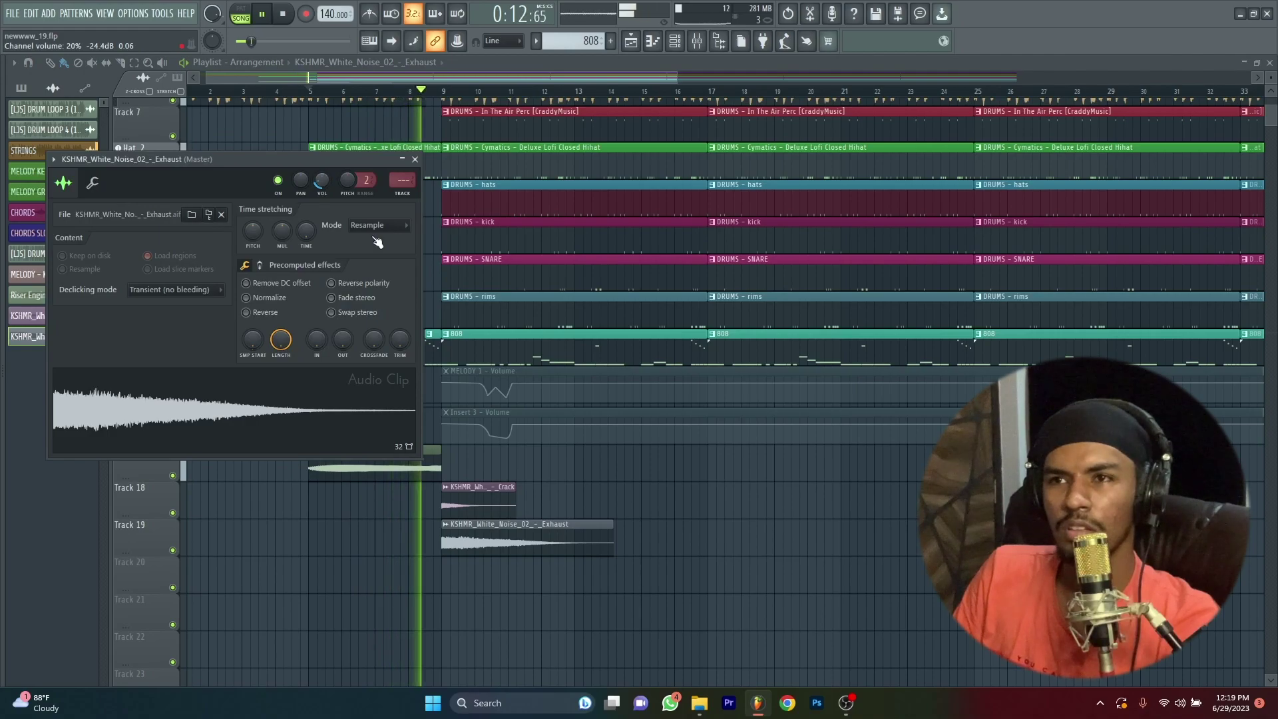
{"action": "key", "text": "Escape"}
{"action": "scroll", "coordinate": [402, 493], "scroll_direction": "up", "scroll_amount": 2}
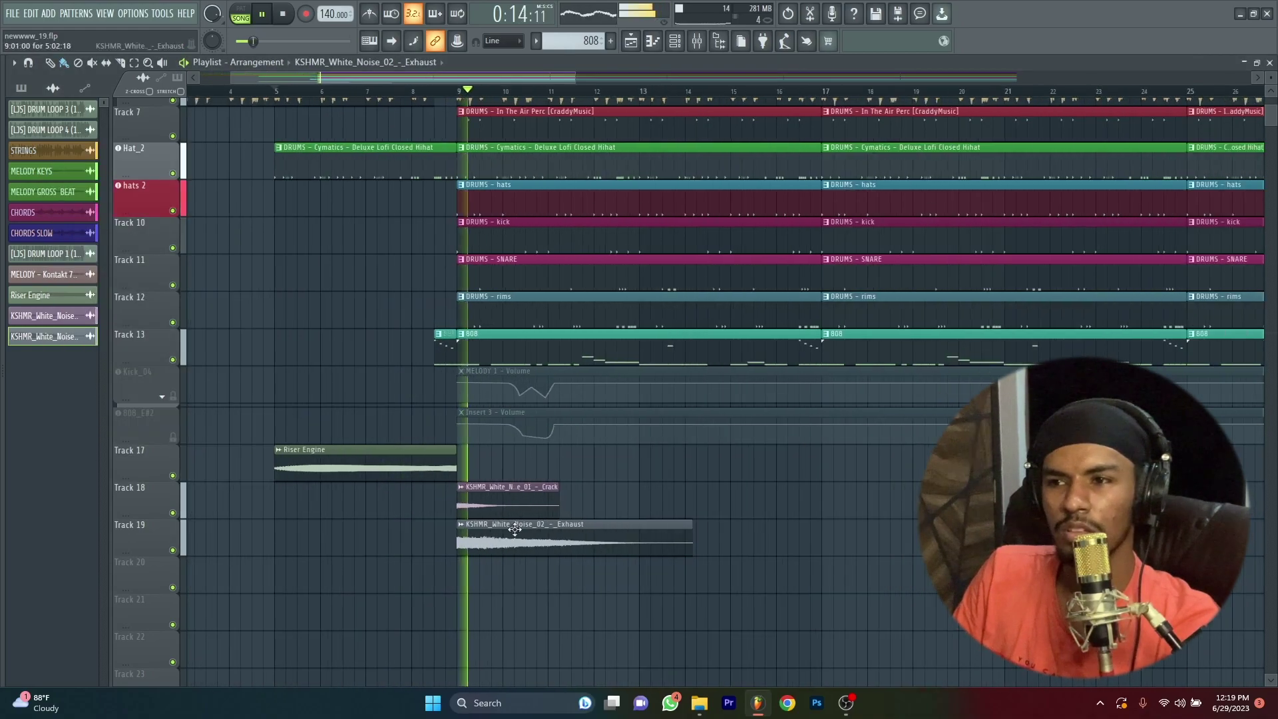
{"action": "double_click", "coordinate": [549, 546]}
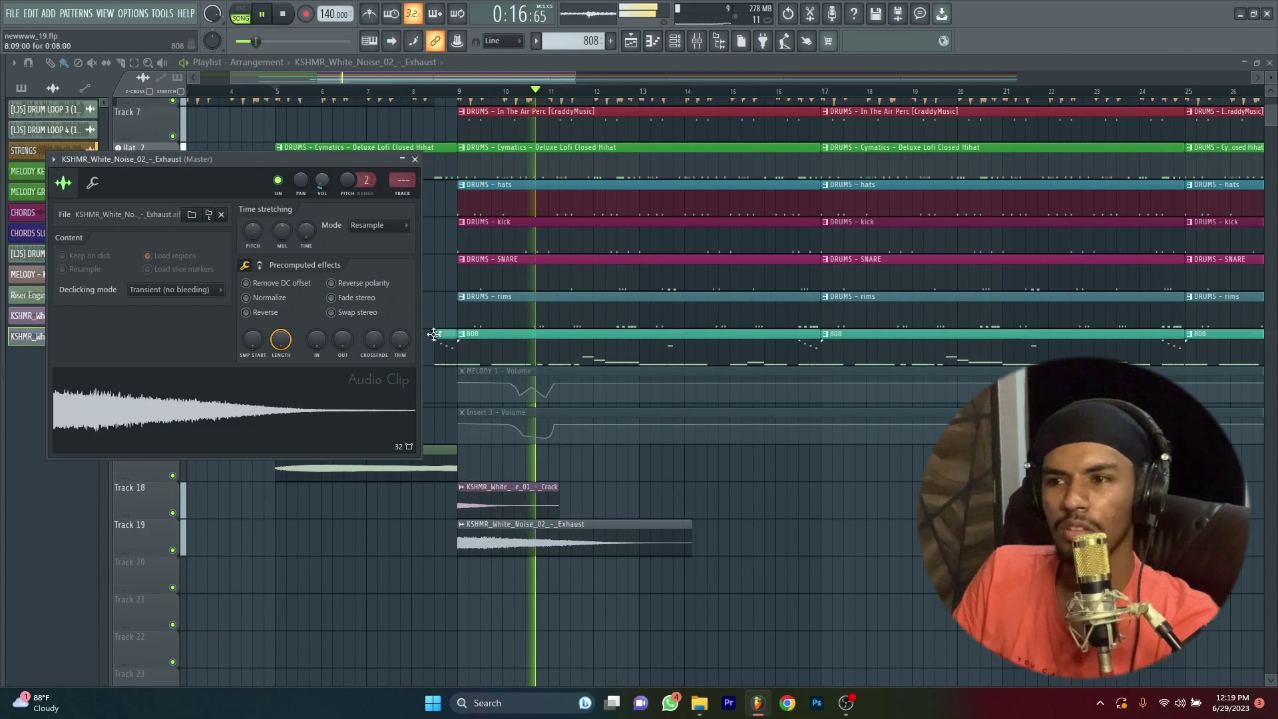
{"action": "key", "text": "Up"}
{"action": "left_click", "coordinate": [257, 91]}
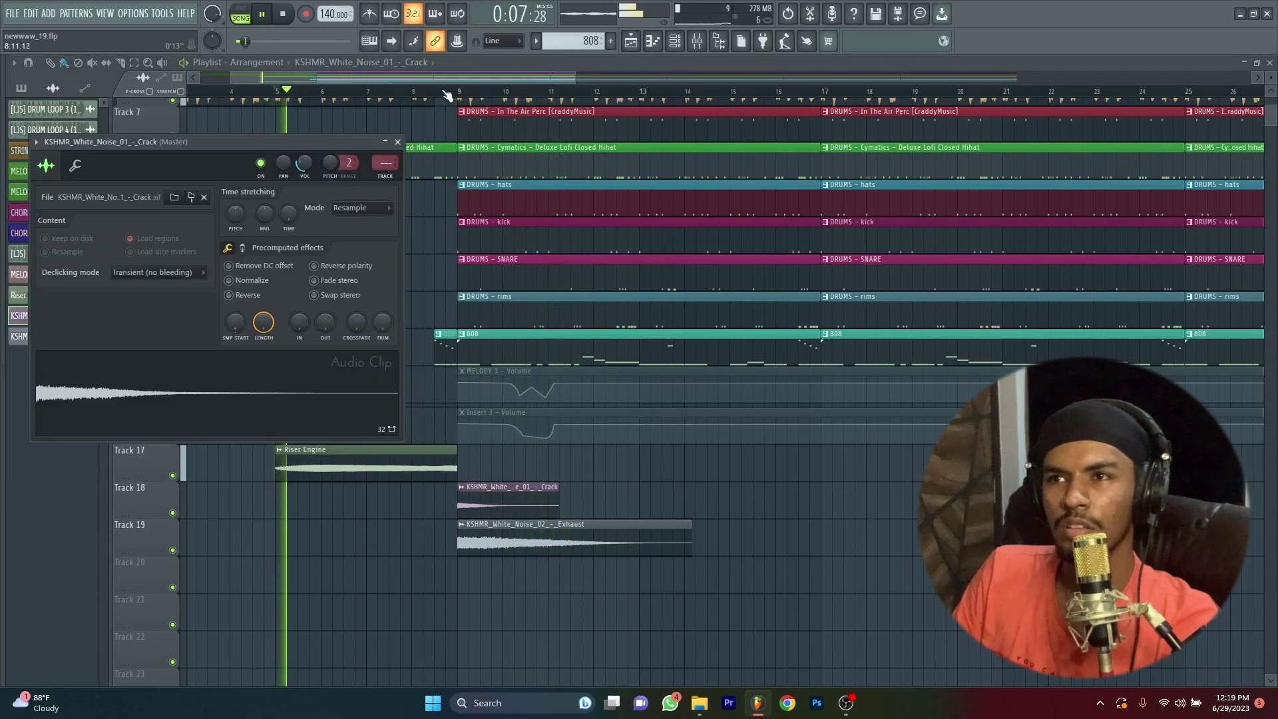
- Shorten the Riser Engine clip on Track 17 to about one bar just before bar 9 and play the transition
{"action": "left_click", "coordinate": [447, 96]}
{"action": "scroll", "coordinate": [596, 491], "scroll_direction": "down", "scroll_amount": 2}
{"action": "scroll", "coordinate": [324, 495], "scroll_direction": "up", "scroll_amount": 1}
{"action": "scroll", "coordinate": [324, 494], "scroll_direction": "up", "scroll_amount": 1}
{"action": "key", "text": "space"}
{"action": "scroll", "coordinate": [466, 333], "scroll_direction": "up", "scroll_amount": 3}
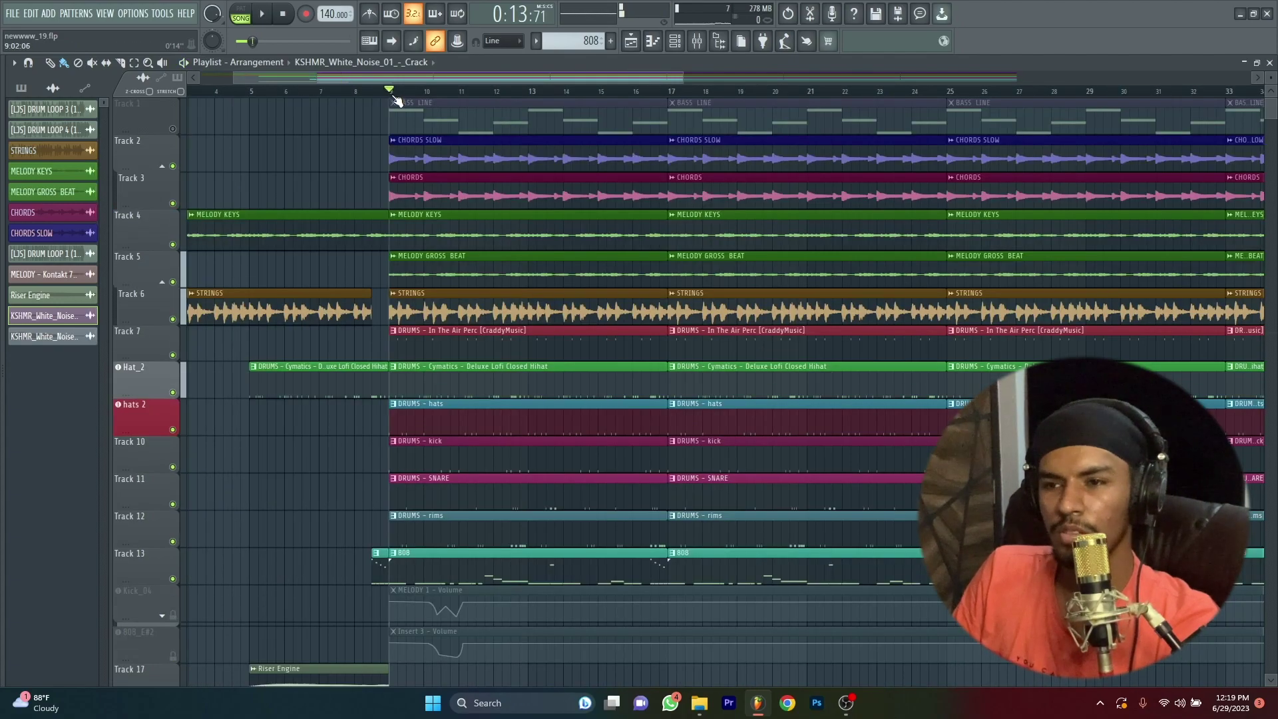
{"action": "scroll", "coordinate": [396, 133], "scroll_direction": "down", "scroll_amount": 4}
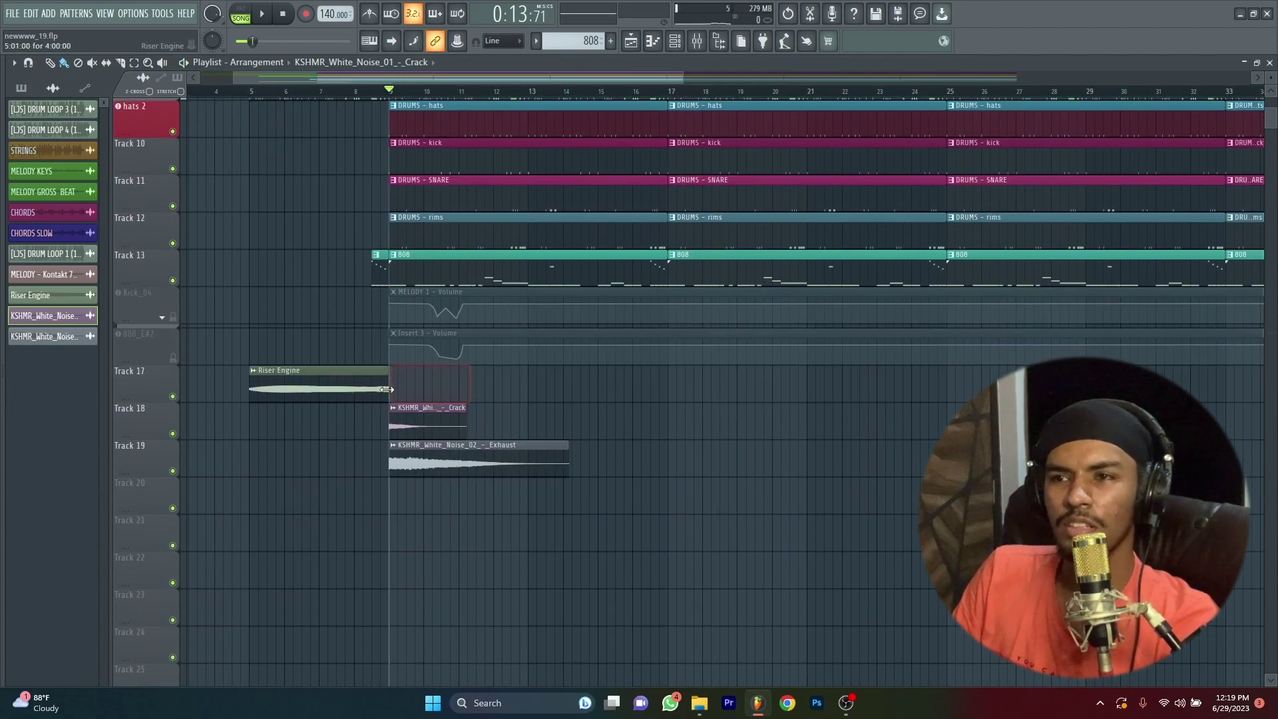
{"action": "left_click_drag", "start_coordinate": [386, 389], "coordinate": [290, 385]}
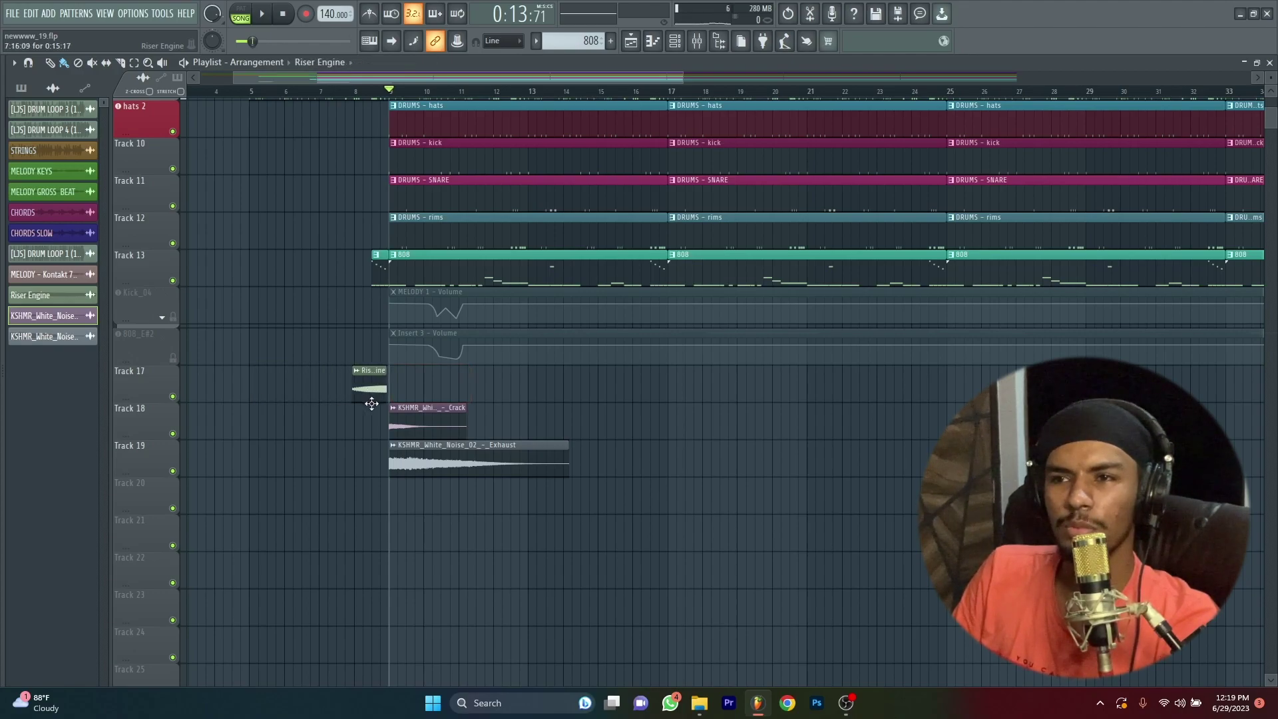
{"action": "left_click", "coordinate": [341, 92]}
{"action": "key", "text": "space"}
{"action": "scroll", "coordinate": [385, 400], "scroll_direction": "up", "scroll_amount": 3}
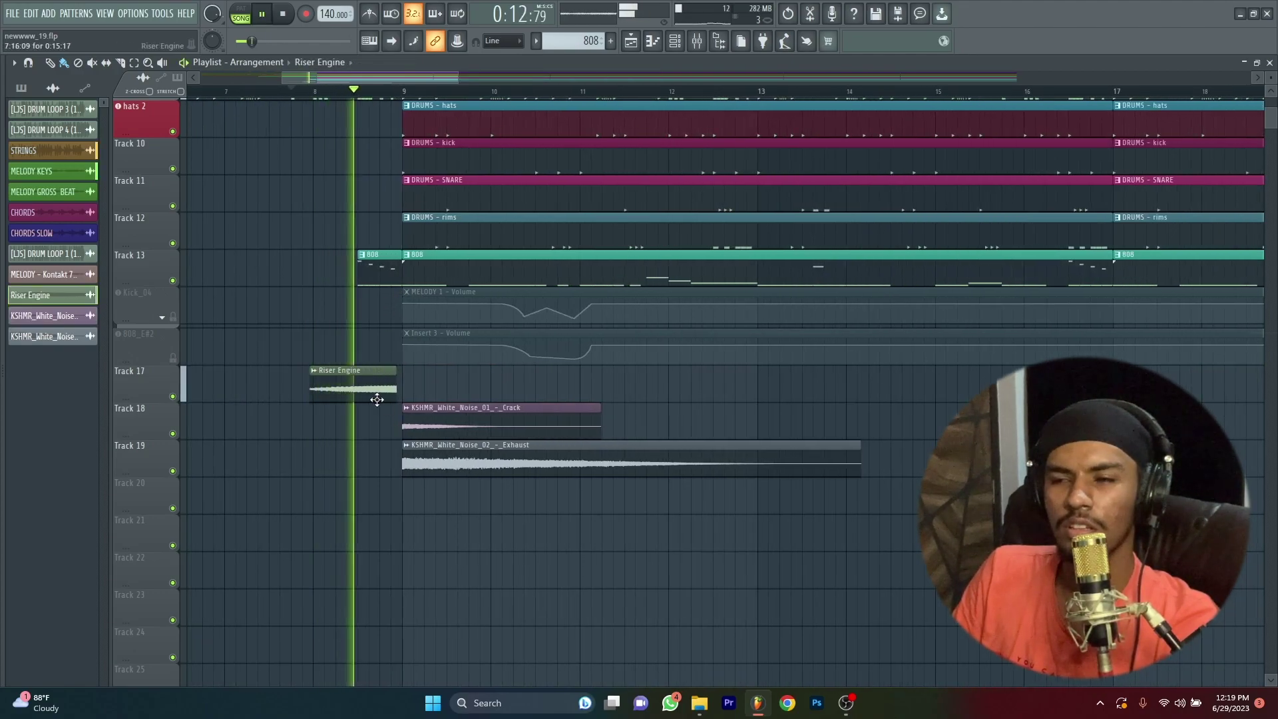
{"action": "key", "text": "space"}
{"action": "double_click", "coordinate": [359, 390]}
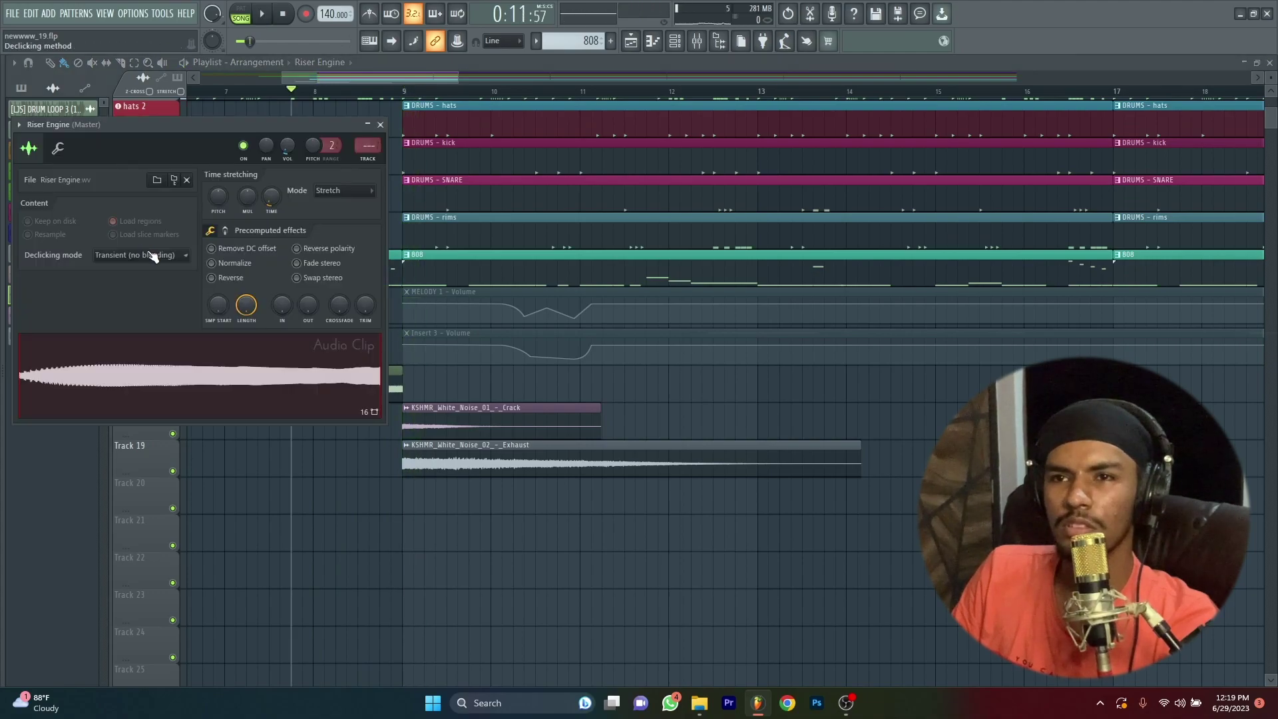
{"action": "key", "text": "Escape"}
{"action": "scroll", "coordinate": [373, 399], "scroll_direction": "up", "scroll_amount": 4}
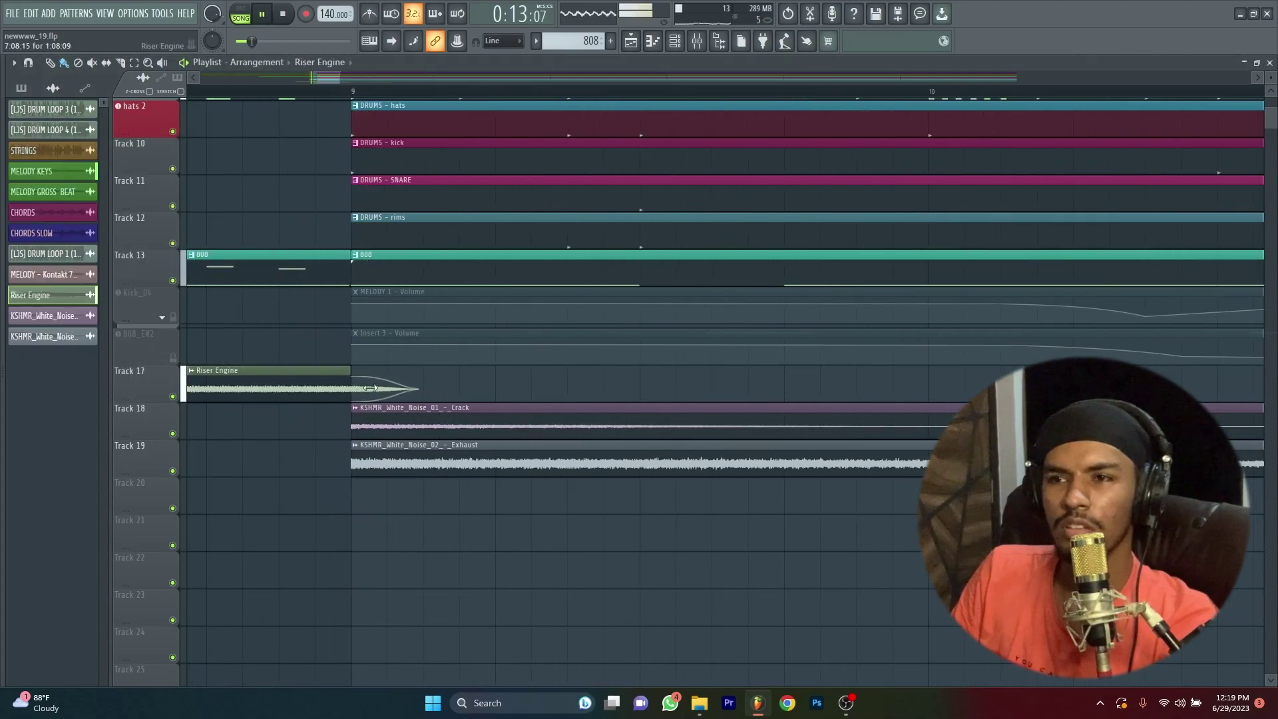
{"action": "scroll", "coordinate": [479, 393], "scroll_direction": "down", "scroll_amount": 4}
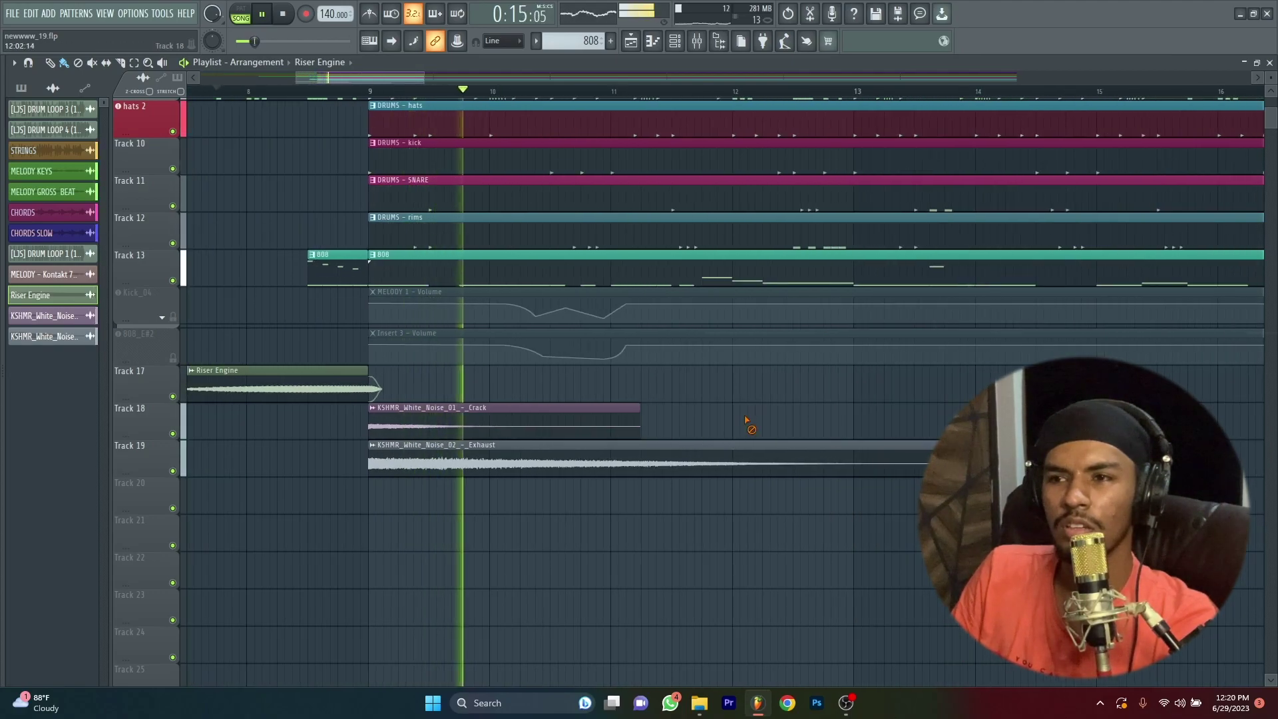
- Place the KSHMR_Short_Sweep_Up_05 sample on Track 20 so that it ends exactly at bar 9
{"action": "scroll", "coordinate": [753, 433], "scroll_direction": "down", "scroll_amount": 5}
{"action": "key", "text": "space"}
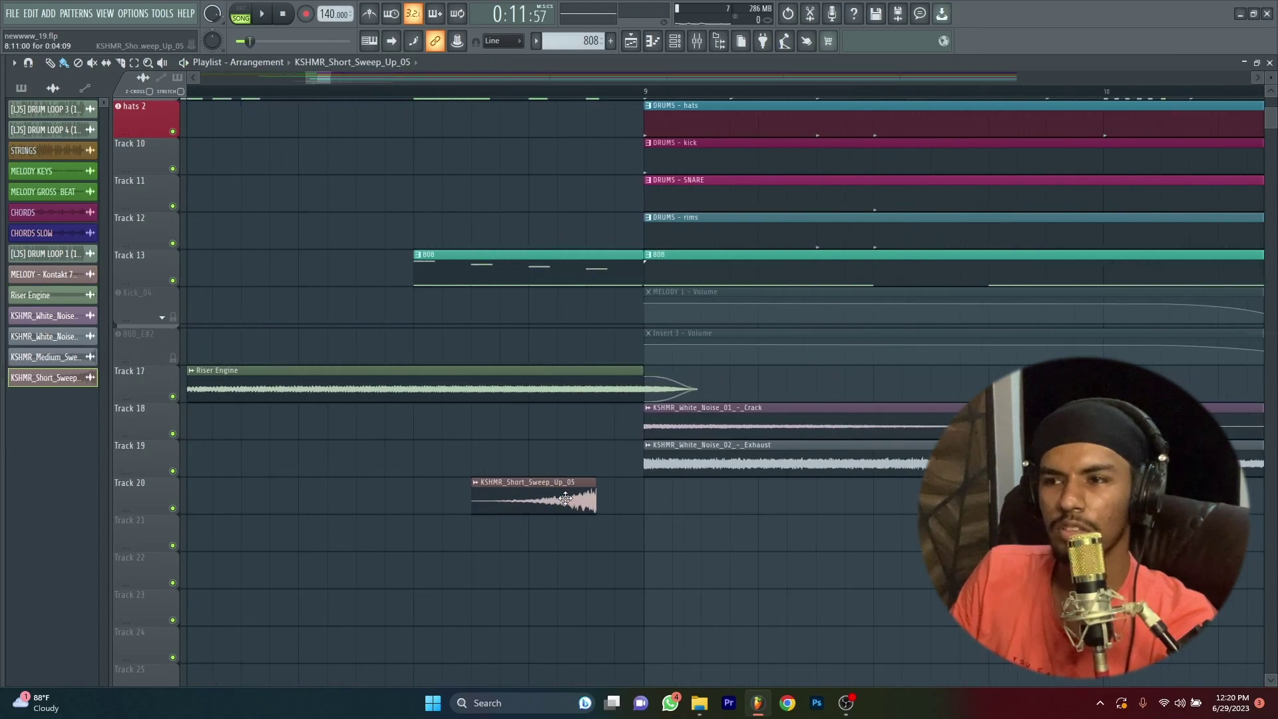
{"action": "left_click_drag", "start_coordinate": [586, 507], "coordinate": [610, 508]}
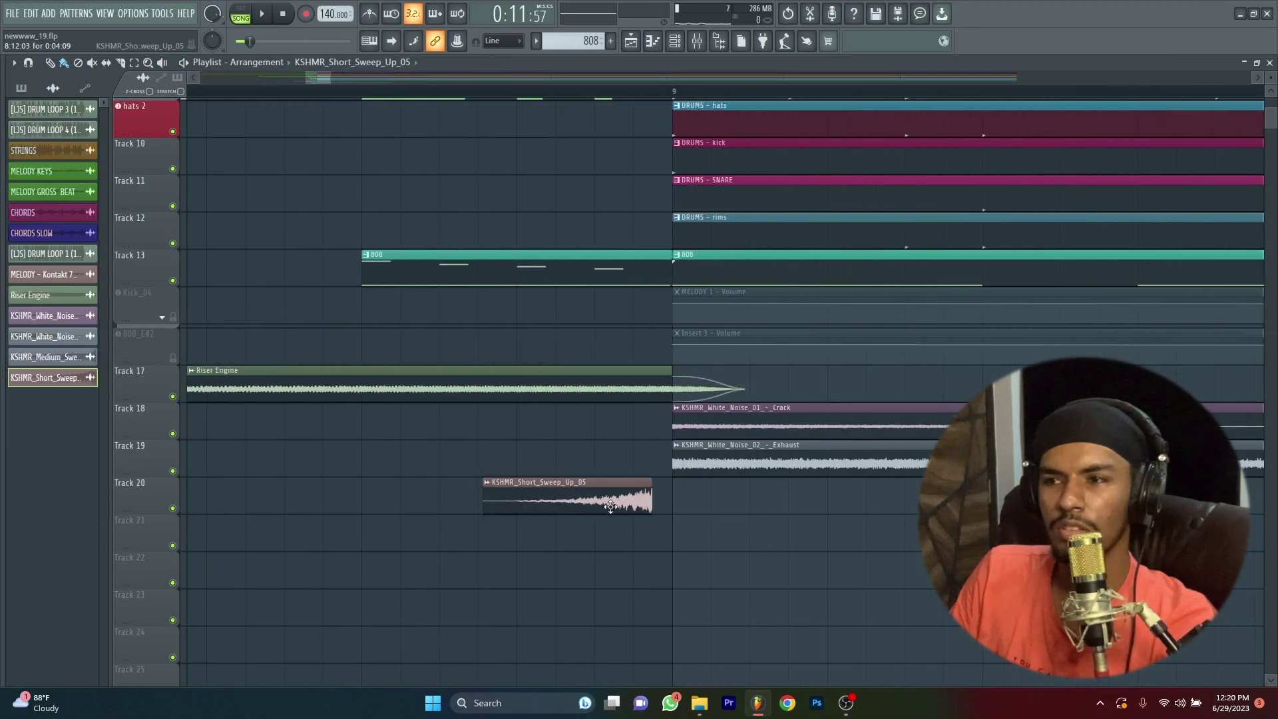
{"action": "scroll", "coordinate": [659, 496], "scroll_direction": "up", "scroll_amount": 4}
- Reduce the short sweep's channel volume to about 14% and listen to the drop at bar 9
{"action": "double_click", "coordinate": [658, 499]}
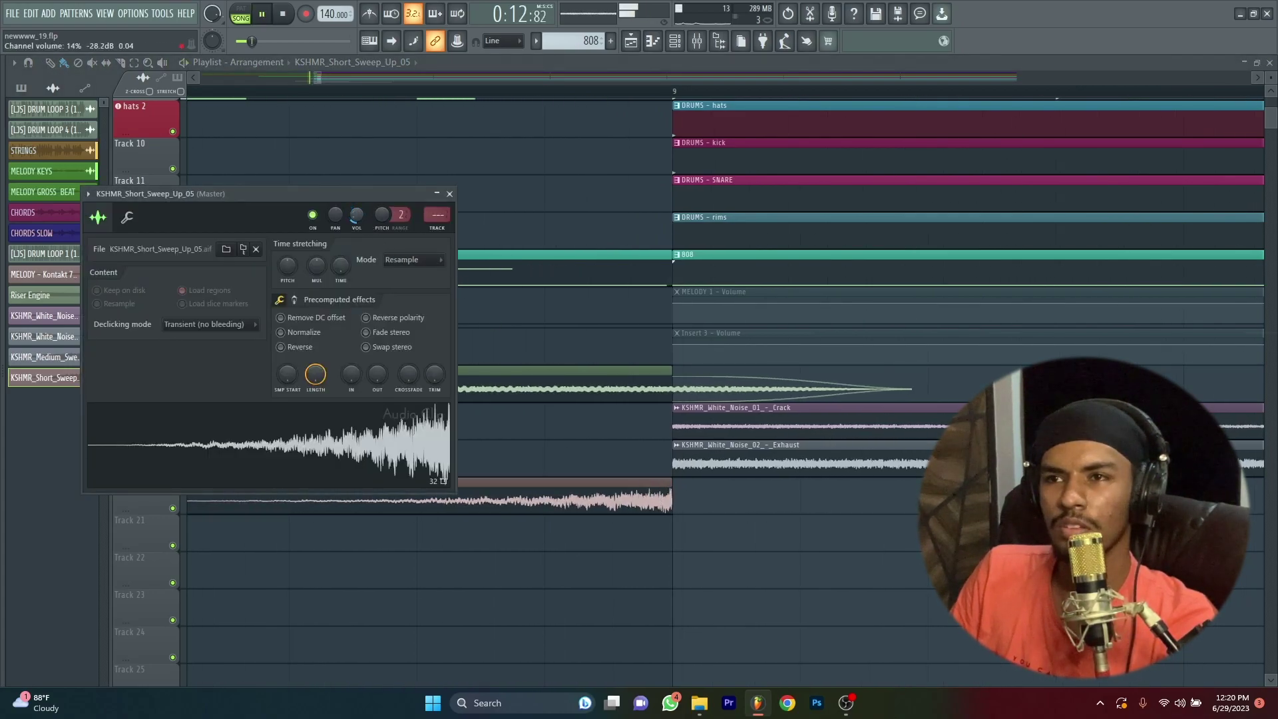
{"action": "left_click", "coordinate": [567, 209]}
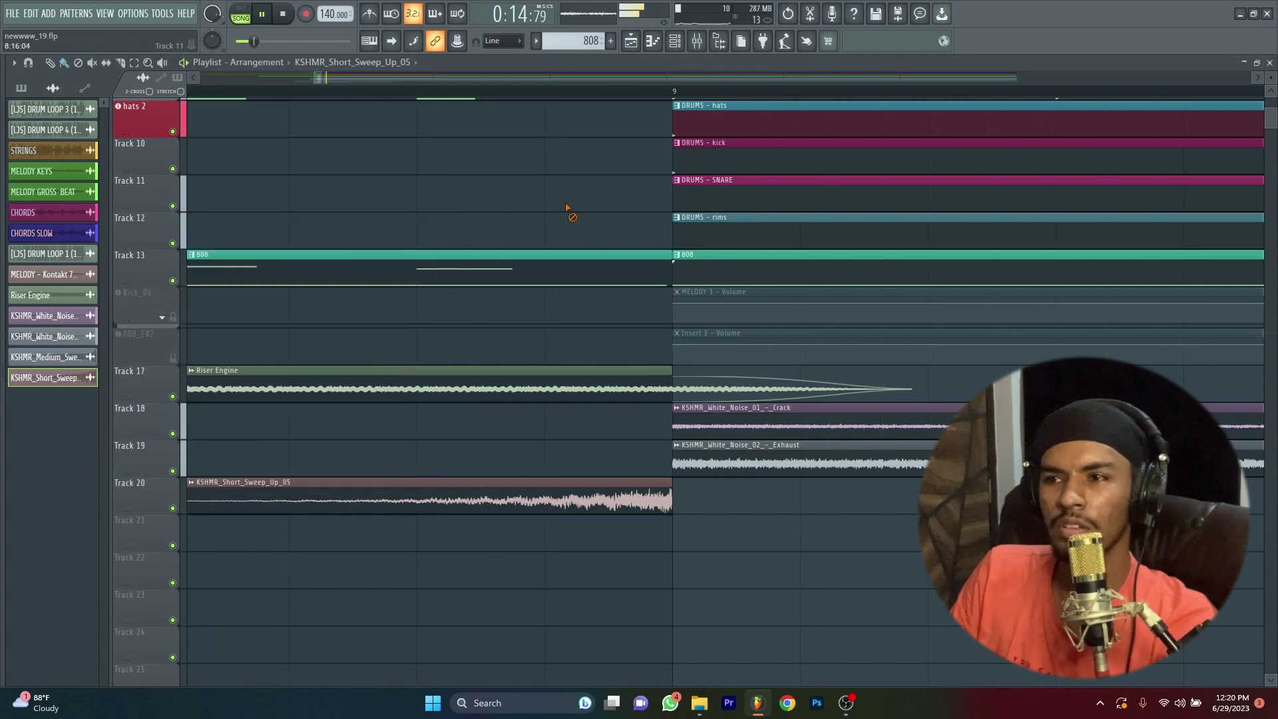
{"action": "scroll", "coordinate": [566, 214], "scroll_direction": "down", "scroll_amount": 8}
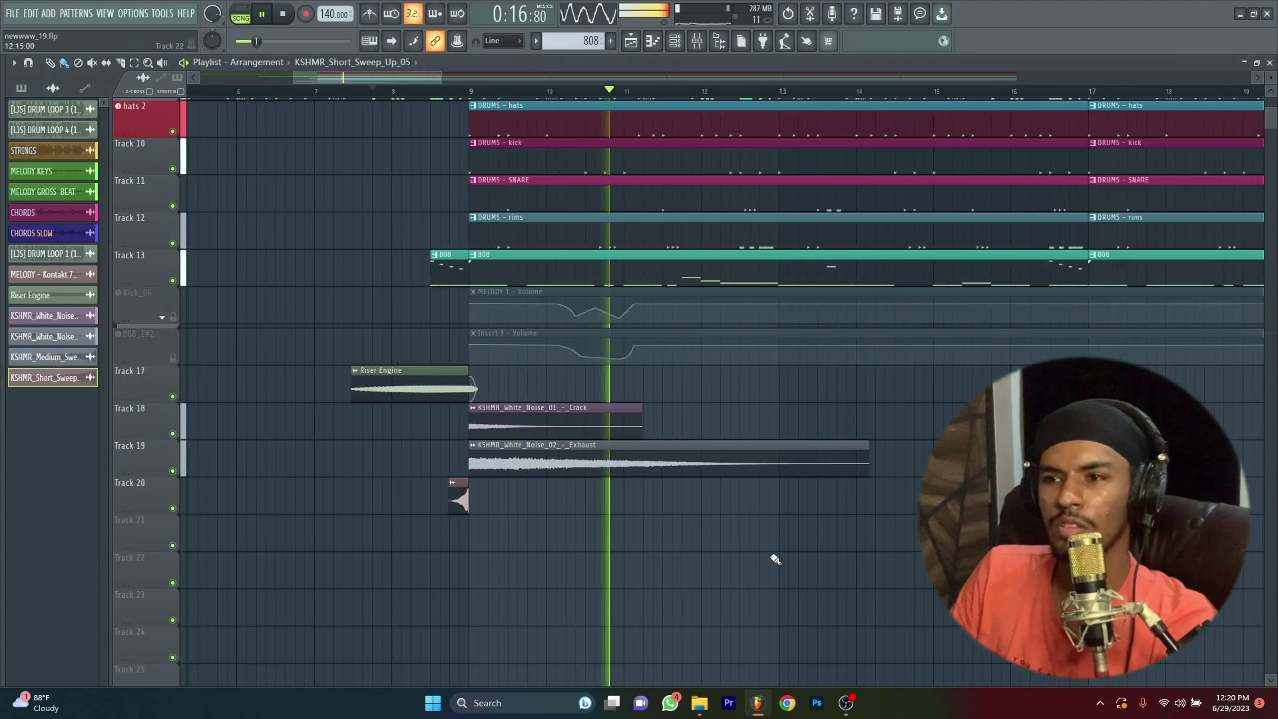
{"action": "scroll", "coordinate": [237, 508], "scroll_direction": "down", "scroll_amount": 1}
{"action": "key", "text": "space"}
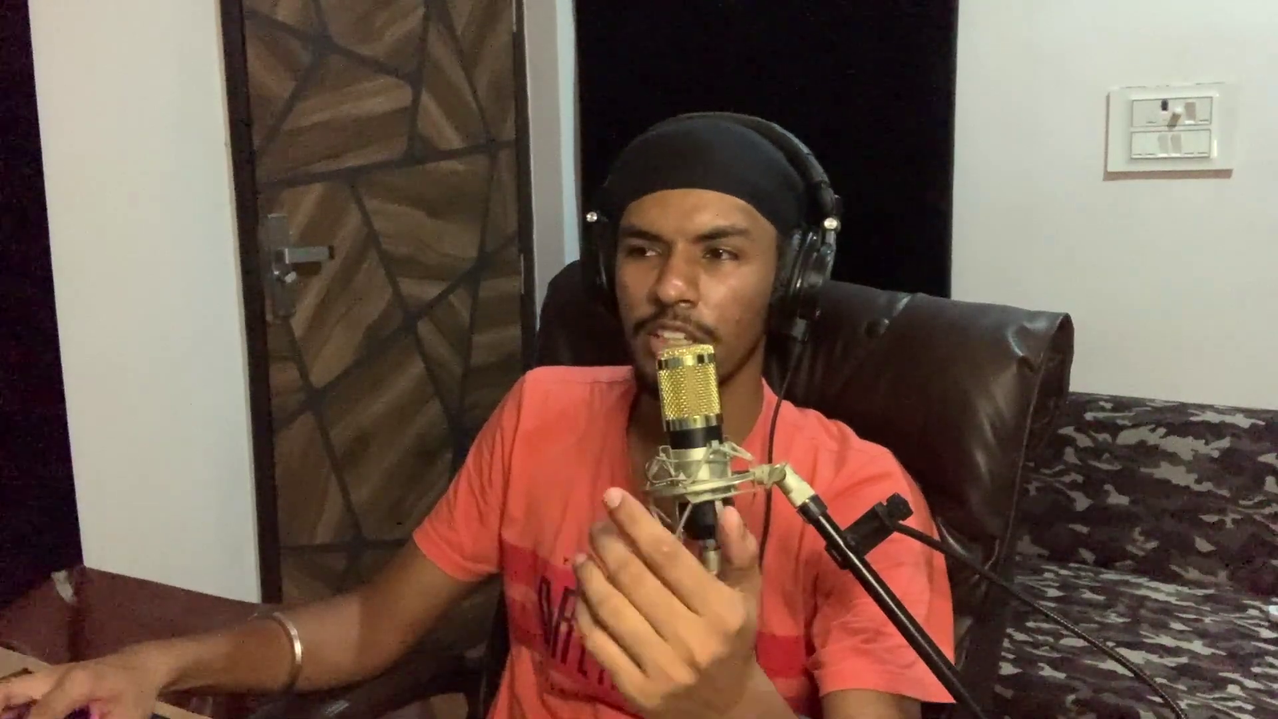
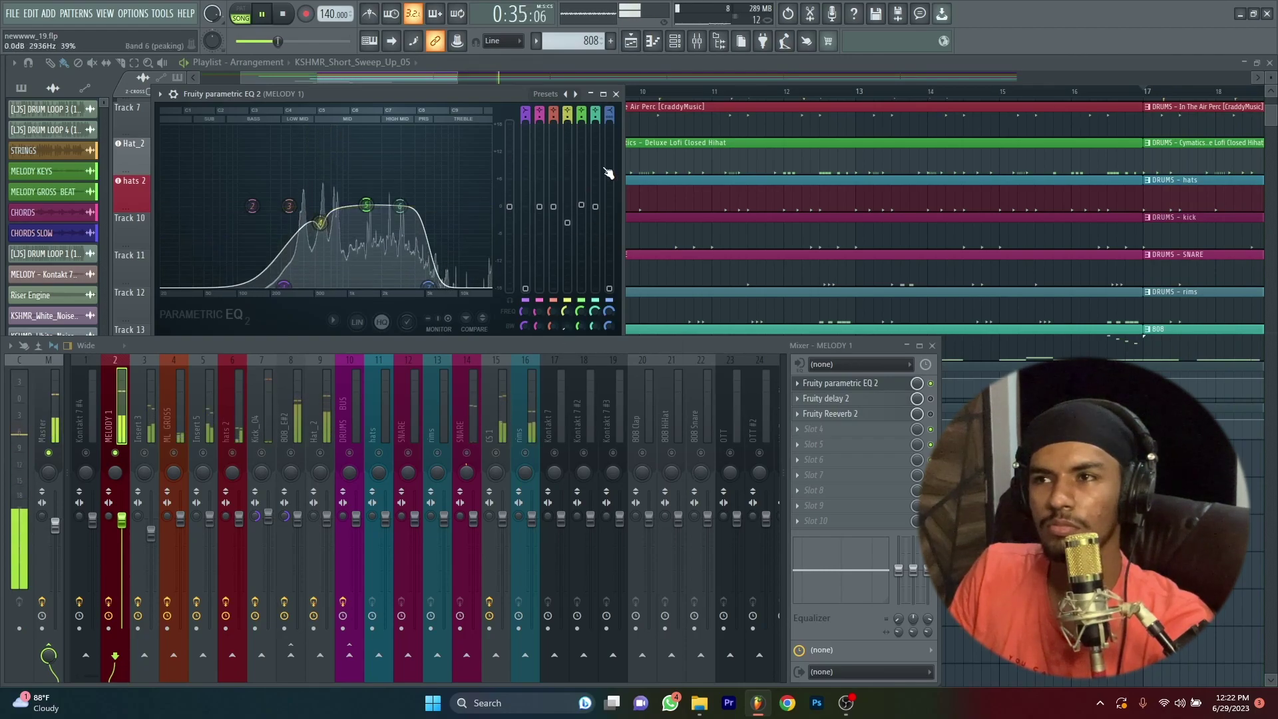
- Turn on Fruity delay 2 and Fruity Reeverb 2 on the MELODY 1 mixer track, with the reverb's dry level at 100%
{"action": "left_click", "coordinate": [838, 383]}
{"action": "key", "text": "space"}
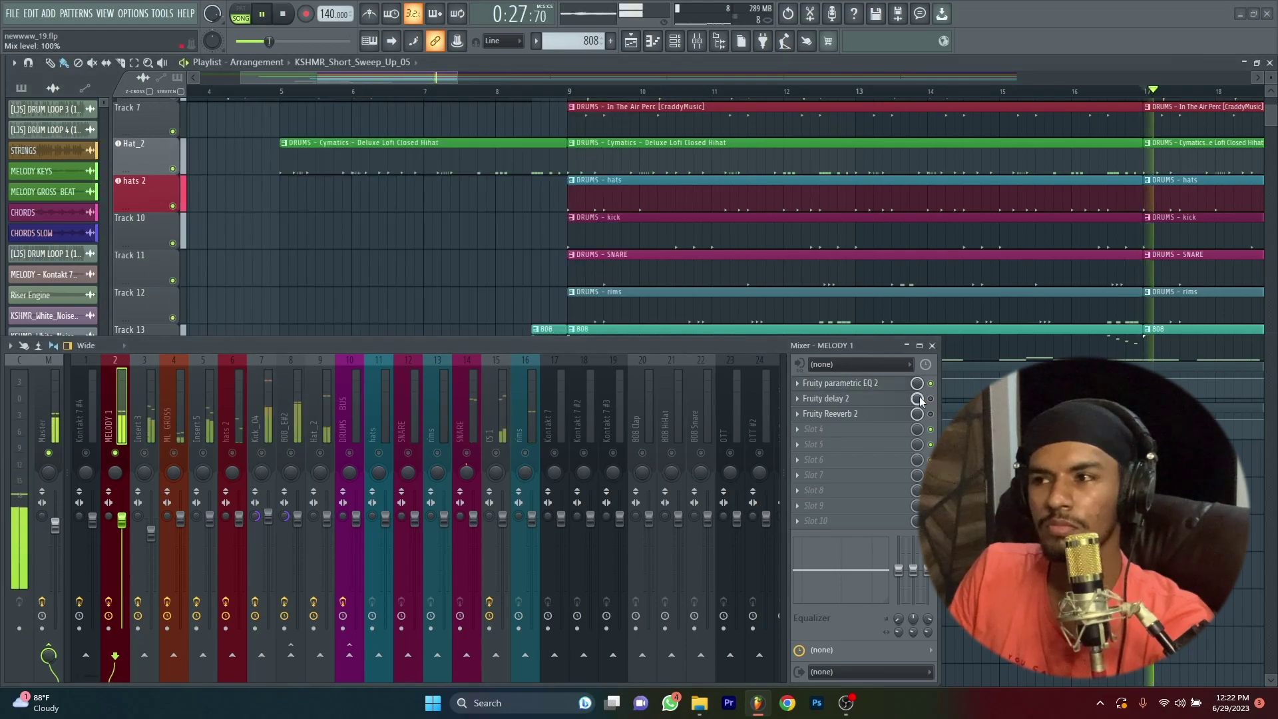
{"action": "key", "text": "space"}
{"action": "key", "text": "space"}
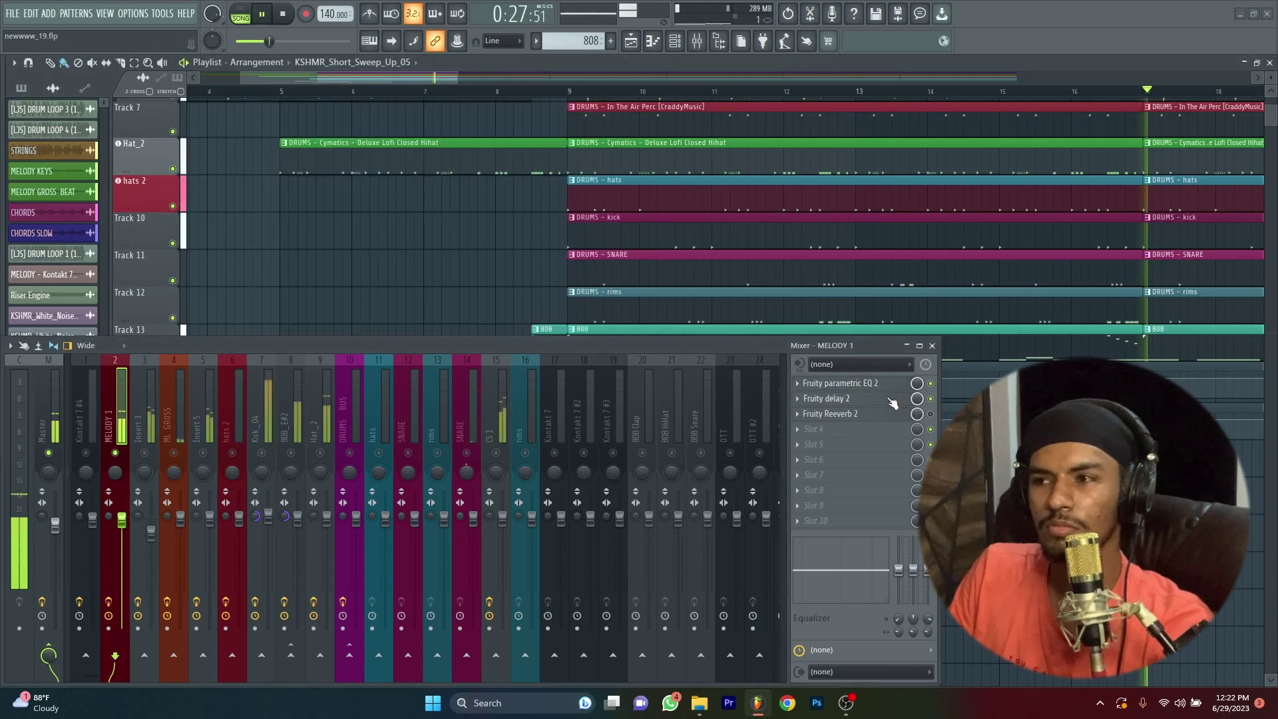
{"action": "left_click", "coordinate": [830, 413]}
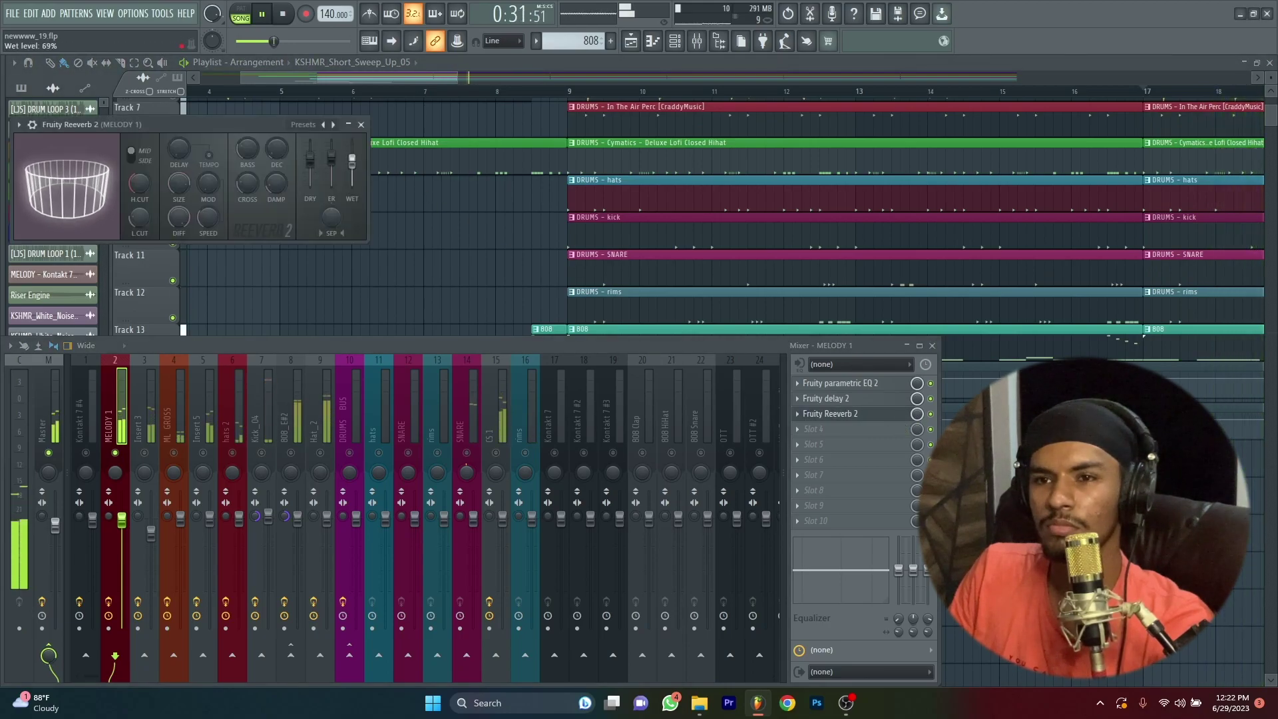
{"action": "left_click_drag", "start_coordinate": [310, 175], "coordinate": [313, 162]}
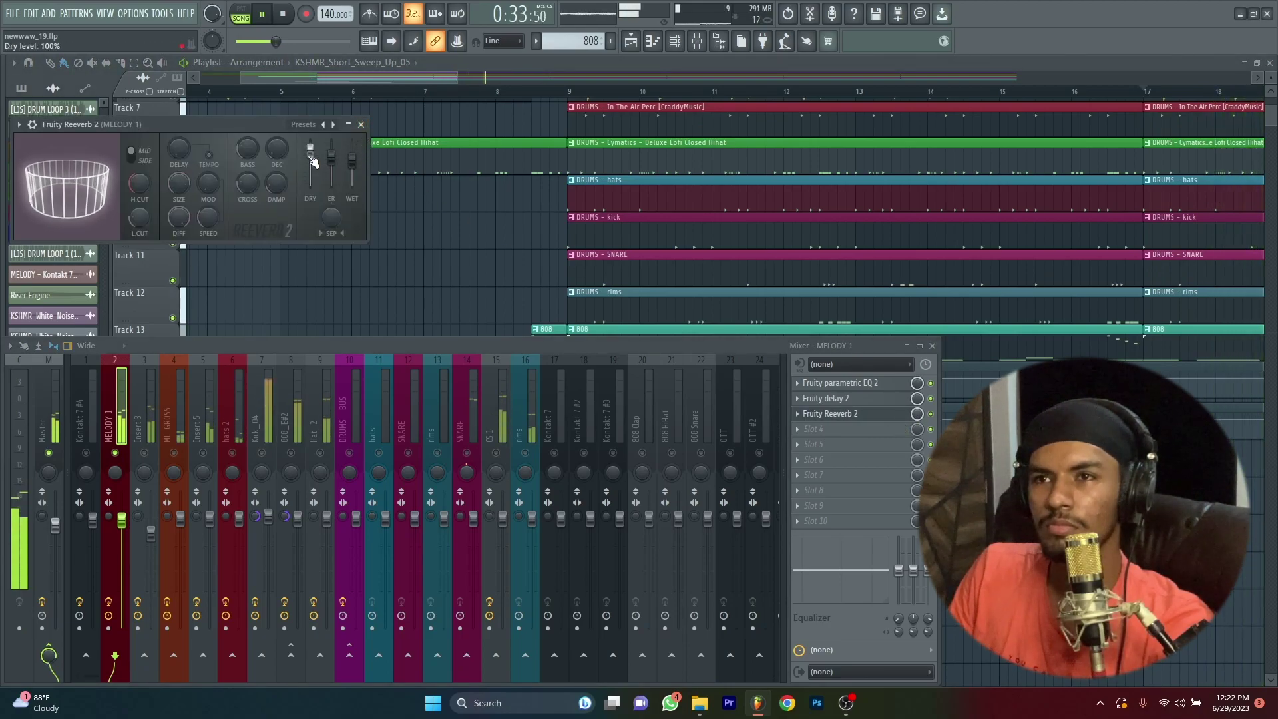
{"action": "left_click", "coordinate": [360, 125]}
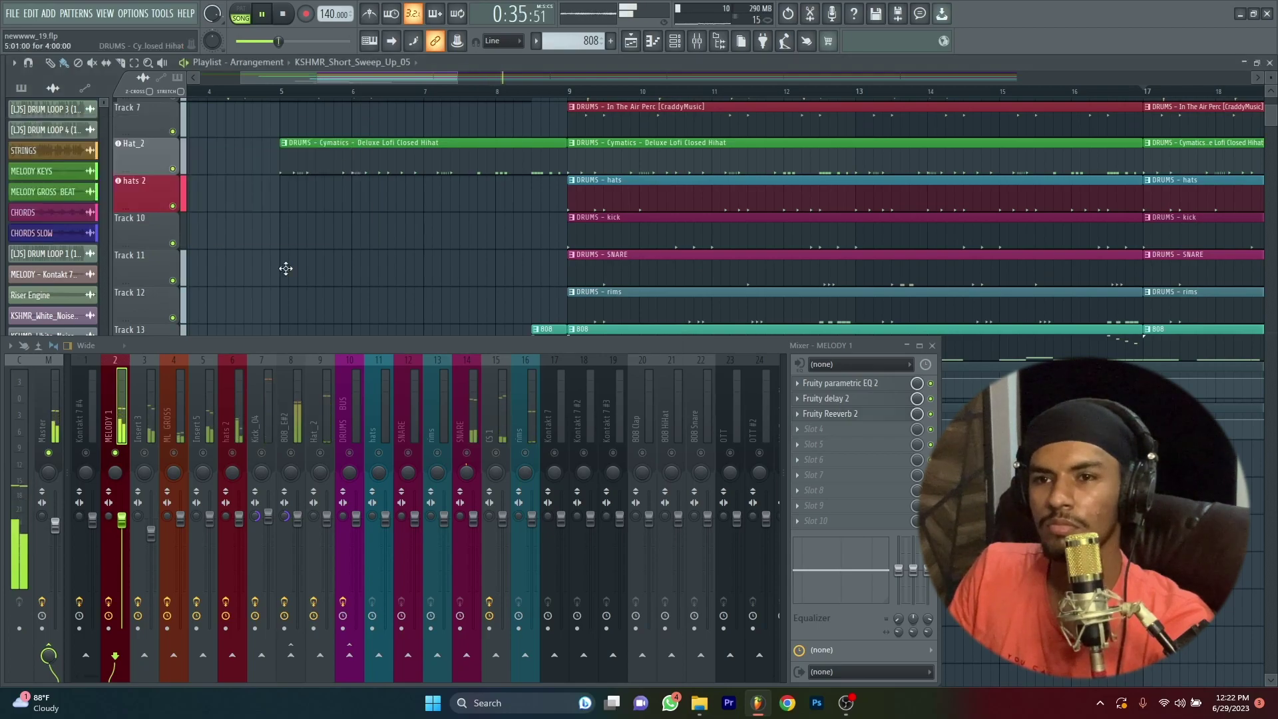
- Bypass Fruity Reeverb 2 on mixer track Insert 3 and open its Fruity parametric EQ 2
{"action": "left_click", "coordinate": [150, 409]}
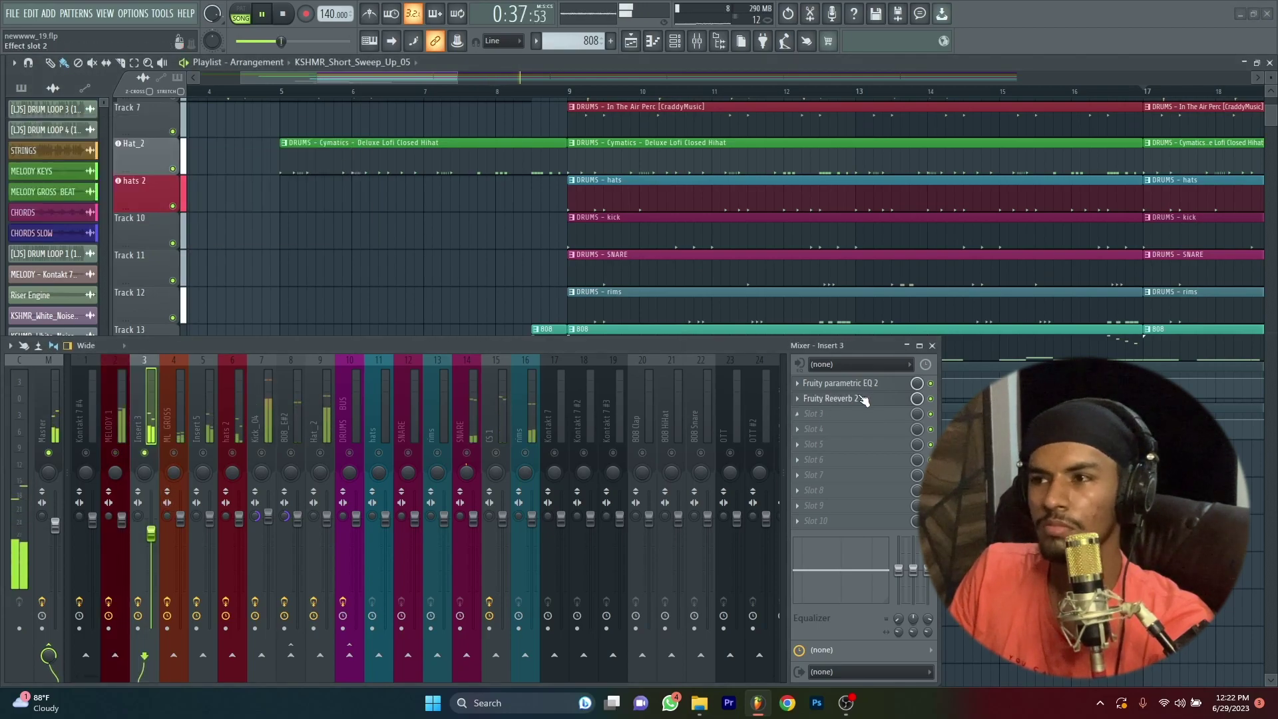
{"action": "left_click", "coordinate": [878, 384]}
{"action": "key", "text": "space"}
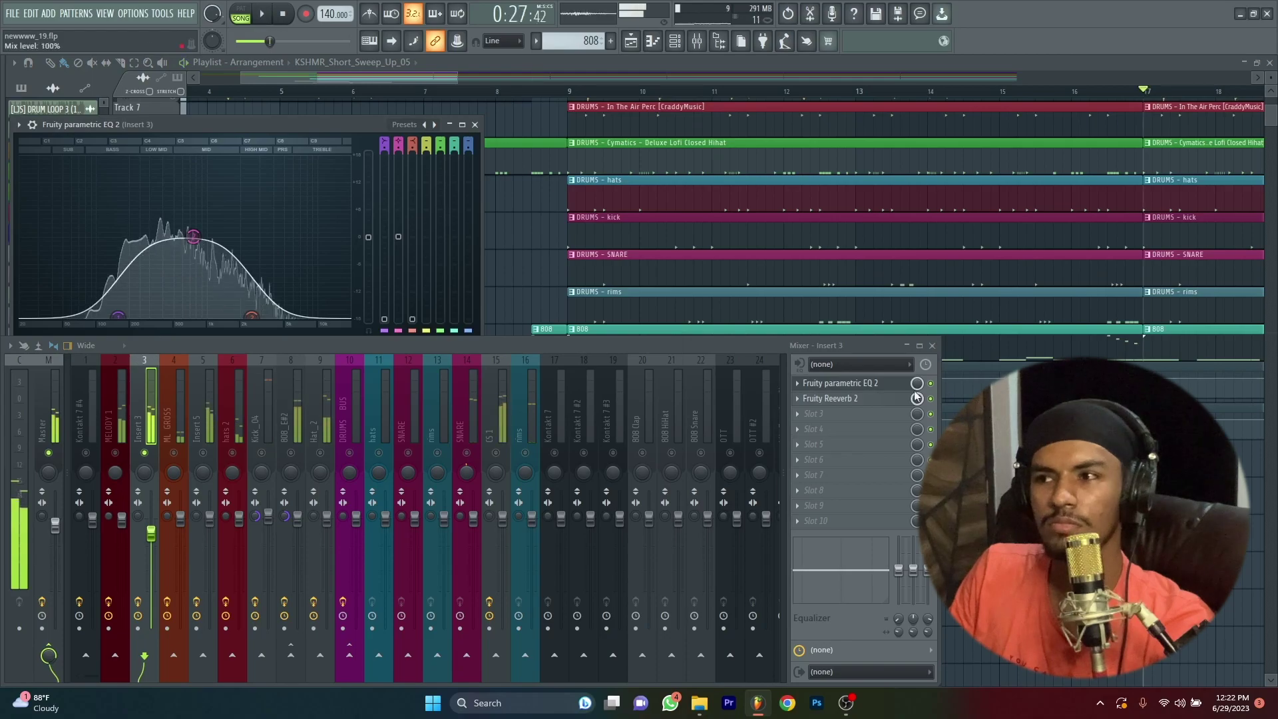
{"action": "left_click", "coordinate": [890, 390]}
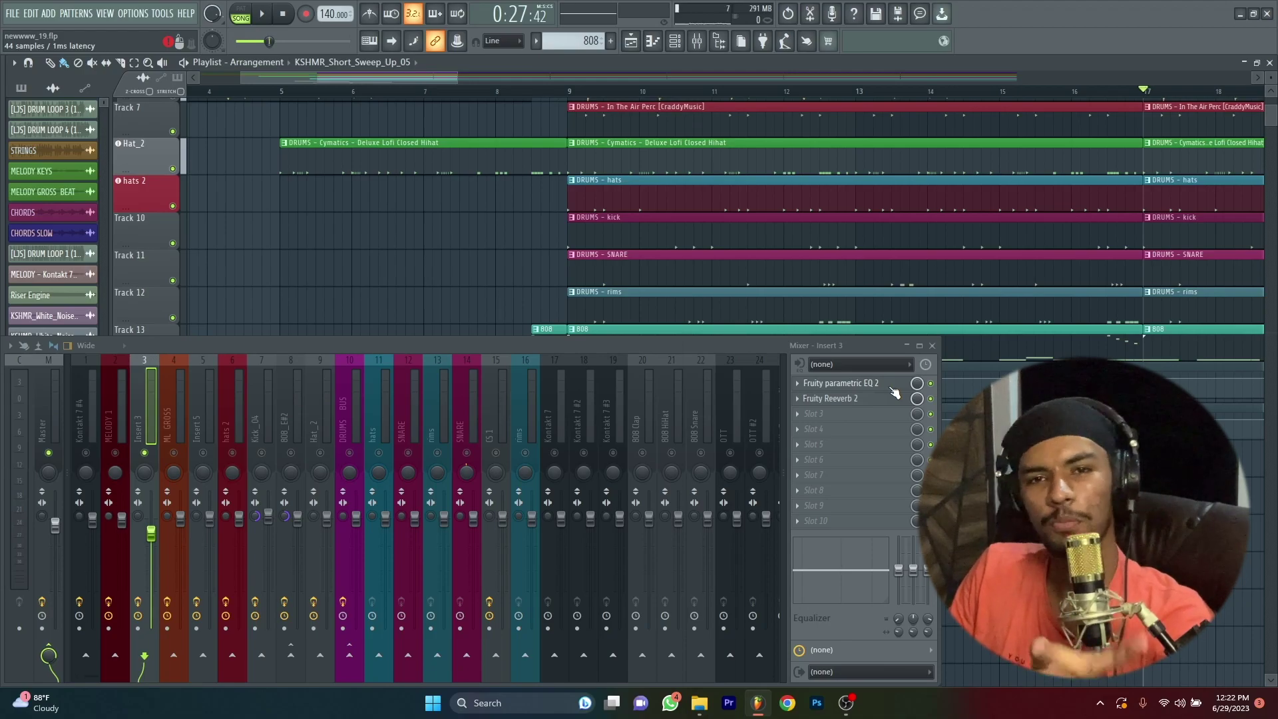
{"action": "left_click", "coordinate": [892, 389]}
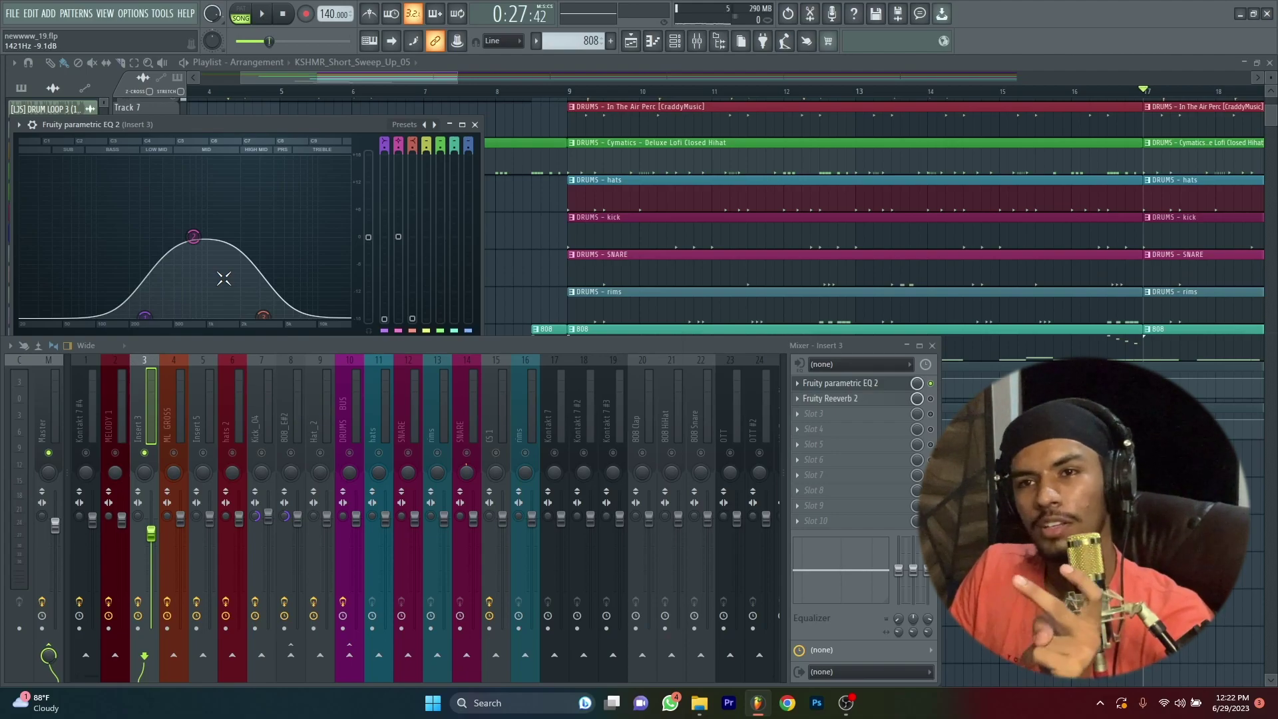
- Try Insert 3's EQ with the low cut moved down to 20 Hz and the high cut slightly higher, listening during playback
{"action": "left_click_drag", "start_coordinate": [126, 324], "coordinate": [22, 314]}
{"action": "key", "text": "space"}
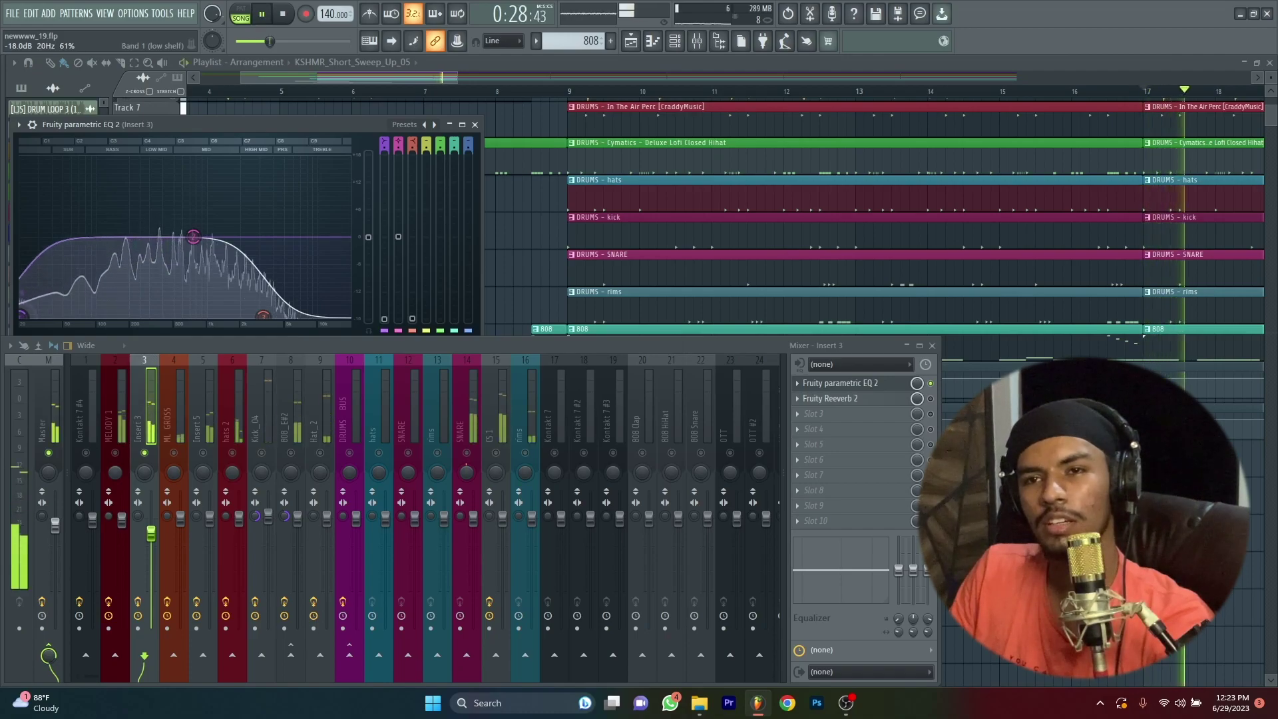
{"action": "mouse_move", "coordinate": [263, 316]}
{"action": "left_mouse_down"}
{"action": "mouse_move", "coordinate": [206, 316]}
{"action": "mouse_move", "coordinate": [280, 315]}
{"action": "mouse_move", "coordinate": [113, 316]}
{"action": "mouse_move", "coordinate": [270, 316]}
{"action": "left_mouse_up"}
{"action": "key", "text": "space"}
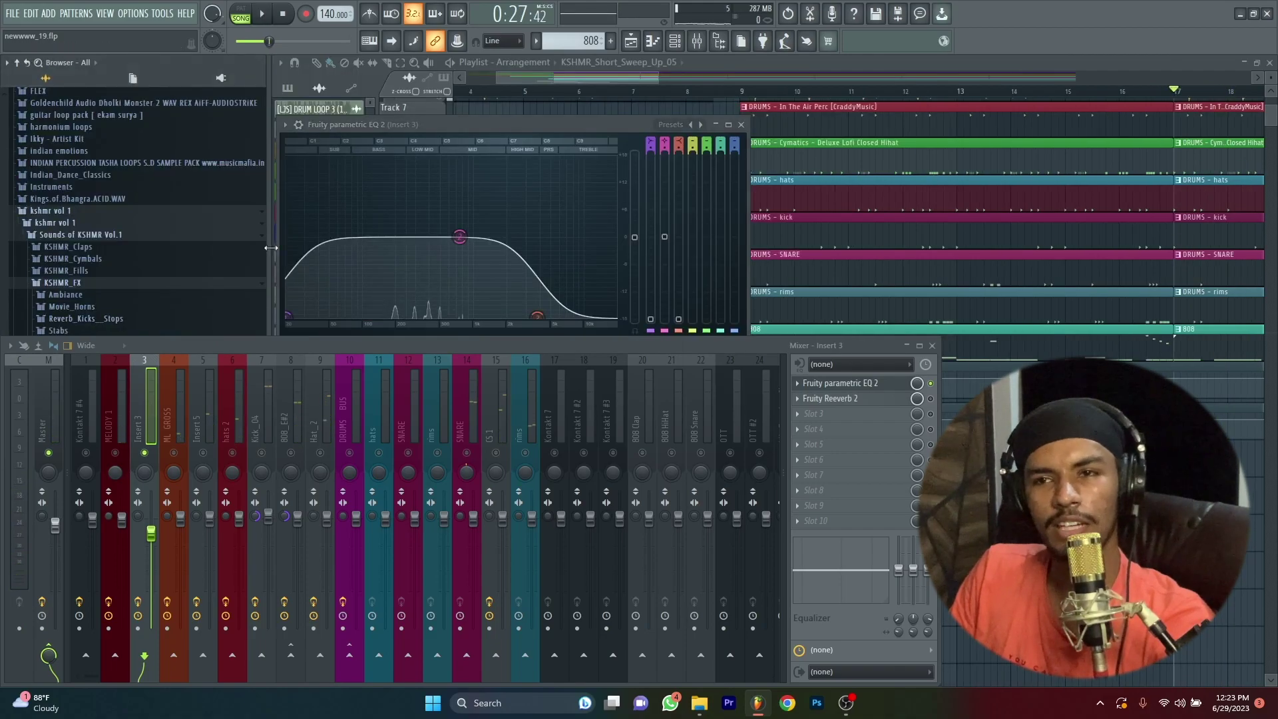
- Shape Insert 3's EQ with band 1 back up in the low mids, a slight mid boost and band 3 at 4242 Hz
{"action": "left_click_drag", "start_coordinate": [22, 315], "coordinate": [147, 315]}
{"action": "key", "text": "space"}
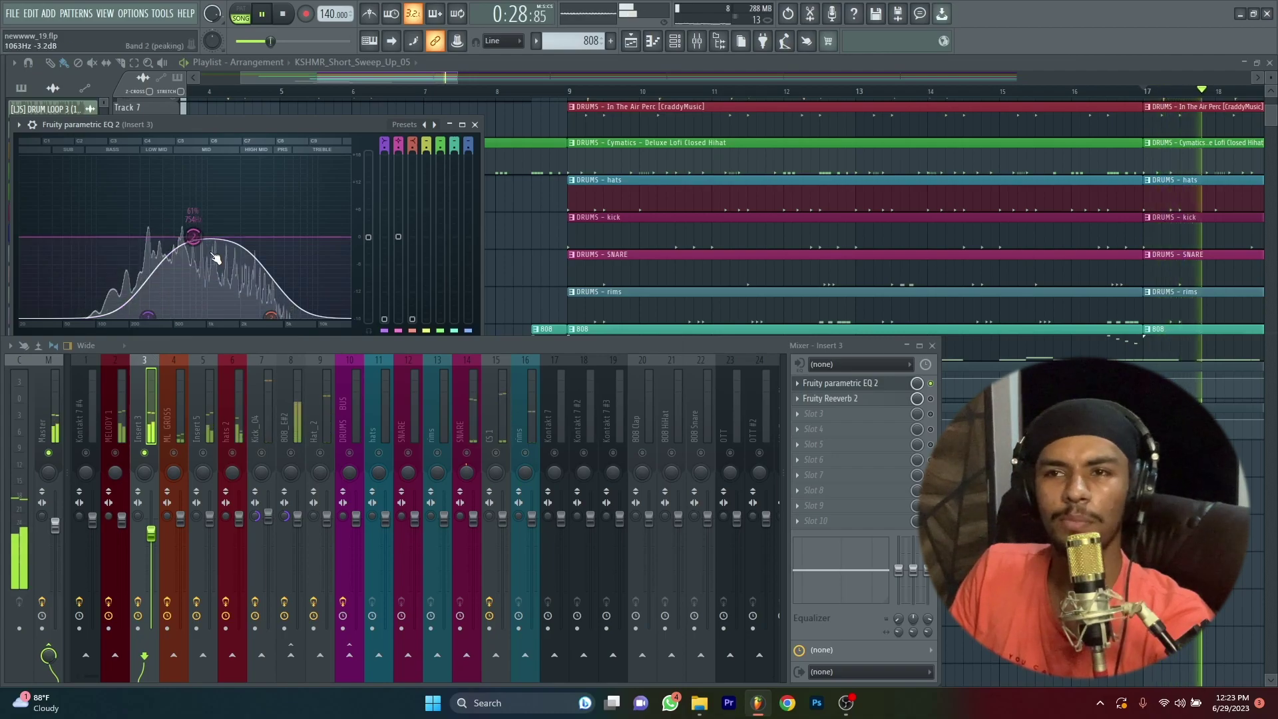
{"action": "left_click_drag", "start_coordinate": [193, 237], "coordinate": [212, 235]}
{"action": "left_click_drag", "start_coordinate": [271, 316], "coordinate": [275, 315]}
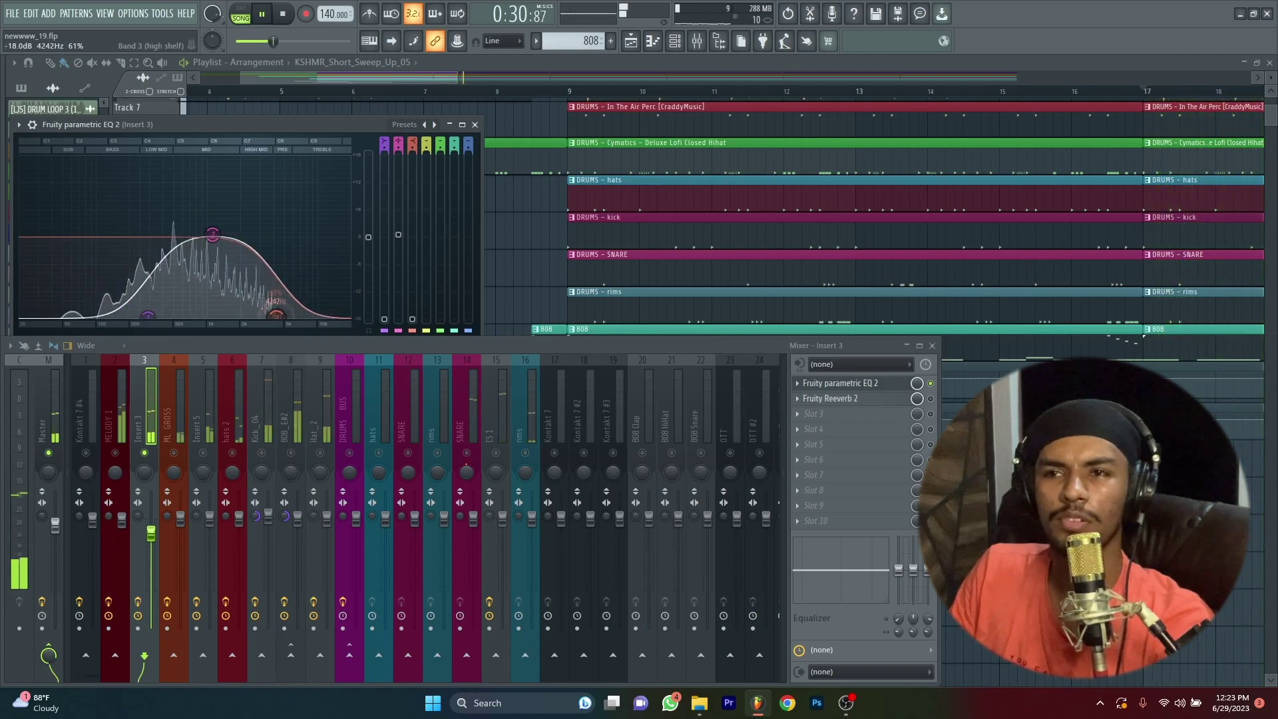
{"action": "mouse_move", "coordinate": [212, 234]}
{"action": "left_mouse_down"}
{"action": "mouse_move", "coordinate": [217, 217]}
{"action": "mouse_move", "coordinate": [245, 221]}
{"action": "mouse_move", "coordinate": [215, 225]}
{"action": "left_mouse_up"}
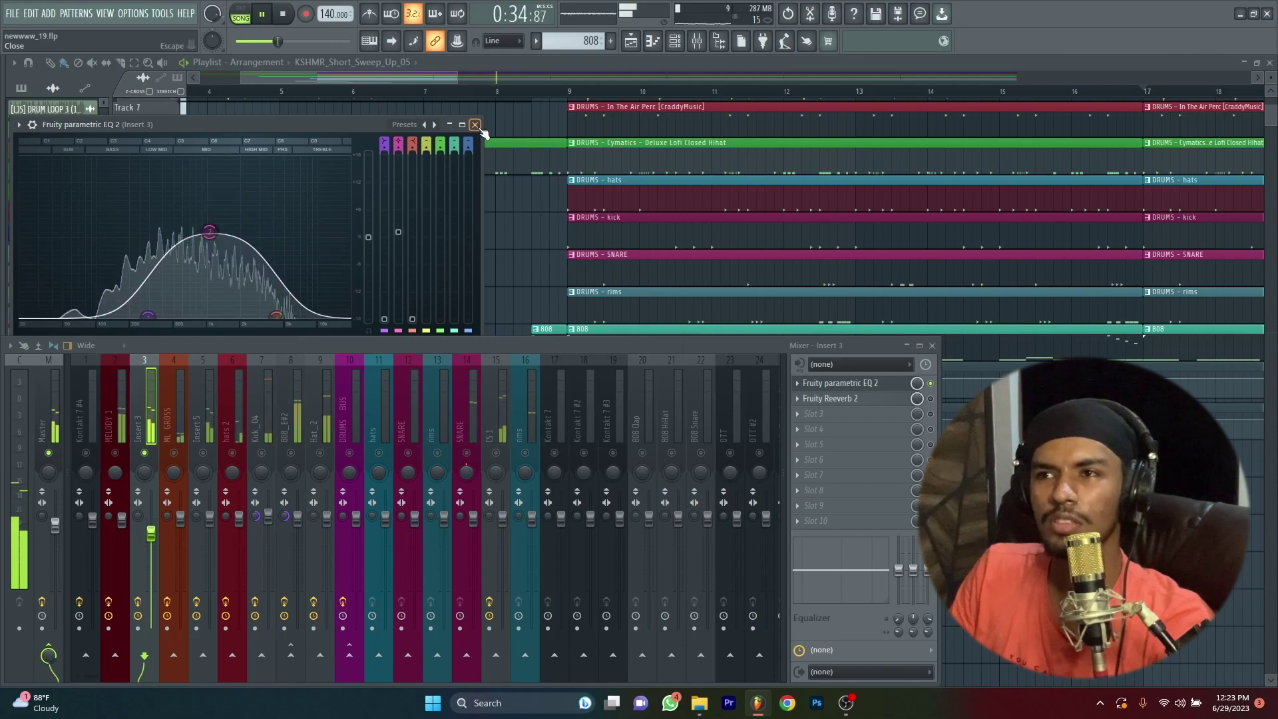
{"action": "left_click", "coordinate": [475, 125]}
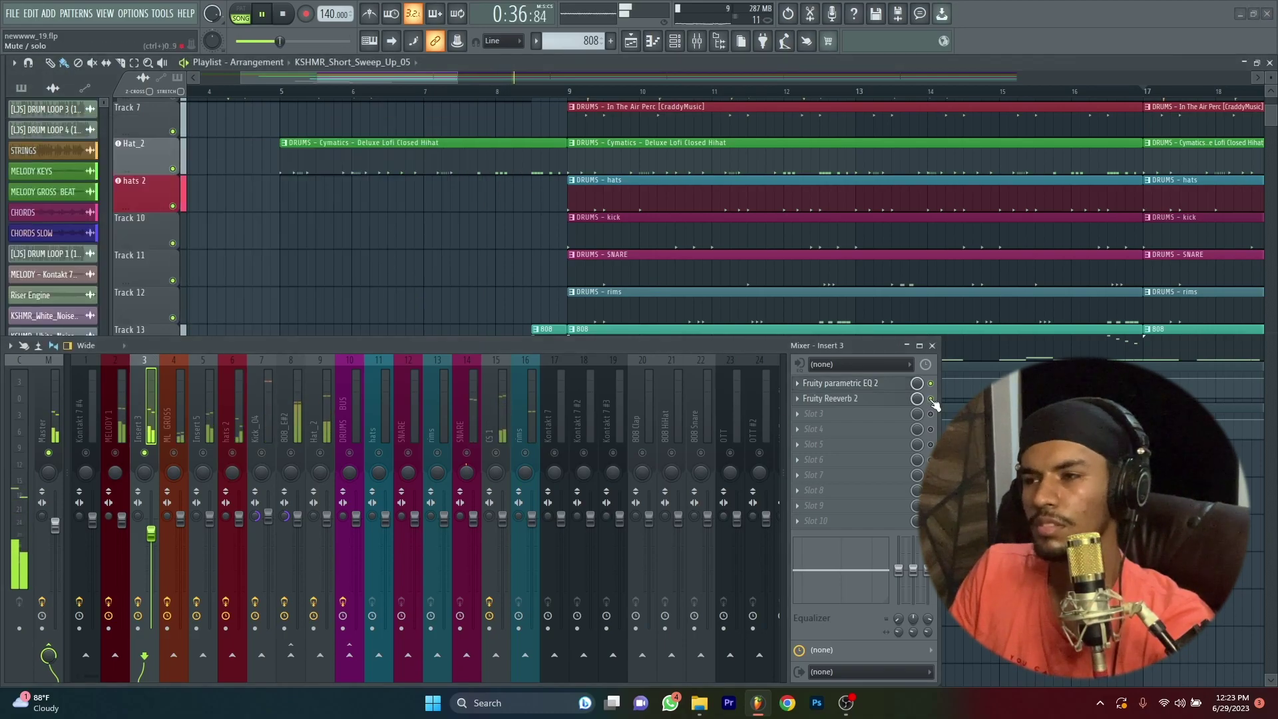
- Set the wet level of Insert 3's Fruity Reeverb 2 to 39% during playback
{"action": "left_click", "coordinate": [832, 398]}
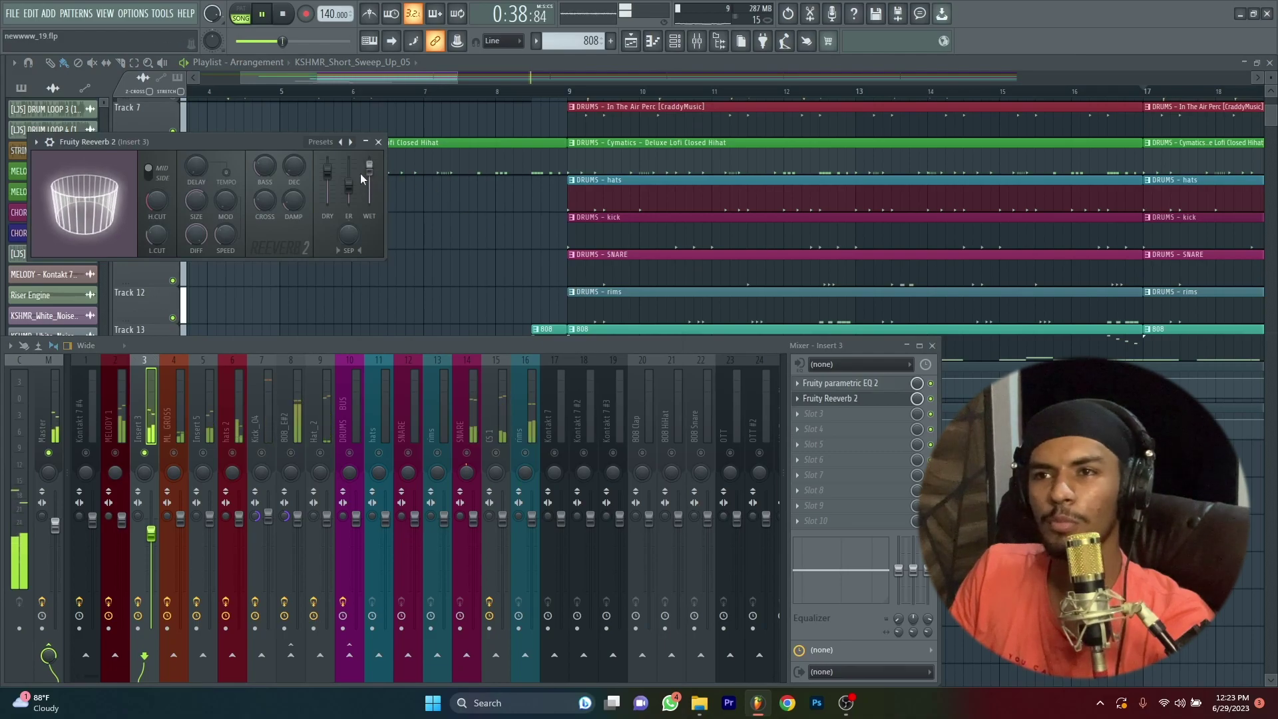
{"action": "left_click_drag", "start_coordinate": [370, 173], "coordinate": [369, 181]}
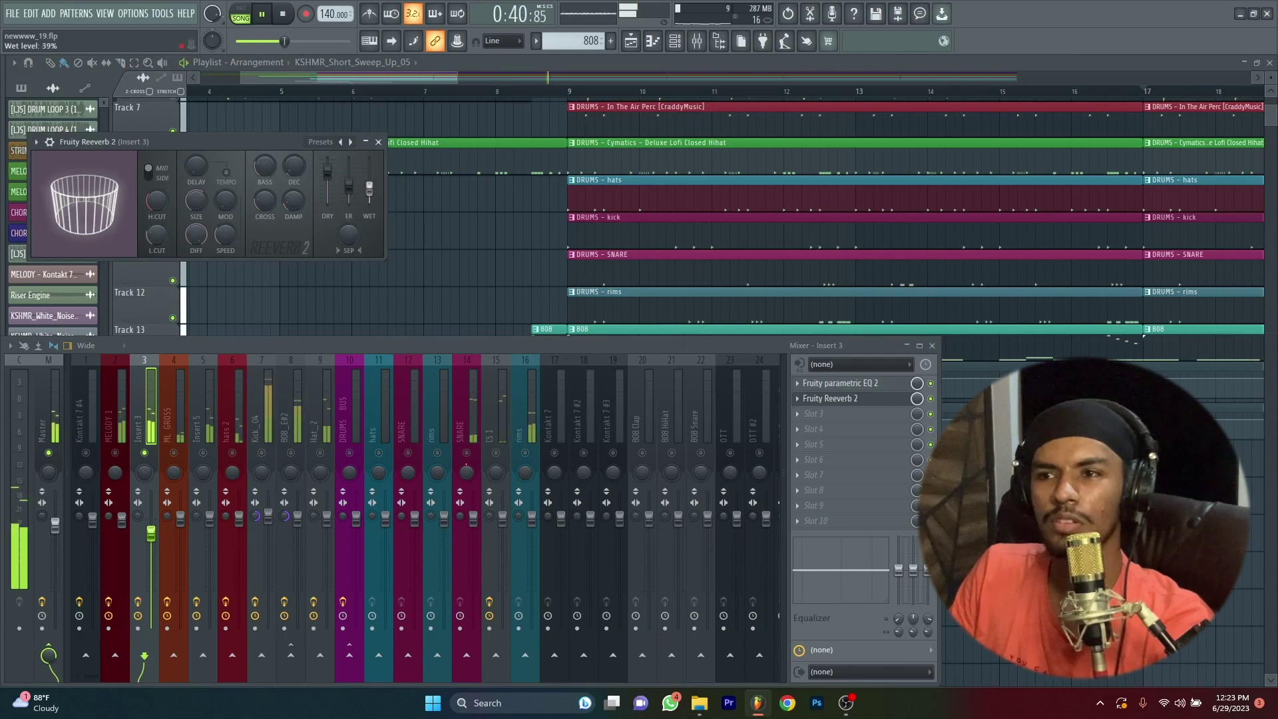
{"action": "left_click", "coordinate": [379, 142]}
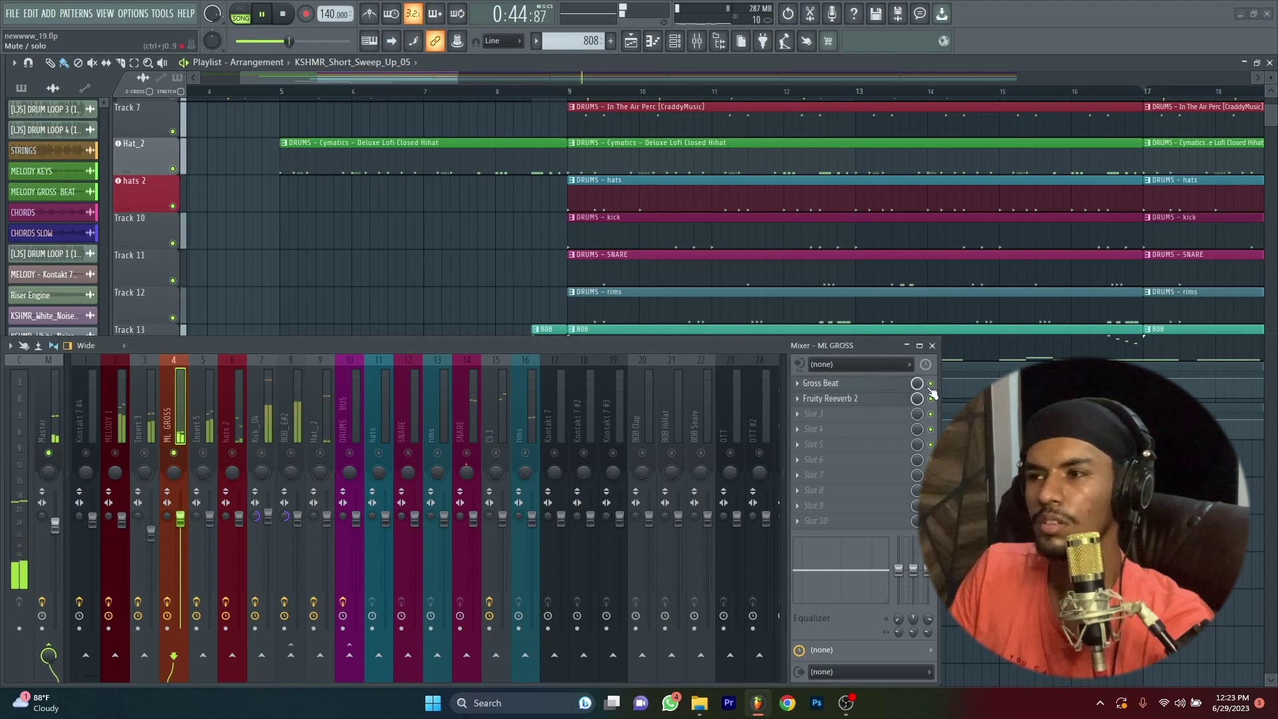
- Compare the ML GROSS mixer track with its effects bypassed, view its Gross Beat time curve and turn Gross Beat back on
{"action": "left_click", "coordinate": [878, 398]}
{"action": "left_click", "coordinate": [878, 398]}
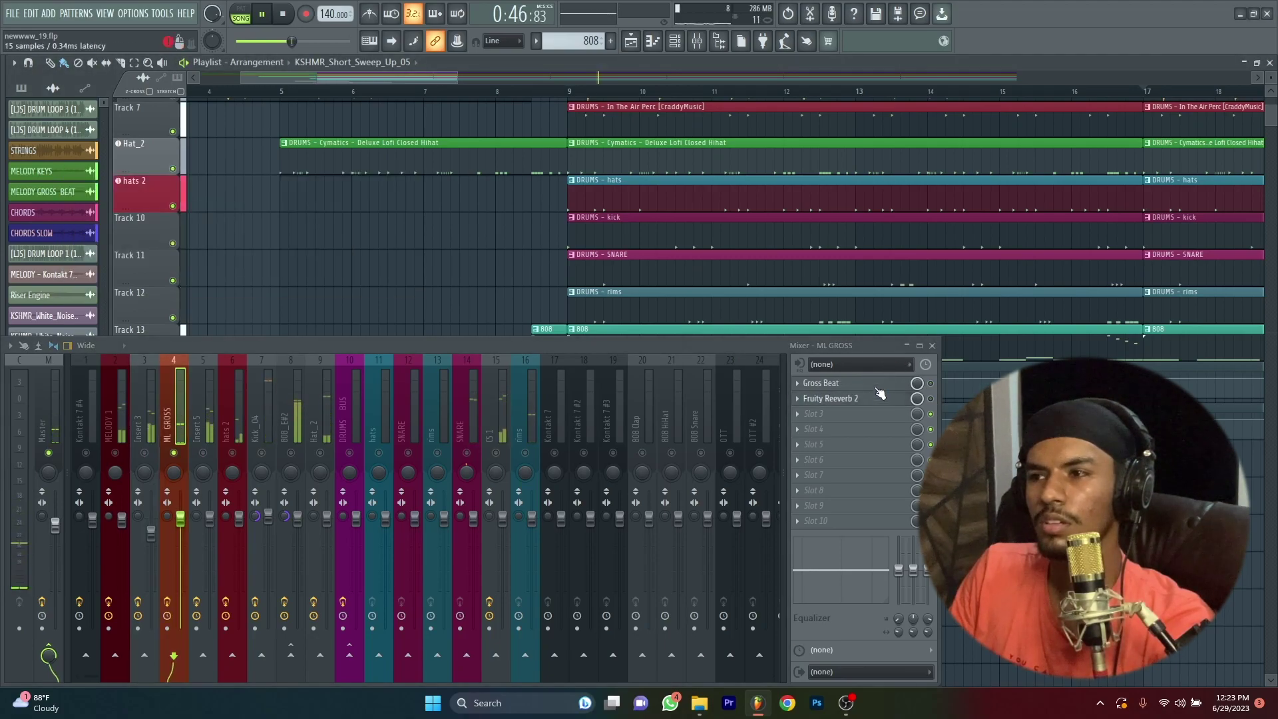
{"action": "left_click", "coordinate": [879, 384]}
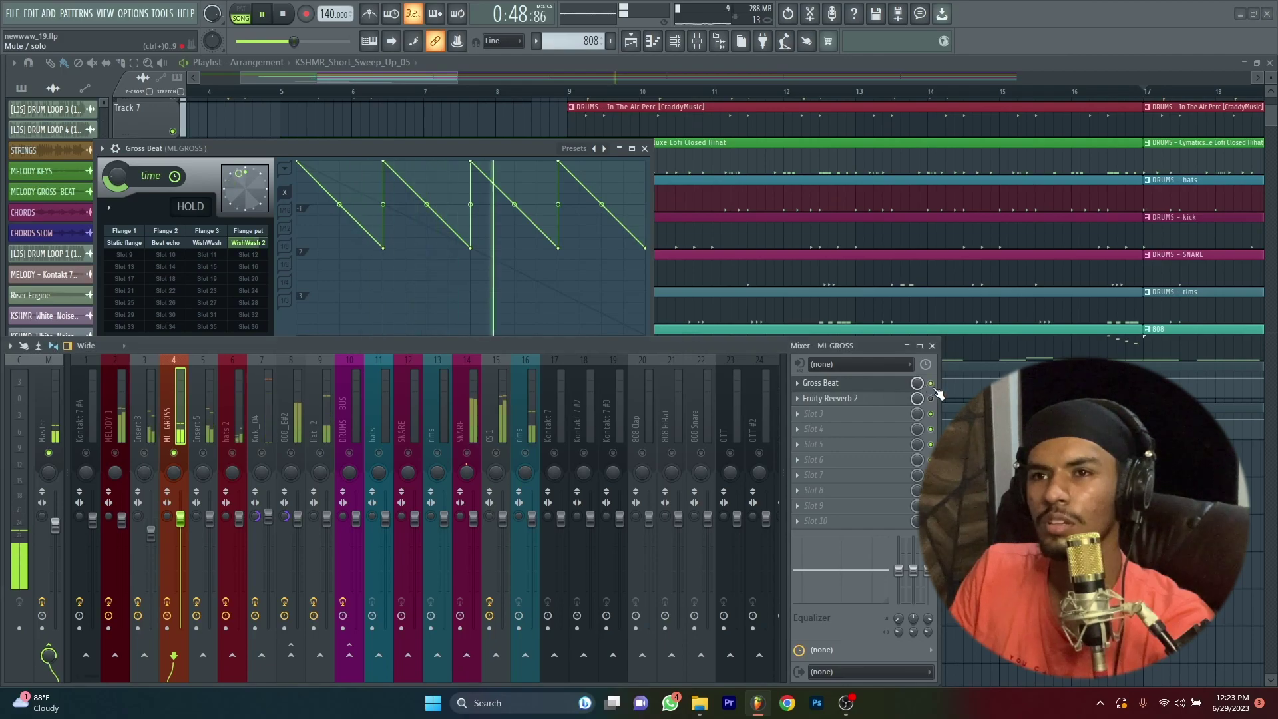
{"action": "left_click", "coordinate": [890, 384]}
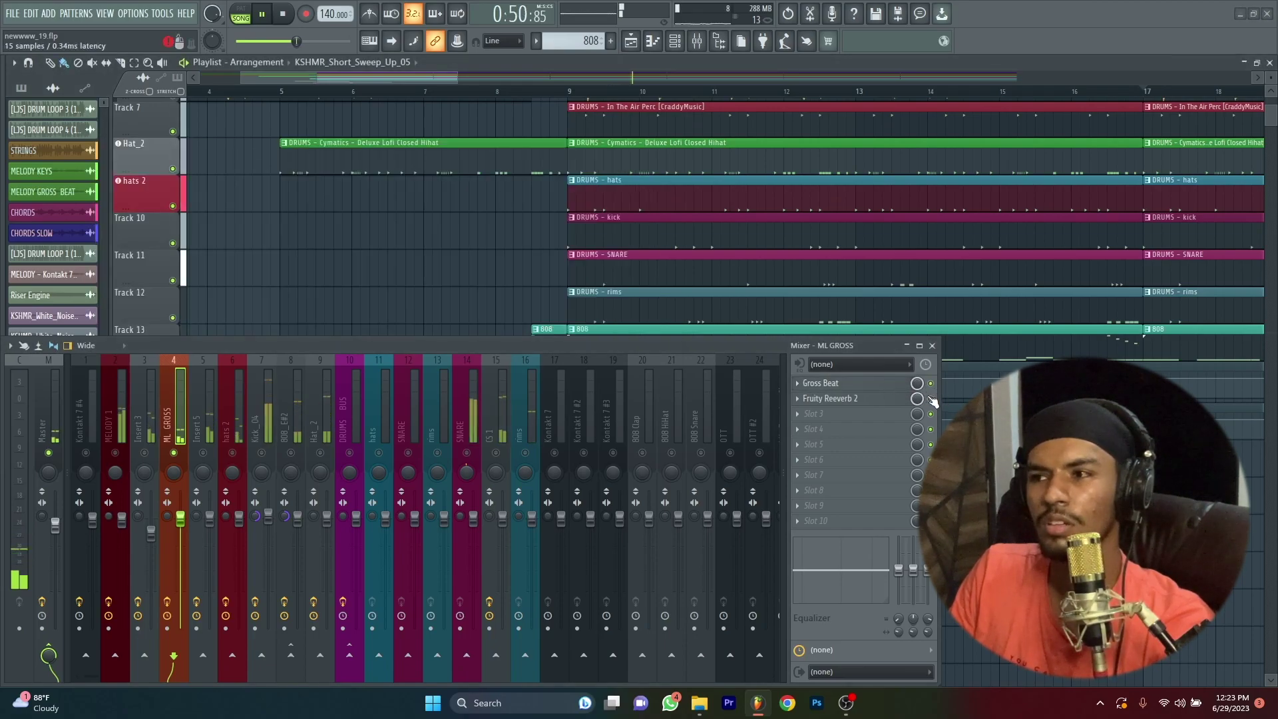
- Turn on Fruity Reeverb 2 on the ML GROSS track and set its wet level to 73%, with the dry level at 100%
{"action": "left_click", "coordinate": [900, 402]}
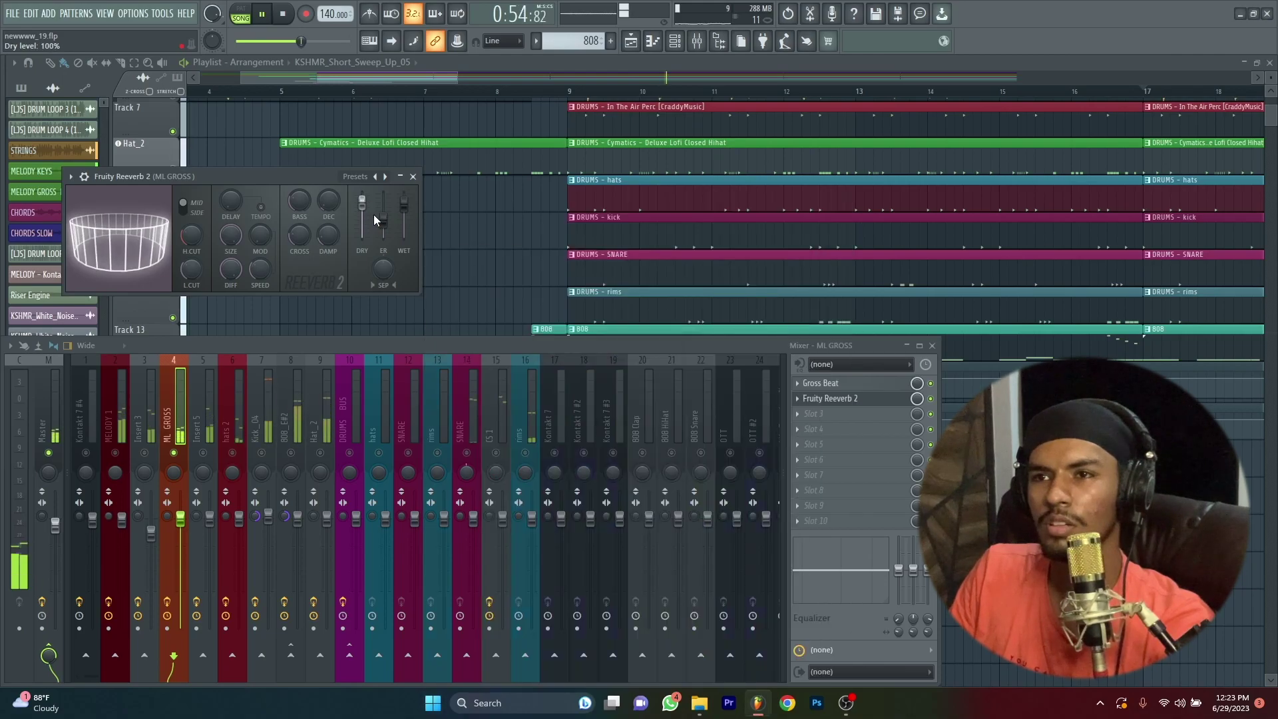
{"action": "key", "text": "space"}
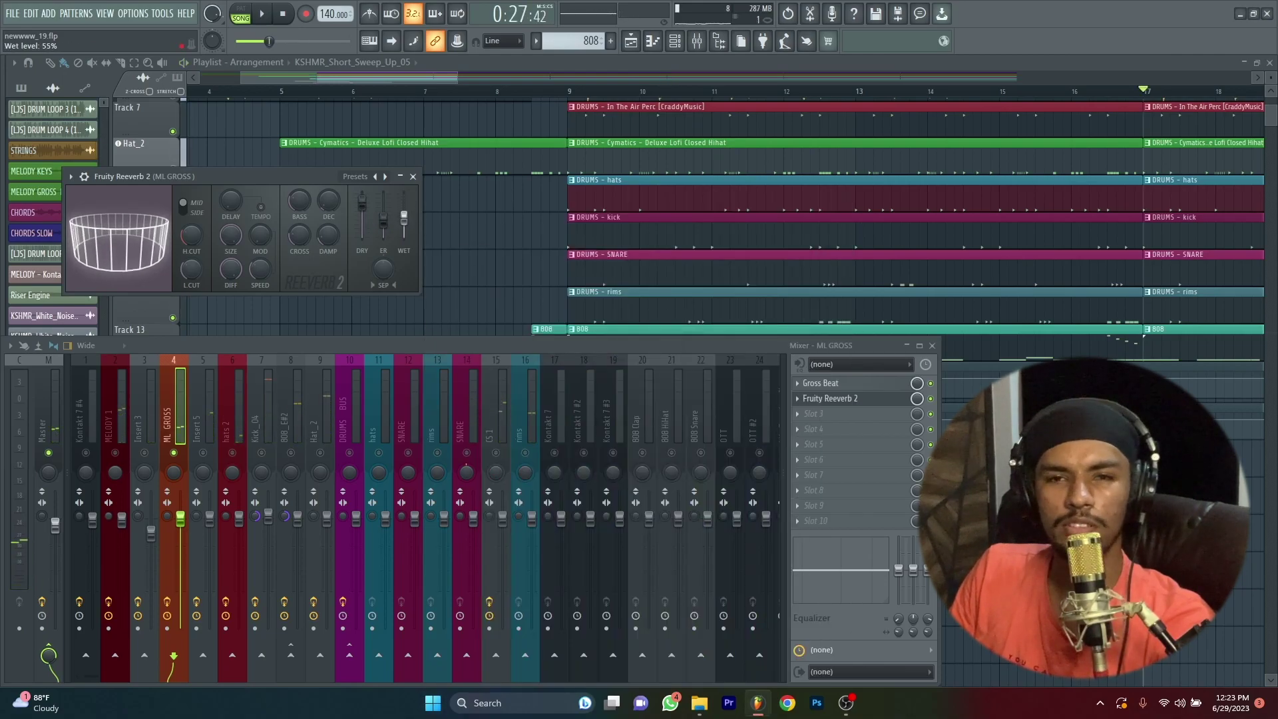
{"action": "key", "text": "space"}
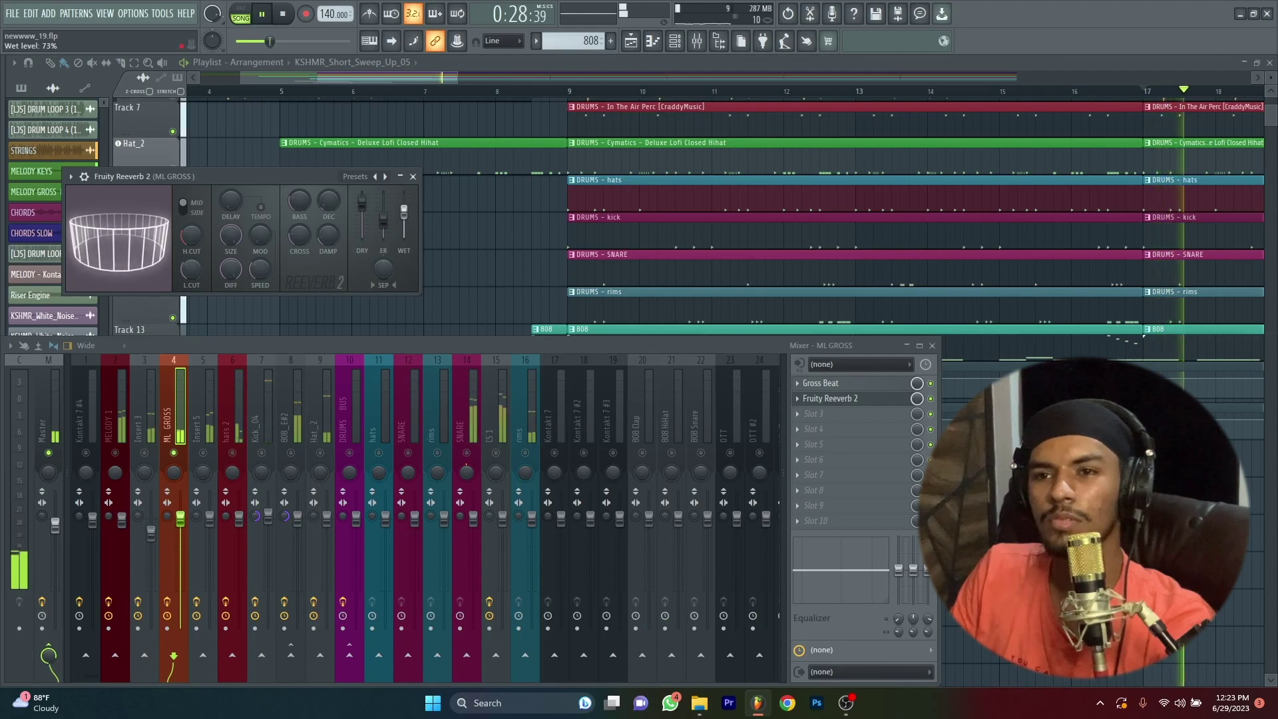
{"action": "left_click", "coordinate": [413, 176]}
- Inspect Gross Beat on mixer track Insert 5 and compare the sound with it off and on, leaving it enabled
{"action": "left_click", "coordinate": [209, 429]}
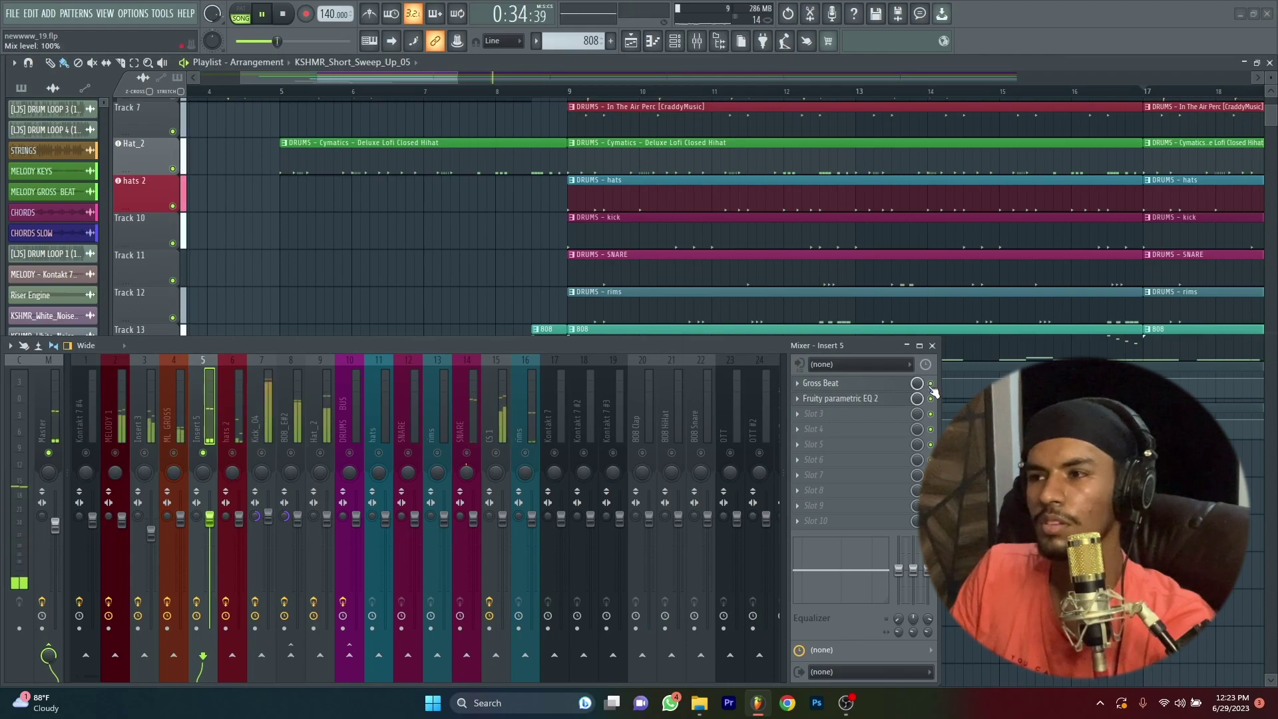
{"action": "left_click", "coordinate": [866, 384]}
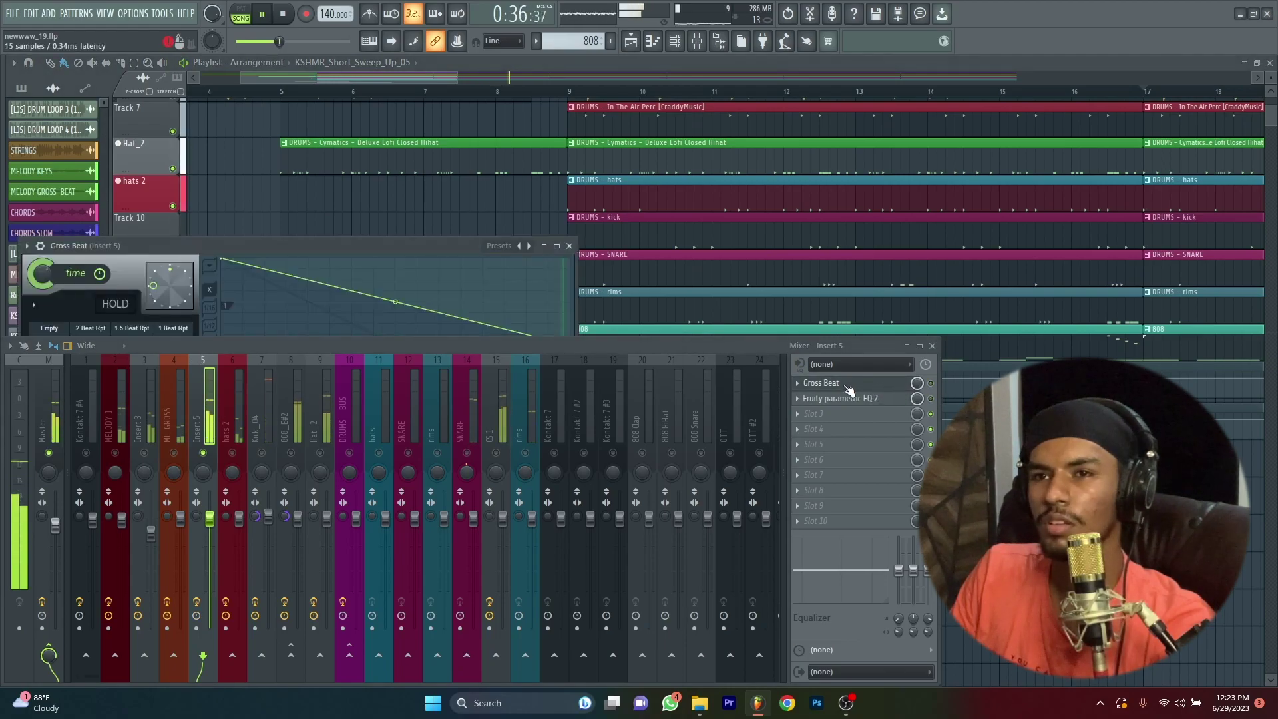
{"action": "left_click_drag", "start_coordinate": [459, 245], "coordinate": [665, 65]}
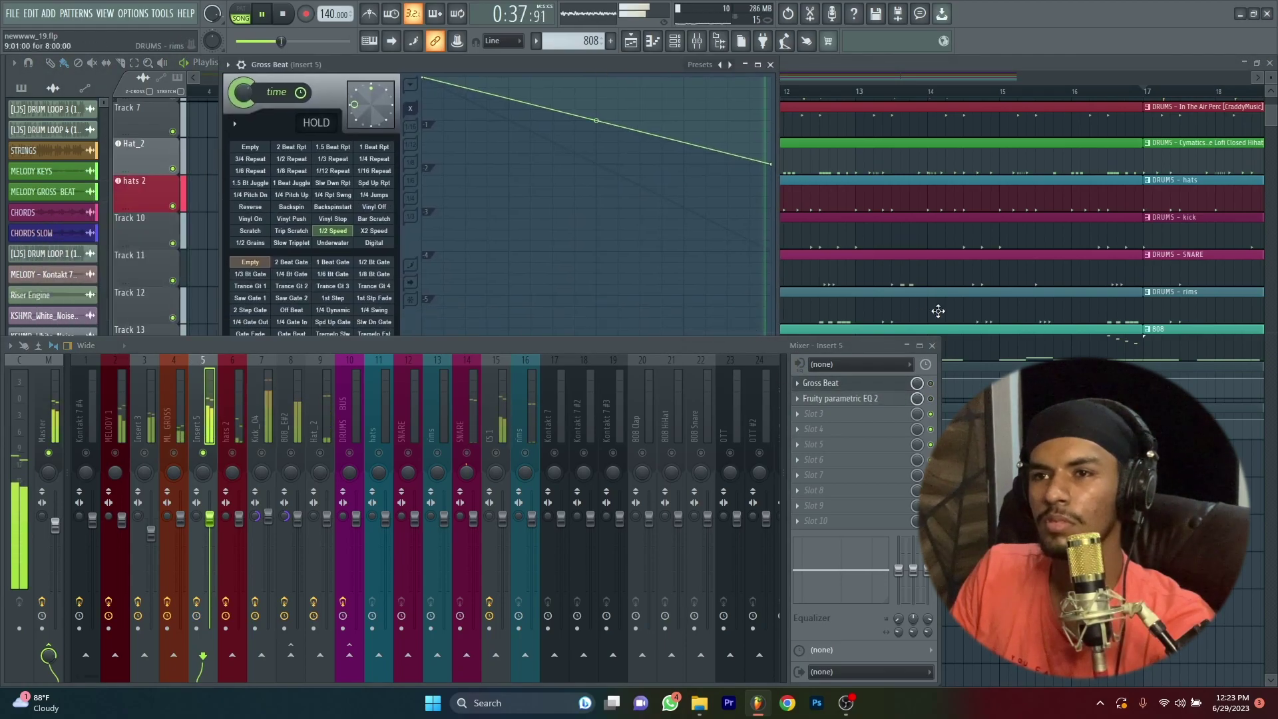
{"action": "left_click", "coordinate": [930, 384]}
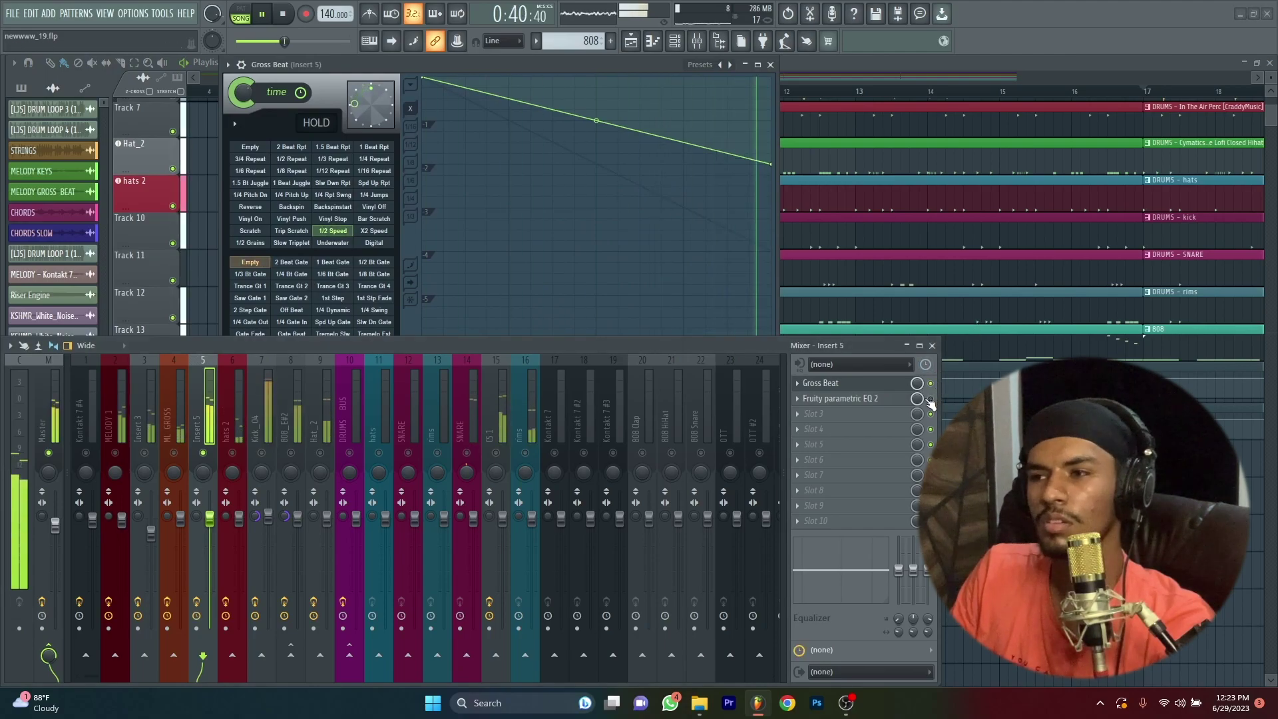
{"action": "key", "text": "Escape"}
- Turn on Fruity parametric EQ 2 on Insert 5 and lower its band 1 high-pass to 187 Hz
{"action": "left_click", "coordinate": [907, 399]}
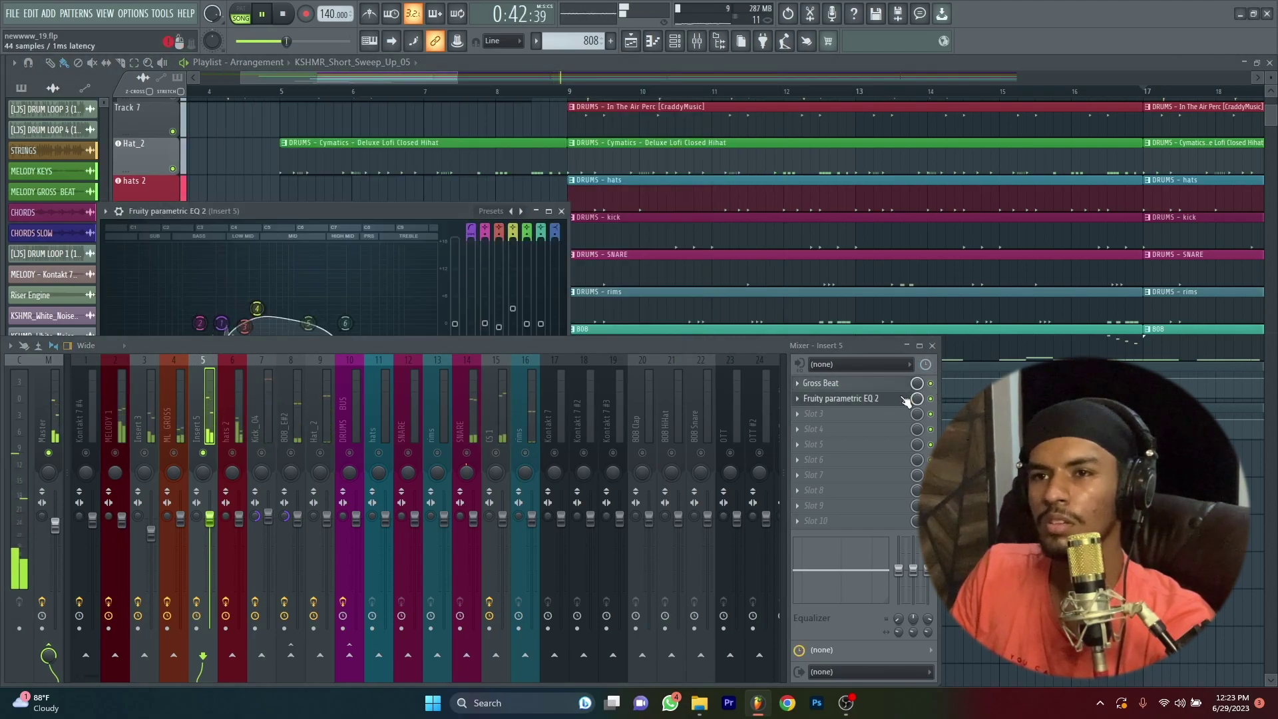
{"action": "left_click_drag", "start_coordinate": [420, 215], "coordinate": [689, 61]}
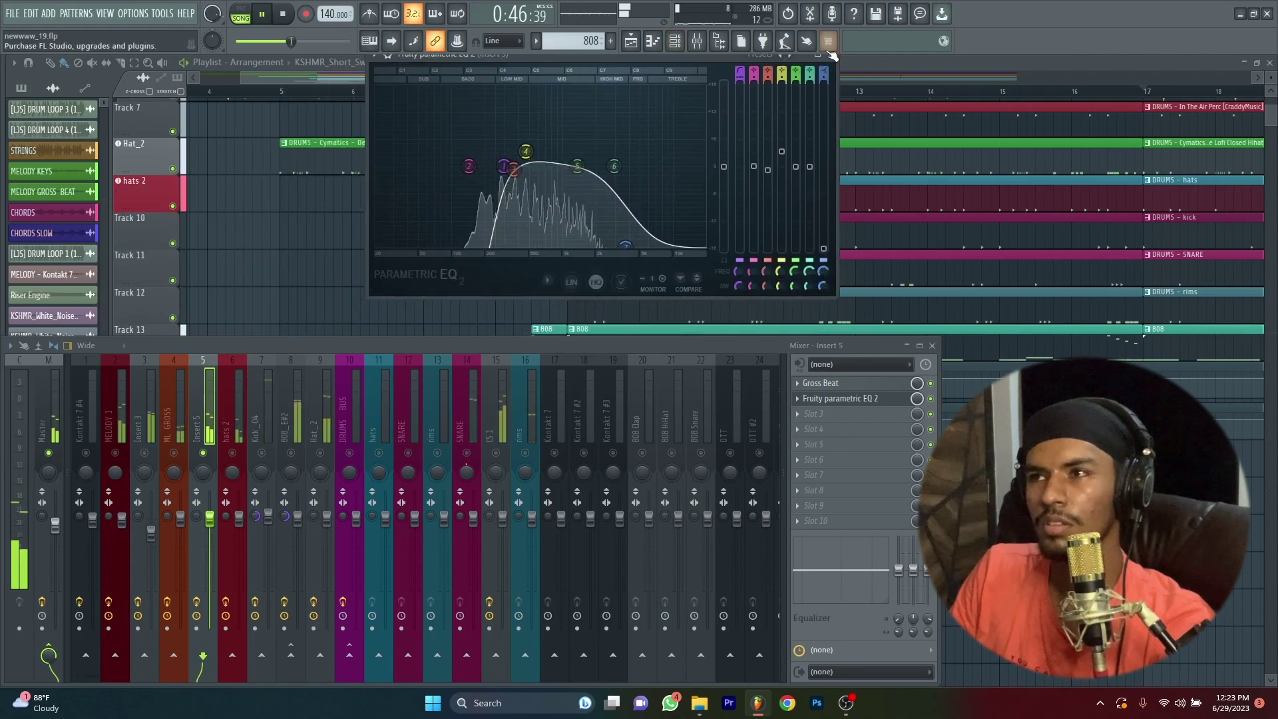
{"action": "mouse_move", "coordinate": [511, 172]}
{"action": "left_mouse_down"}
{"action": "mouse_move", "coordinate": [521, 160]}
{"action": "mouse_move", "coordinate": [513, 183]}
{"action": "mouse_move", "coordinate": [491, 166]}
{"action": "left_mouse_up"}
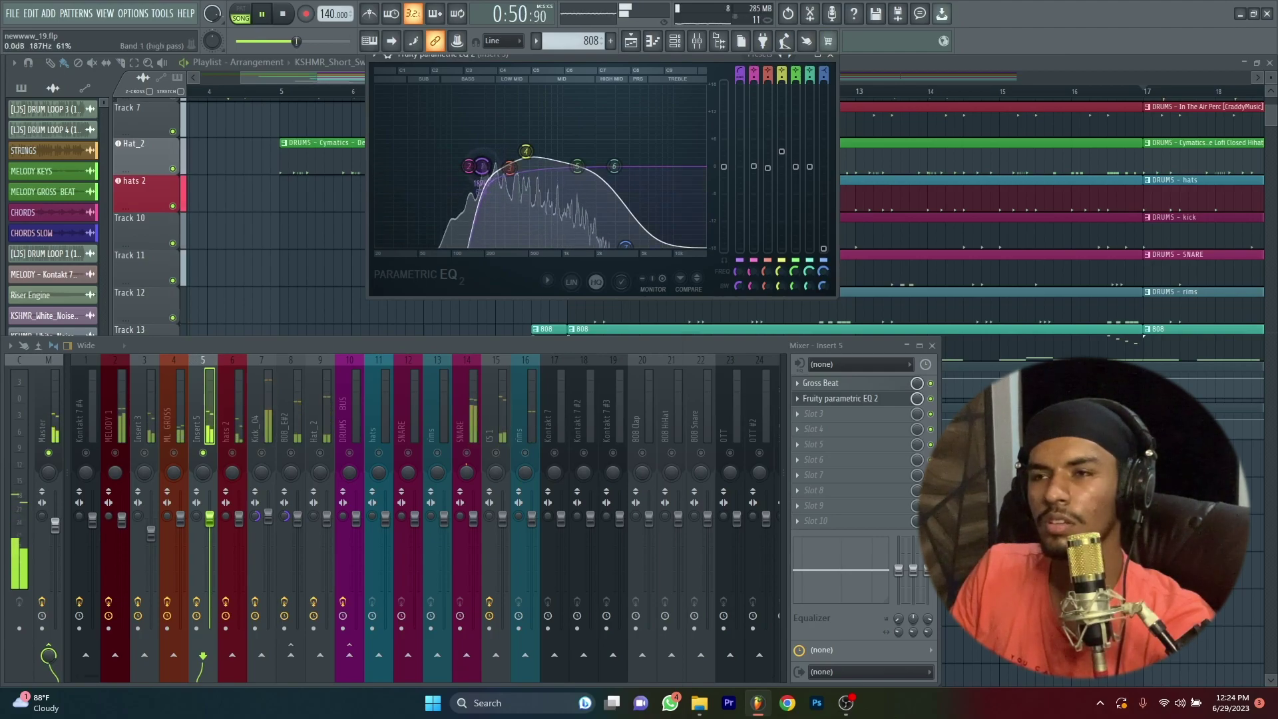
{"action": "left_click", "coordinate": [837, 59]}
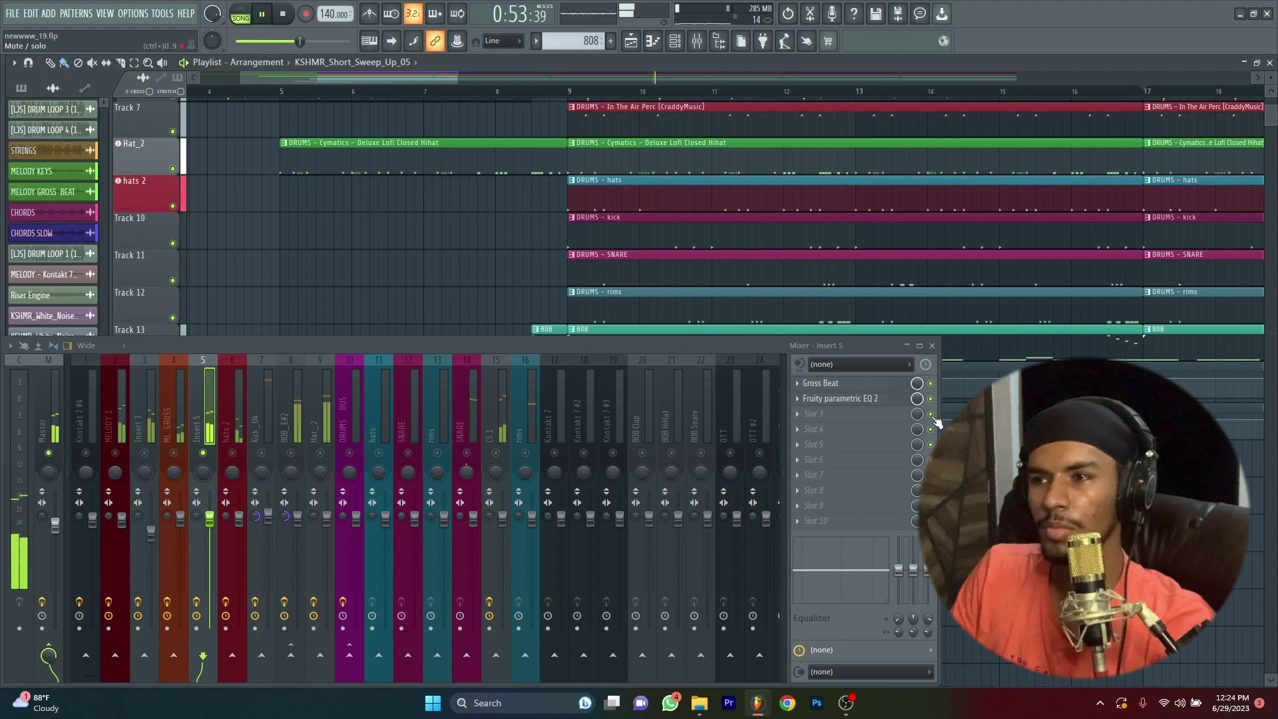
- Place Fruity parametric EQ 2 ahead of Fruity Reeverb 2 on the hats 2 track and move the EQ's band 1 low shelf slightly higher in frequency
{"action": "left_click", "coordinate": [236, 440]}
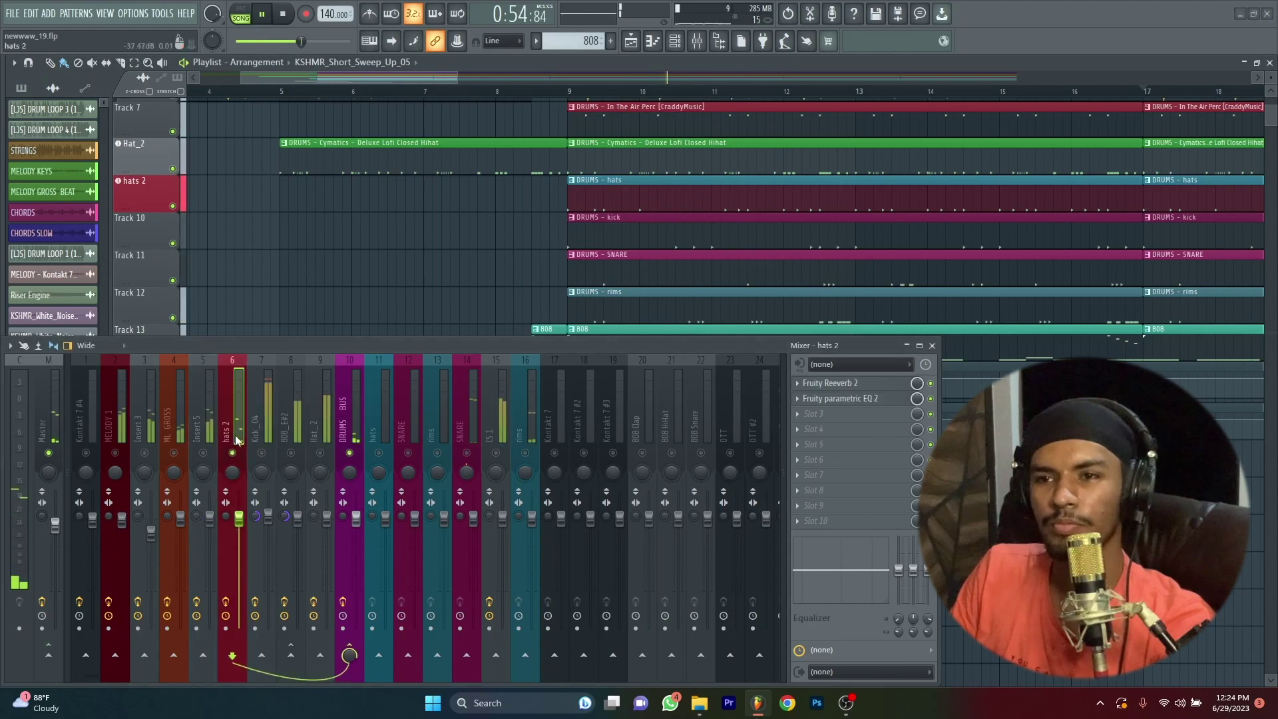
{"action": "left_click", "coordinate": [880, 385]}
{"action": "key", "text": "space"}
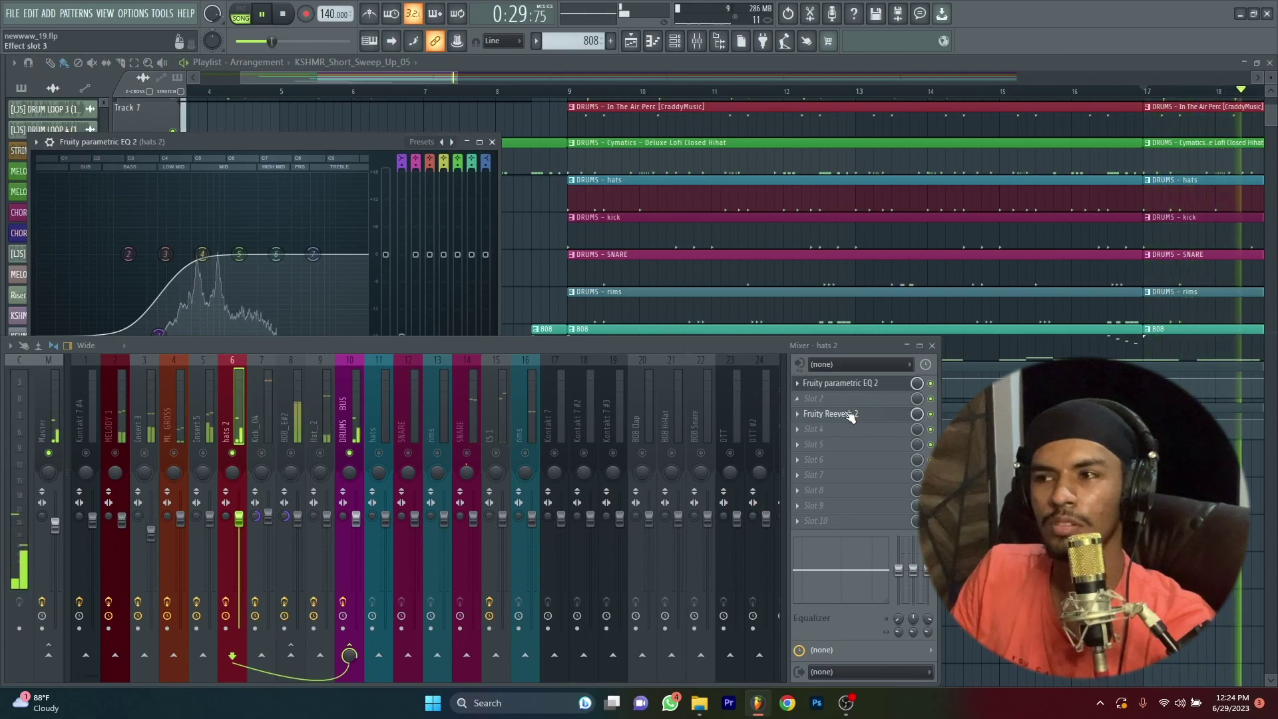
{"action": "mouse_move", "coordinate": [829, 414]}
{"action": "left_mouse_down"}
{"action": "mouse_move", "coordinate": [850, 391]}
{"action": "mouse_move", "coordinate": [851, 405]}
{"action": "left_mouse_up"}
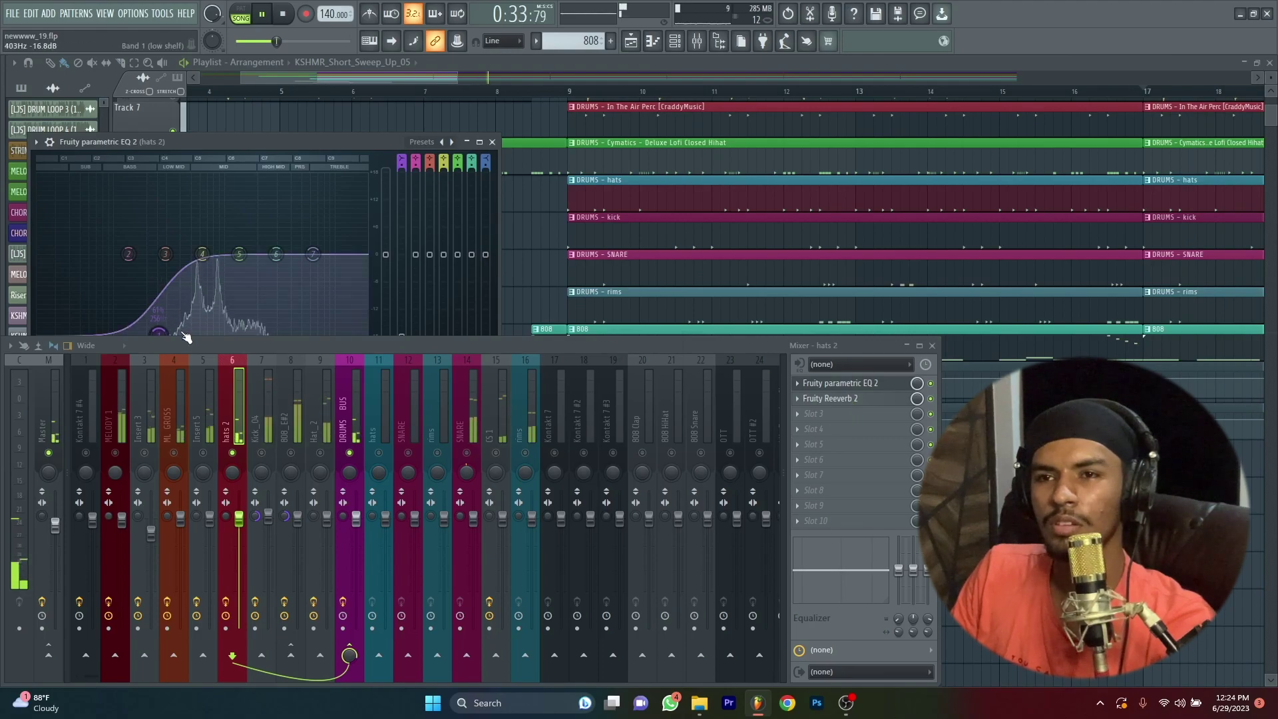
{"action": "left_click_drag", "start_coordinate": [186, 338], "coordinate": [179, 333]}
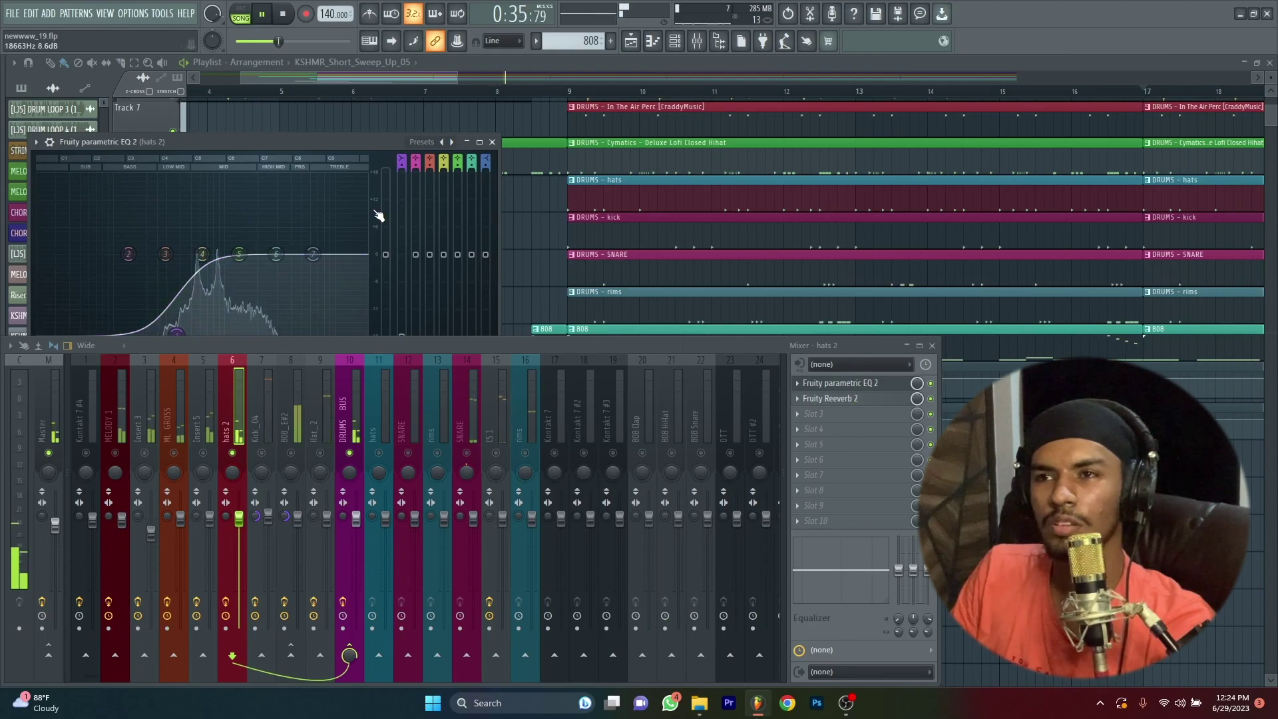
{"action": "left_click", "coordinate": [493, 142]}
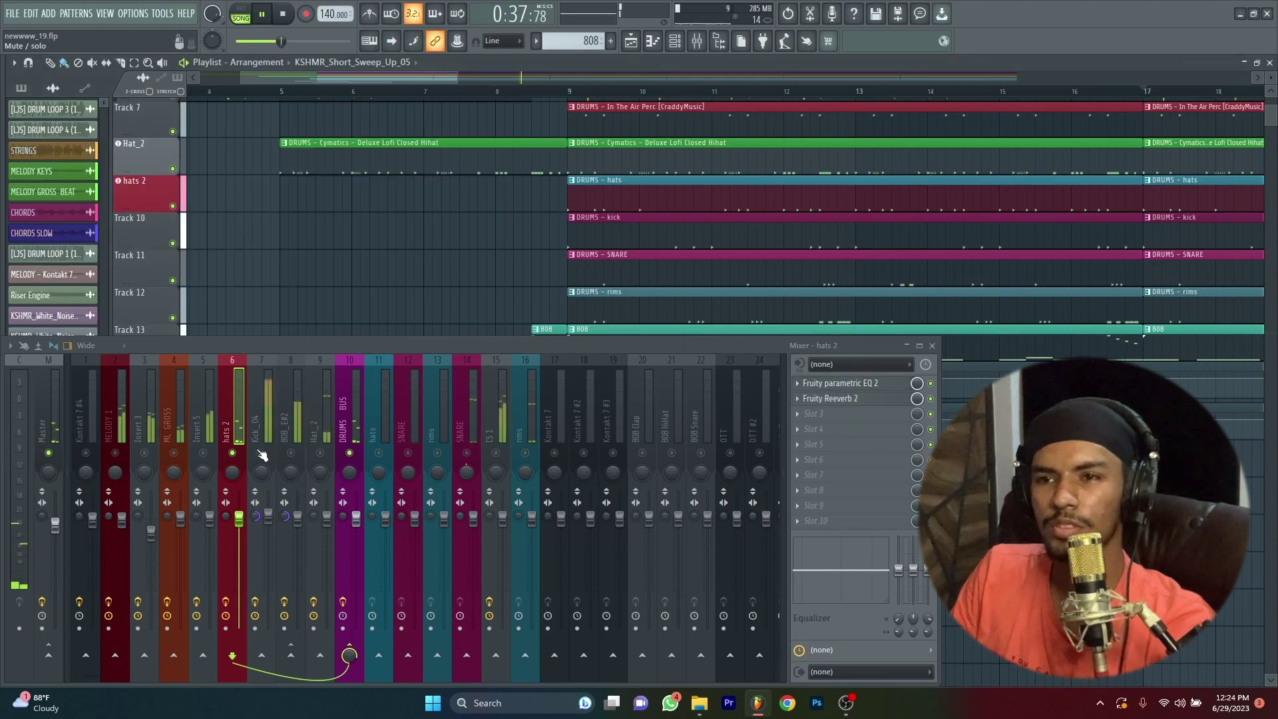
- Look at the first Fruity parametric EQ 2 in the Kick_04 mixer track's effect chain
{"action": "left_click", "coordinate": [264, 410]}
{"action": "left_click", "coordinate": [857, 382]}
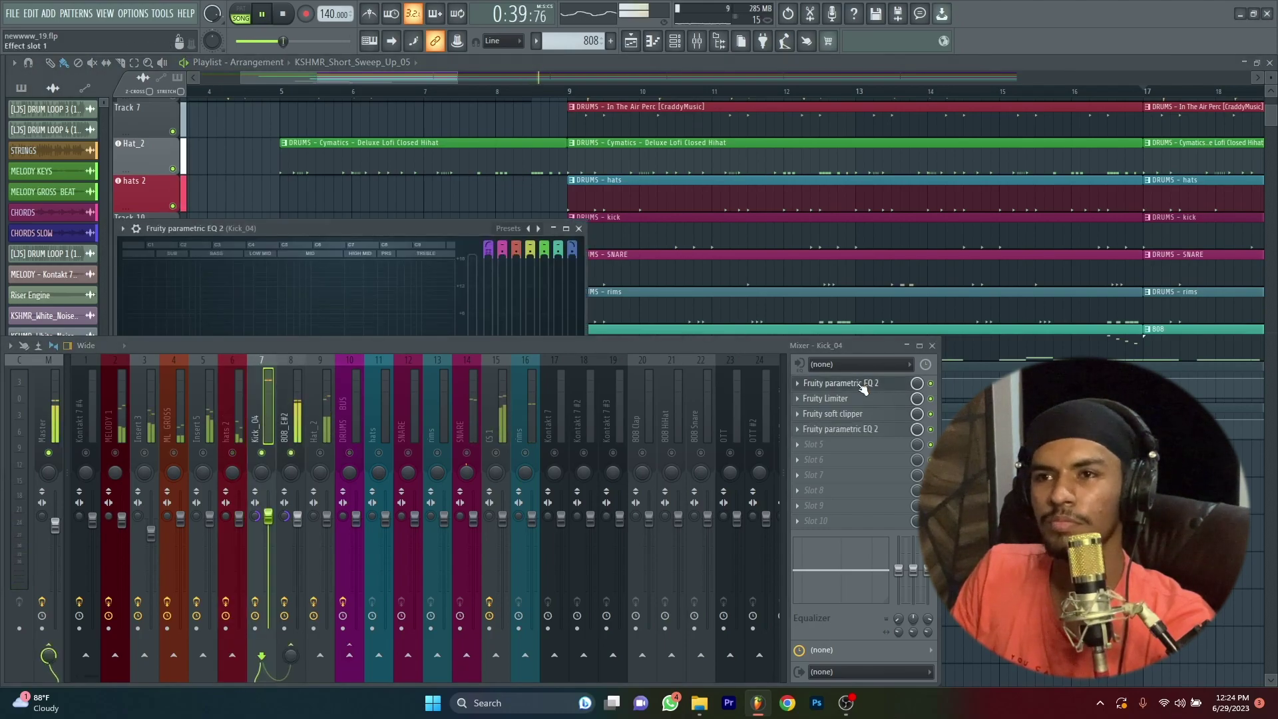
{"action": "left_click", "coordinate": [858, 383]}
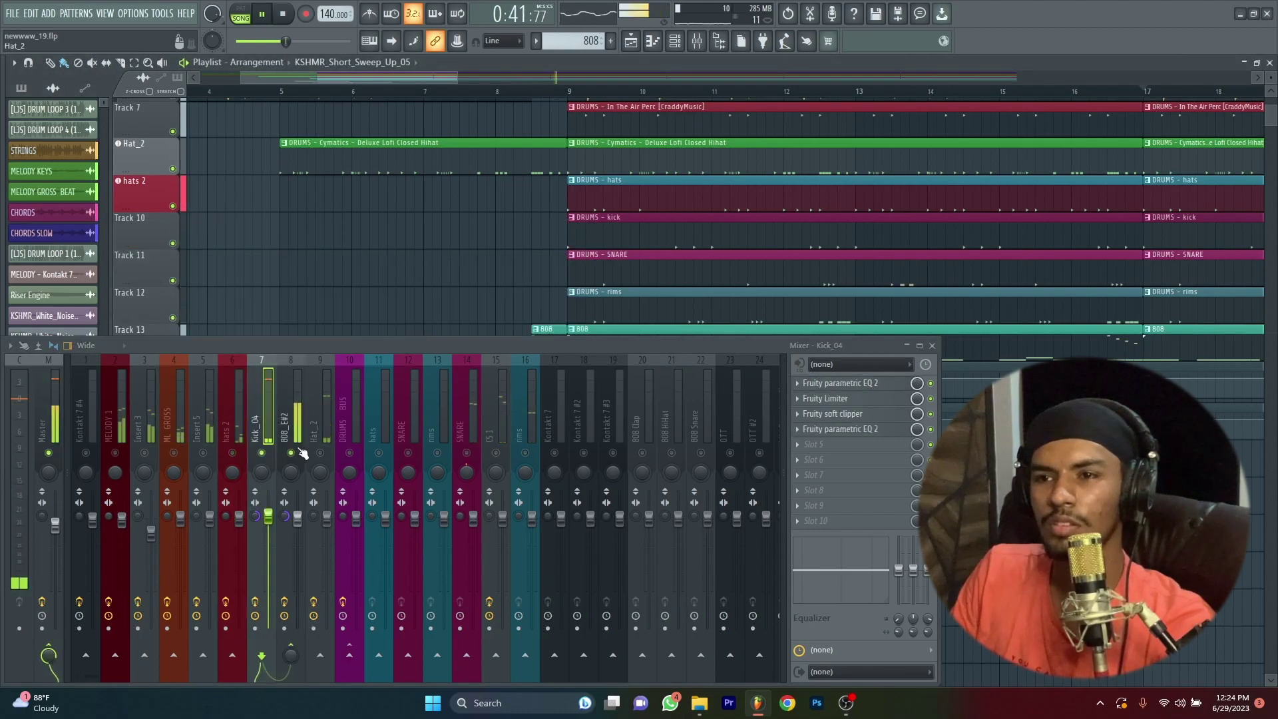
- Adjust the compressor threshold and ratio in the 808_E#2 track's Fruity Limiter so that the Kick_04 sidechain ducks the 808
{"action": "left_click", "coordinate": [281, 415]}
{"action": "left_click", "coordinate": [867, 386]}
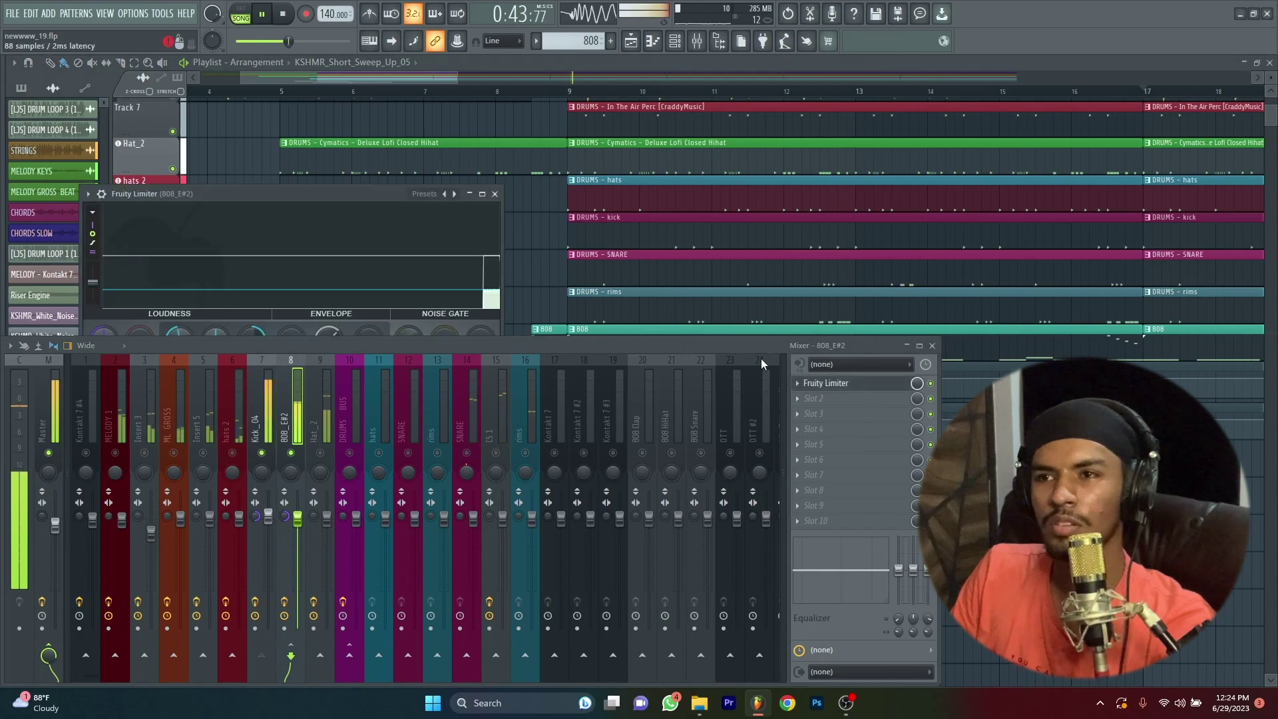
{"action": "key", "text": "space"}
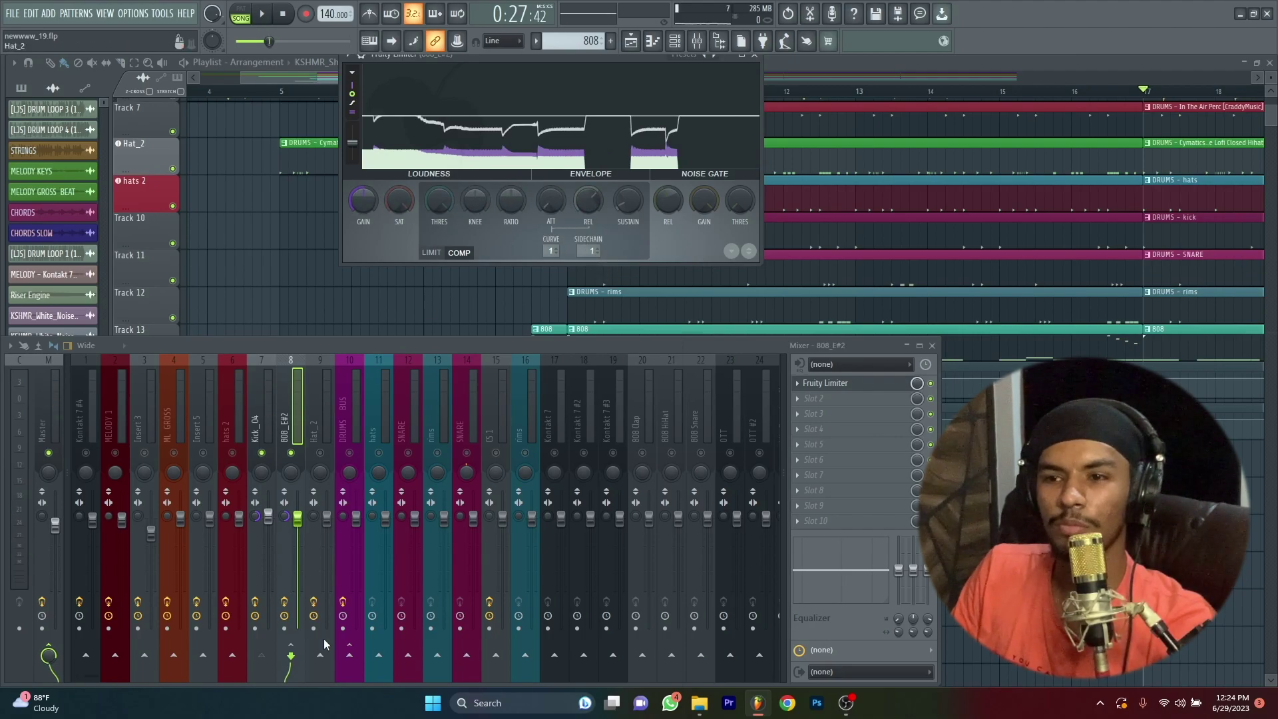
{"action": "left_click", "coordinate": [265, 397]}
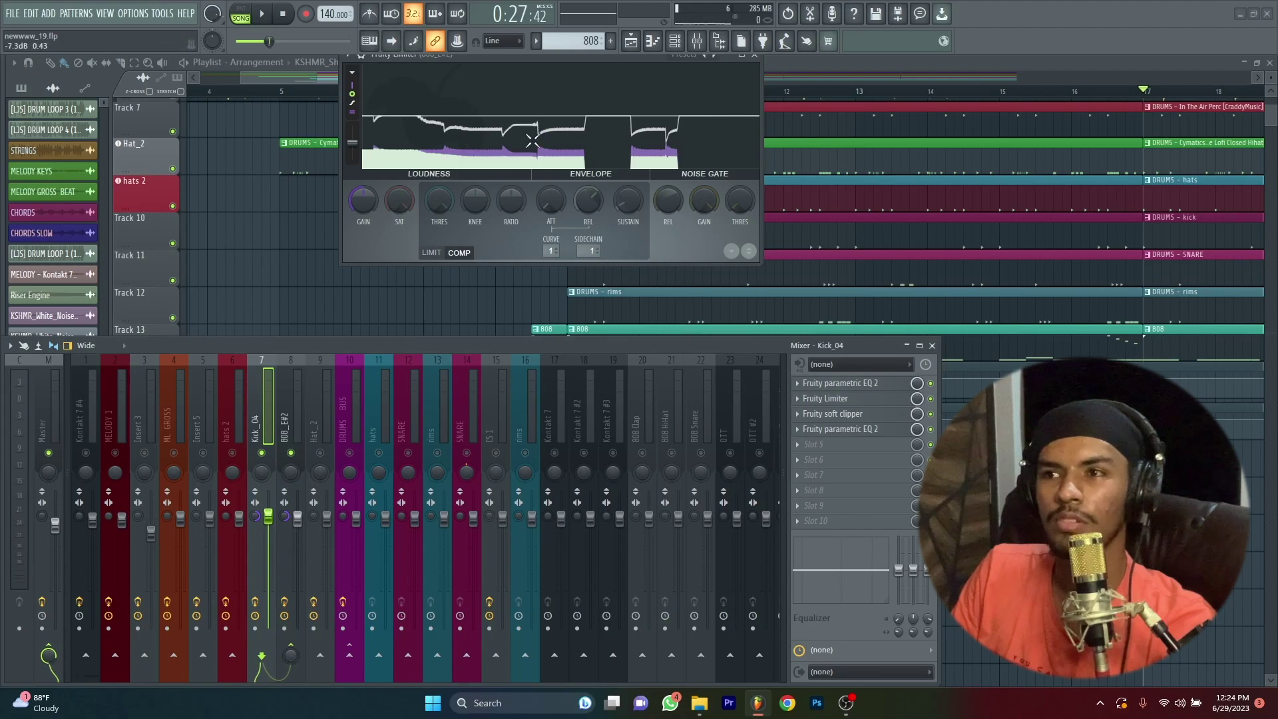
{"action": "key", "text": "space"}
{"action": "left_click_drag", "start_coordinate": [510, 199], "coordinate": [550, 207]}
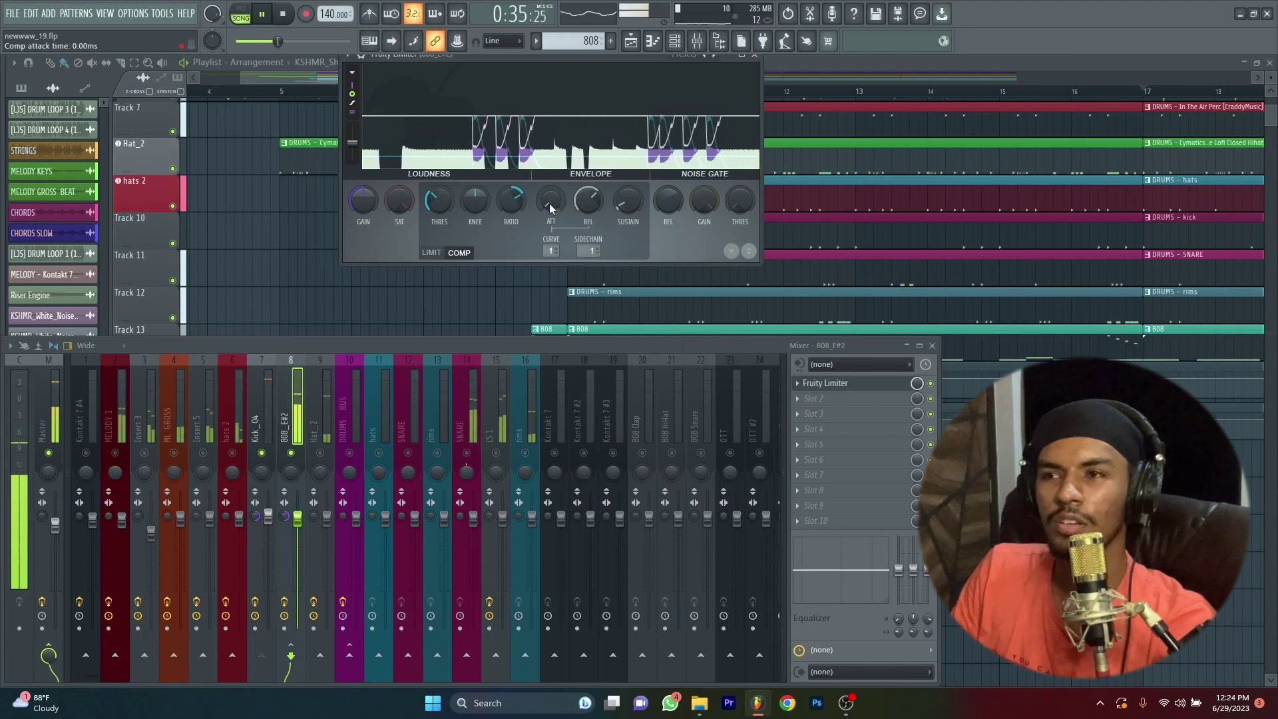
- Add Fruity parametric EQ 2 to the second effect slot of the 808_E#2 track and load its LP HP preset
{"action": "left_click", "coordinate": [825, 398]}
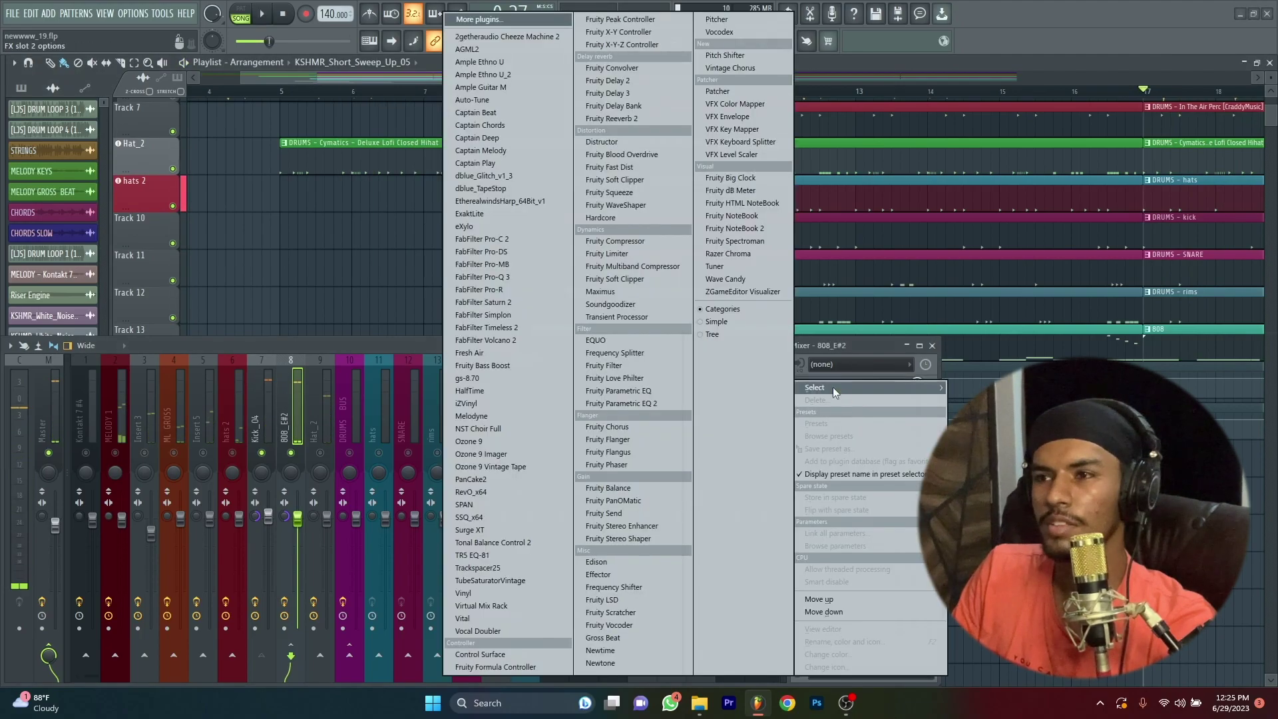
{"action": "left_click", "coordinate": [659, 409]}
{"action": "key", "text": "space"}
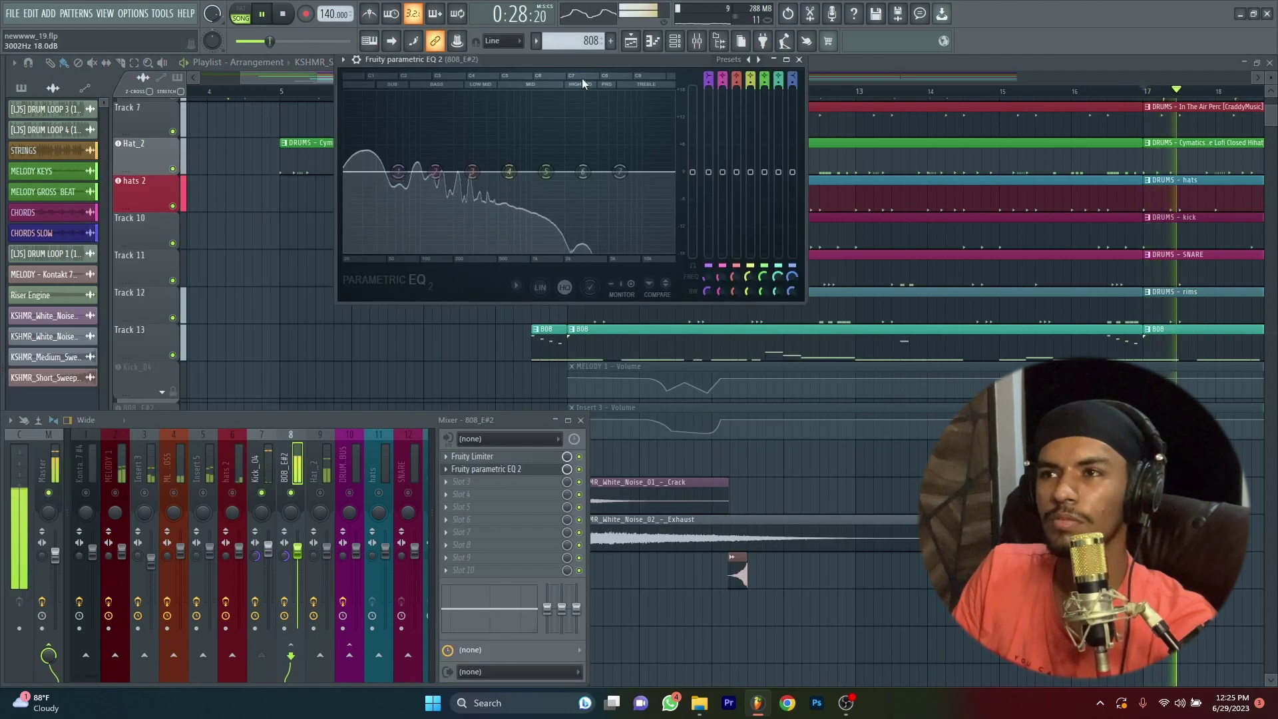
{"action": "left_click_drag", "start_coordinate": [581, 73], "coordinate": [595, 88]}
{"action": "left_click", "coordinate": [744, 84]}
{"action": "left_click", "coordinate": [799, 199]}
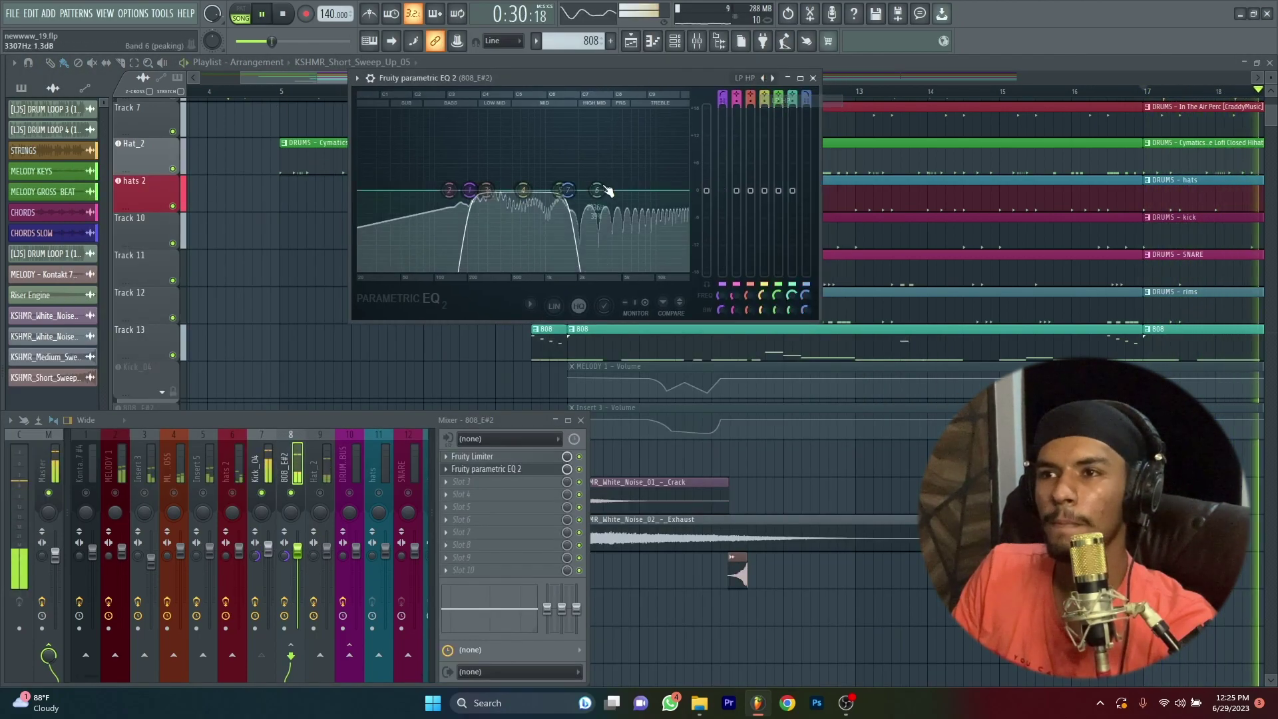
- Shape the 808's EQ with the band 1 high-pass at the bottom of the range and a slight band 2 boost in the sub frequencies
{"action": "left_click_drag", "start_coordinate": [472, 193], "coordinate": [363, 190]}
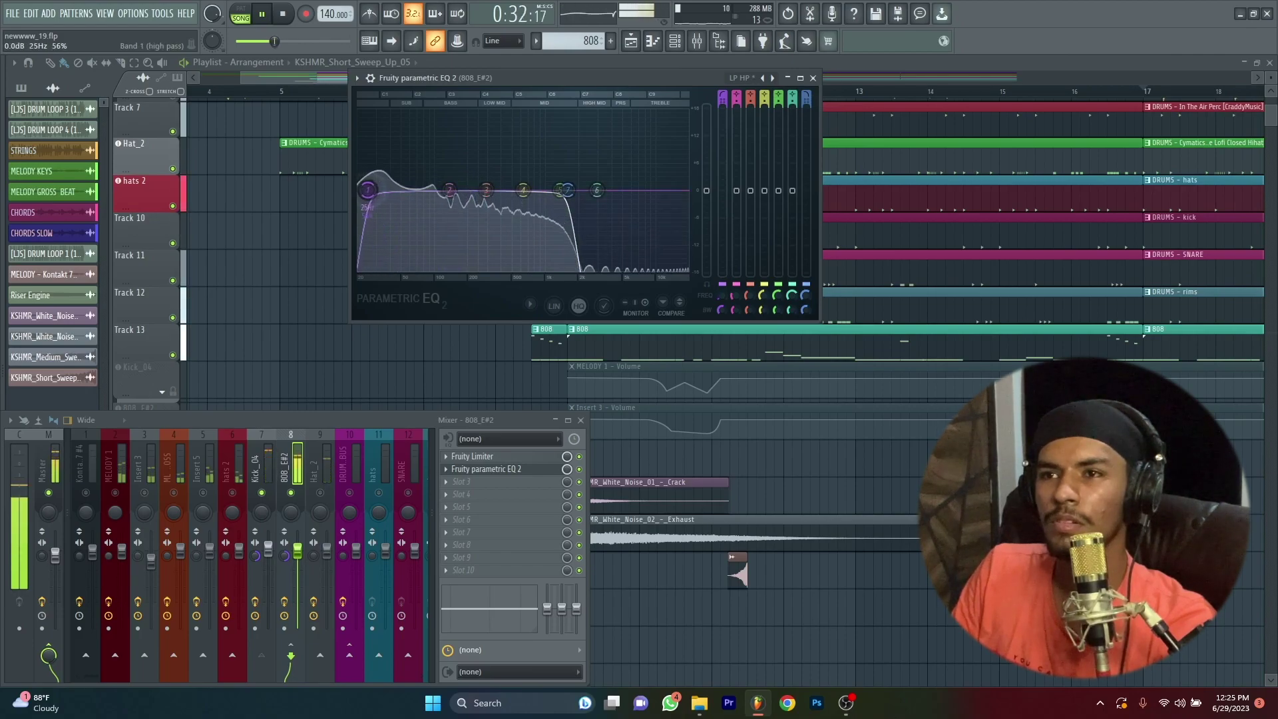
{"action": "mouse_move", "coordinate": [567, 190]}
{"action": "left_mouse_down"}
{"action": "mouse_move", "coordinate": [597, 193]}
{"action": "mouse_move", "coordinate": [508, 193]}
{"action": "mouse_move", "coordinate": [569, 192]}
{"action": "mouse_move", "coordinate": [550, 195]}
{"action": "left_mouse_up"}
{"action": "left_click_drag", "start_coordinate": [450, 190], "coordinate": [381, 177]}
{"action": "key", "text": "space"}
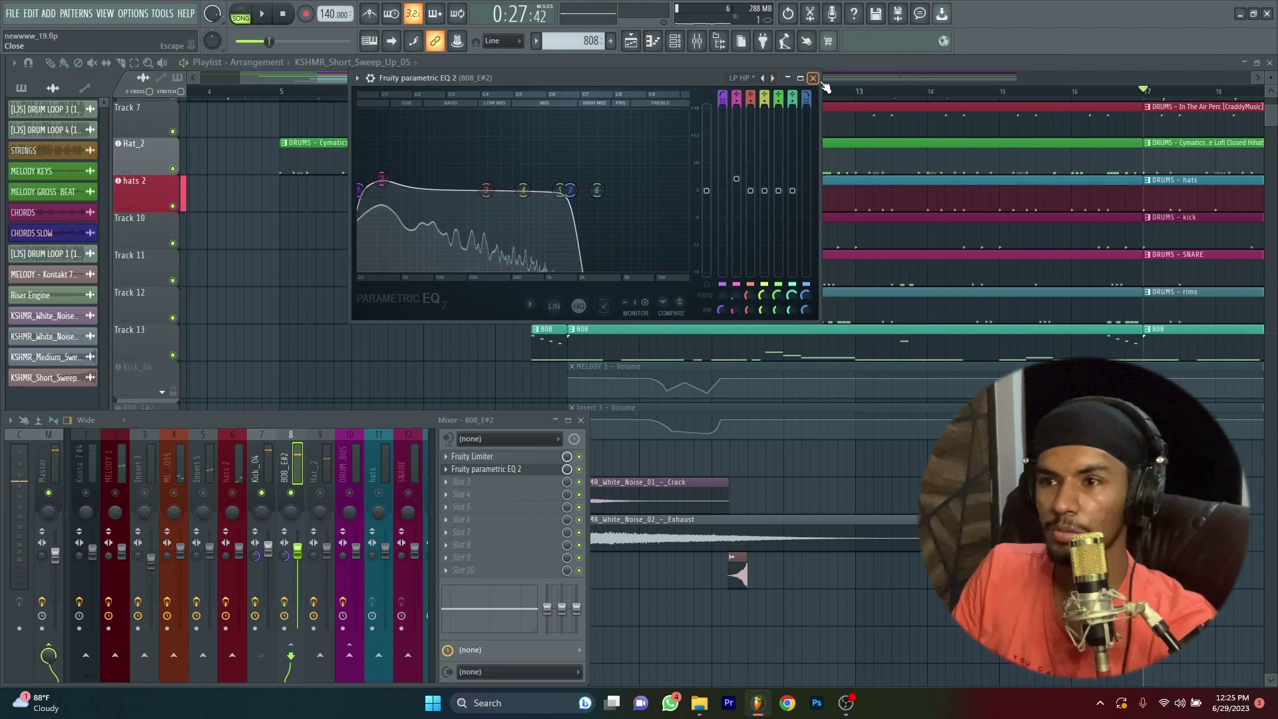
{"action": "left_click", "coordinate": [814, 79]}
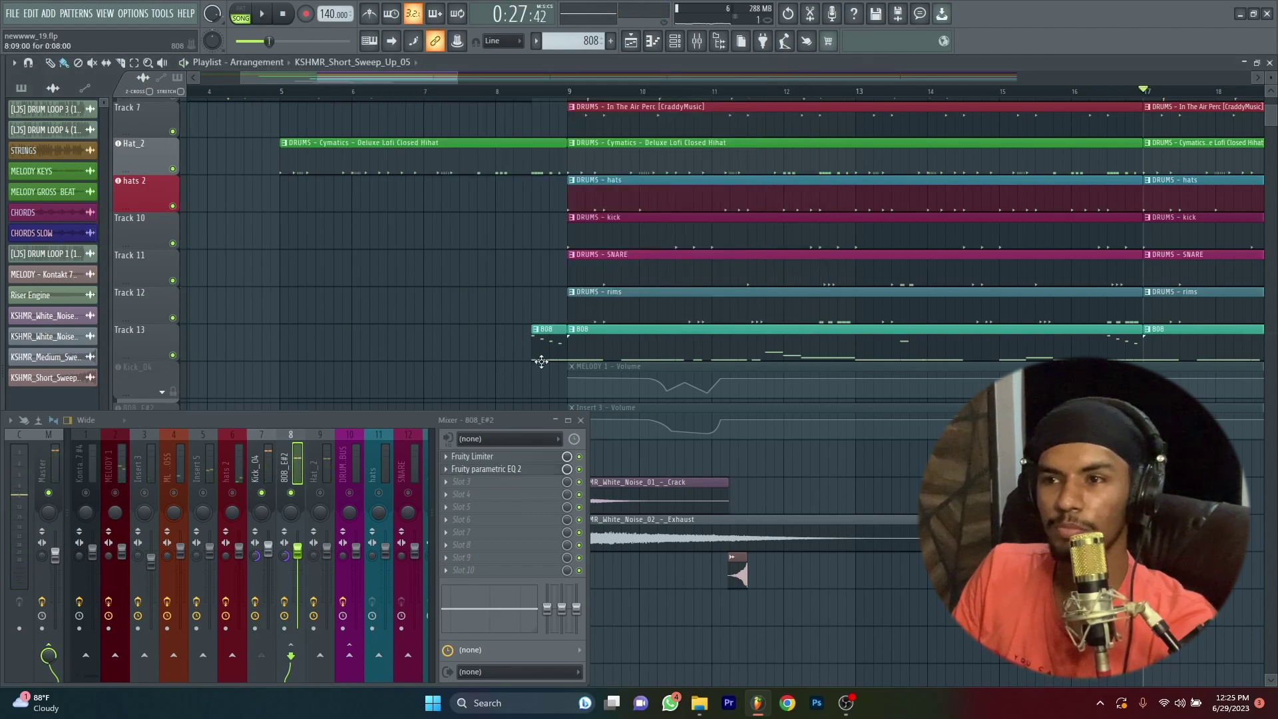
- Add a second Fruity Limiter to the third effect slot of the 808_E#2 track
{"action": "left_click", "coordinate": [501, 481]}
{"action": "left_click", "coordinate": [506, 373]}
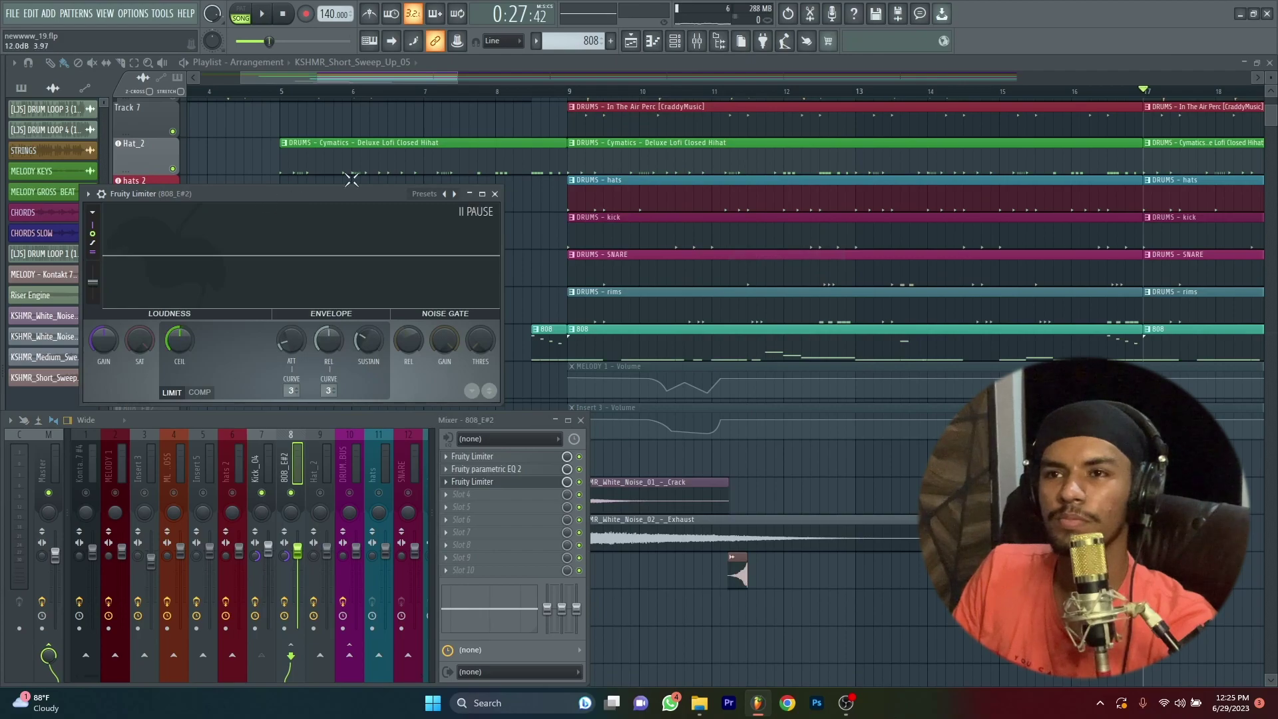
- Compress the 808_E#2 track with its second Fruity Limiter by lowering the threshold and raising ratio and gain, and lower the track's mixer volume
{"action": "left_click_drag", "start_coordinate": [362, 201], "coordinate": [464, 148]}
{"action": "key", "text": "space"}
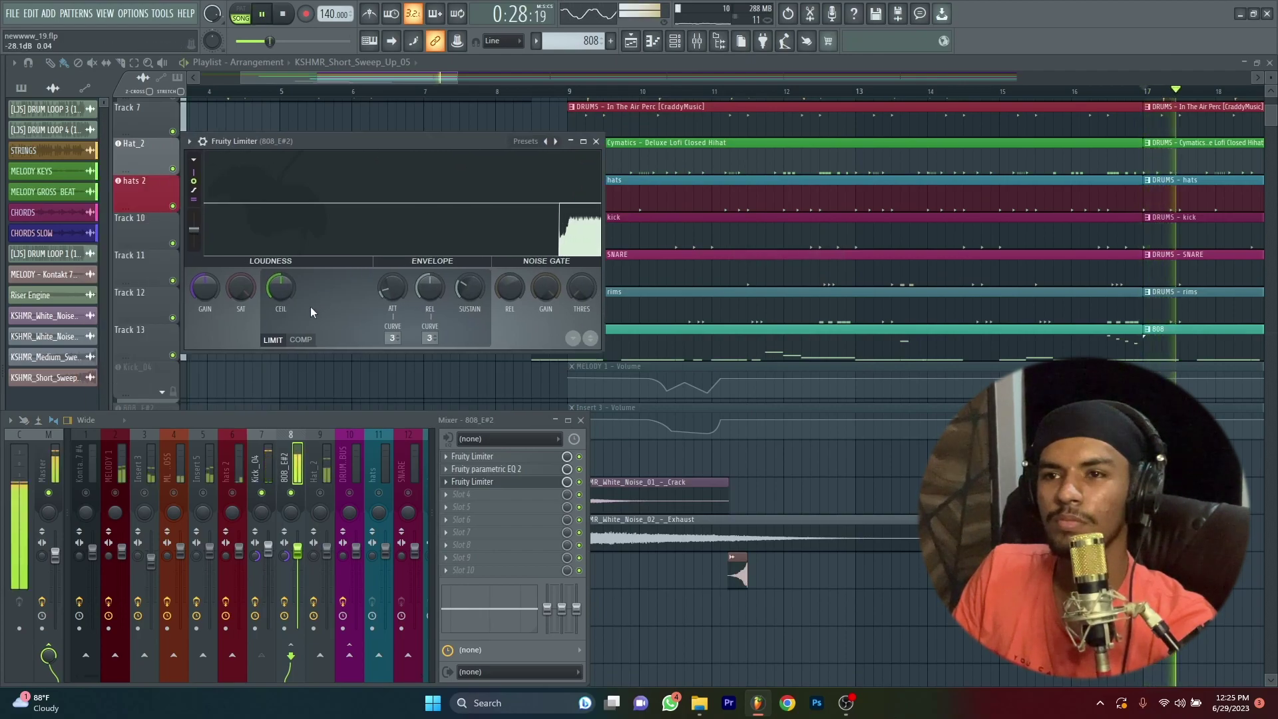
{"action": "left_click", "coordinate": [300, 340]}
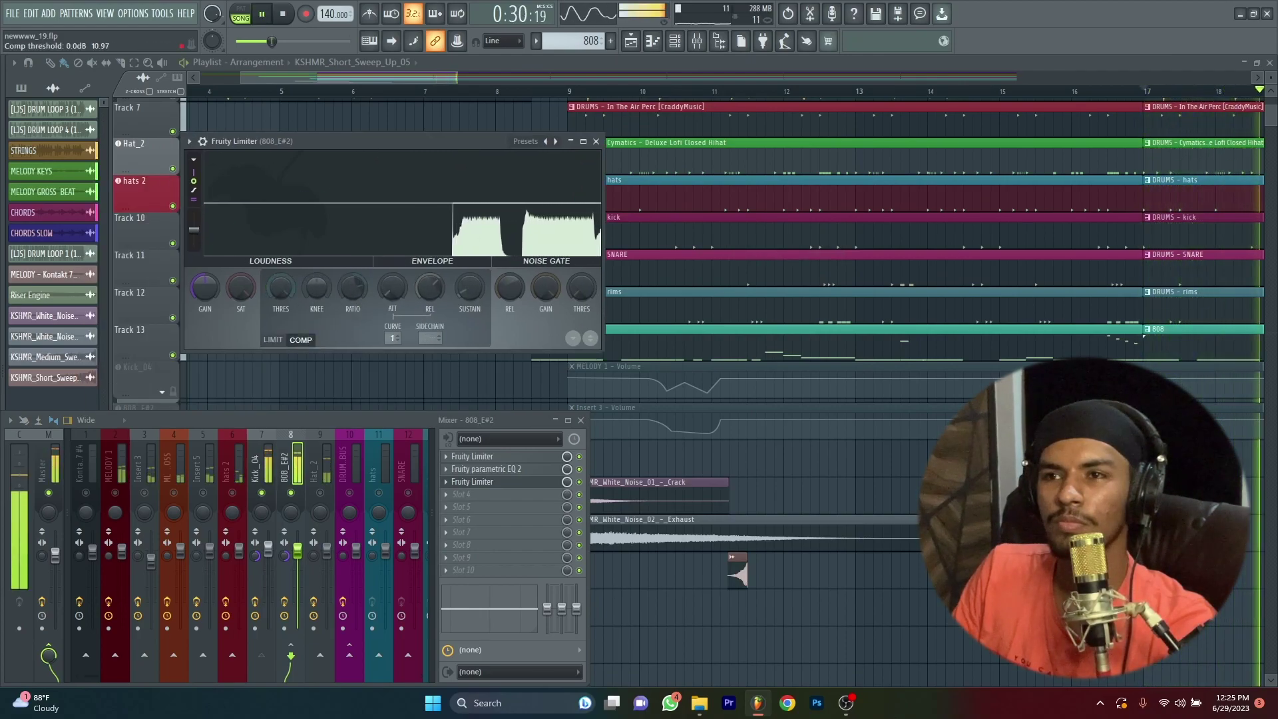
{"action": "left_click_drag", "start_coordinate": [280, 287], "coordinate": [280, 313]}
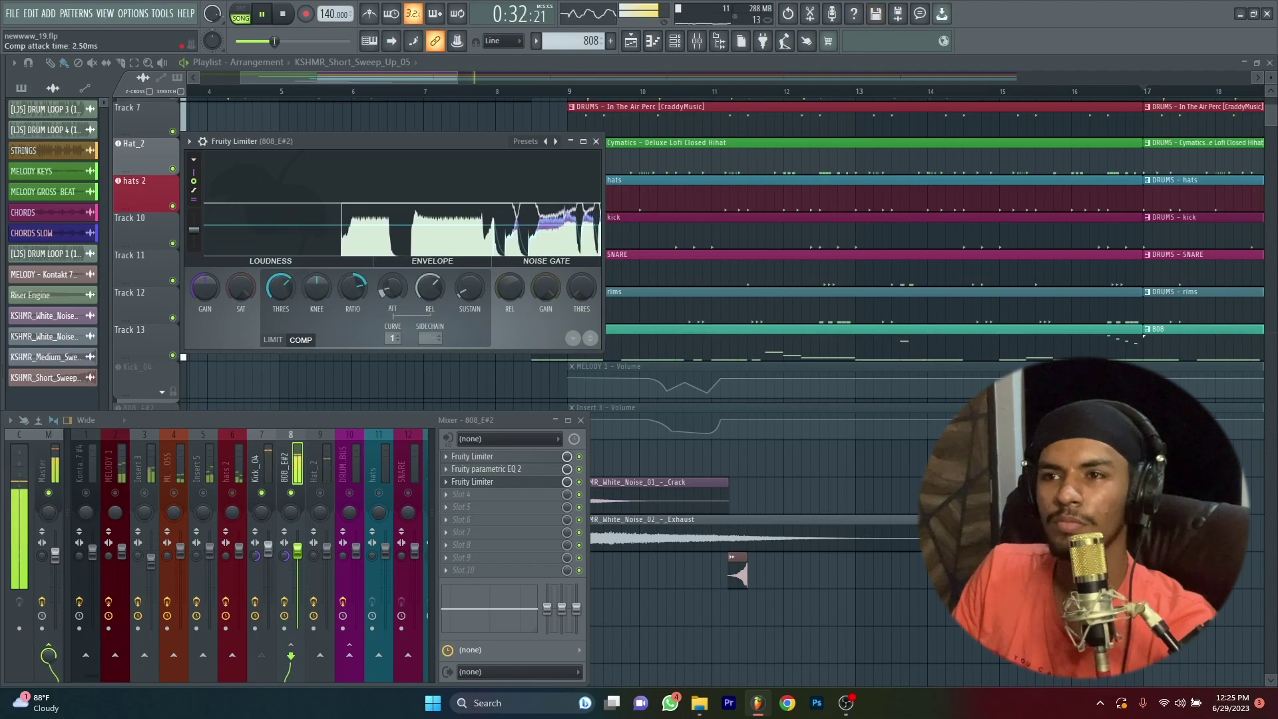
{"action": "left_click_drag", "start_coordinate": [204, 287], "coordinate": [204, 239]}
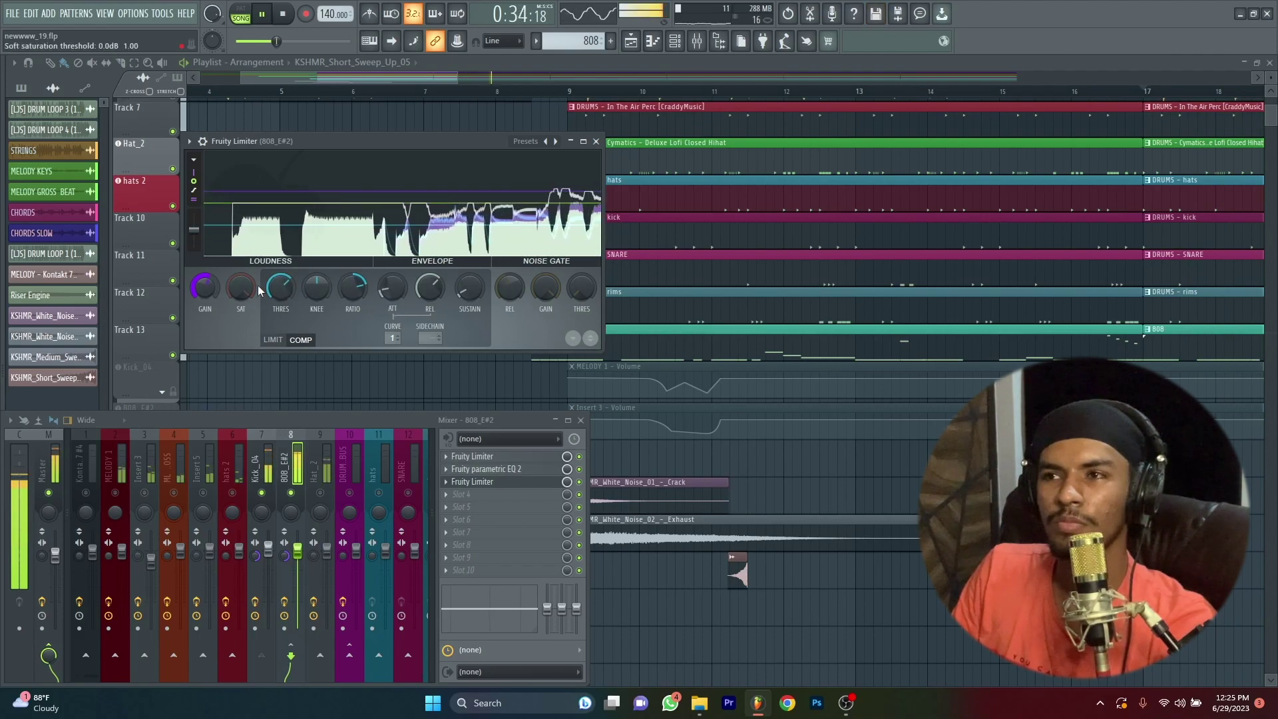
{"action": "left_click", "coordinate": [596, 141]}
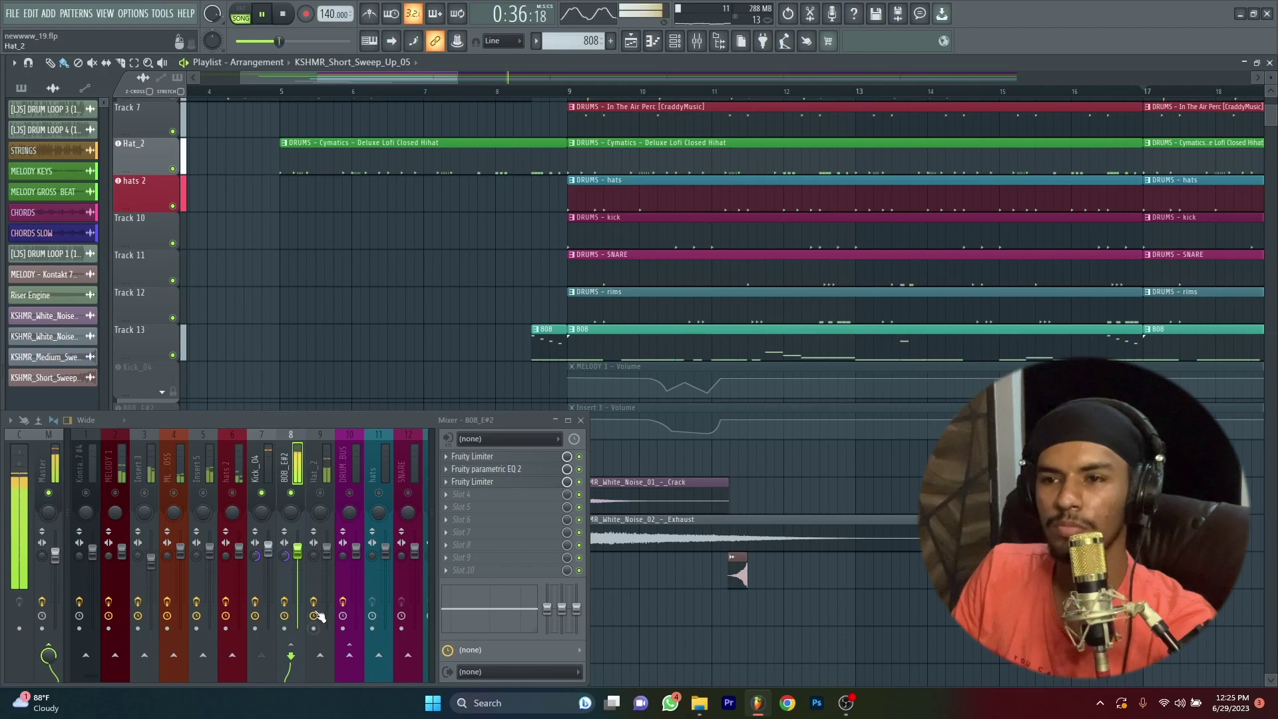
{"action": "left_click_drag", "start_coordinate": [297, 561], "coordinate": [298, 569]}
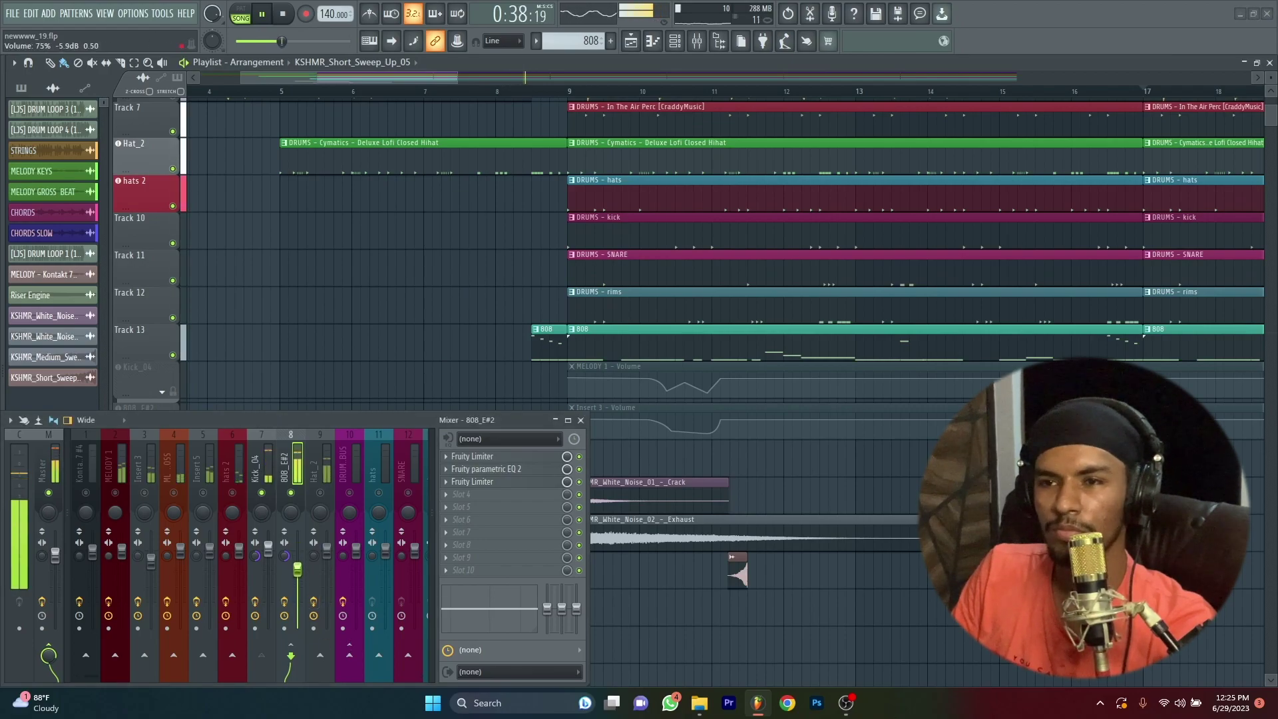
- Move the band 1 low cut in the Hat_2 track's Fruity parametric EQ 2 up to about 2278 Hz
{"action": "left_click", "coordinate": [331, 455]}
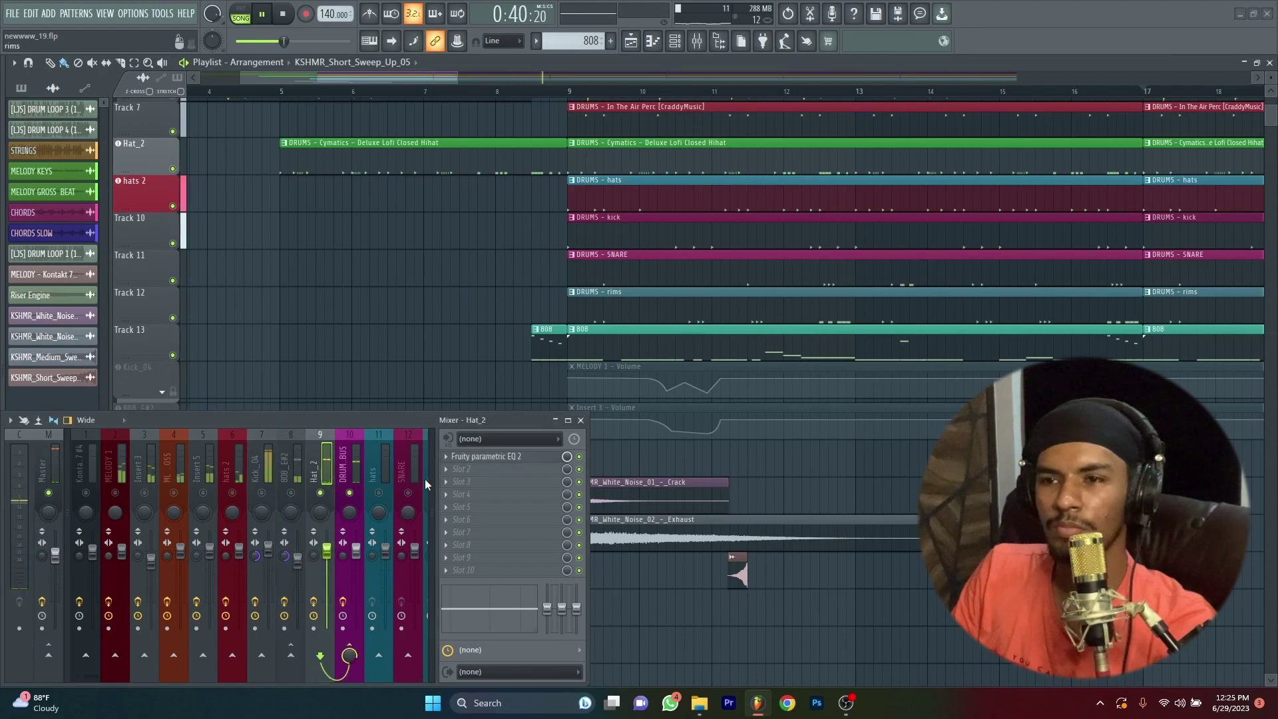
{"action": "left_click", "coordinate": [482, 458]}
{"action": "left_click_drag", "start_coordinate": [221, 404], "coordinate": [316, 406]}
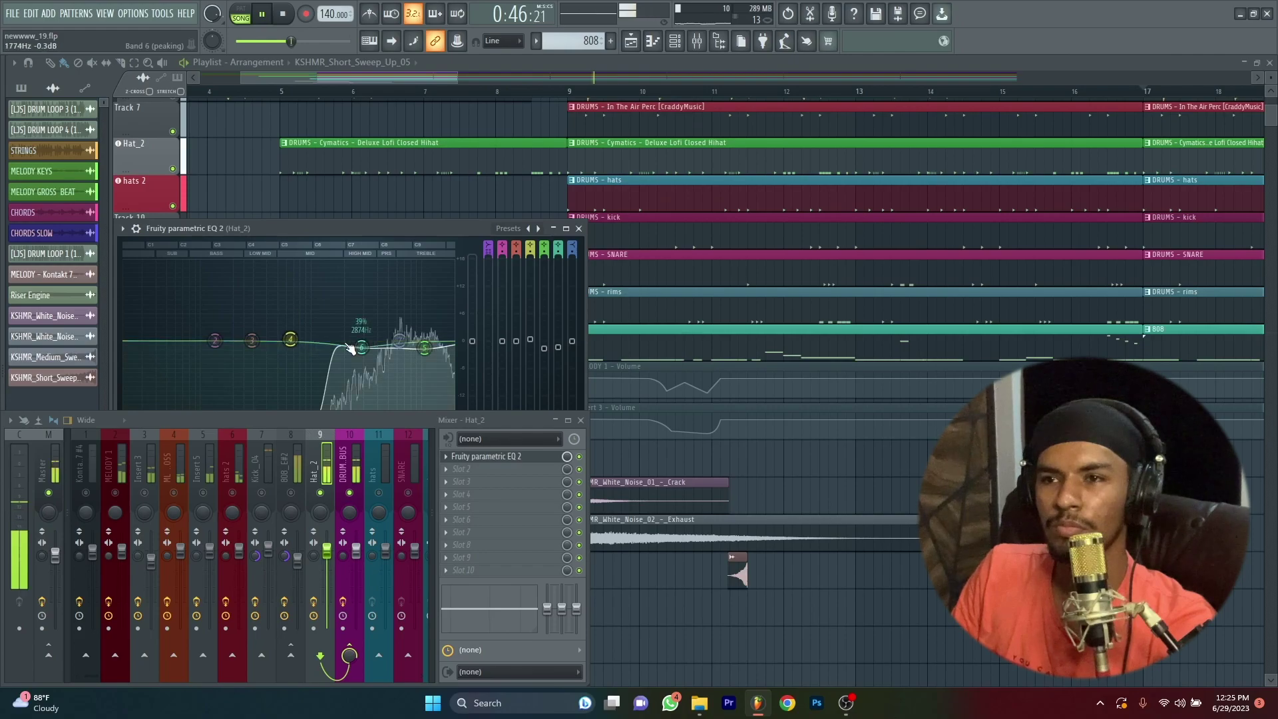
{"action": "left_click_drag", "start_coordinate": [357, 230], "coordinate": [385, 138]}
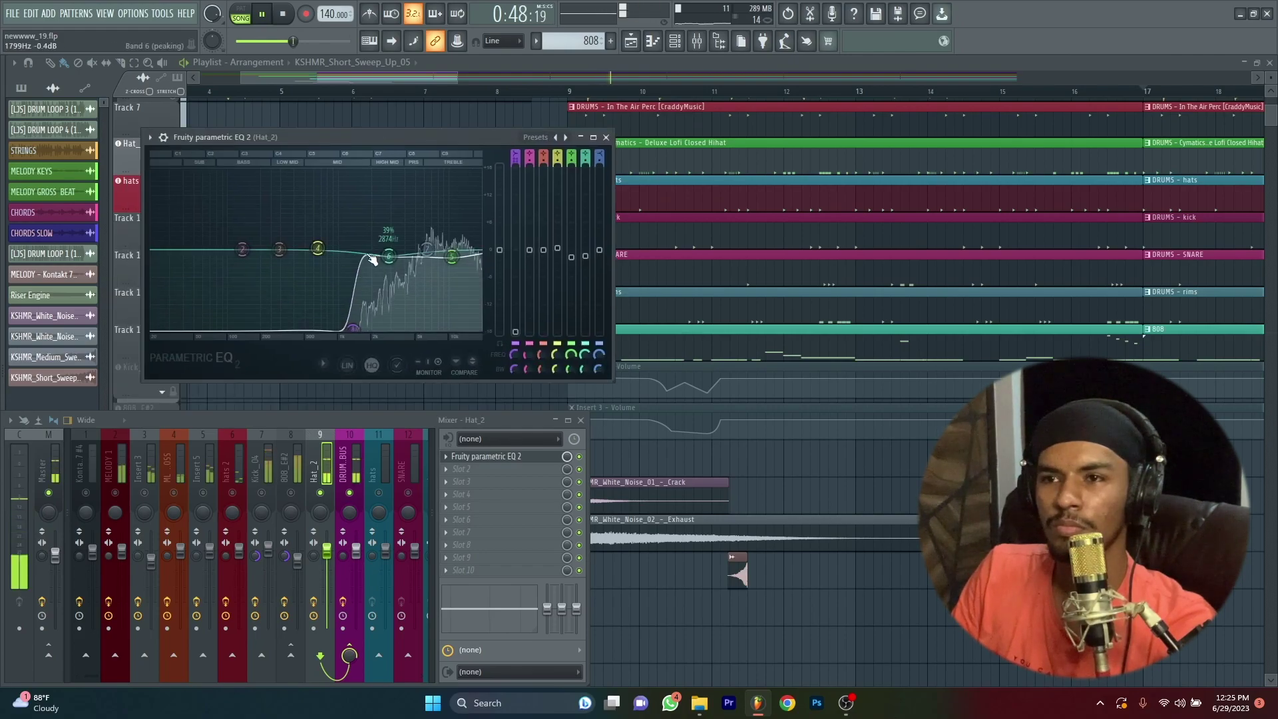
{"action": "scroll", "coordinate": [363, 322], "scroll_direction": "up", "scroll_amount": 3}
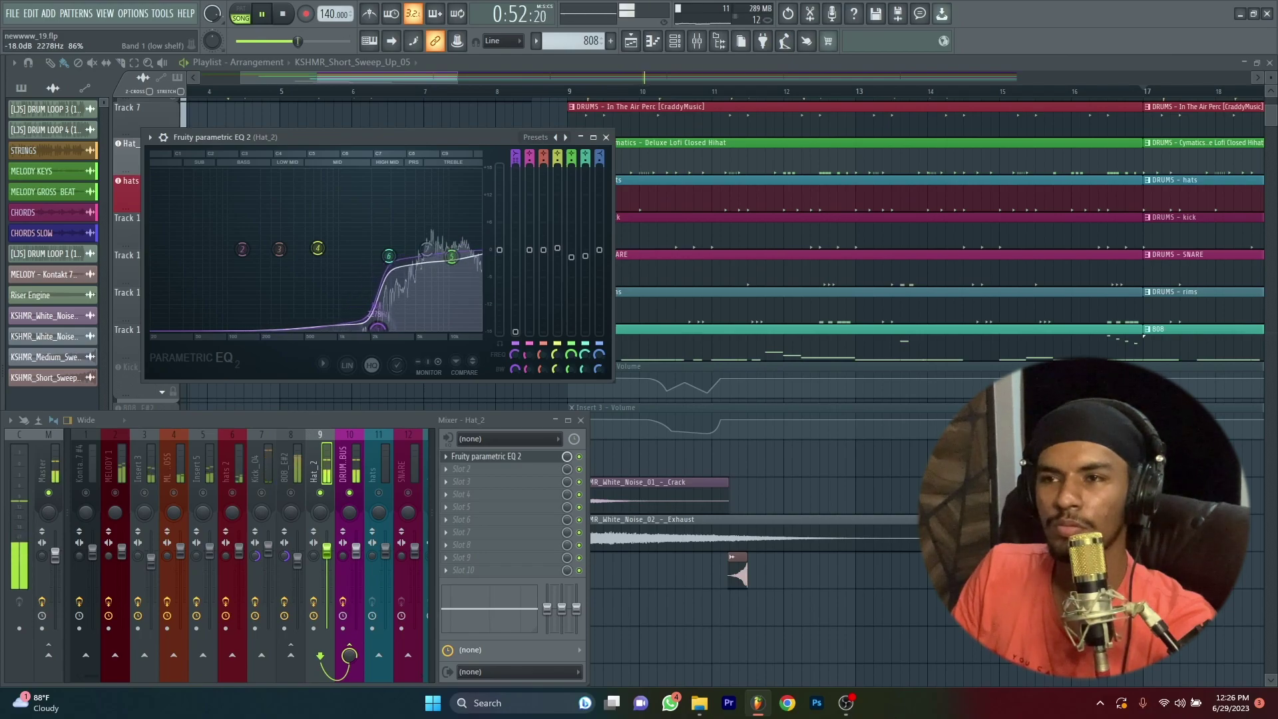
{"action": "left_click", "coordinate": [606, 137]}
- Review the kHs Transient Shaper and OTT on the DRUMS BUS track and look over the drum tracks routed to it
{"action": "left_click", "coordinate": [355, 477]}
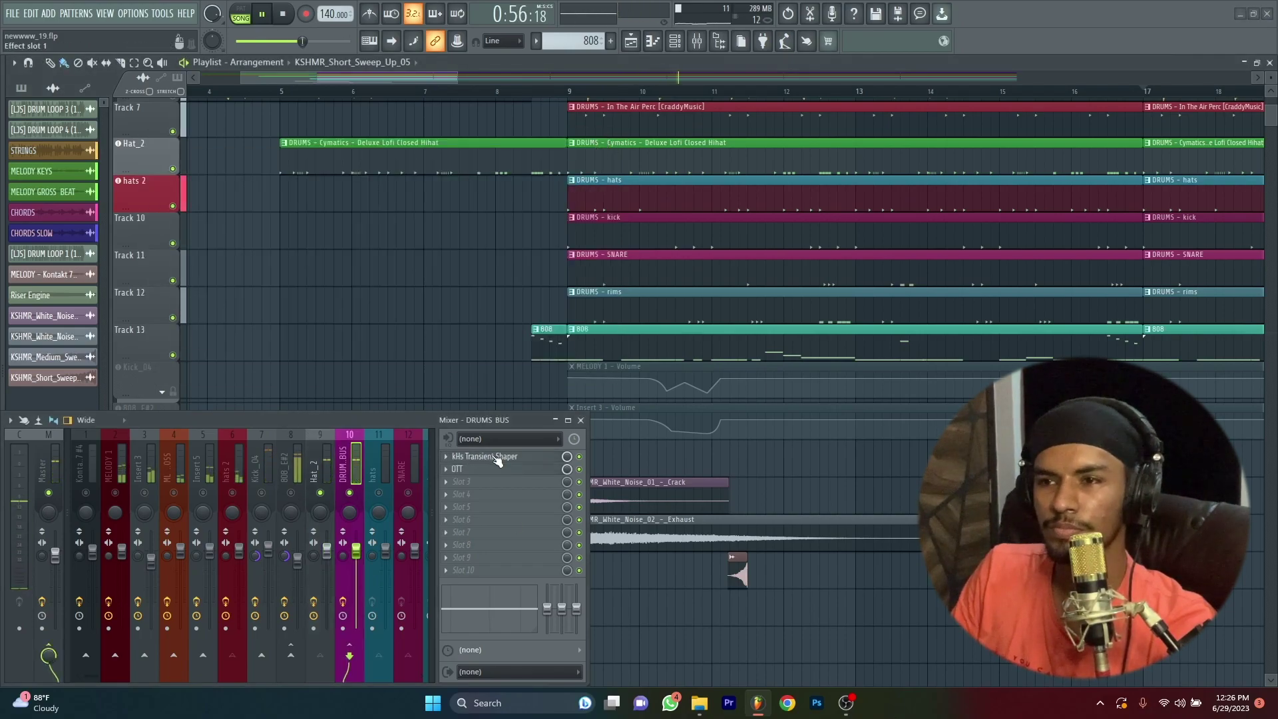
{"action": "left_click", "coordinate": [499, 457]}
{"action": "left_click", "coordinate": [502, 457]}
{"action": "left_click", "coordinate": [503, 469]}
{"action": "left_click", "coordinate": [504, 470]}
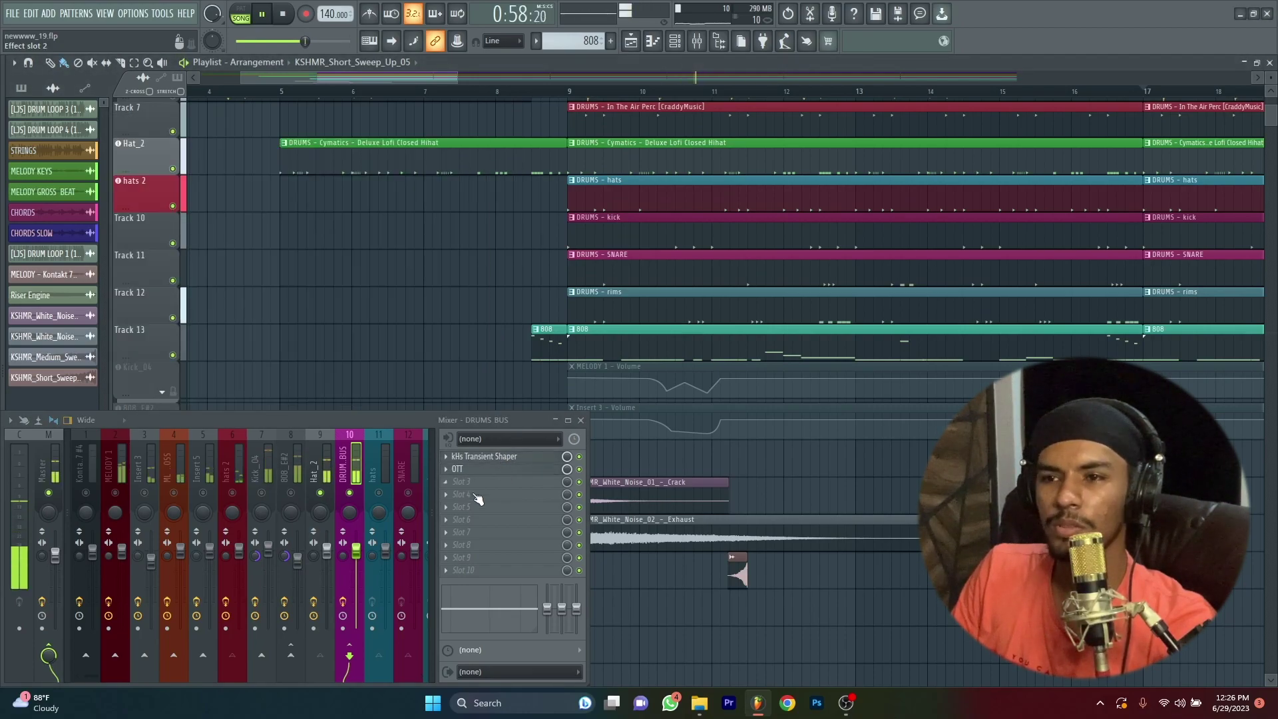
{"action": "left_click", "coordinate": [314, 469]}
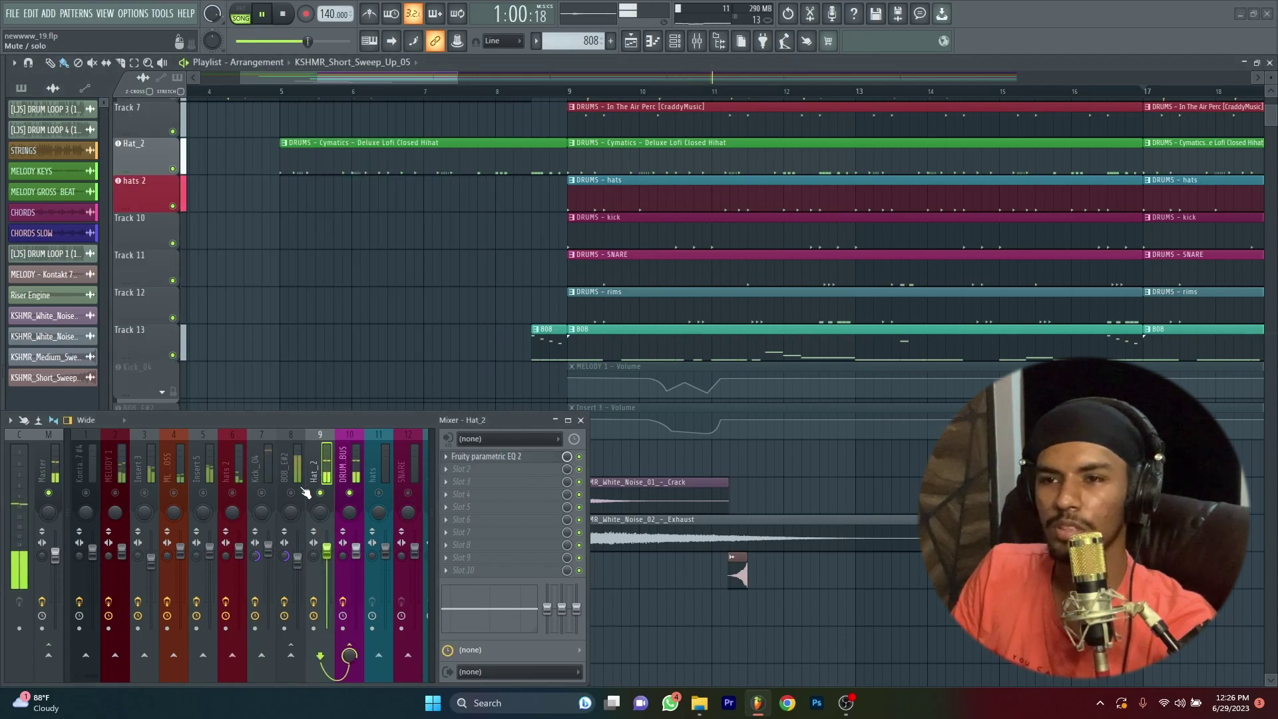
{"action": "left_click", "coordinate": [291, 477]}
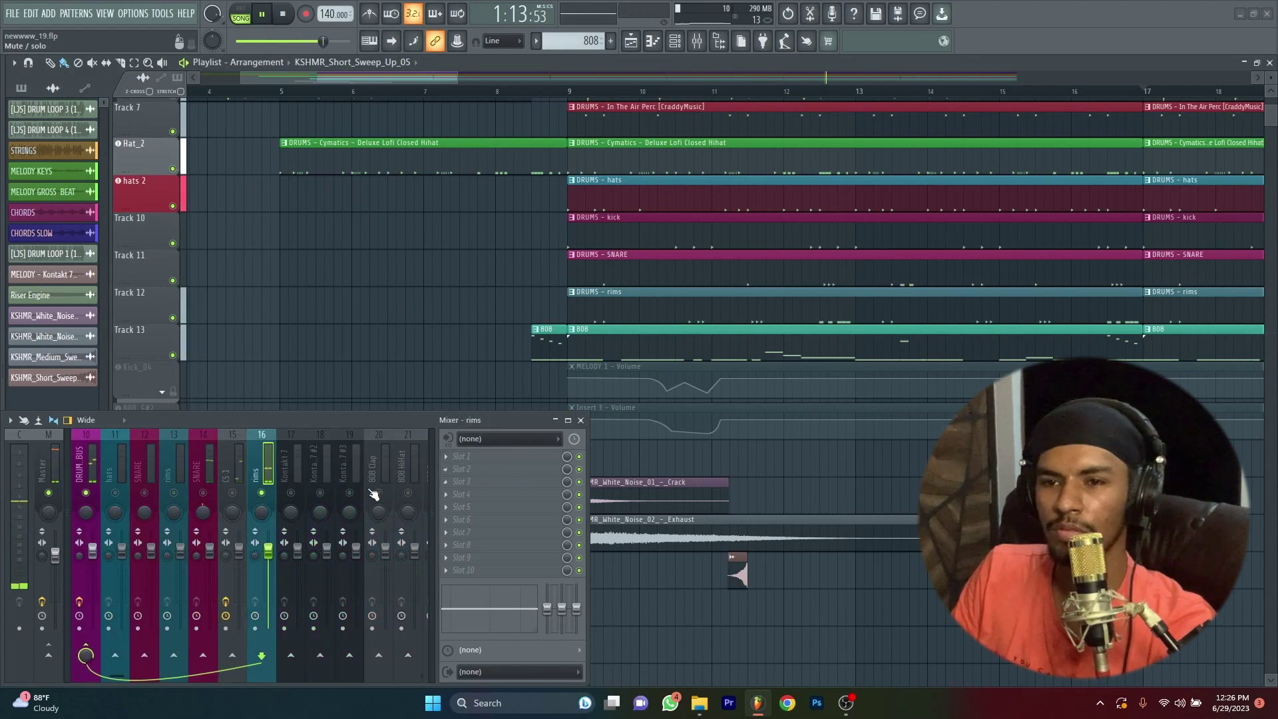
{"action": "left_click", "coordinate": [95, 493]}
{"action": "scroll", "coordinate": [193, 453], "scroll_direction": "up", "scroll_amount": 3}
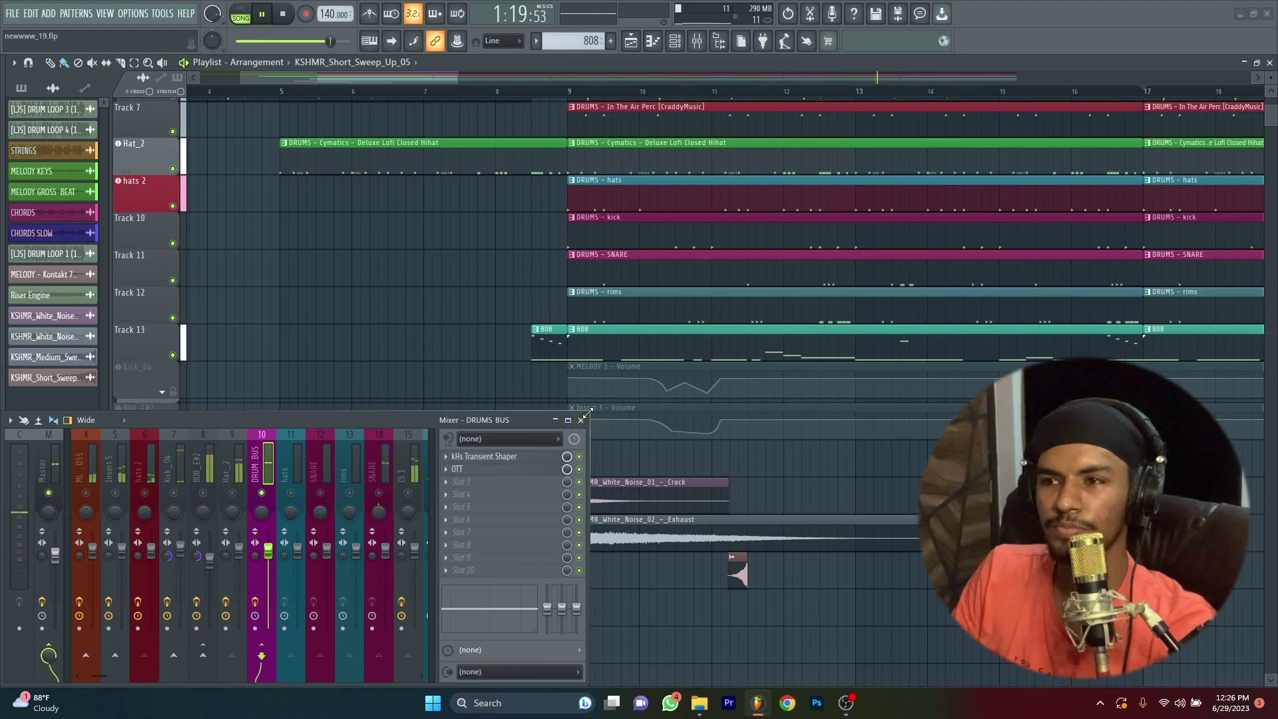
- Enlarge the mixer, add Fruity parametric EQ 2 to the first effect slot of the rims track and load its LP HP preset
{"action": "left_click_drag", "start_coordinate": [585, 414], "coordinate": [679, 369]}
{"action": "left_click", "coordinate": [439, 426]}
{"action": "left_click", "coordinate": [616, 407]}
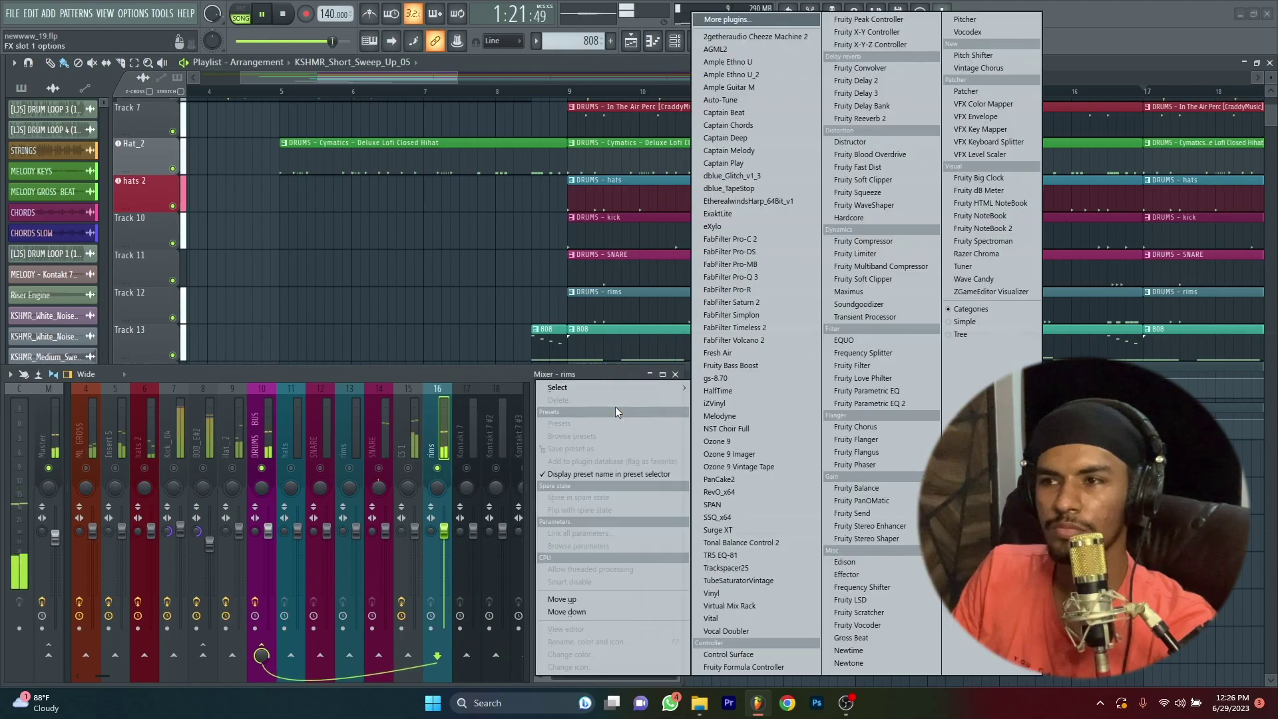
{"action": "left_click", "coordinate": [870, 403]}
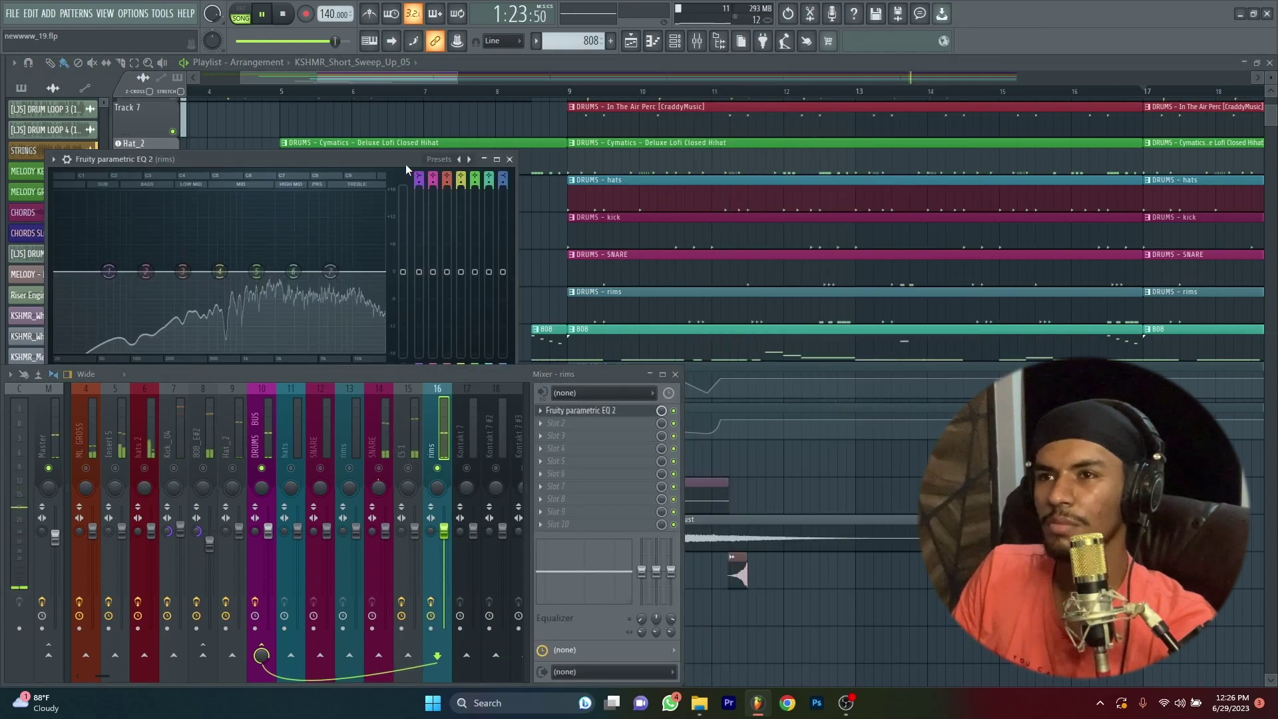
{"action": "left_click", "coordinate": [577, 106]}
{"action": "left_click", "coordinate": [639, 134]}
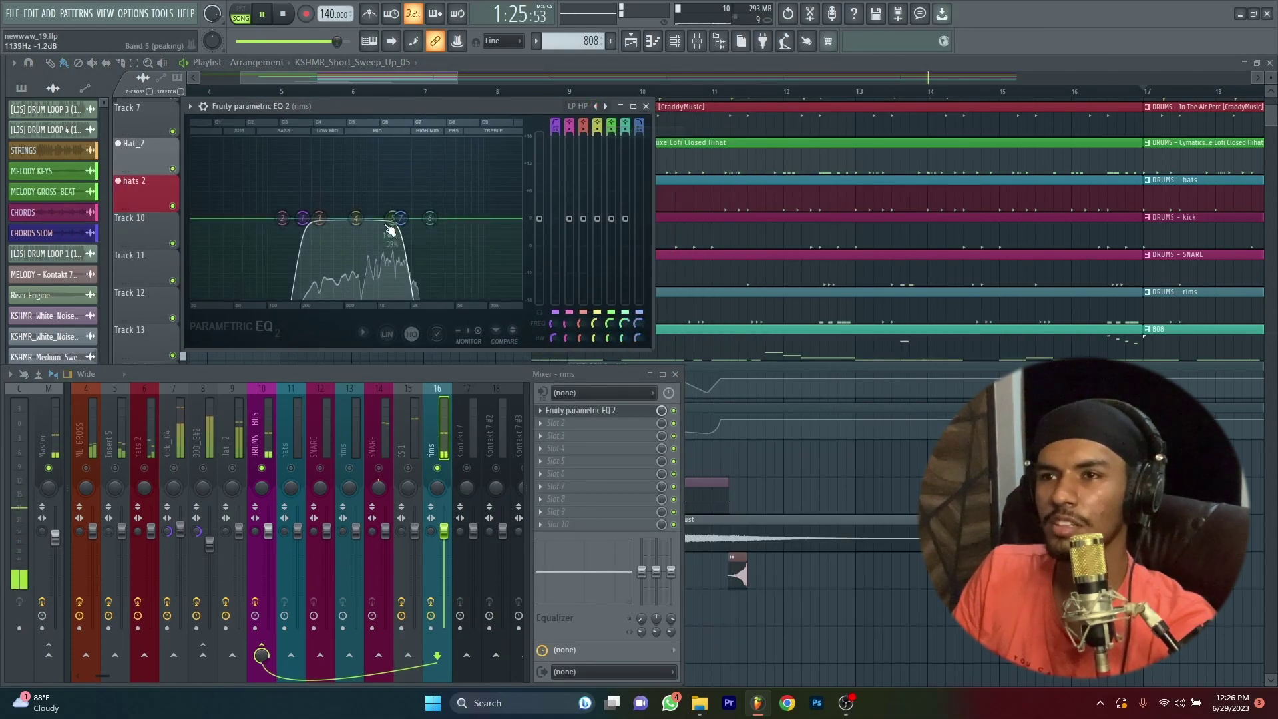
- Shape the rims EQ by moving the low-pass to the top of the range, raising the high-pass and boosting band 5 in the treble
{"action": "left_click_drag", "start_coordinate": [390, 230], "coordinate": [496, 230]}
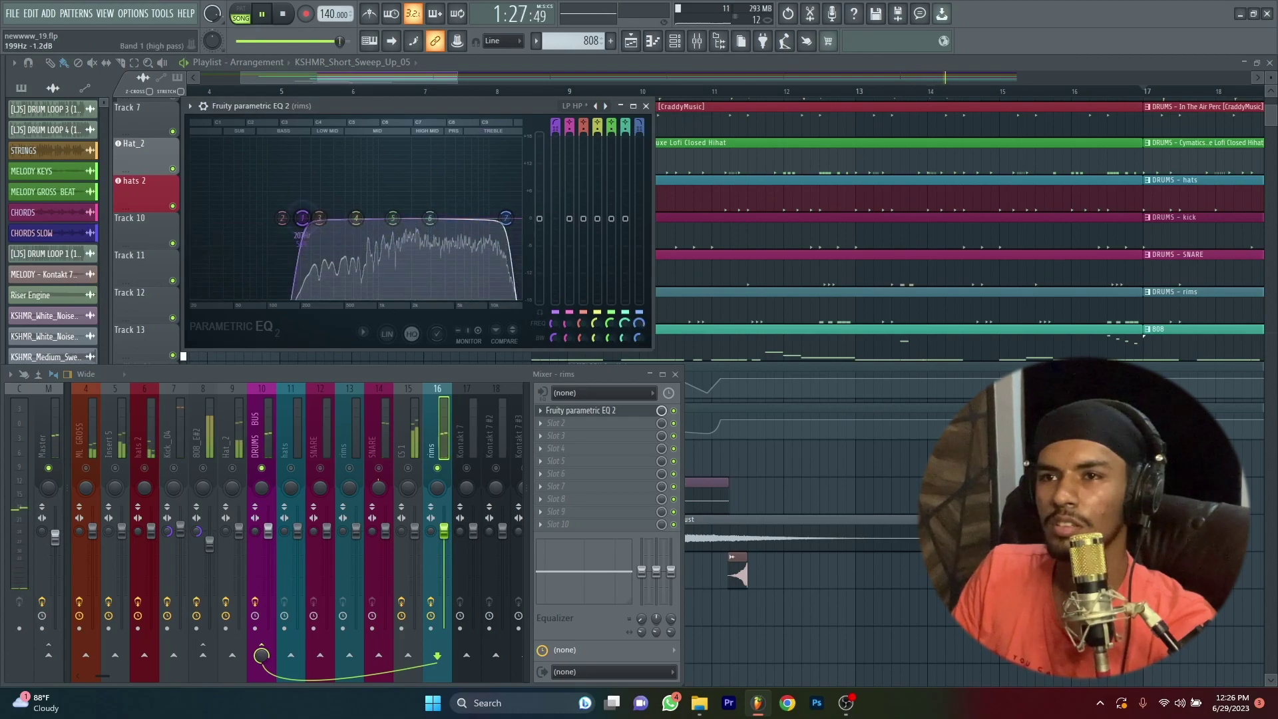
{"action": "left_click_drag", "start_coordinate": [302, 219], "coordinate": [468, 203]}
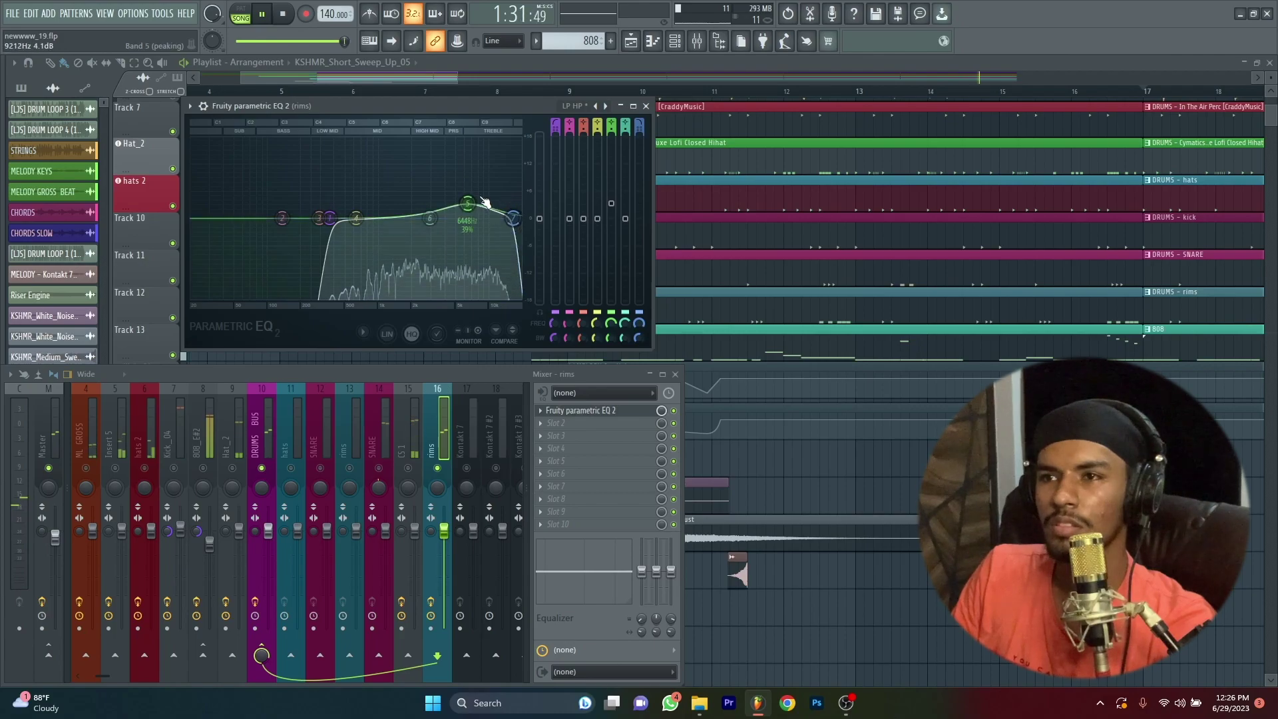
{"action": "left_click", "coordinate": [579, 410]}
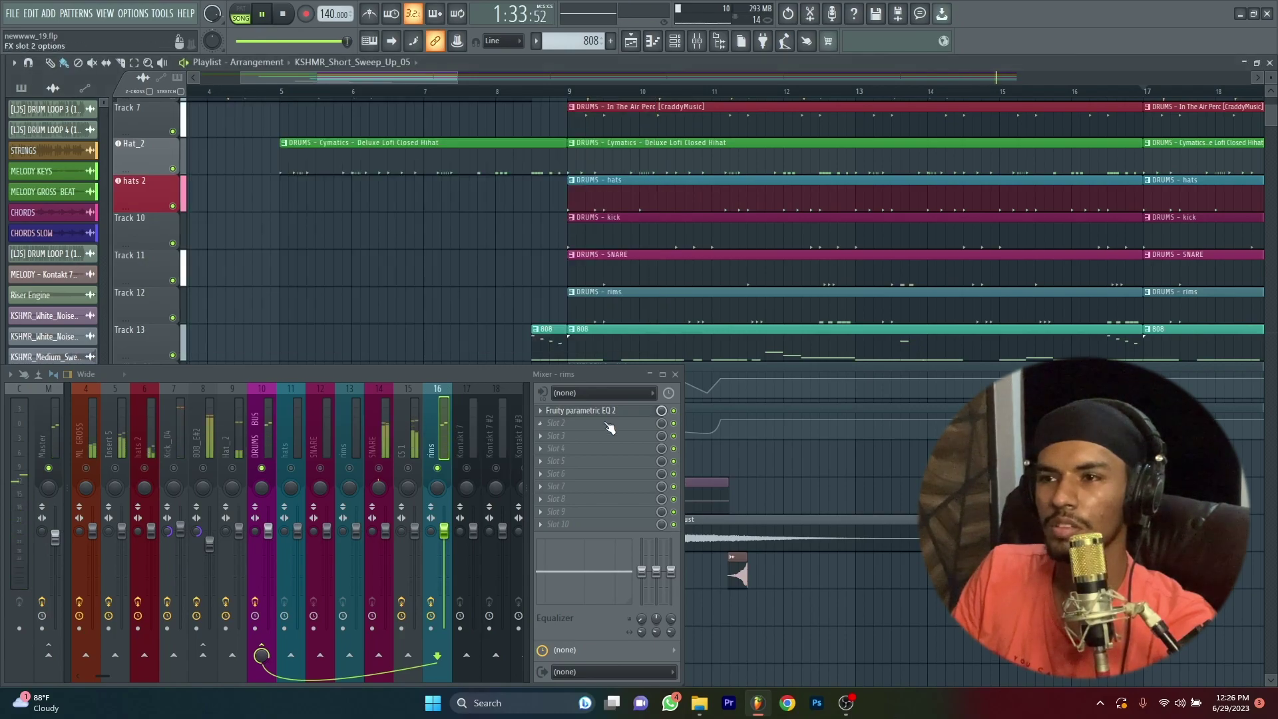
- Add Fruity Limiter and Fruity Blood Overdrive to the rims track's next effect slots, with the overdrive's pre amp at about 0.23
{"action": "left_click", "coordinate": [606, 425]}
{"action": "left_click", "coordinate": [896, 252]}
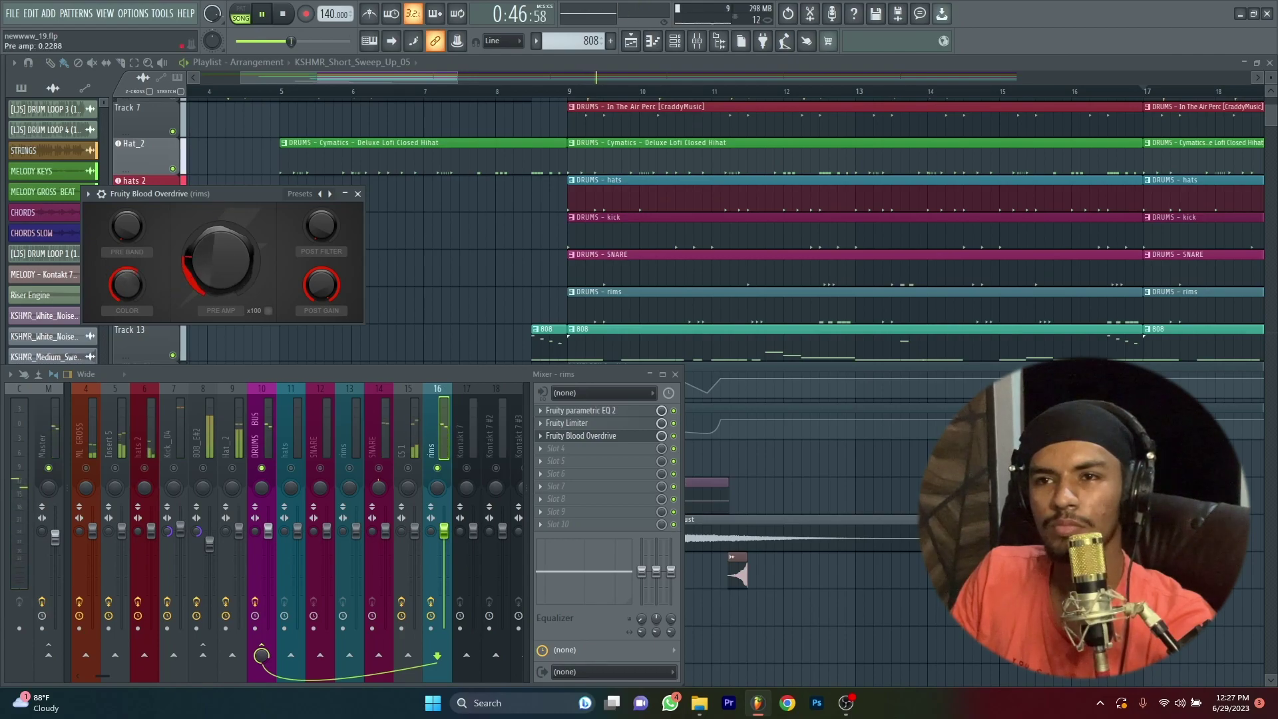
{"action": "left_click", "coordinate": [358, 194]}
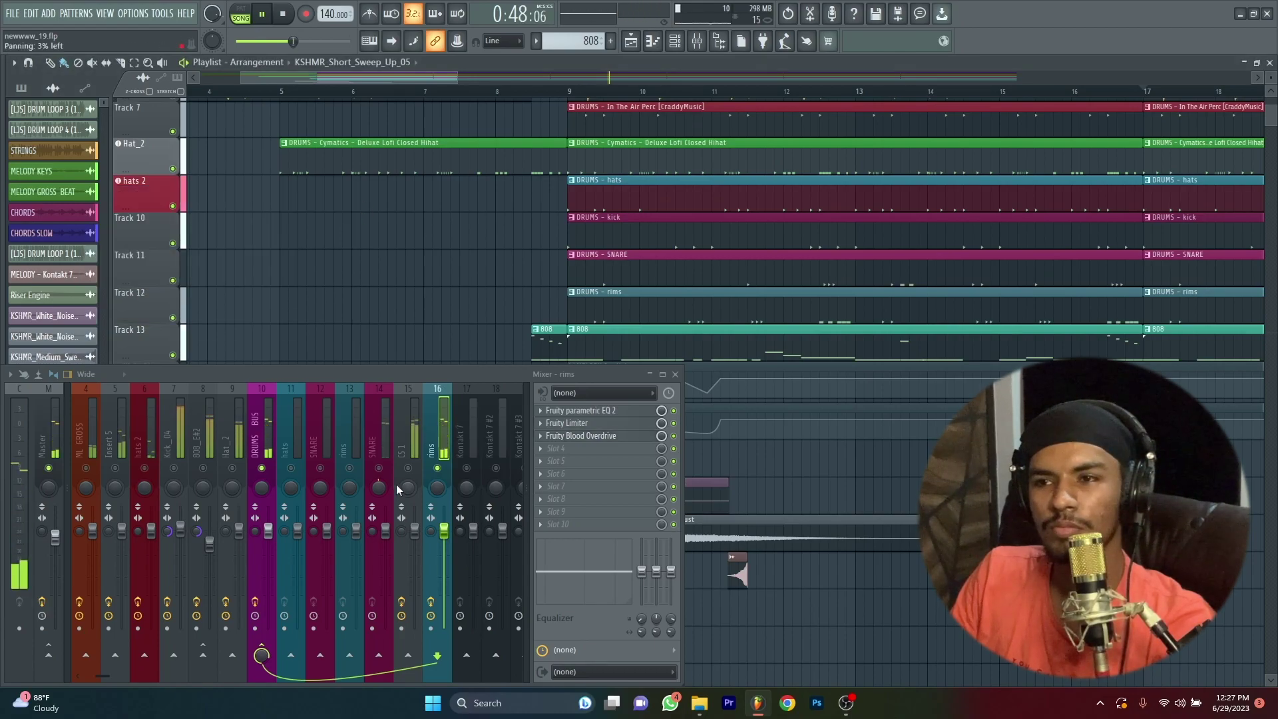
- Set the CS 1 EQ's band 1 low cut to about 490 Hz, dip band 4 slightly at 631 Hz, and open the track's Fruity PanOMatic
{"action": "left_click", "coordinate": [405, 440]}
{"action": "left_click", "coordinate": [598, 414]}
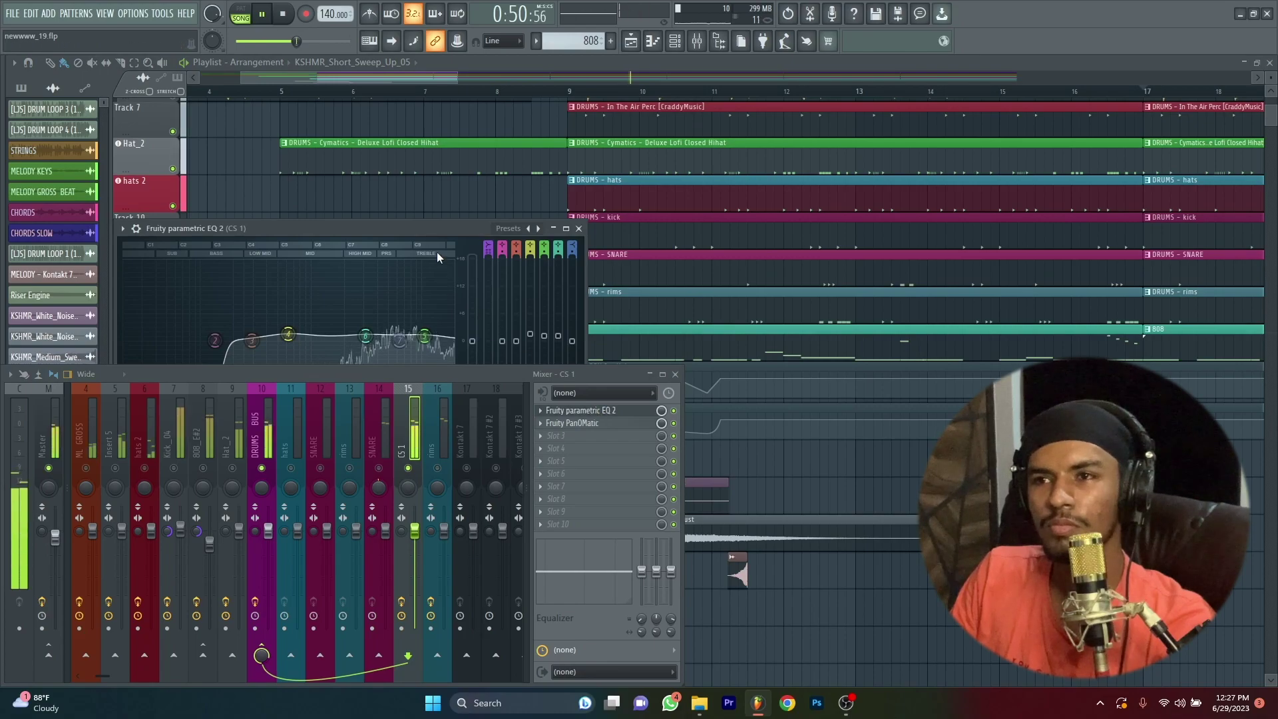
{"action": "left_click_drag", "start_coordinate": [434, 226], "coordinate": [565, 28]}
{"action": "left_click_drag", "start_coordinate": [348, 230], "coordinate": [392, 245]}
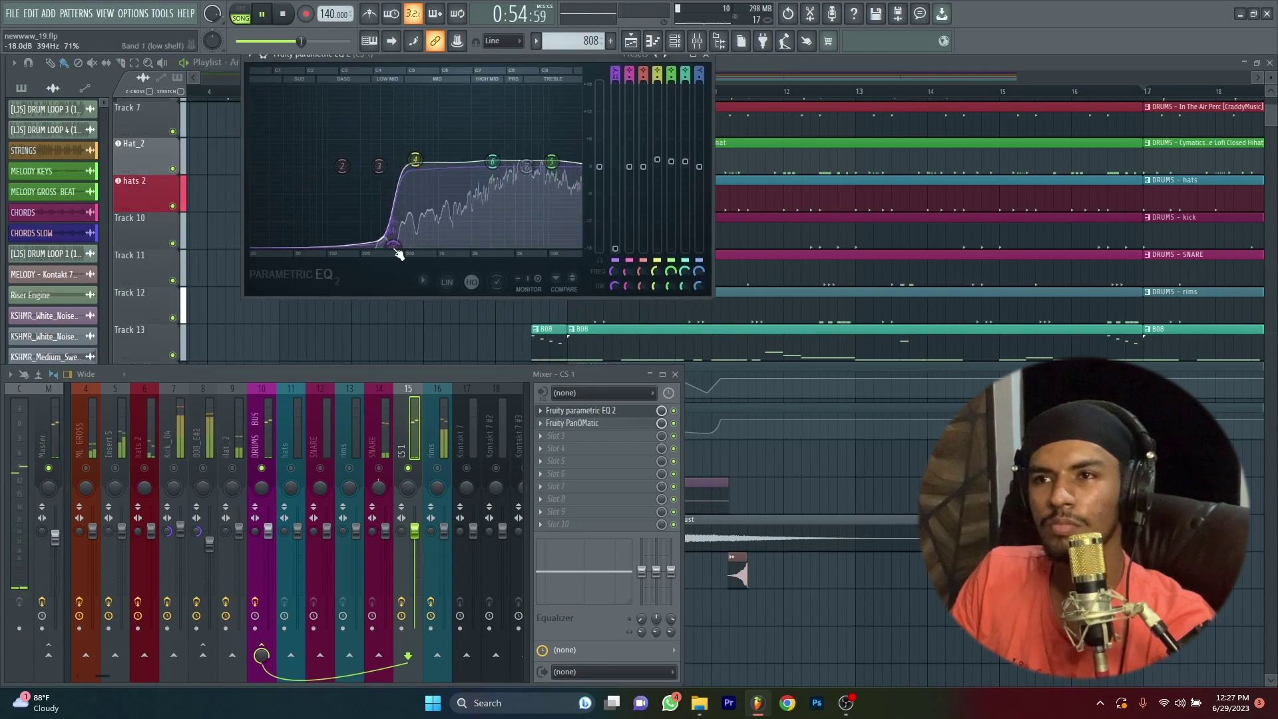
{"action": "left_click_drag", "start_coordinate": [416, 161], "coordinate": [415, 171]}
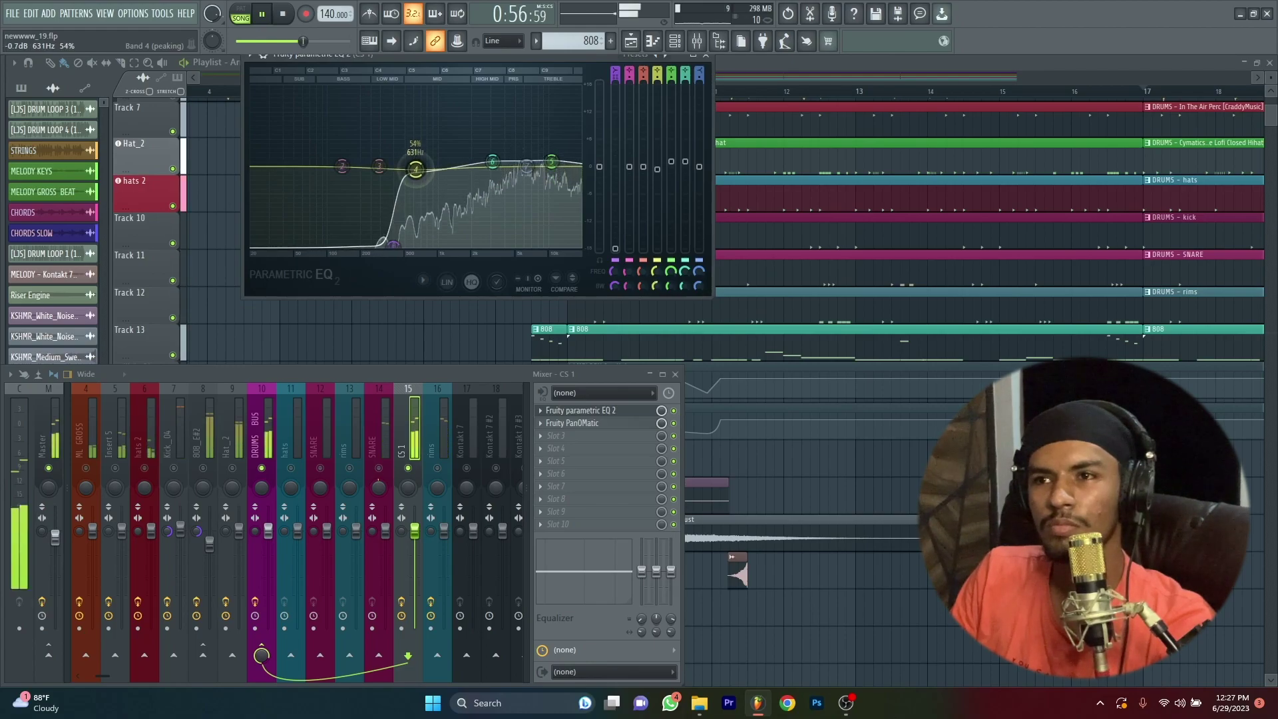
{"action": "left_click_drag", "start_coordinate": [392, 245], "coordinate": [402, 244]}
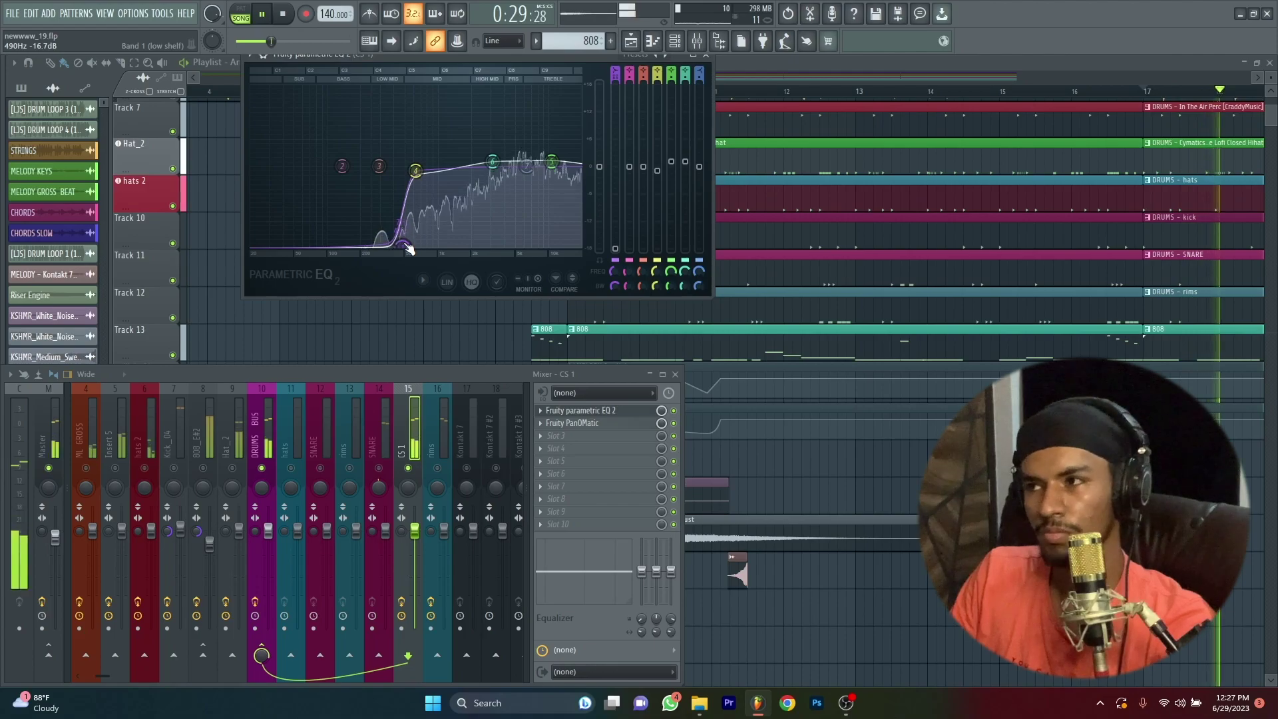
{"action": "left_click", "coordinate": [579, 410]}
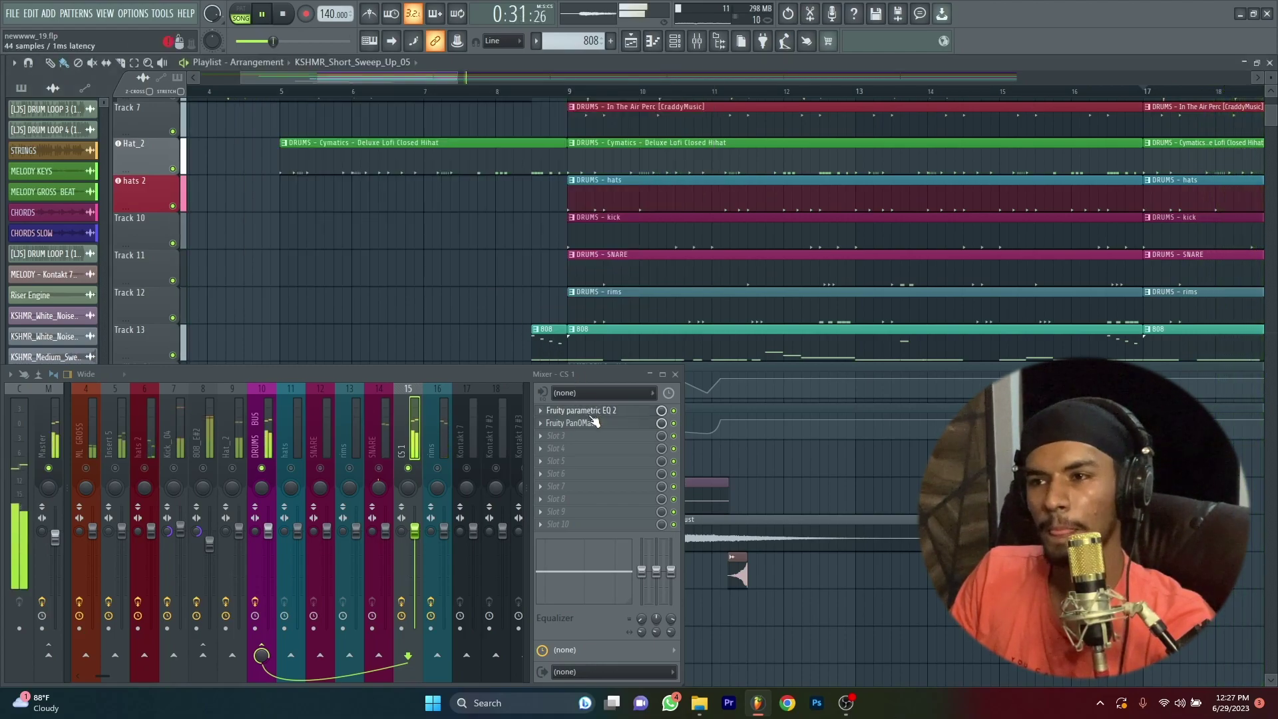
{"action": "left_click", "coordinate": [572, 423]}
{"action": "left_click_drag", "start_coordinate": [248, 246], "coordinate": [374, 183]}
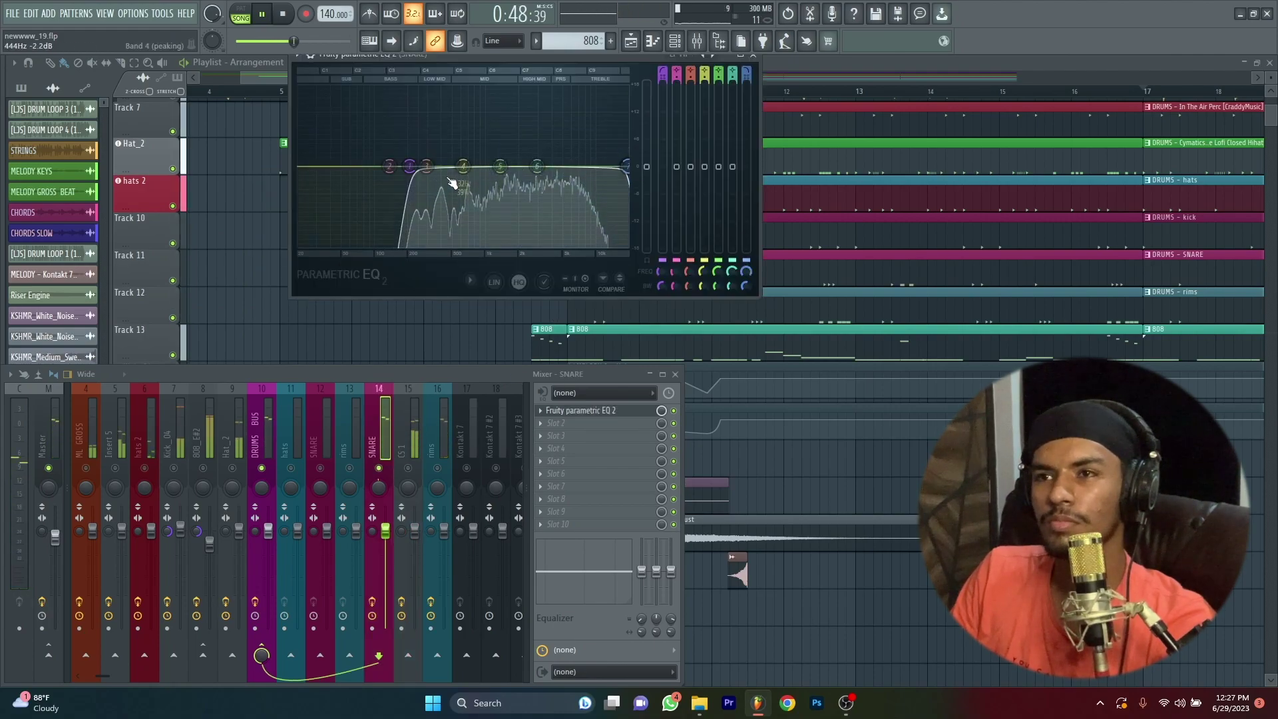
- Set the SNARE EQ's band 1 high-pass to order Steep 4 at about 296 Hz and boost band 4 slightly in the mids
{"action": "left_click_drag", "start_coordinate": [662, 74], "coordinate": [663, 79]}
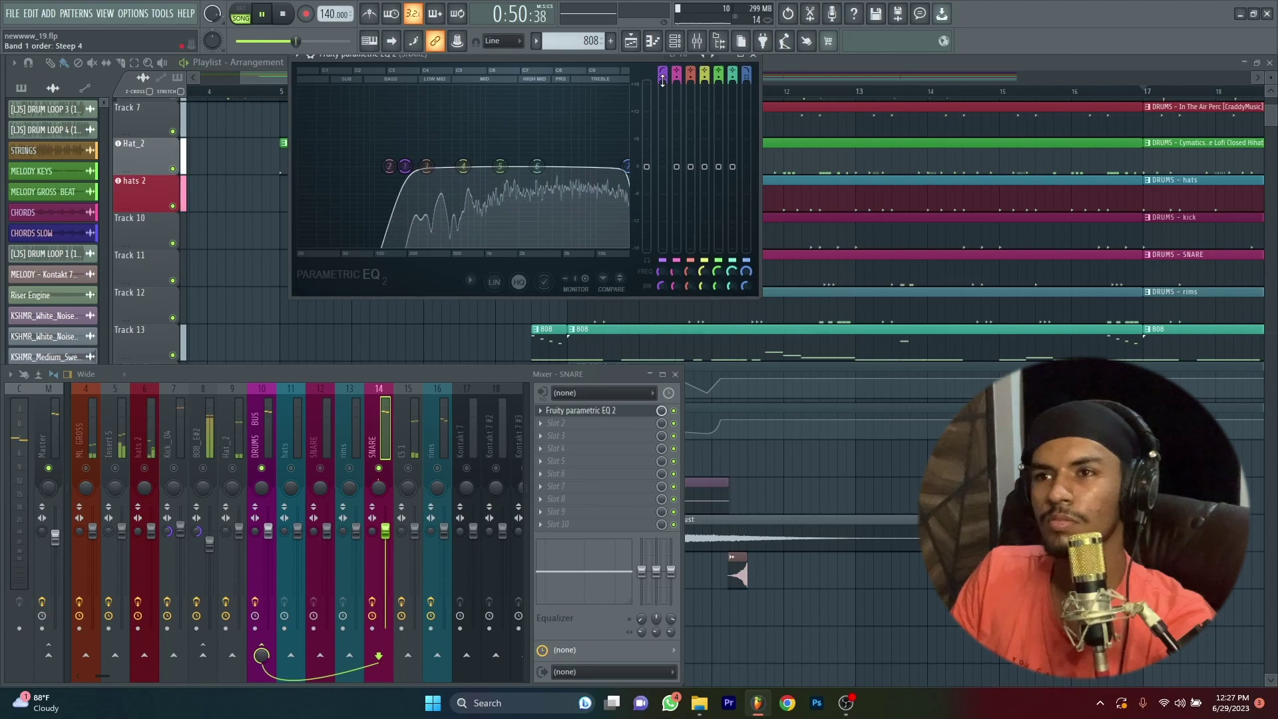
{"action": "left_click_drag", "start_coordinate": [405, 166], "coordinate": [478, 156]}
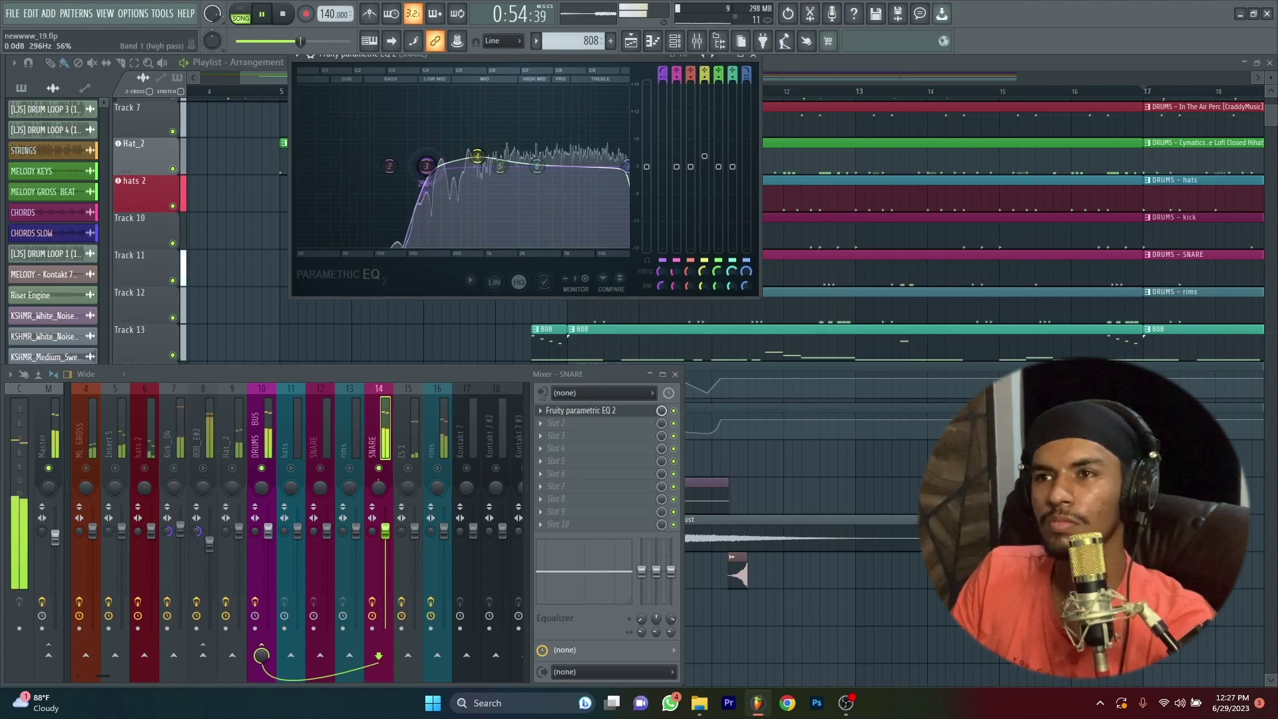
{"action": "left_click", "coordinate": [753, 55]}
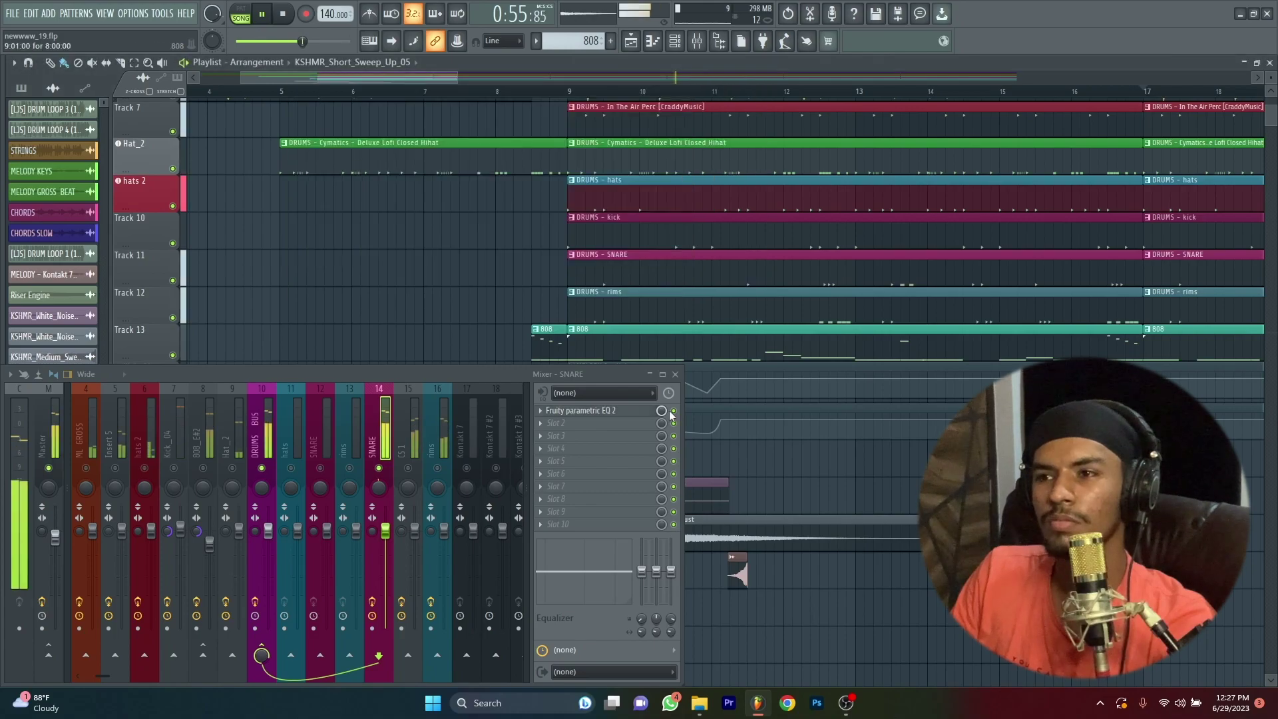
- Add Fruity Blood Overdrive to the second effect slot of the SNARE track
{"action": "left_click", "coordinate": [622, 429]}
{"action": "left_click", "coordinate": [892, 155]}
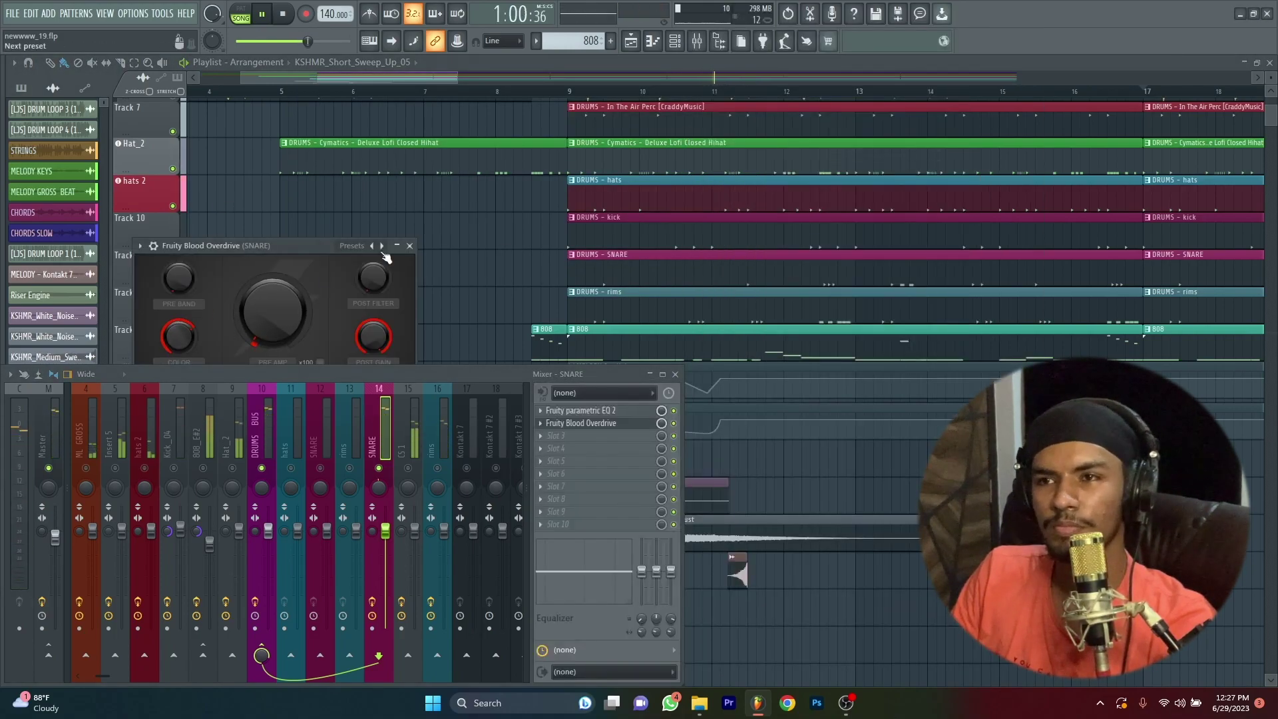
{"action": "left_click", "coordinate": [409, 246]}
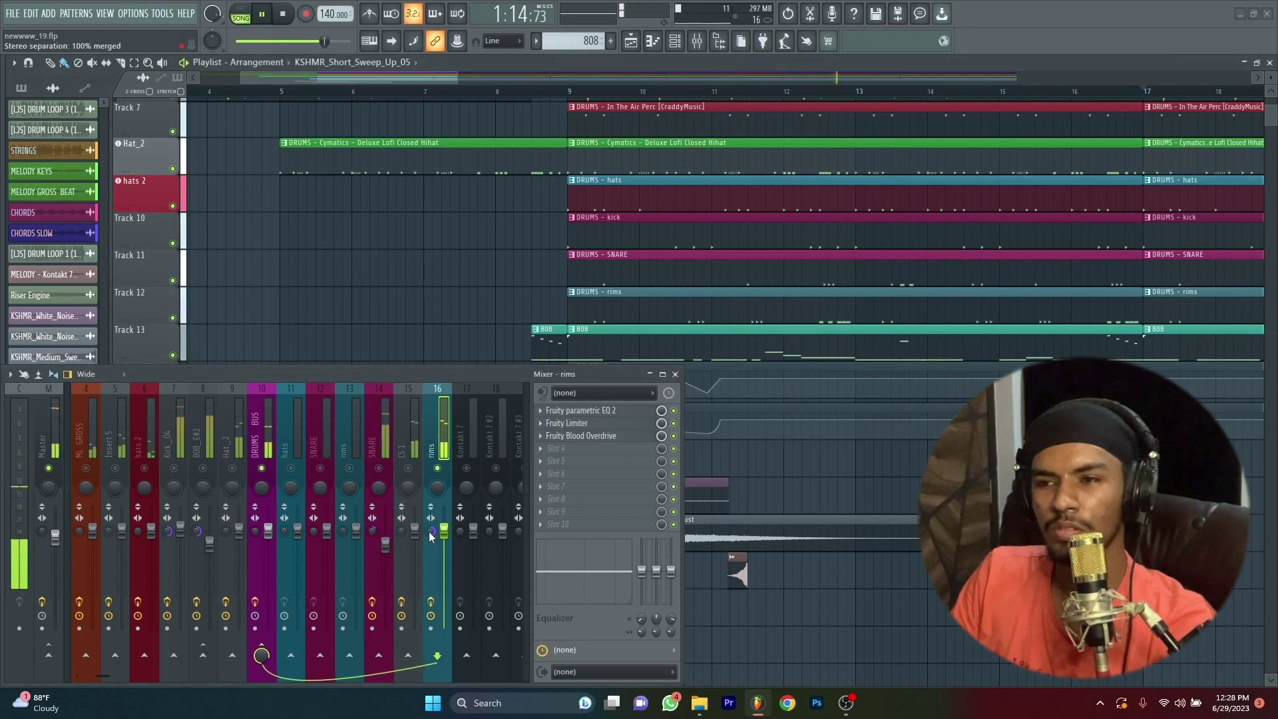
- Set the rims track's stereo separation to 39% merged
{"action": "left_click_drag", "start_coordinate": [429, 531], "coordinate": [429, 509]}
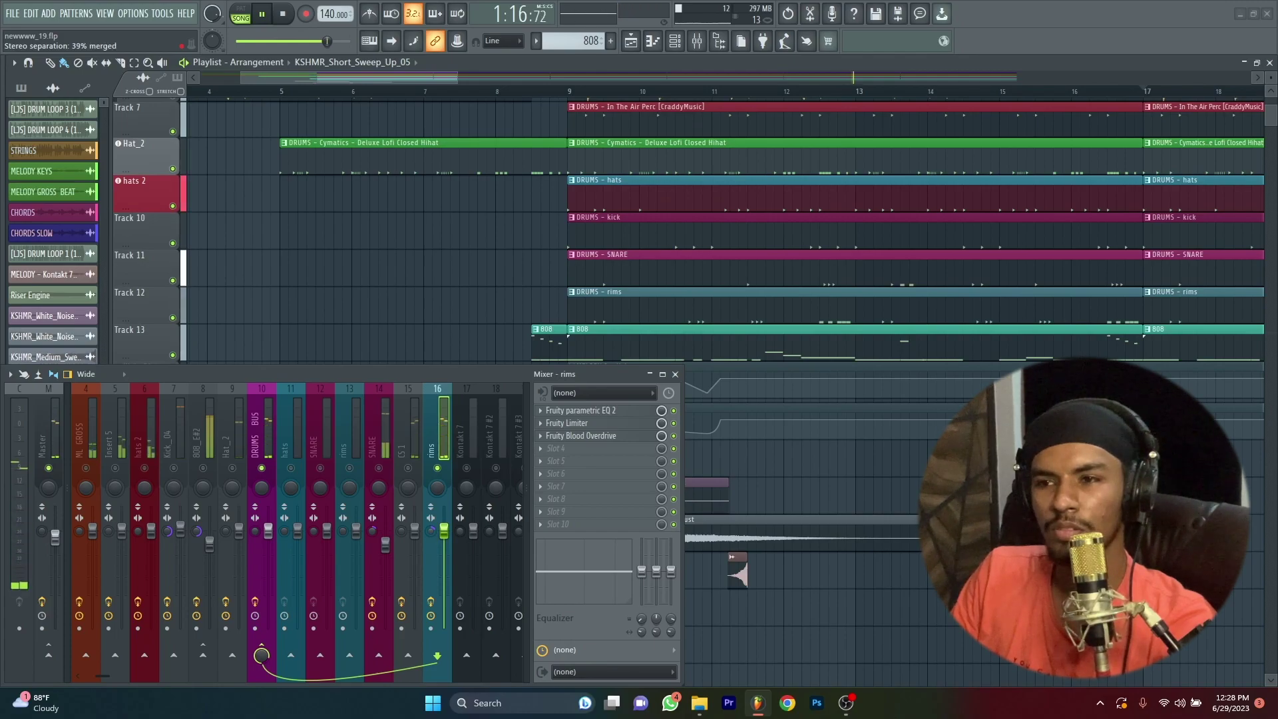
- Unsolo the rims track, solo the MELODY 1 mixer track and play the arrangement
{"action": "right_click", "coordinate": [408, 469]}
{"action": "scroll", "coordinate": [370, 417], "scroll_direction": "left", "scroll_amount": 3}
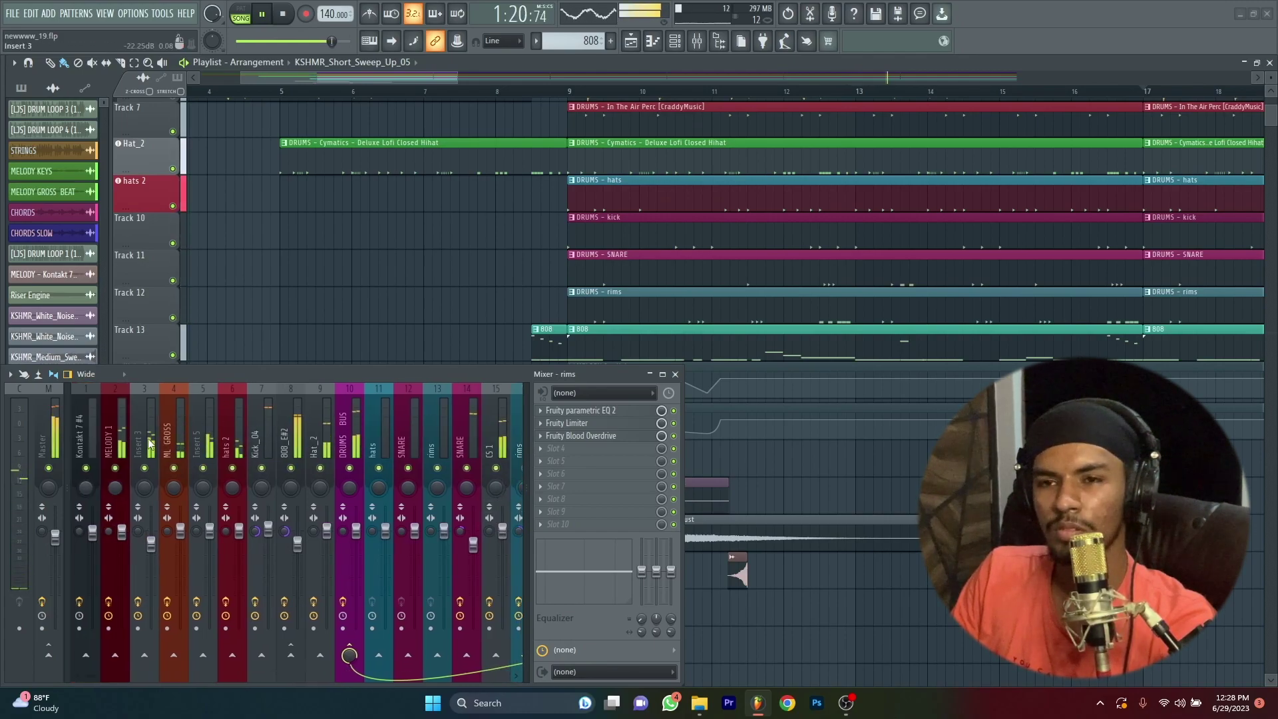
{"action": "key", "text": "space"}
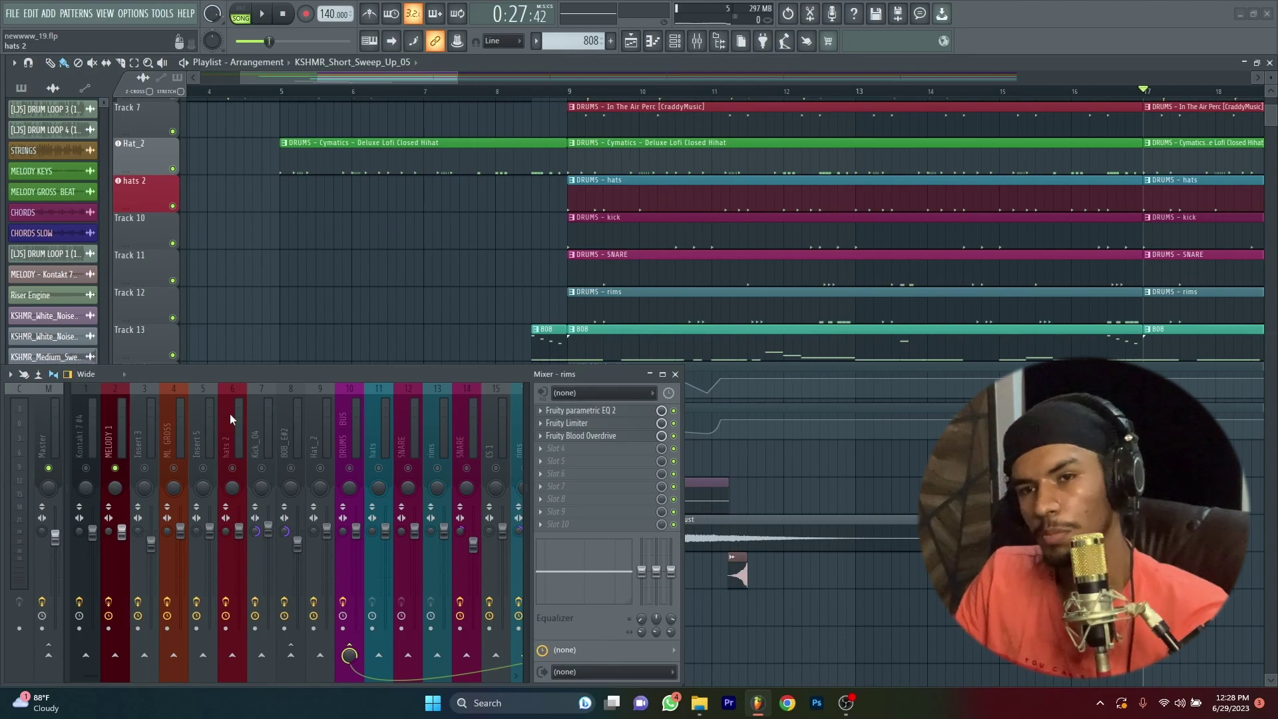
{"action": "key", "text": "space"}
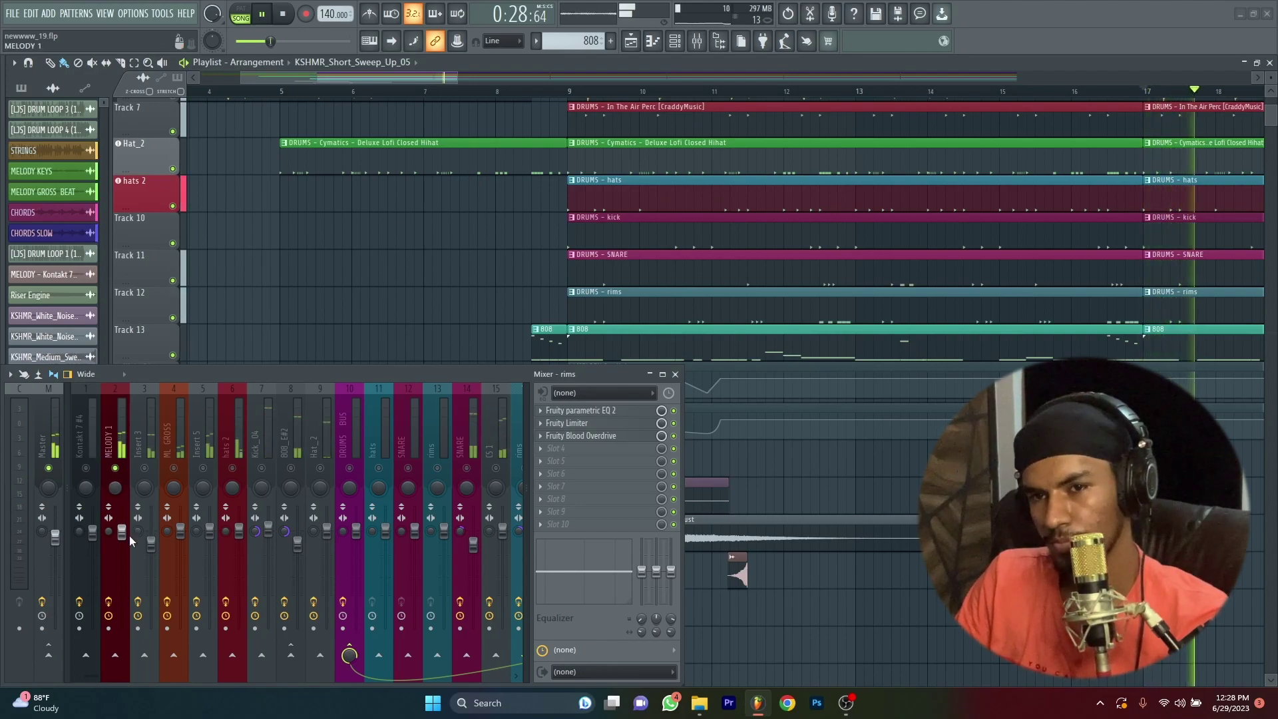
- Select bars 17 to 41 of the playlist as the playback loop and enlarge the mixer to show more tracks
{"action": "left_click_drag", "start_coordinate": [174, 380], "coordinate": [215, 290]}
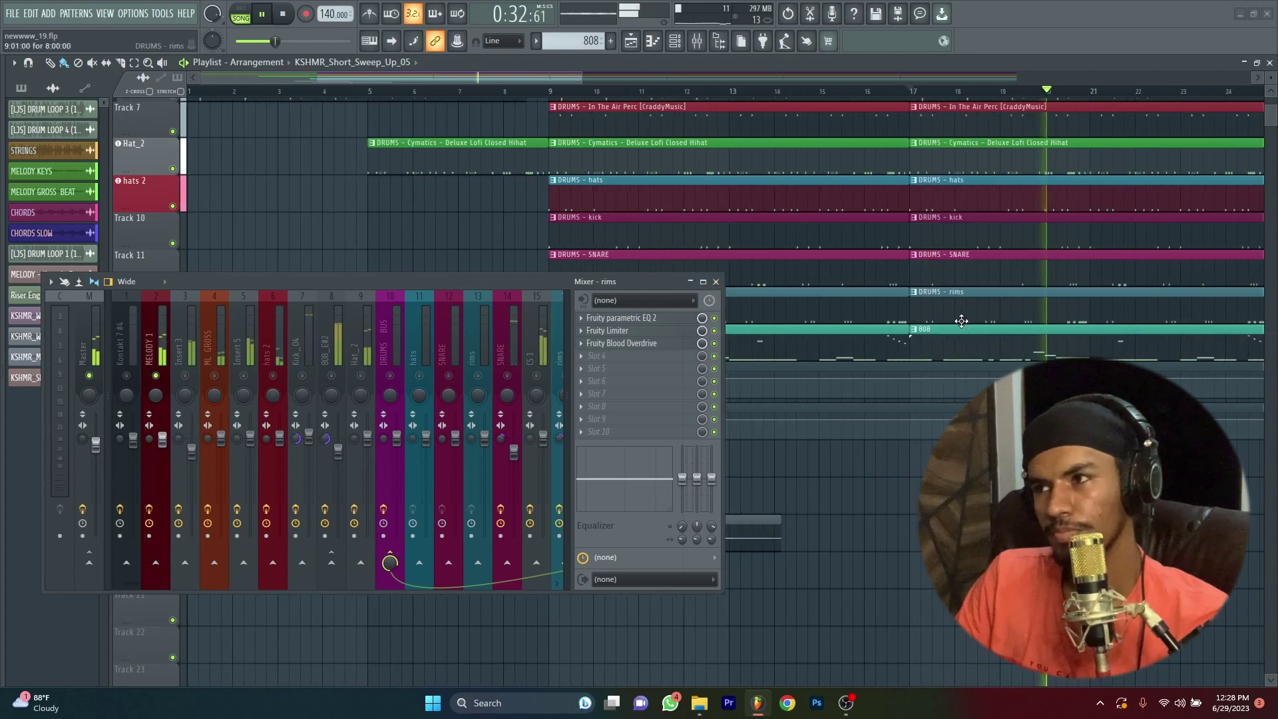
{"action": "scroll", "coordinate": [619, 102], "scroll_direction": "down", "scroll_amount": 5}
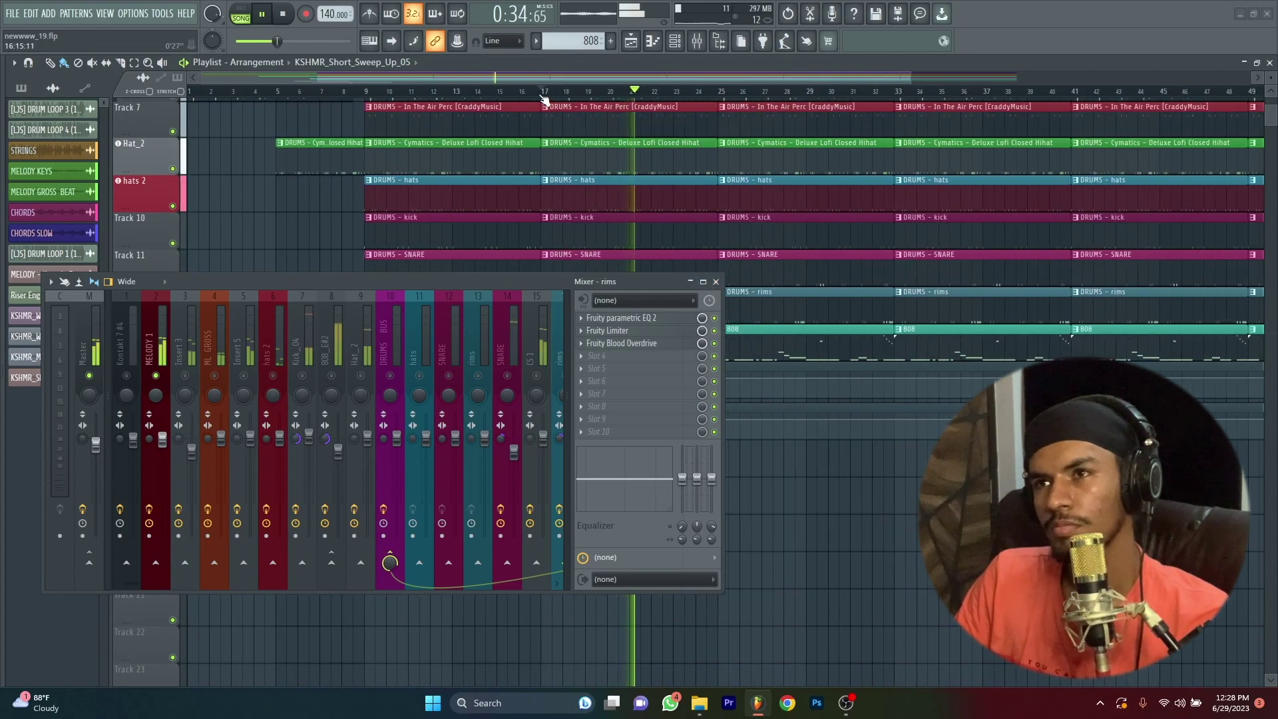
{"action": "left_click_drag", "start_coordinate": [543, 91], "coordinate": [1072, 89]}
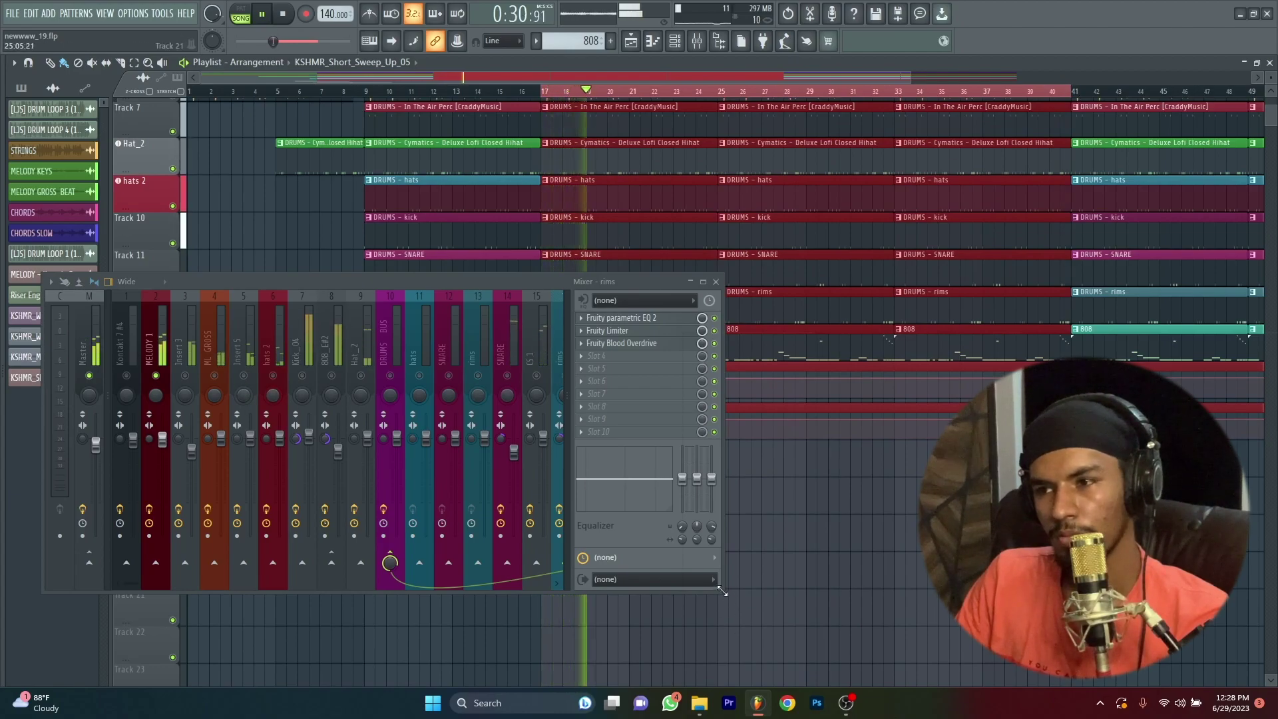
{"action": "left_click_drag", "start_coordinate": [736, 603], "coordinate": [1038, 676]}
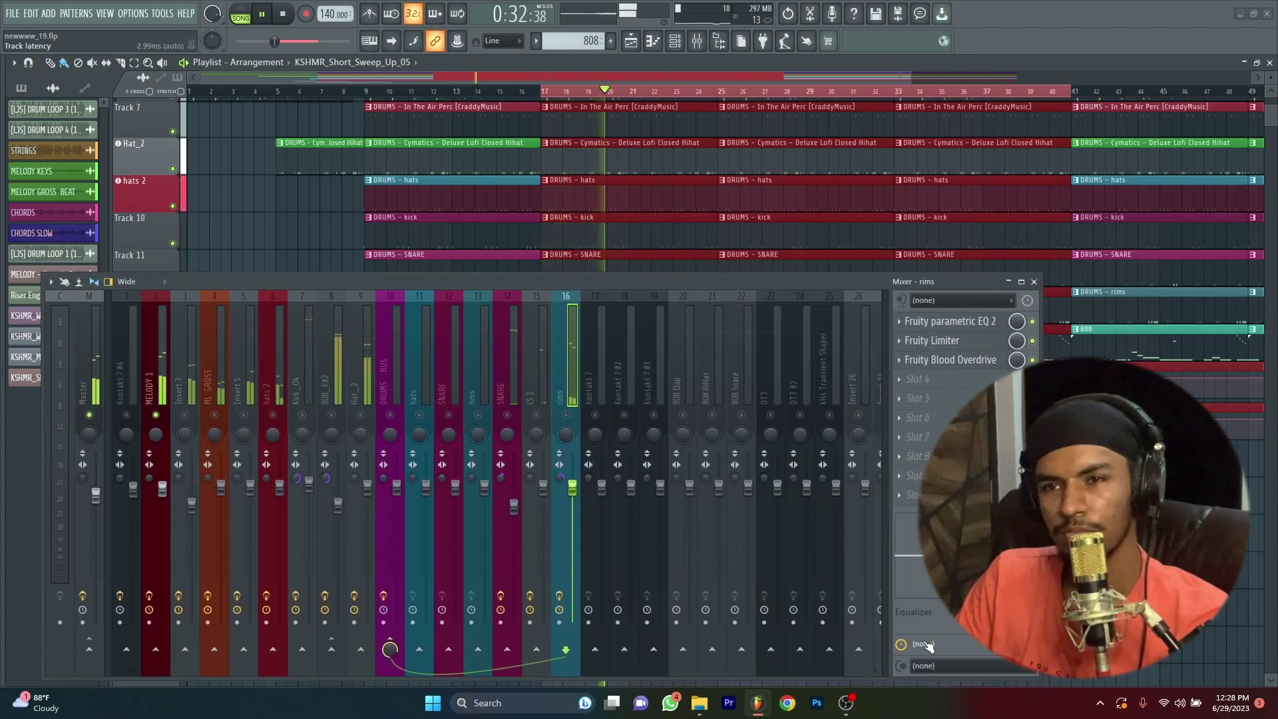
- Lower the volume faders of the MELODY 1 and Insert 3 tracks while both play together
{"action": "left_click", "coordinate": [169, 384]}
{"action": "left_click_drag", "start_coordinate": [161, 489], "coordinate": [192, 528]}
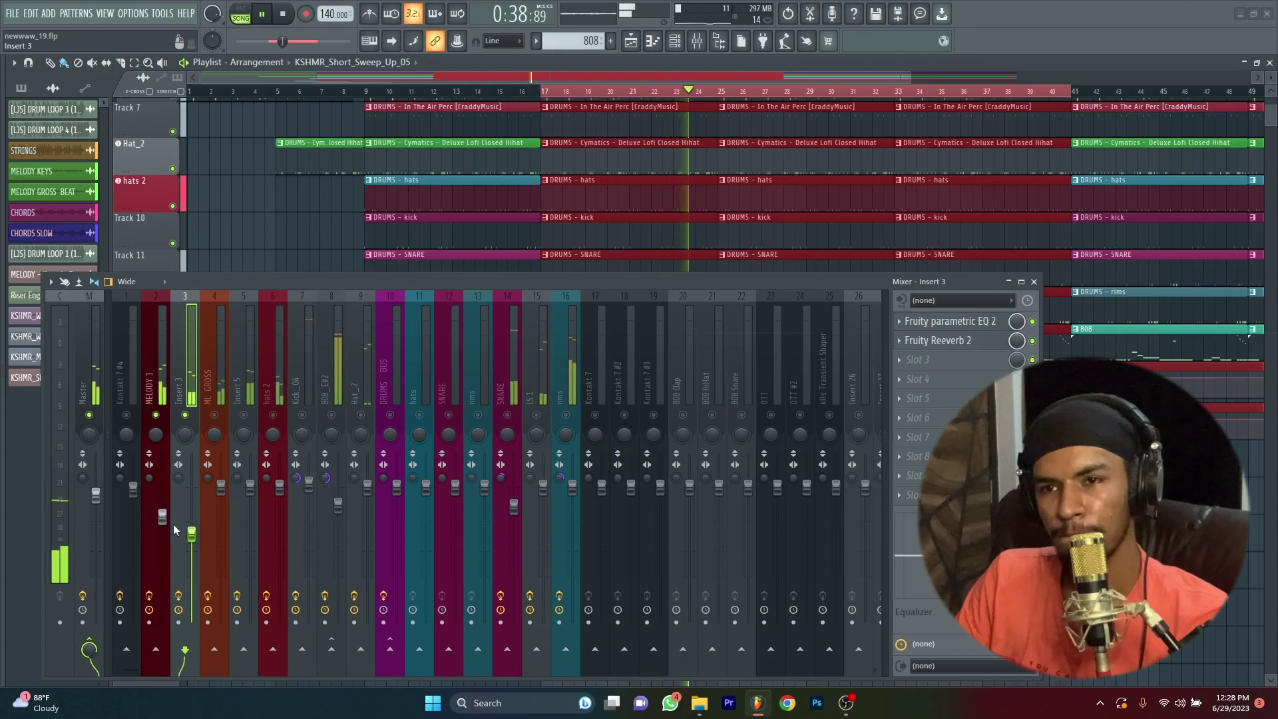
{"action": "mouse_move", "coordinate": [162, 517]}
{"action": "left_mouse_down"}
{"action": "mouse_move", "coordinate": [191, 531]}
{"action": "mouse_move", "coordinate": [162, 538]}
{"action": "mouse_move", "coordinate": [191, 533]}
{"action": "mouse_move", "coordinate": [161, 521]}
{"action": "left_mouse_up"}
- Unmute the ML GROSS and Insert 5 tracks and lower both of their volume faders
{"action": "left_click", "coordinate": [213, 436]}
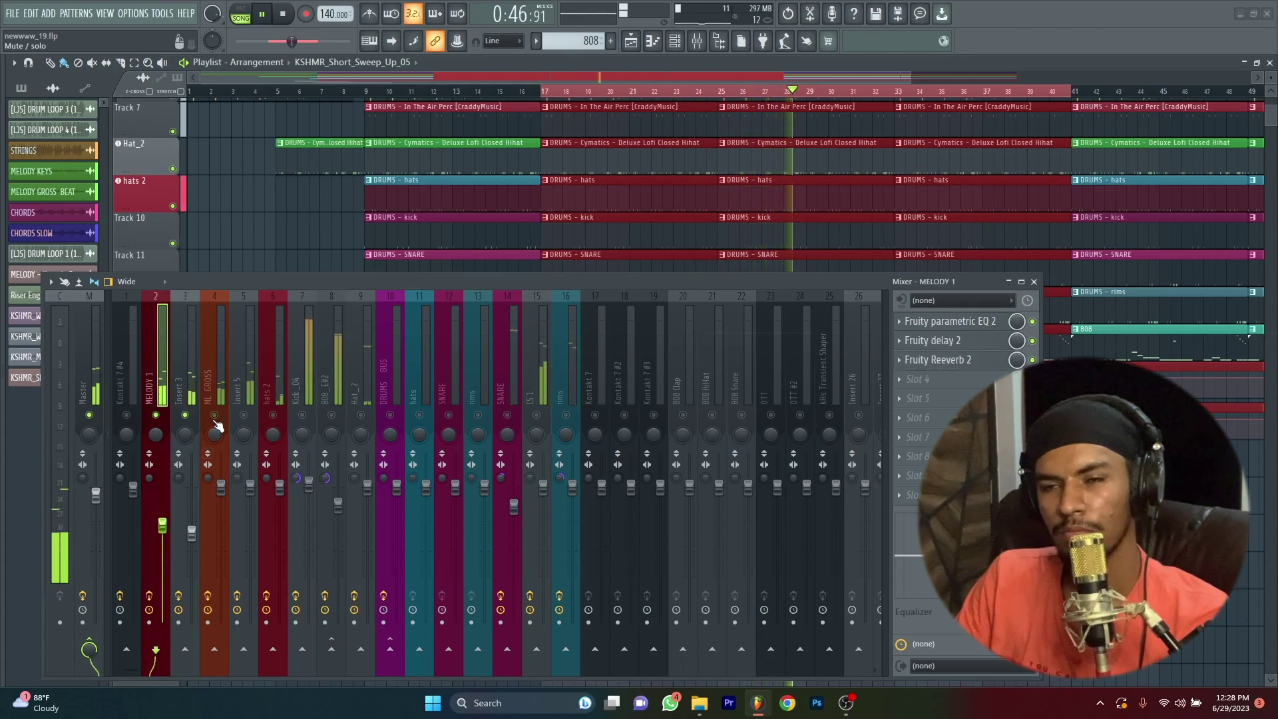
{"action": "left_click", "coordinate": [214, 378]}
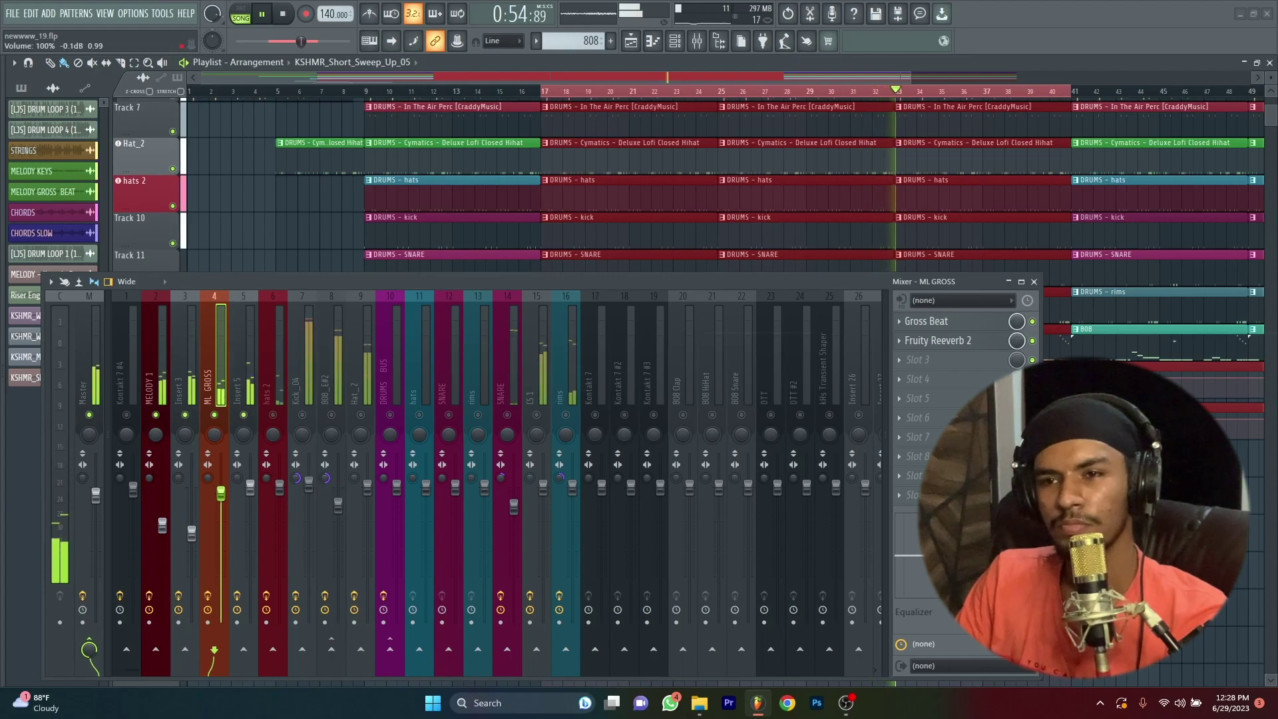
{"action": "left_click_drag", "start_coordinate": [221, 488], "coordinate": [250, 512]}
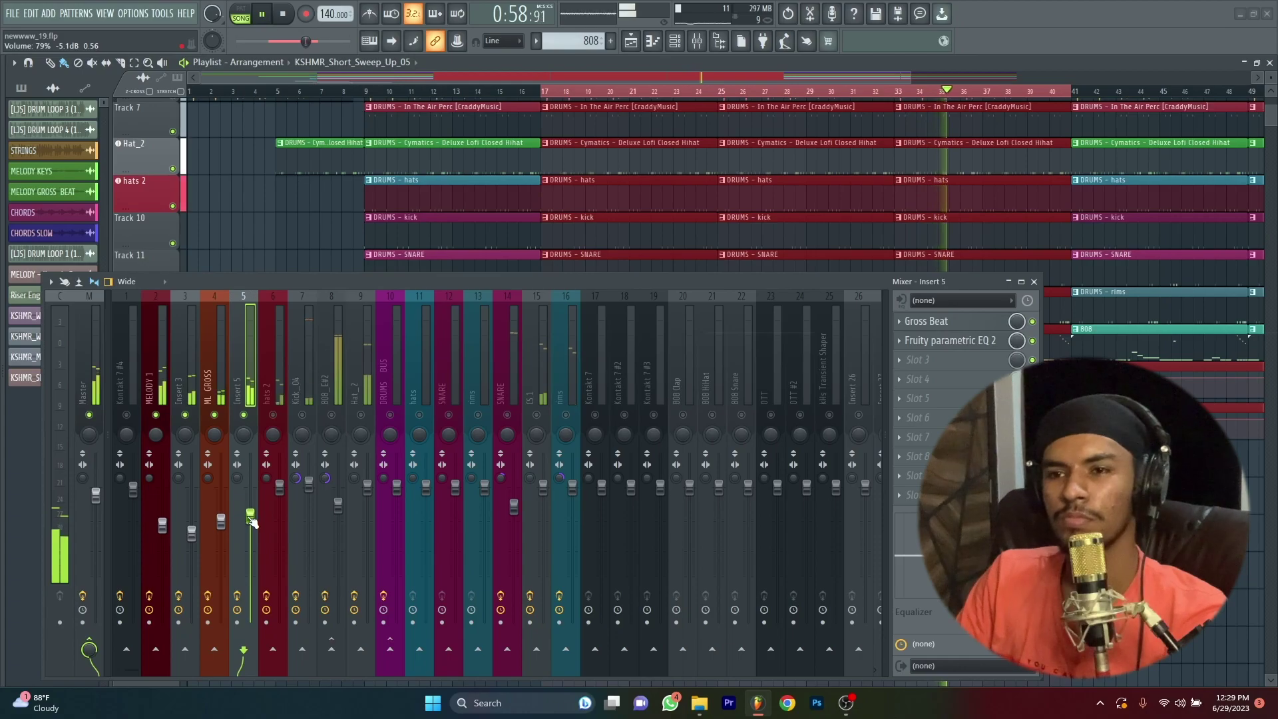
- Bring in the hats 2 track through the drum bus and pull its volume slightly below the default level
{"action": "left_click", "coordinate": [278, 405]}
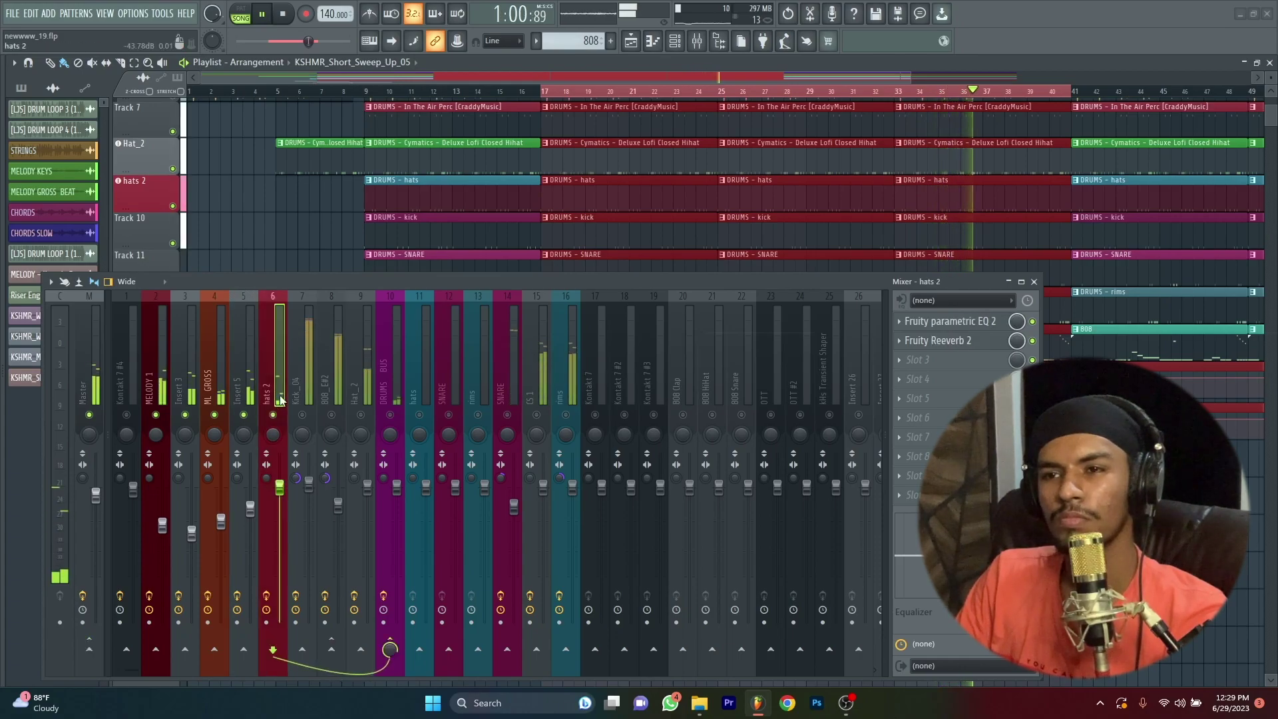
{"action": "left_click_drag", "start_coordinate": [279, 489], "coordinate": [280, 485]}
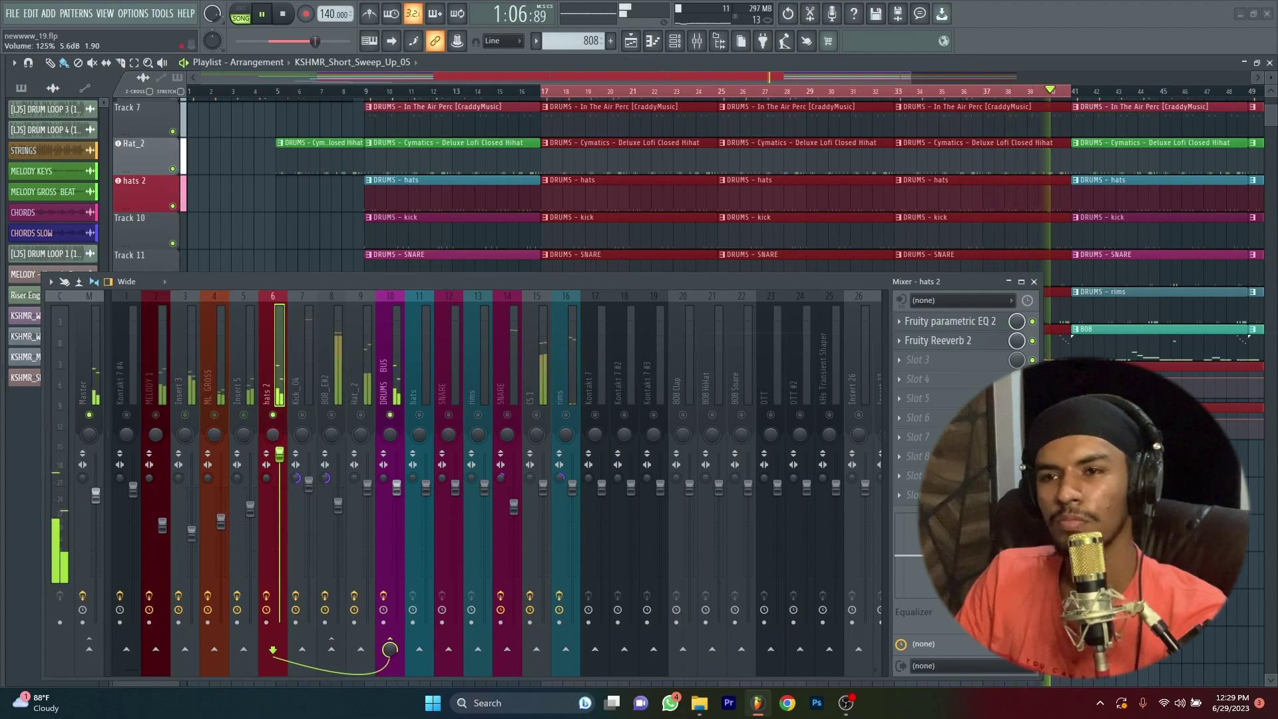
{"action": "left_click_drag", "start_coordinate": [279, 454], "coordinate": [280, 498]}
- Add Fruity Blood Overdrive to the hats 2 track ahead of the reverb, with the pre amp at about 0.275
{"action": "left_click", "coordinate": [931, 360]}
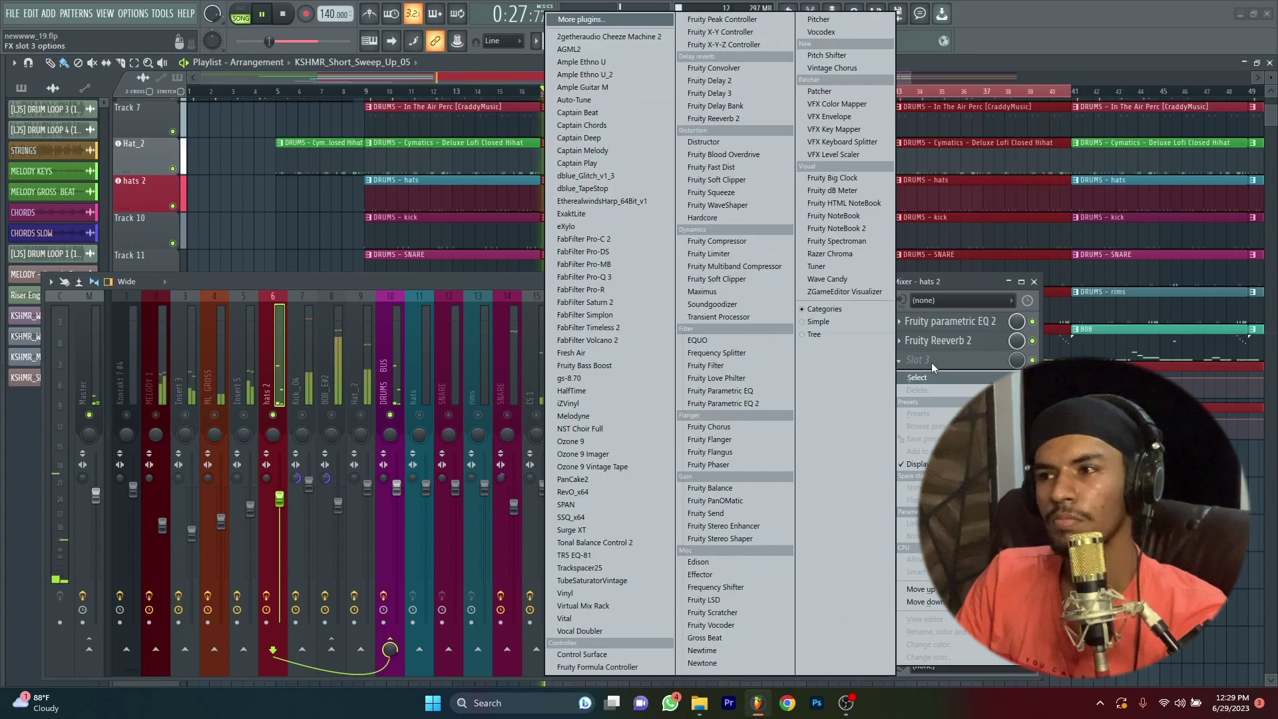
{"action": "left_click", "coordinate": [724, 154]}
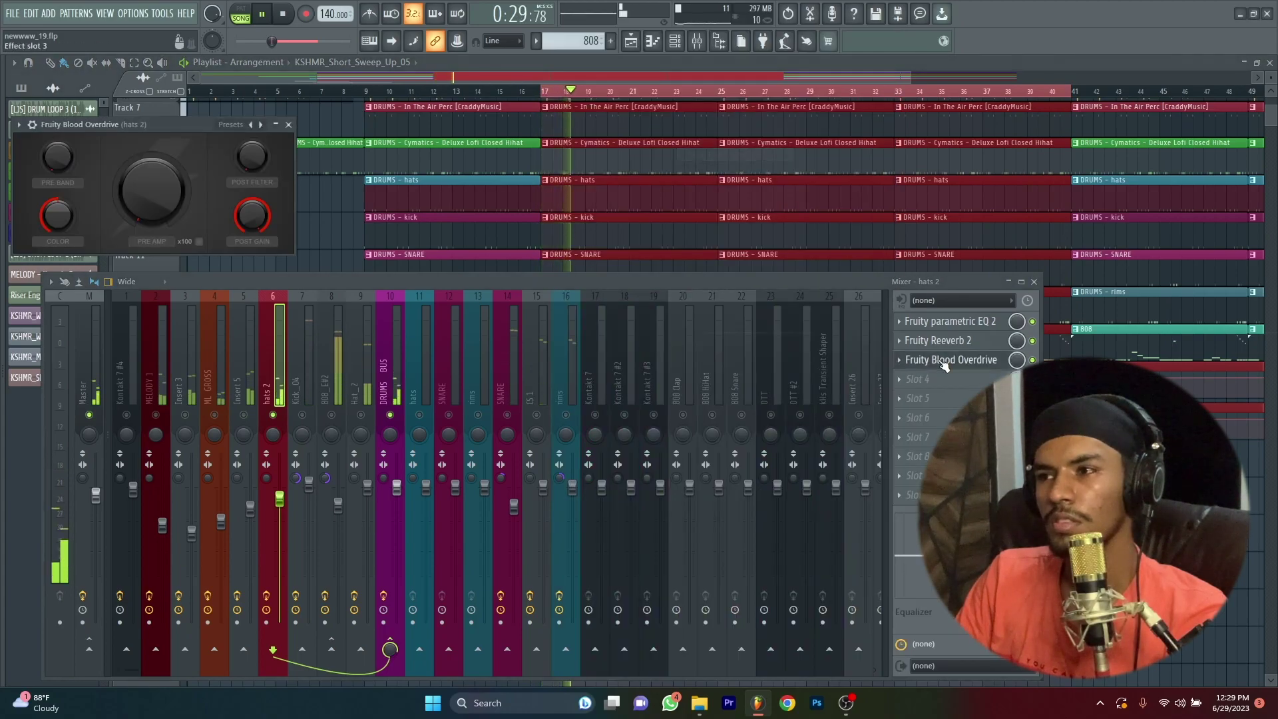
{"action": "left_click_drag", "start_coordinate": [164, 198], "coordinate": [140, 208]}
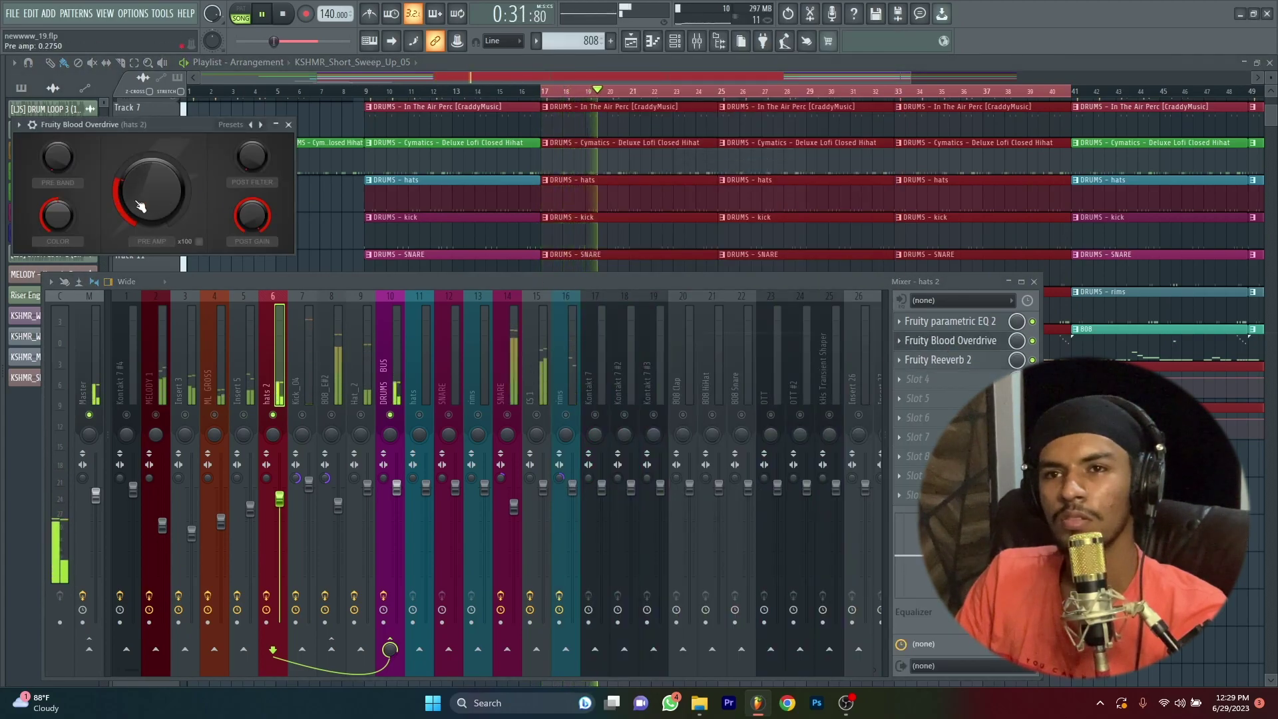
{"action": "left_click", "coordinate": [289, 125]}
- Unmute the melody tracks alongside hats 2, lower the hats 2 volume further and set Insert 5 to about 80%
{"action": "left_click", "coordinate": [247, 416]}
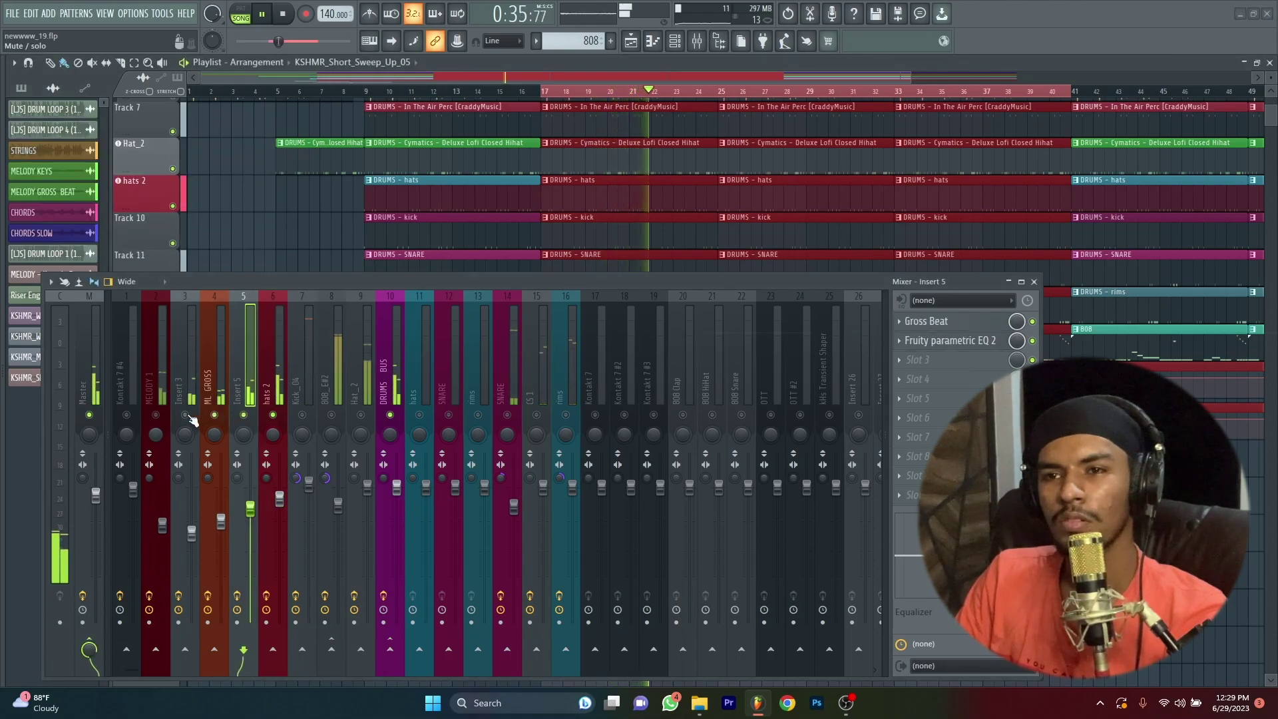
{"action": "left_click_drag", "start_coordinate": [280, 500], "coordinate": [280, 524]}
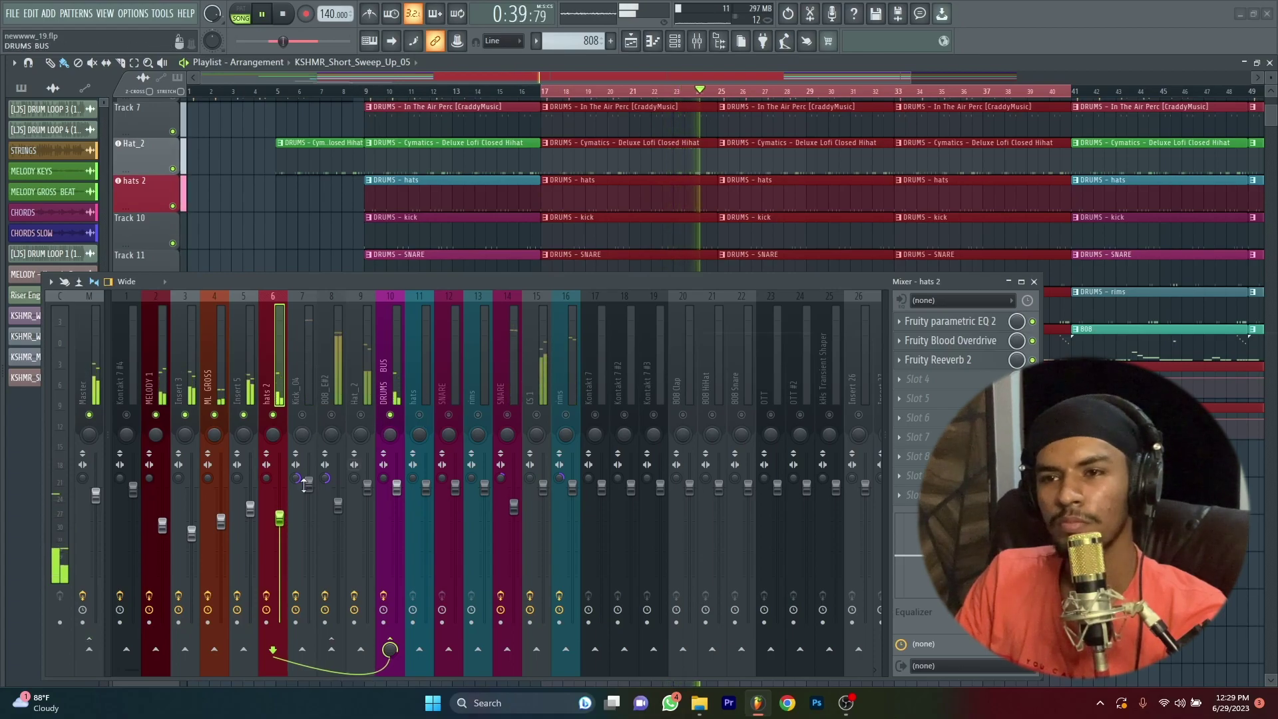
{"action": "left_click_drag", "start_coordinate": [280, 520], "coordinate": [280, 528]}
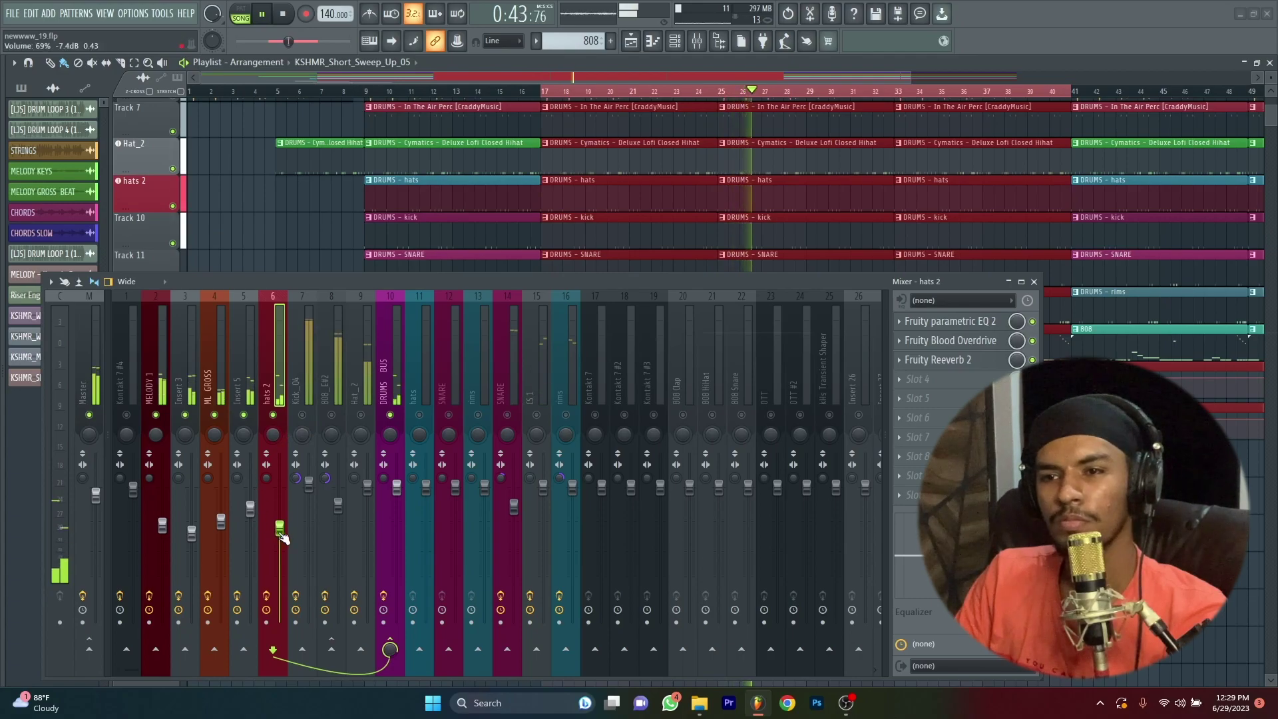
{"action": "left_click_drag", "start_coordinate": [251, 519], "coordinate": [252, 531]}
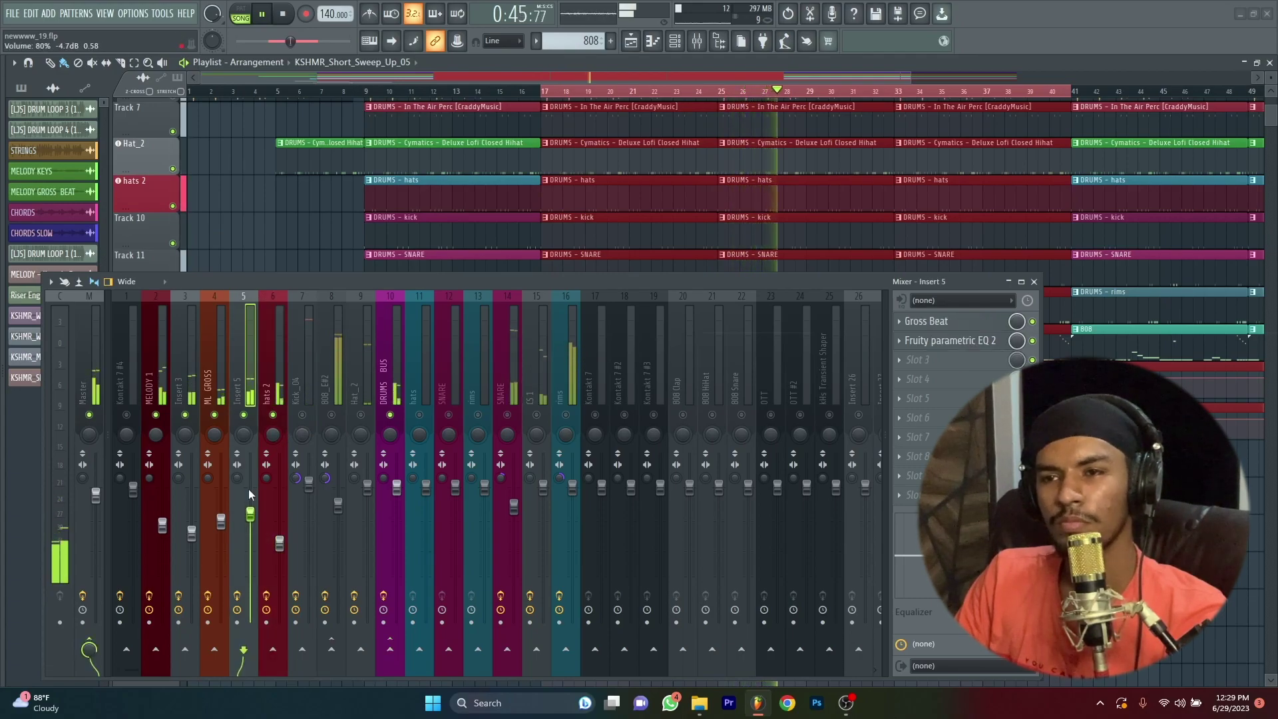
- Isolate the Kick_04, 808_E#2 and Hat_2 tracks and lower their volumes, setting the 808 to about 63%
{"action": "left_click", "coordinate": [338, 382]}
{"action": "left_click", "coordinate": [303, 400]}
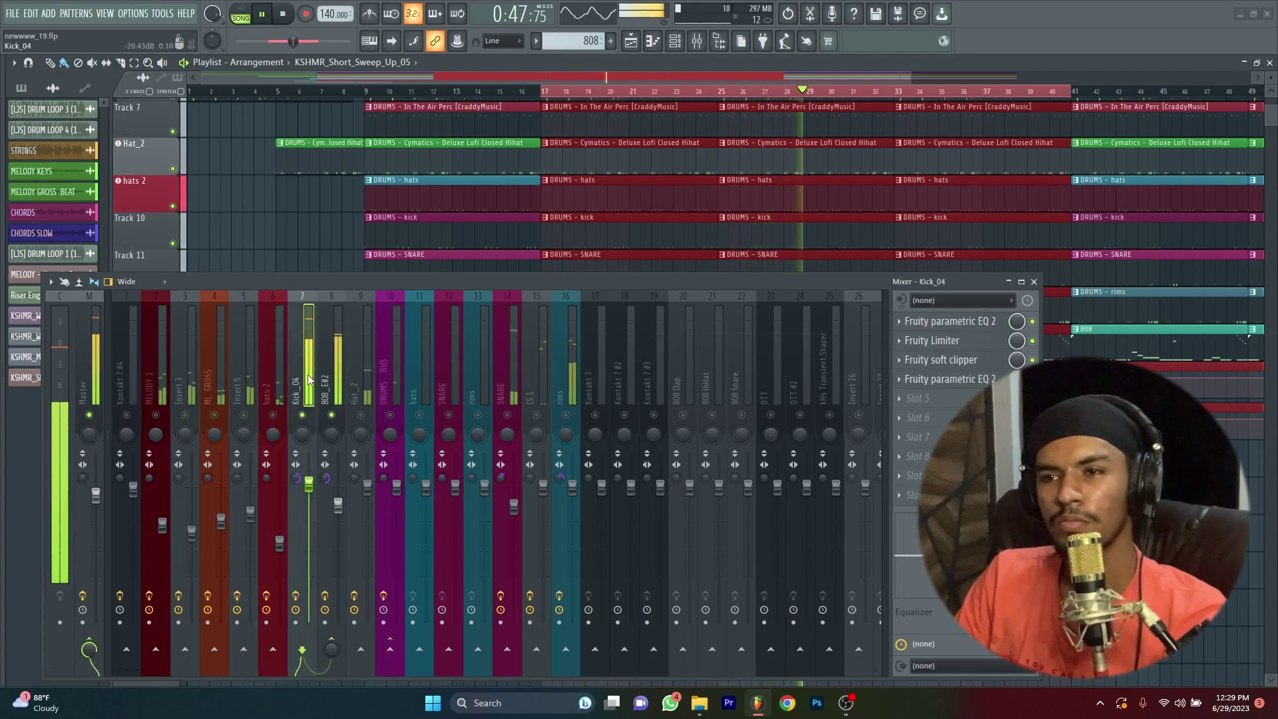
{"action": "left_click_drag", "start_coordinate": [309, 484], "coordinate": [339, 537]}
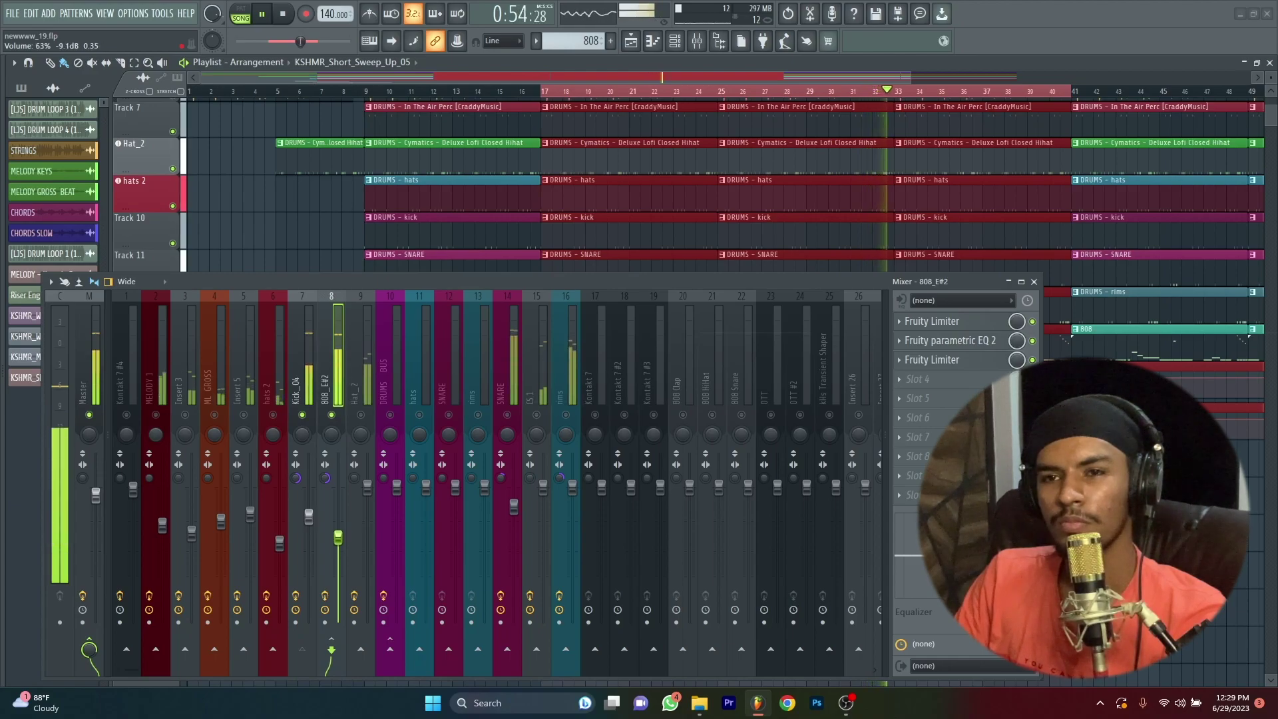
{"action": "left_click", "coordinate": [368, 426]}
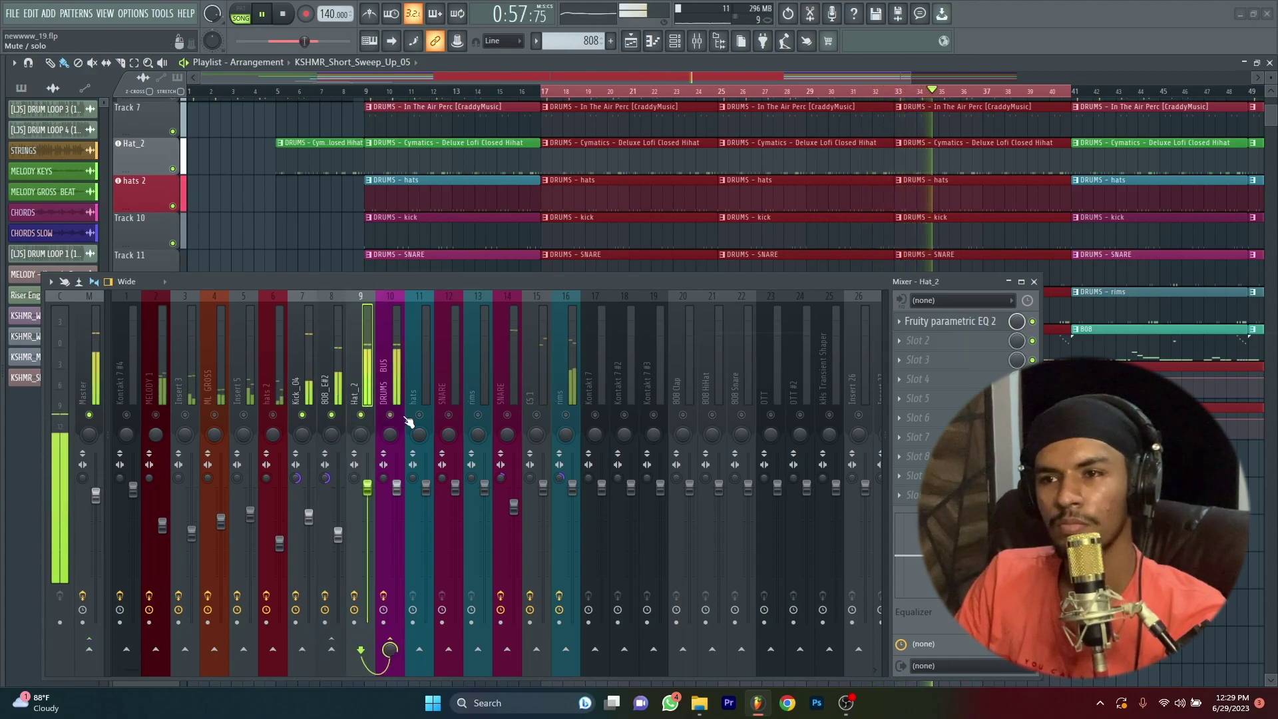
{"action": "left_click_drag", "start_coordinate": [367, 490], "coordinate": [366, 511]}
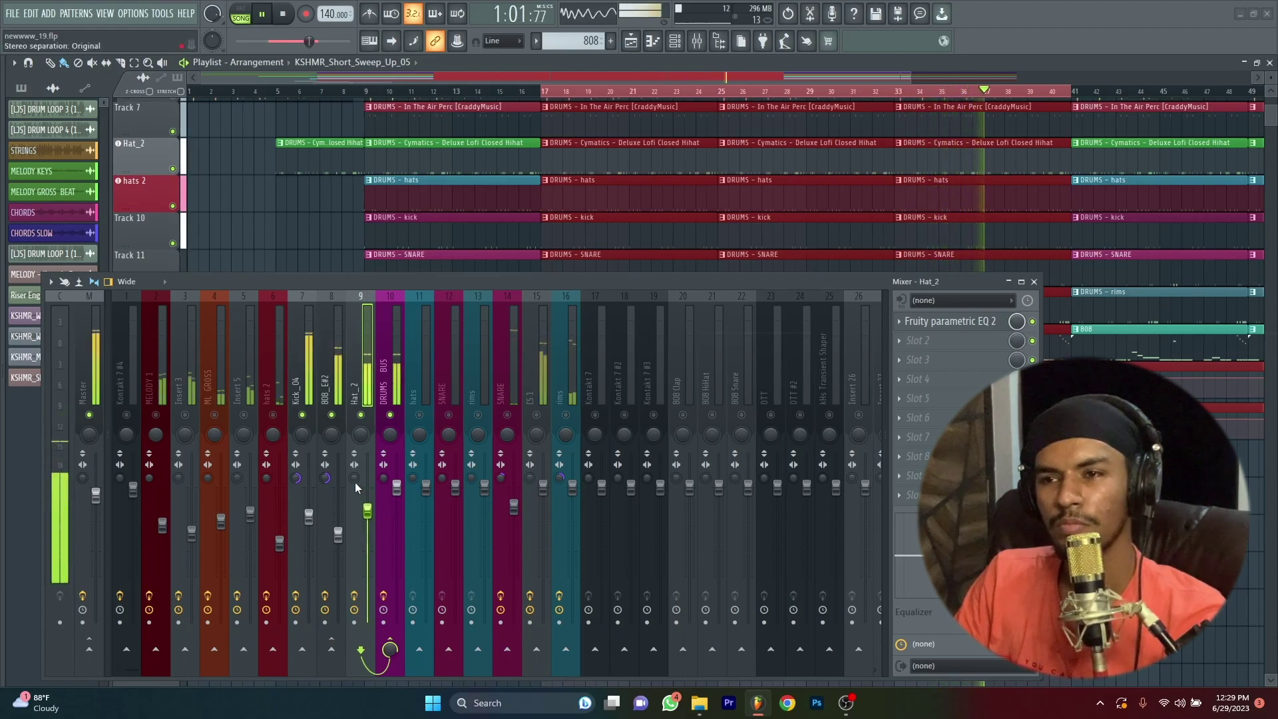
- Try Fruity Fast Dist in the second effect slot of the Hat_2 track
{"action": "left_click", "coordinate": [925, 341]}
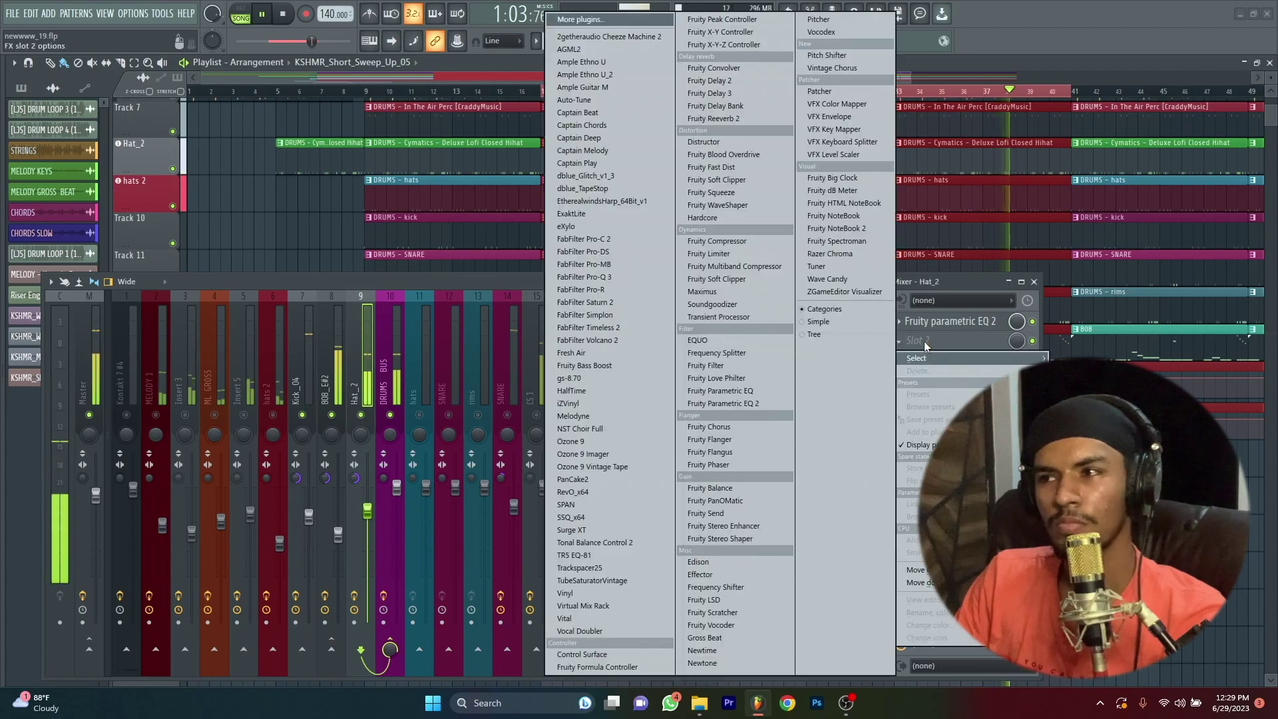
{"action": "left_click", "coordinate": [711, 167]}
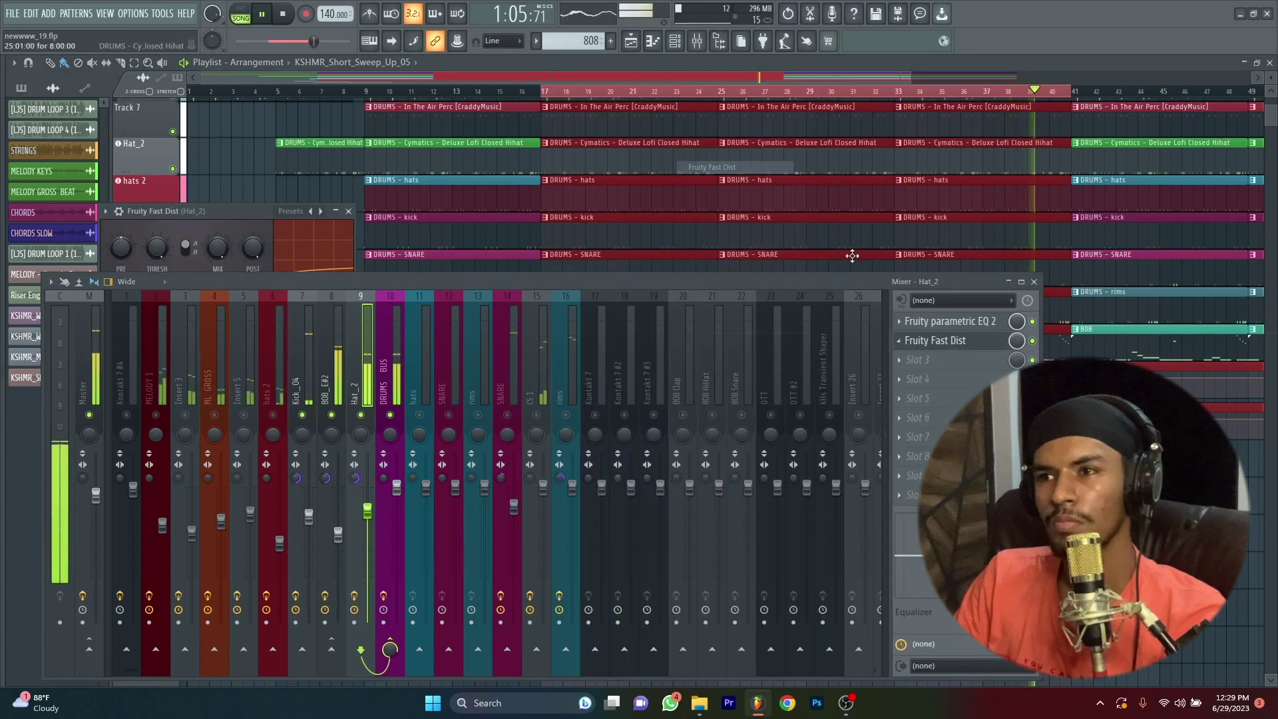
{"action": "left_click", "coordinate": [929, 340]}
{"action": "left_click", "coordinate": [748, 206]}
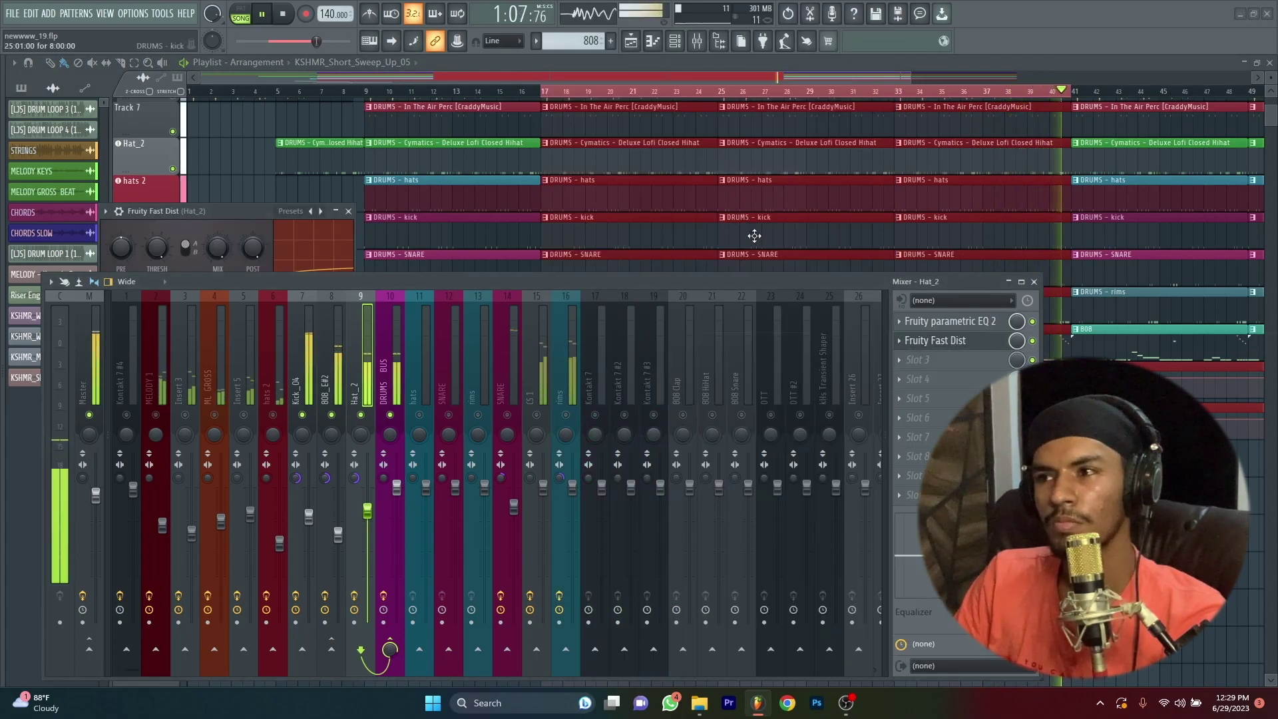
- Replace Fruity Fast Dist on the Hat_2 track with Fruity Blood Overdrive and raise its pre amp moderately
{"action": "left_click", "coordinate": [932, 341]}
{"action": "mouse_move", "coordinate": [922, 358]}
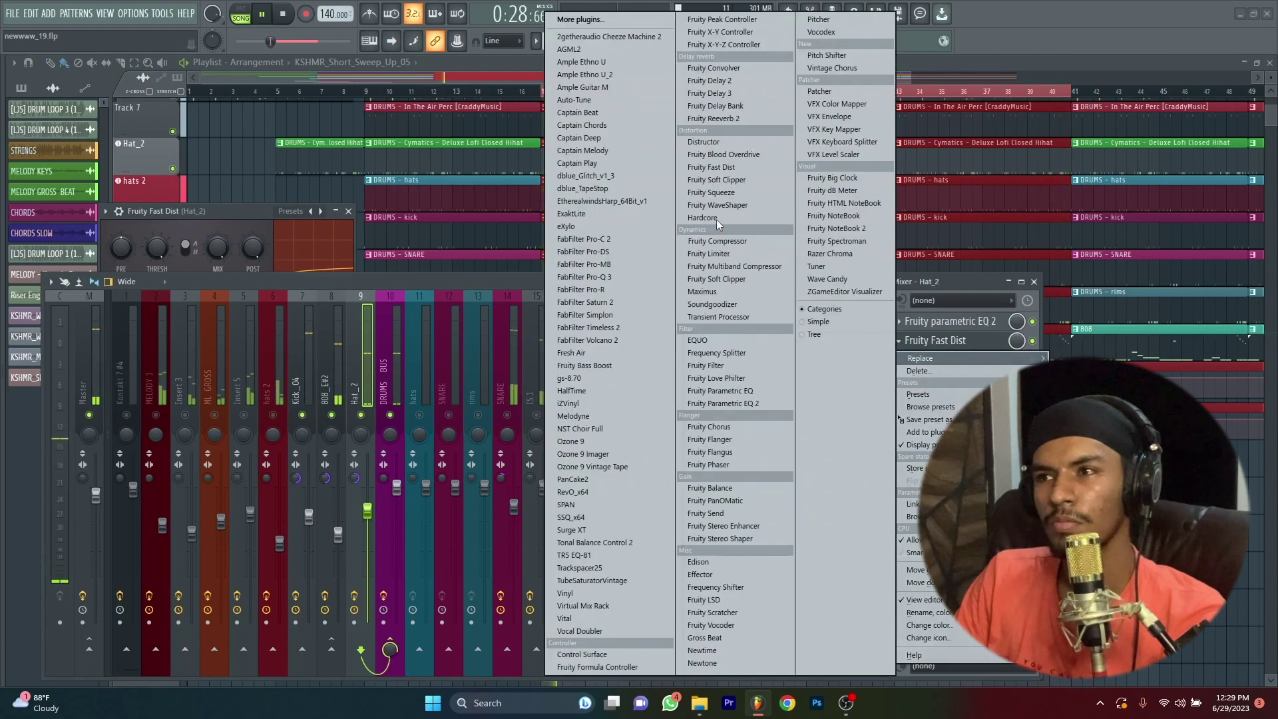
{"action": "left_click", "coordinate": [721, 157]}
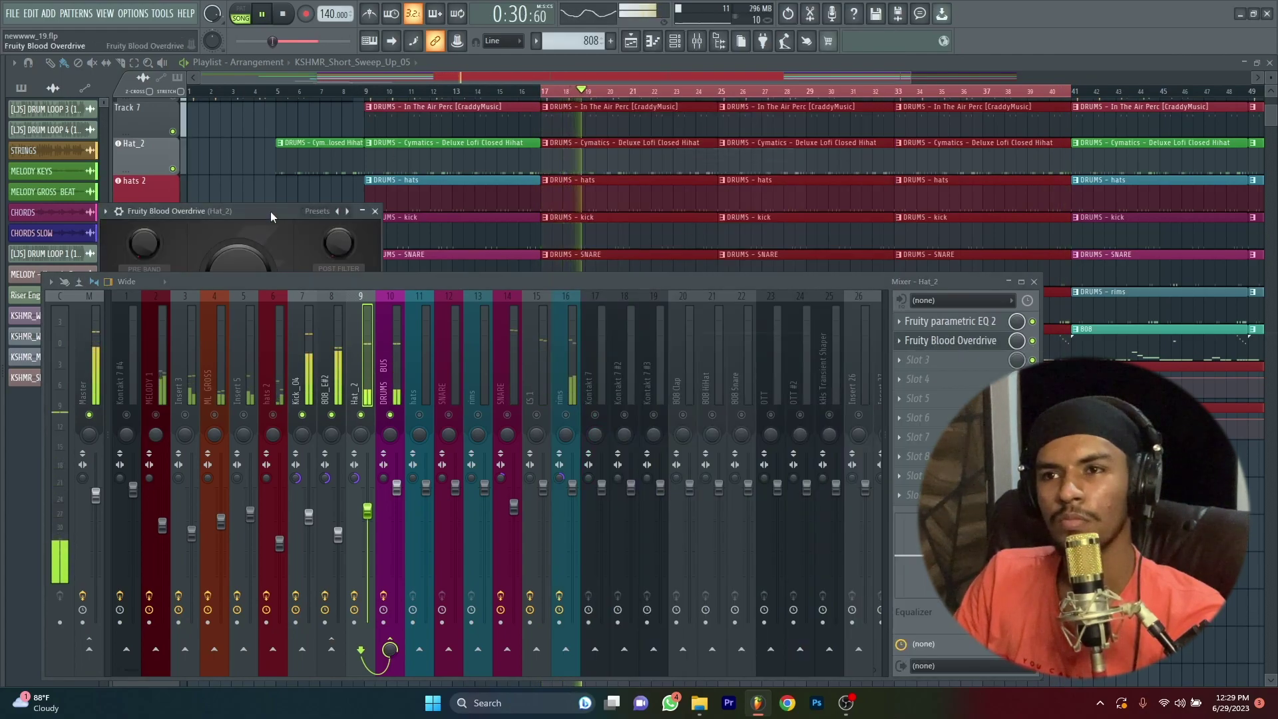
{"action": "mouse_move", "coordinate": [271, 211]}
{"action": "left_mouse_down"}
{"action": "mouse_move", "coordinate": [309, 146]}
{"action": "mouse_move", "coordinate": [275, 186]}
{"action": "left_mouse_up"}
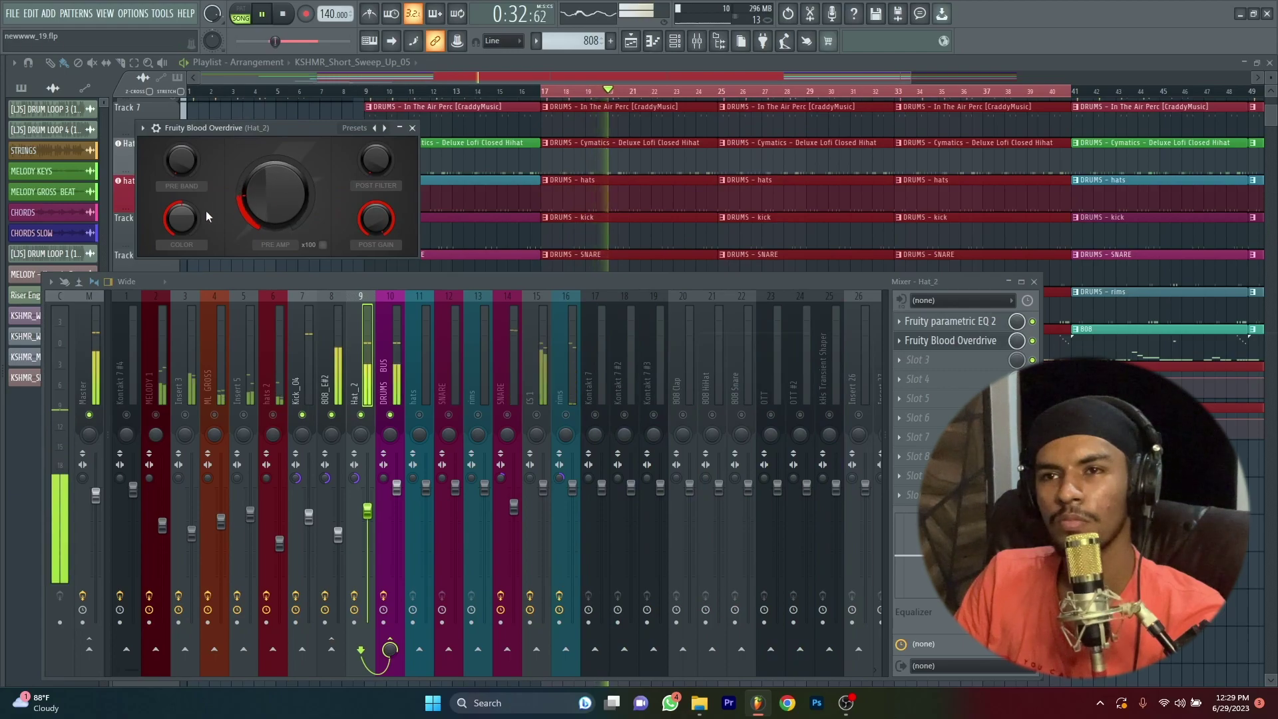
{"action": "left_click", "coordinate": [413, 128]}
- Lower the Hat_2 track's volume to about 72% and the CS 1 track's volume to about 63%
{"action": "left_click_drag", "start_coordinate": [367, 510], "coordinate": [367, 523]}
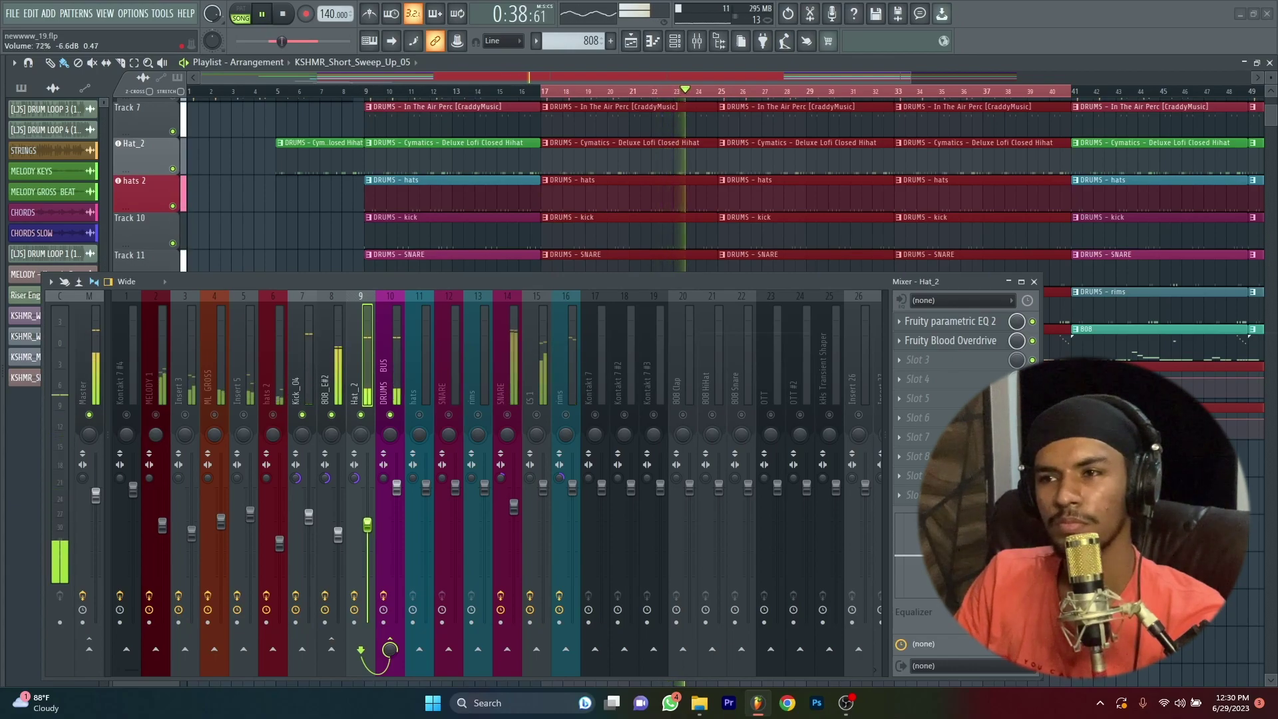
{"action": "left_click_drag", "start_coordinate": [543, 489], "coordinate": [543, 530]}
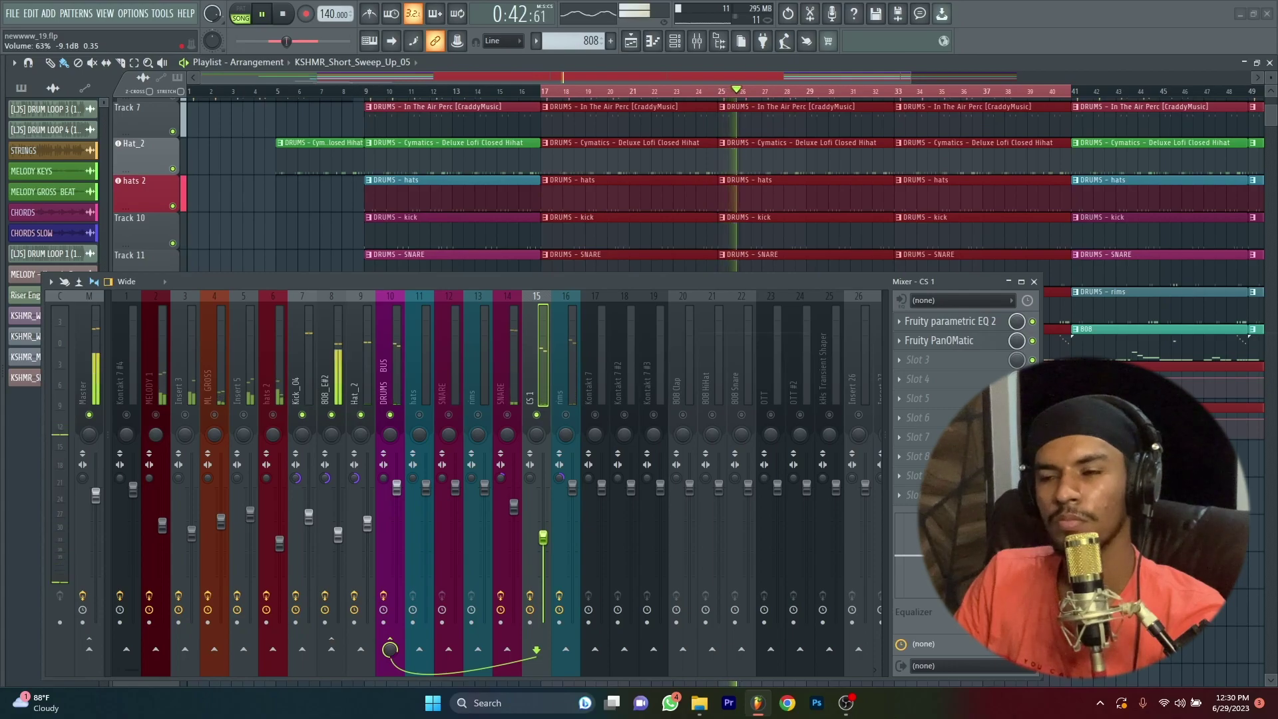
- Lower the SNARE track's volume to about 59% and bring the rims track's volume down moderately
{"action": "left_click", "coordinate": [512, 380]}
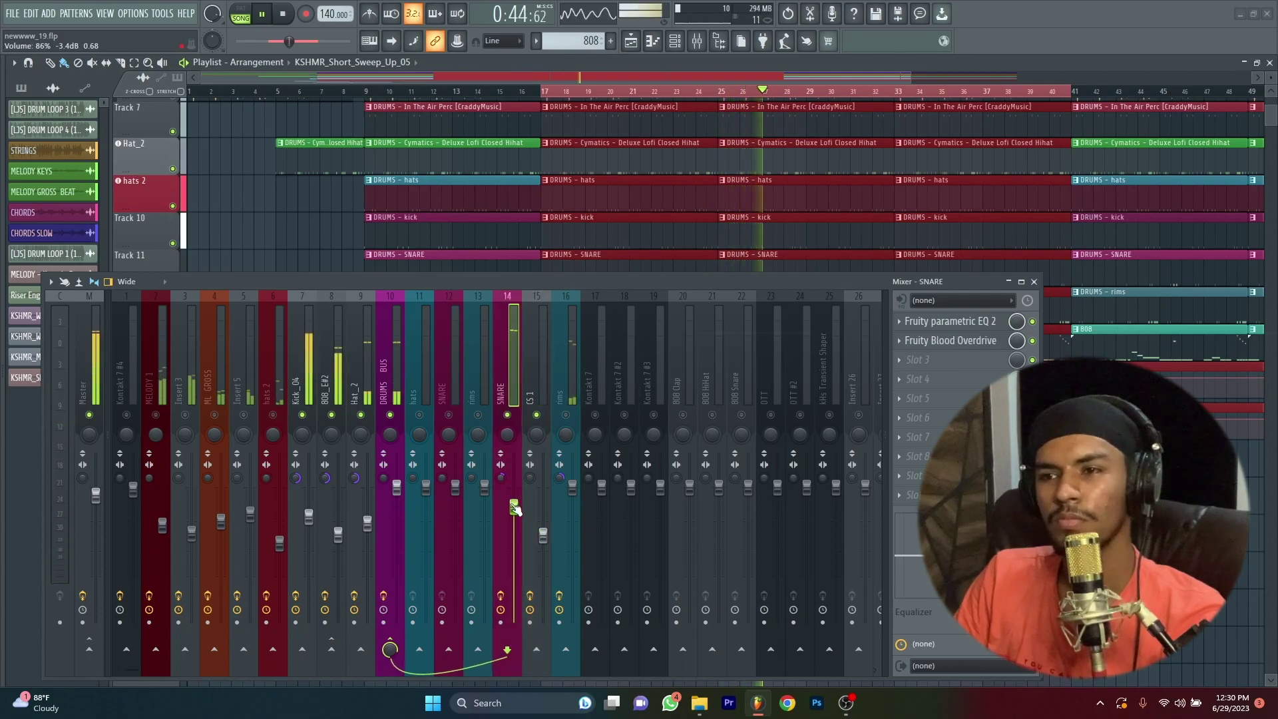
{"action": "left_click_drag", "start_coordinate": [514, 508], "coordinate": [514, 538]}
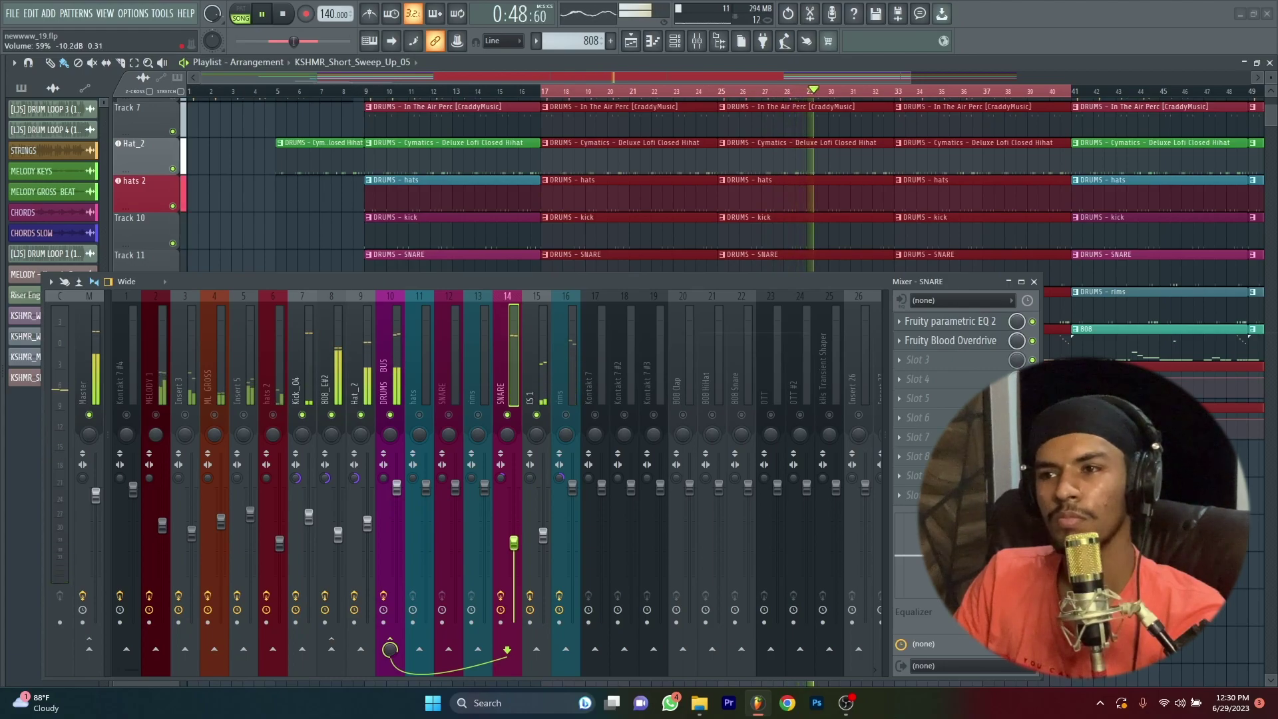
{"action": "left_click", "coordinate": [571, 423]}
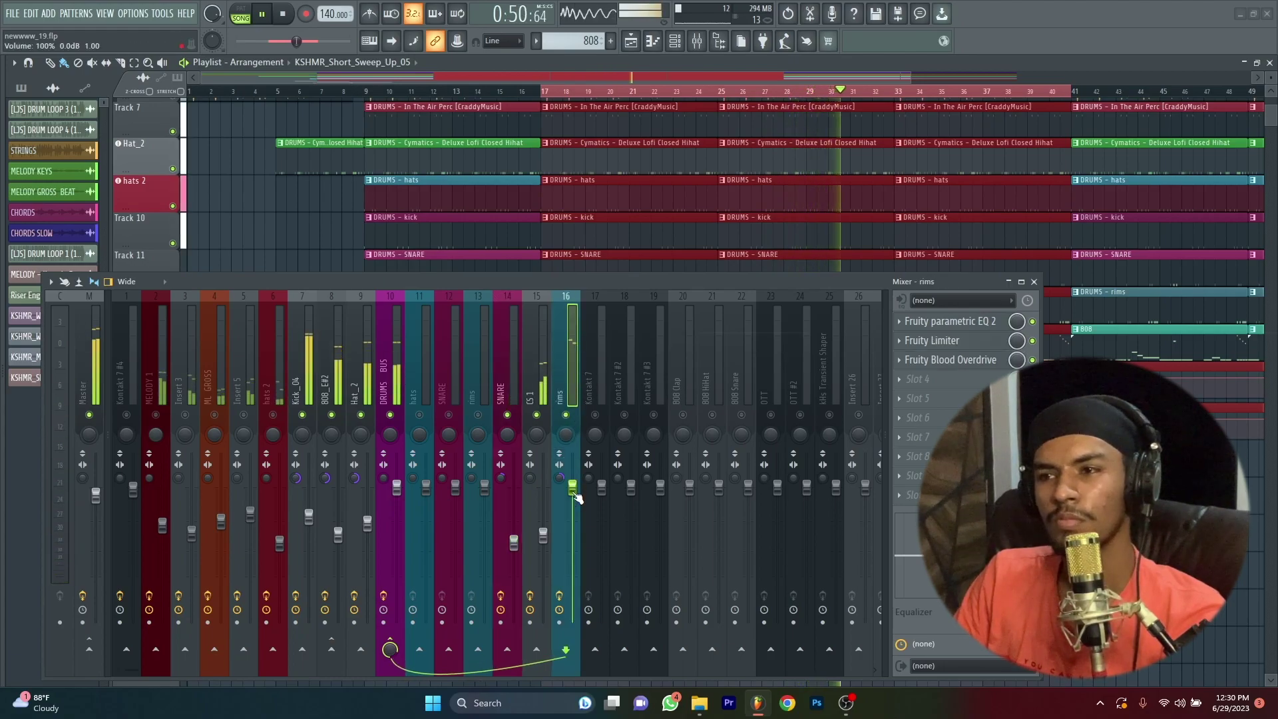
{"action": "left_click_drag", "start_coordinate": [577, 498], "coordinate": [576, 541]}
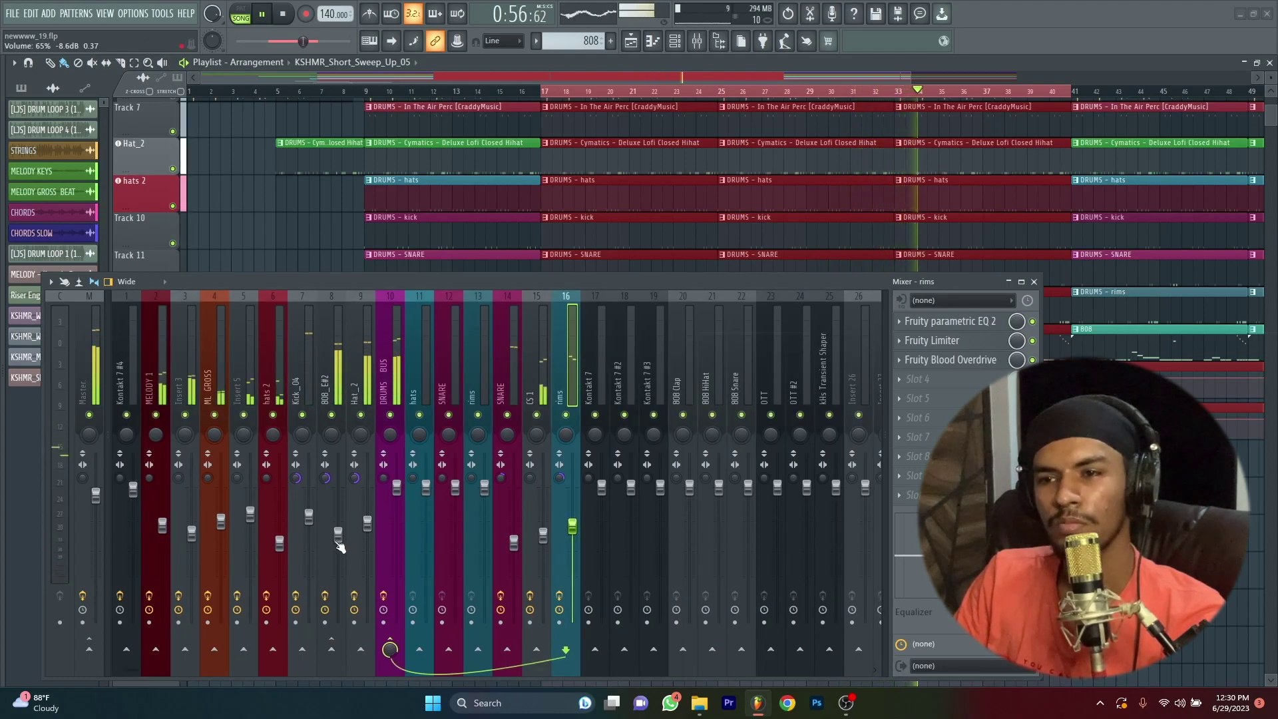
- Delete Edison from the first effect slot of the Master track and stop playback
{"action": "left_click_drag", "start_coordinate": [162, 526], "coordinate": [162, 526]}
{"action": "left_click", "coordinate": [88, 366]}
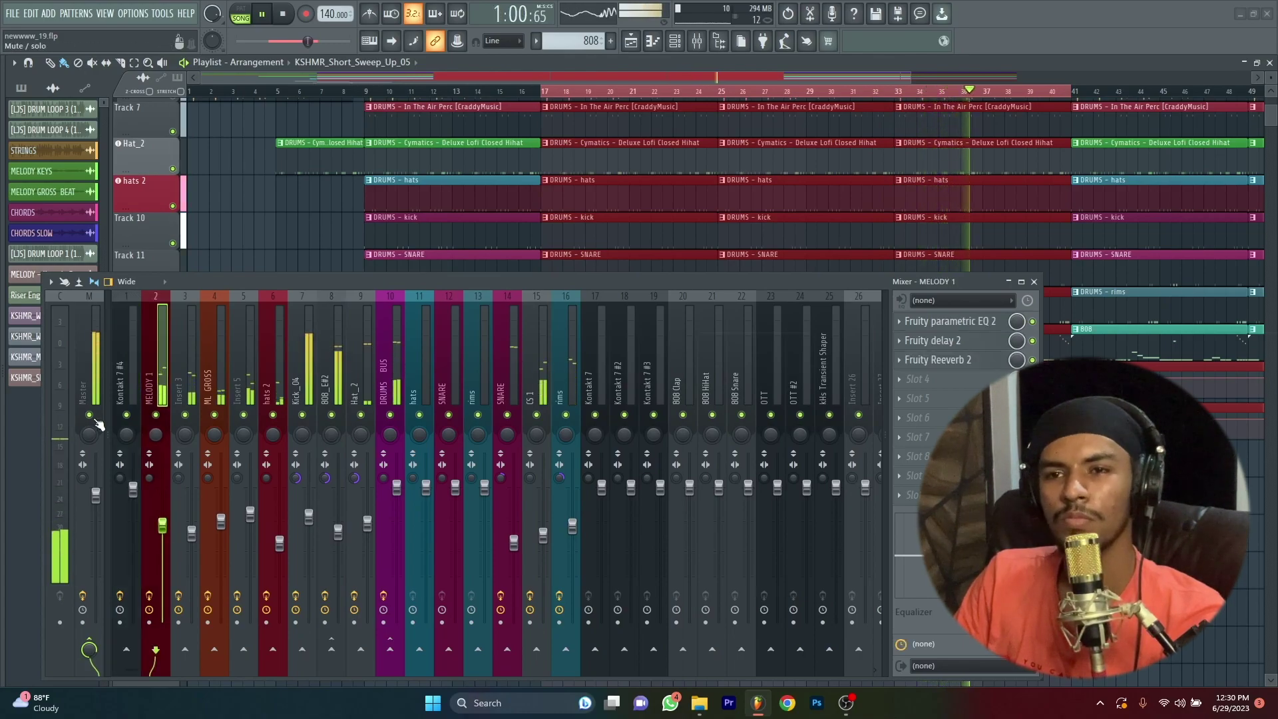
{"action": "left_click", "coordinate": [898, 320]}
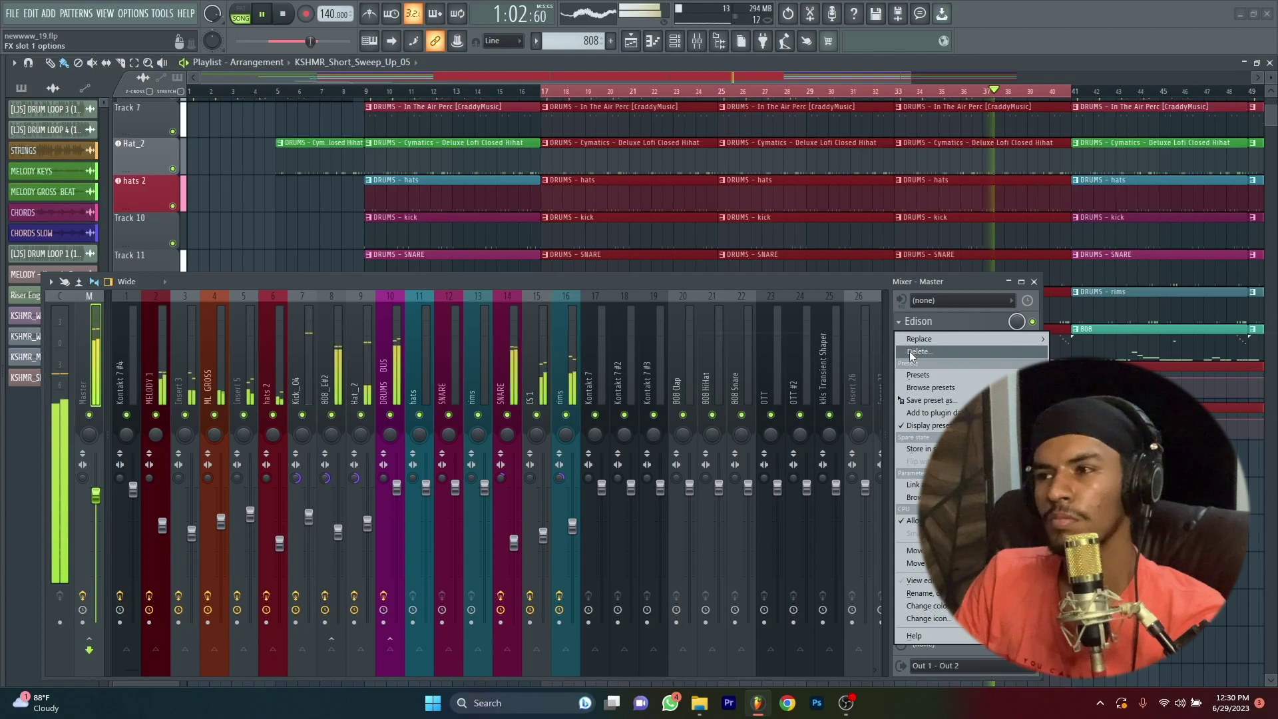
{"action": "left_click", "coordinate": [911, 350]}
{"action": "key", "text": "space"}
- Load Maximus in the Master track's first effect slot with the Clear master preset and restart playback
{"action": "left_click", "coordinate": [915, 331]}
{"action": "mouse_move", "coordinate": [917, 339]}
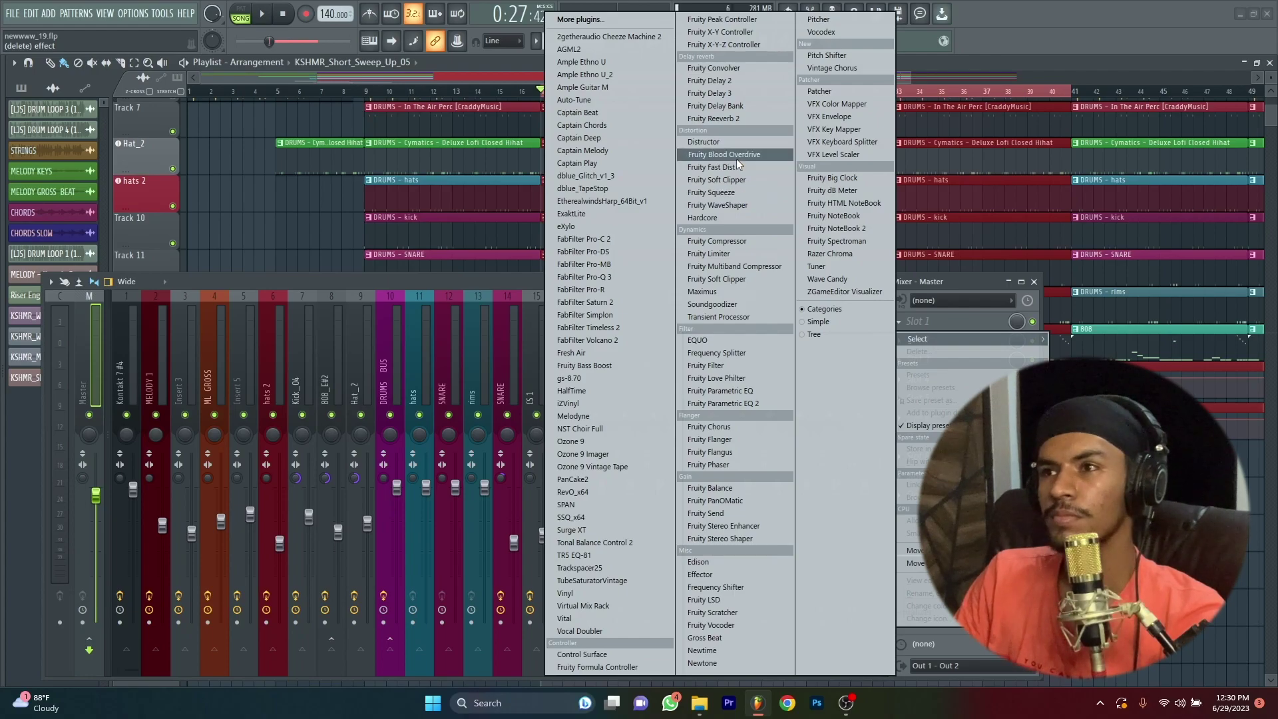
{"action": "left_click", "coordinate": [722, 293]}
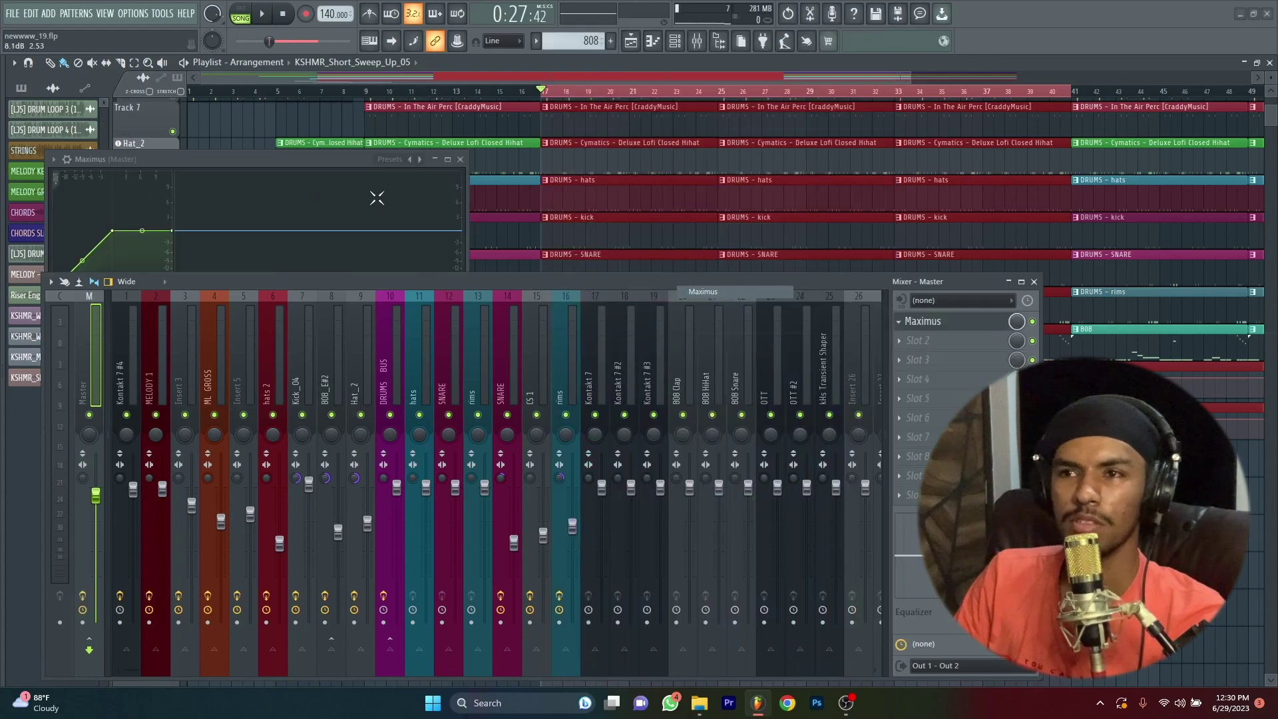
{"action": "left_click", "coordinate": [419, 159]}
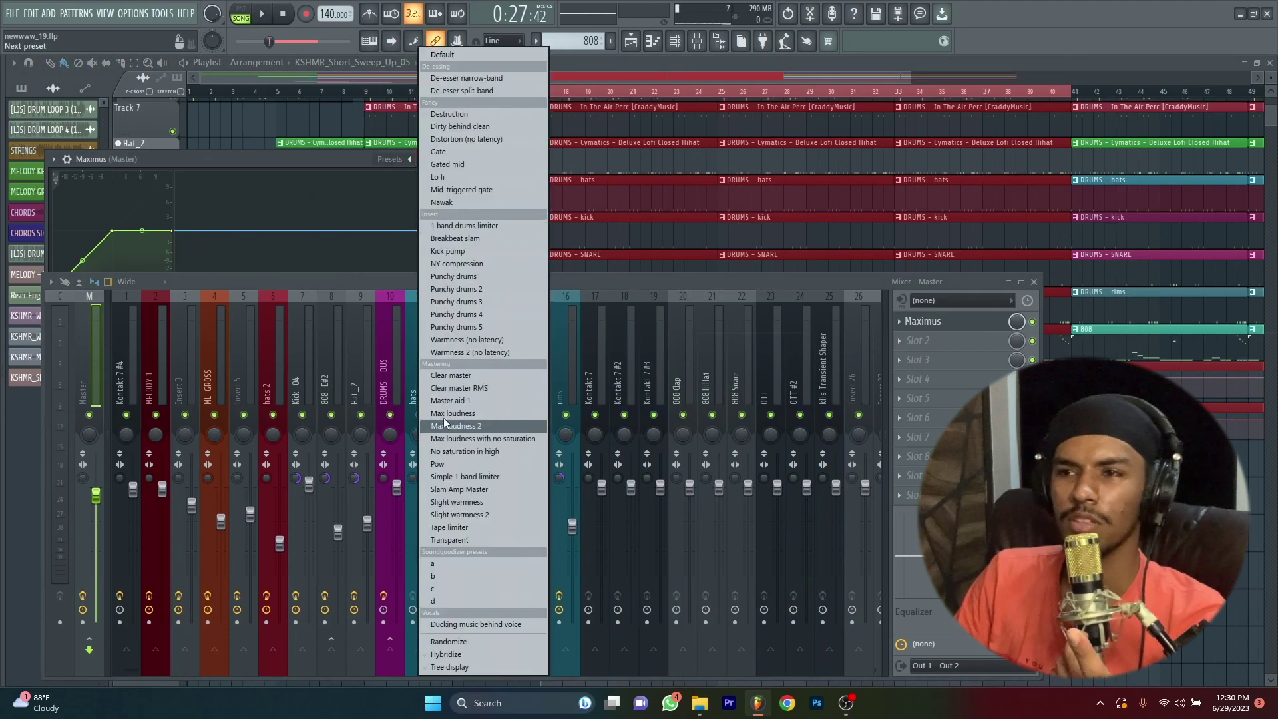
{"action": "left_click", "coordinate": [448, 377]}
{"action": "key", "text": "space"}
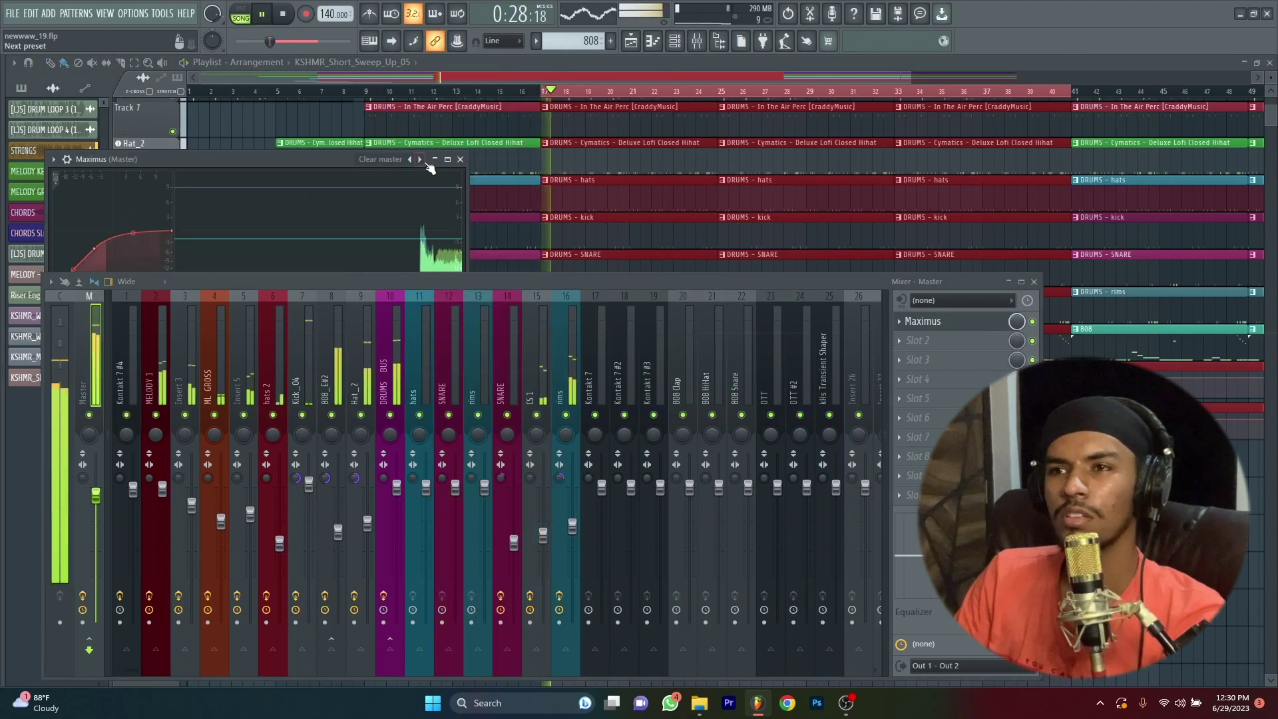
{"action": "left_click", "coordinate": [460, 159]}
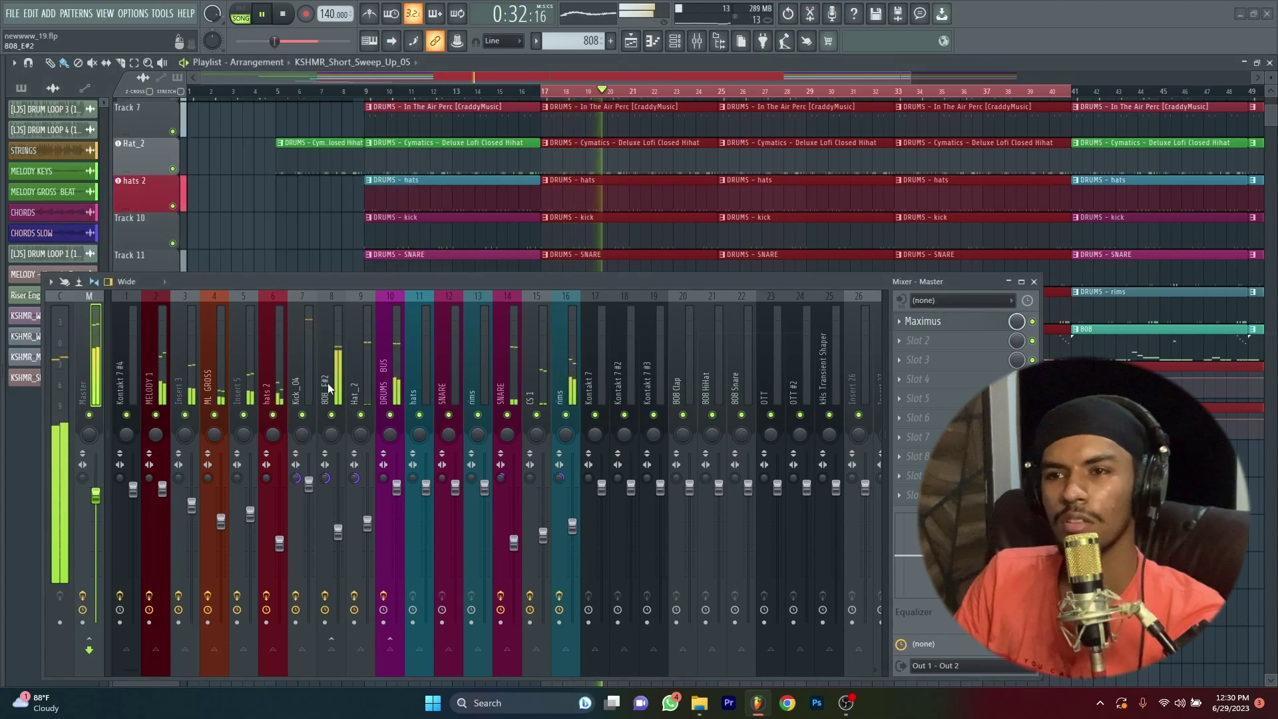
- Lower the volume of the Kick_04 mixer track moderately
{"action": "left_click", "coordinate": [303, 386]}
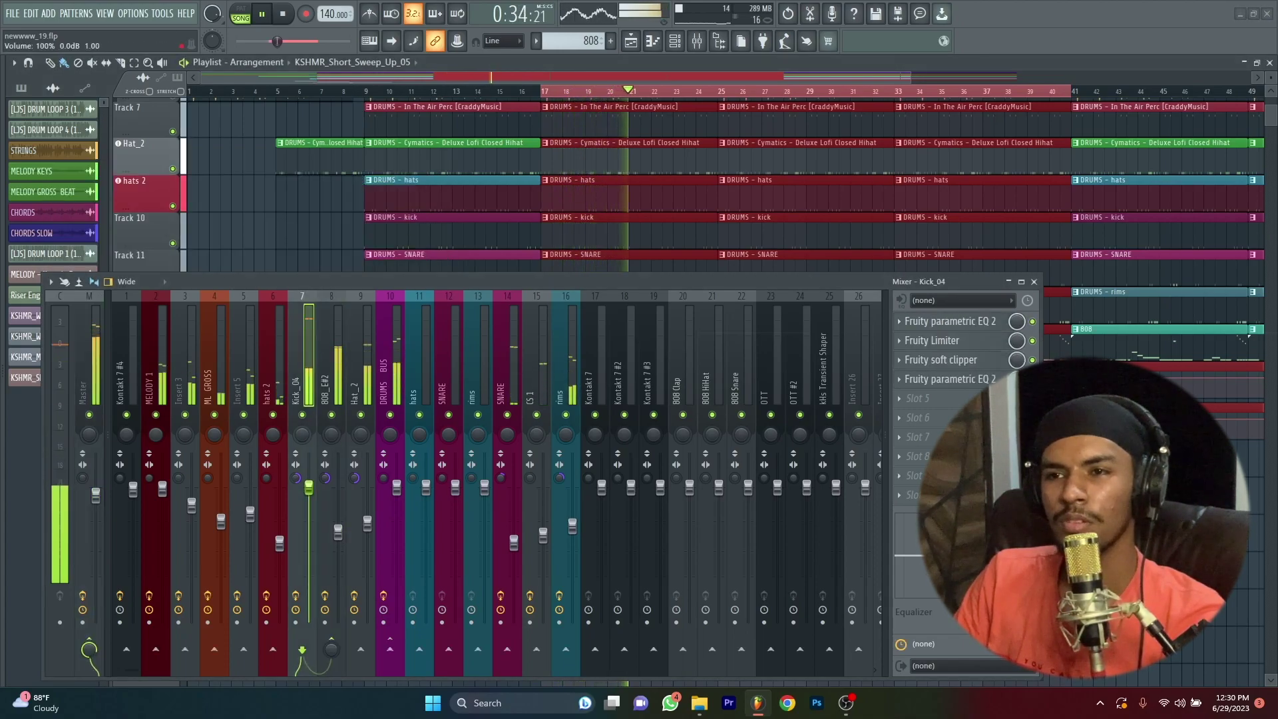
{"action": "left_click_drag", "start_coordinate": [308, 488], "coordinate": [309, 507]}
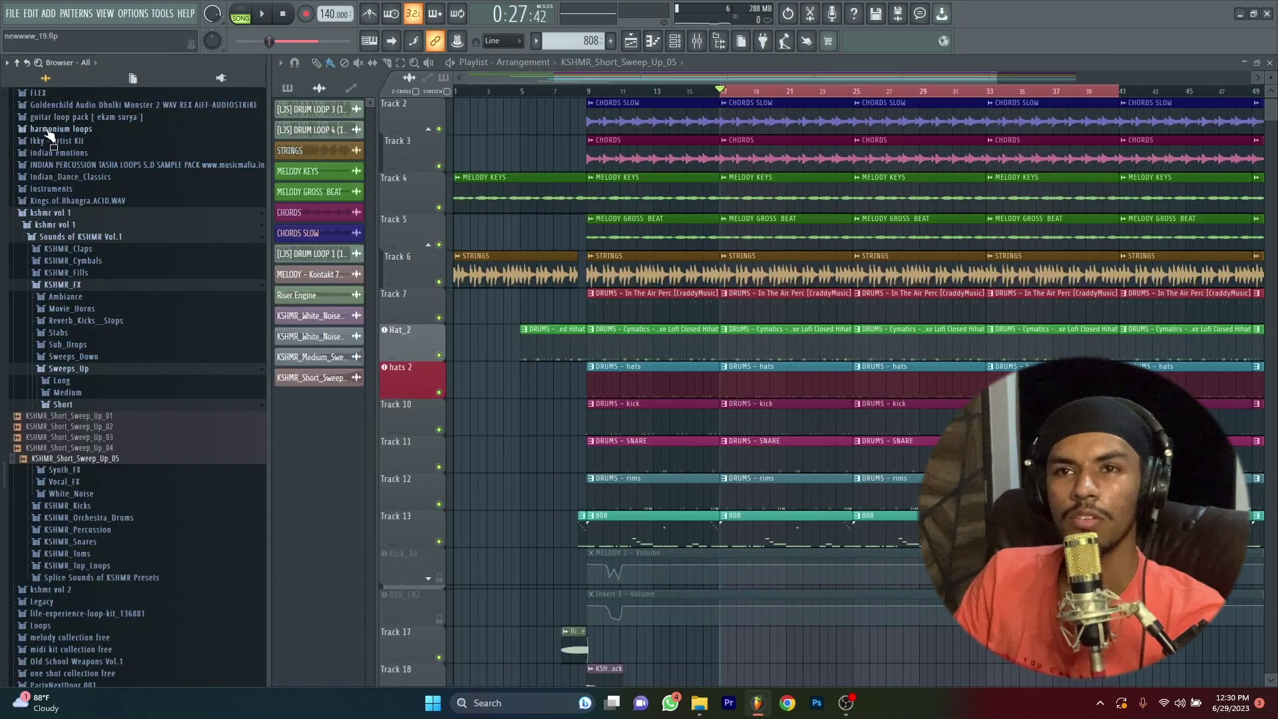
- Delete the Kick_04 - Volume event from the current project's initialized controls under Patterns and hide the browser
{"action": "scroll", "coordinate": [50, 135], "scroll_direction": "up", "scroll_amount": 15}
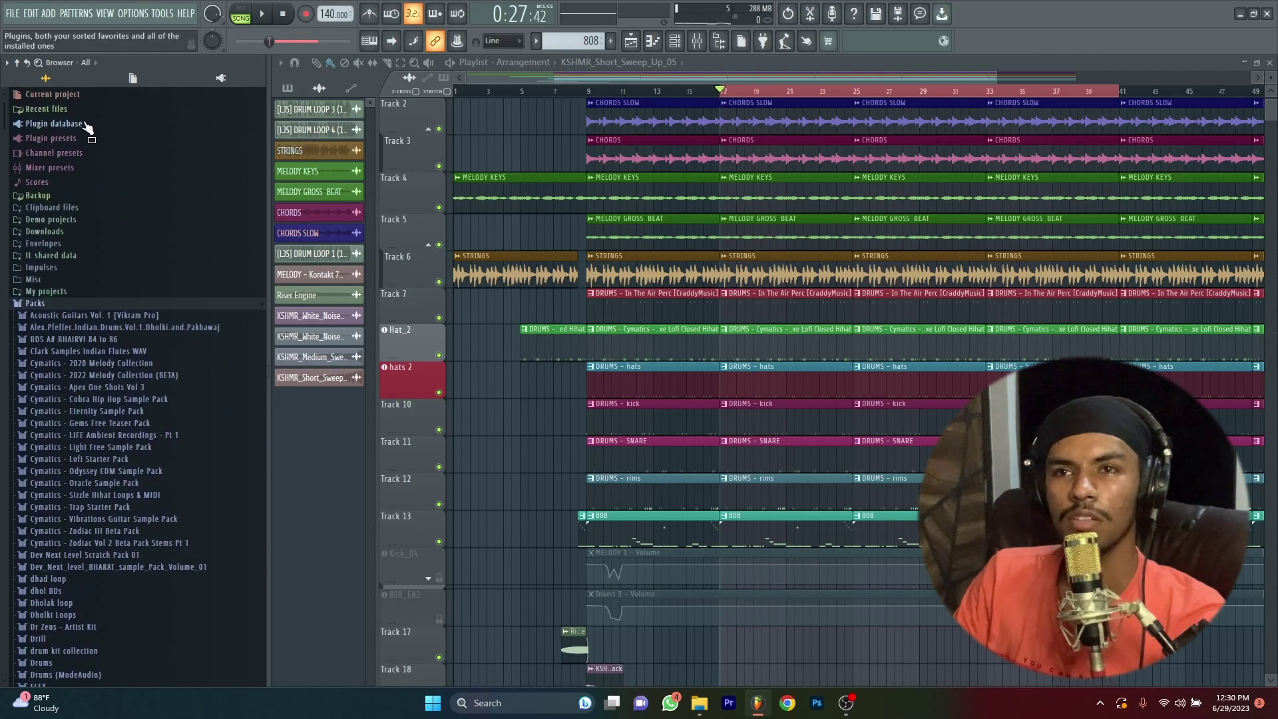
{"action": "left_click", "coordinate": [88, 112]}
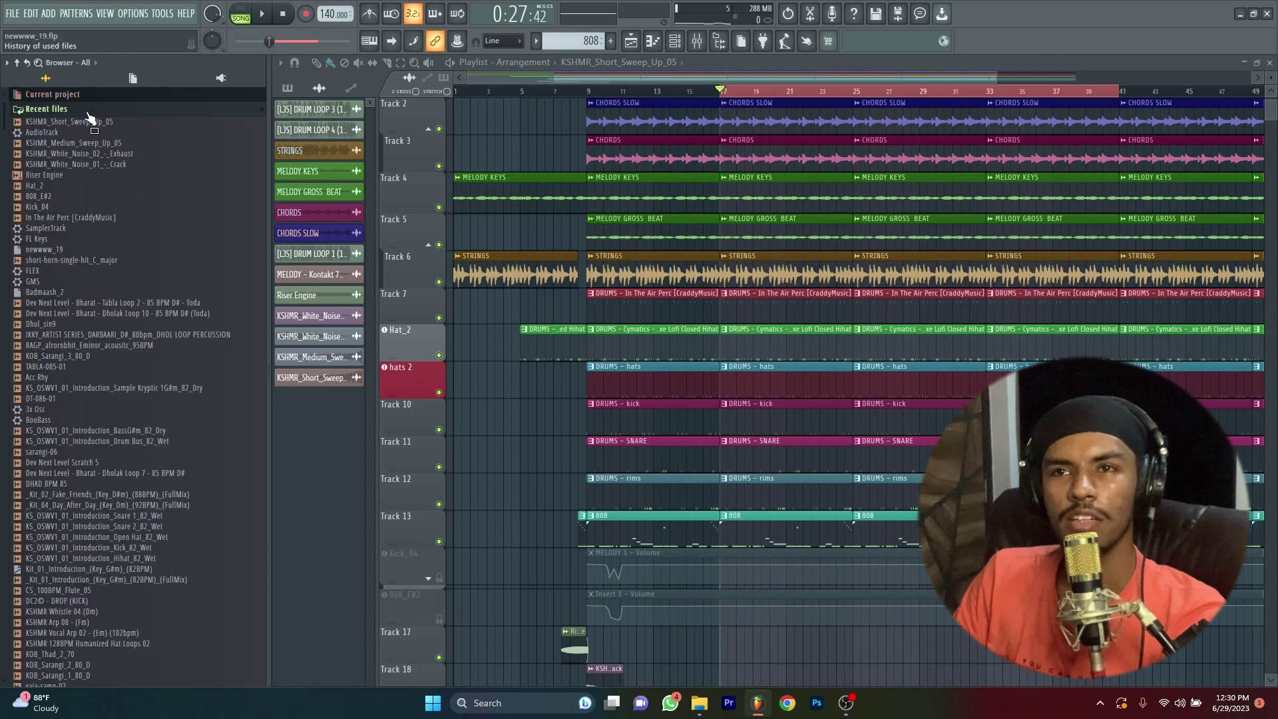
{"action": "left_click", "coordinate": [89, 97]}
{"action": "left_click", "coordinate": [92, 119]}
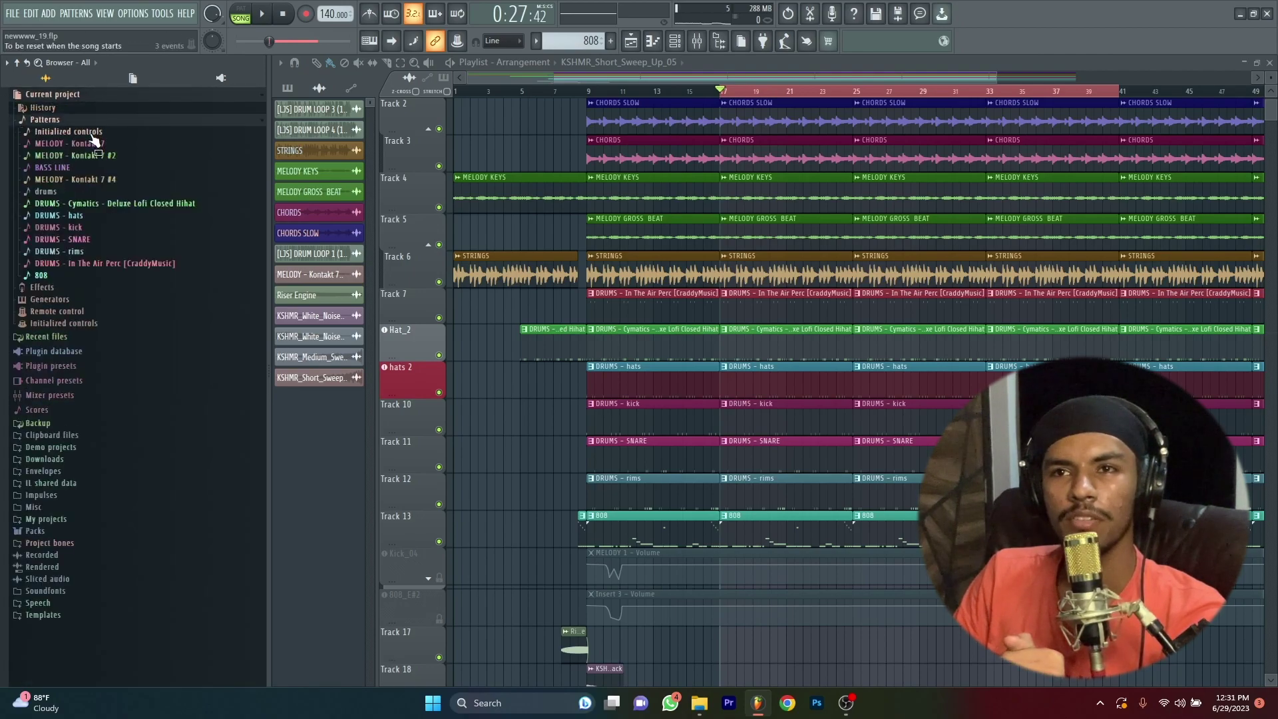
{"action": "left_click", "coordinate": [76, 227]}
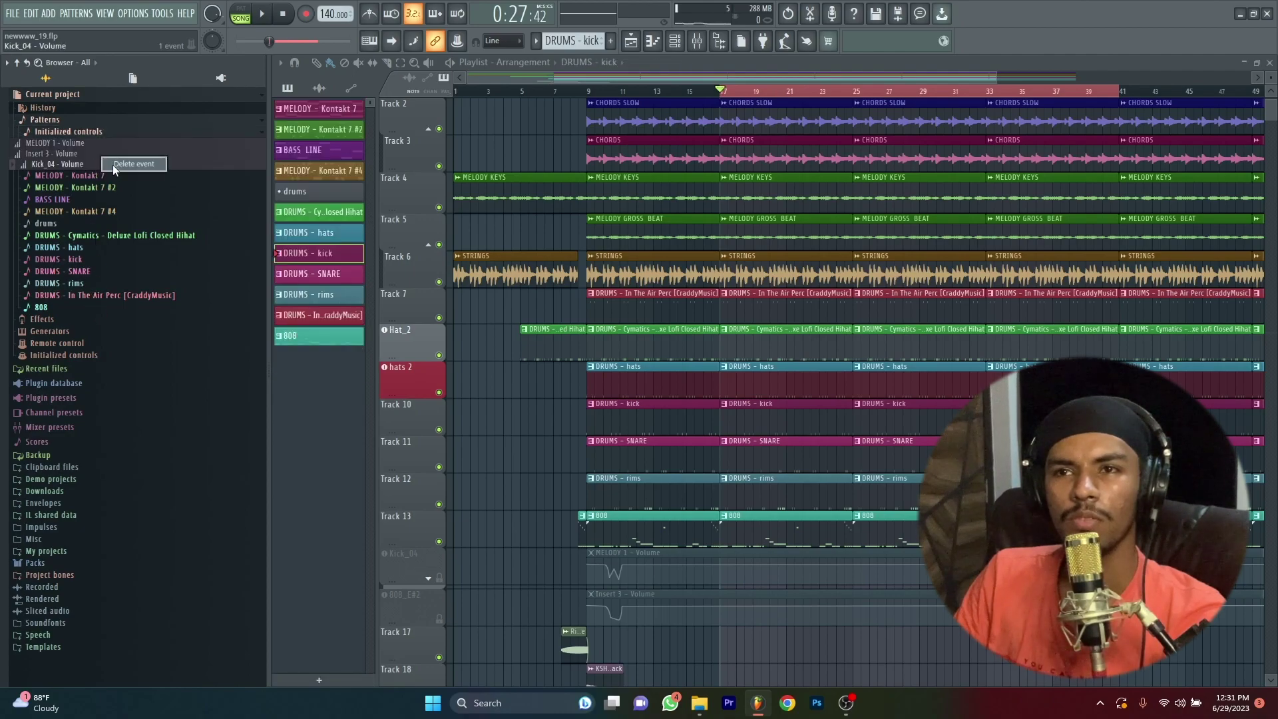
{"action": "left_click", "coordinate": [127, 164]}
{"action": "key", "text": "alt+F8"}
- Reopen the mixer, lower the Kick_04 track's volume moderately during playback, and close the mixer after checking the Master track
{"action": "left_click", "coordinate": [706, 48]}
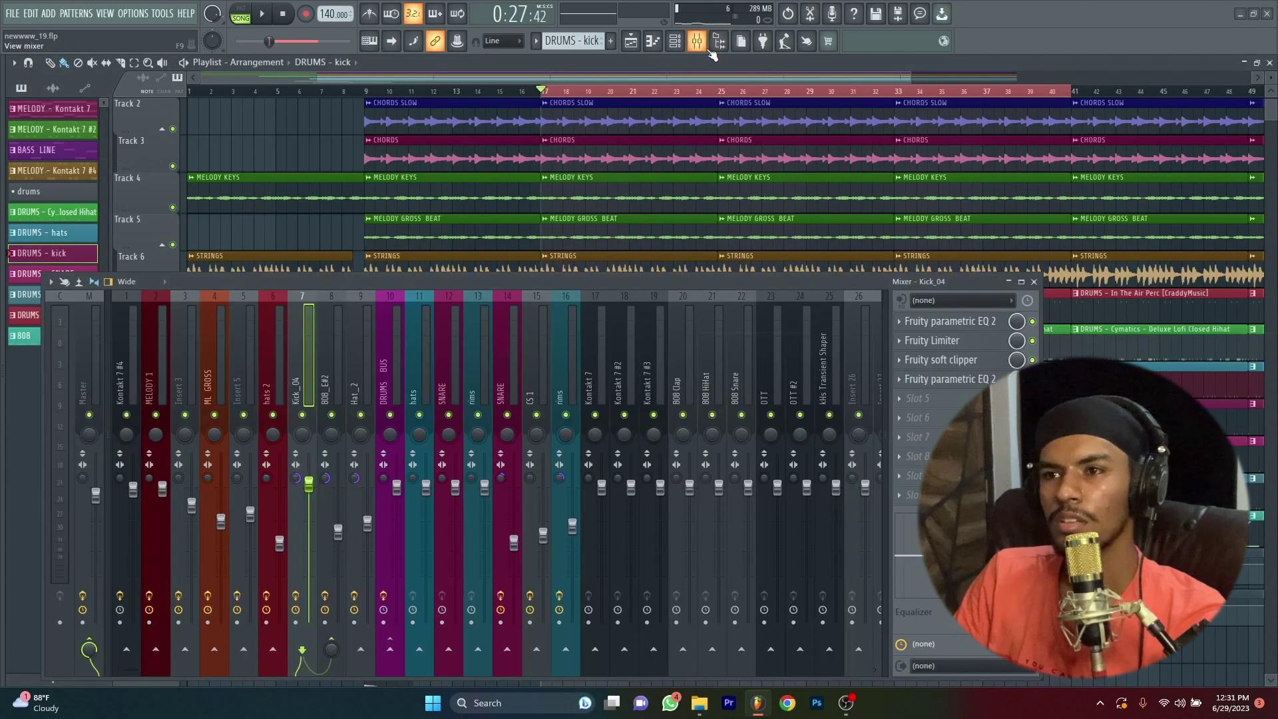
{"action": "key", "text": "space"}
{"action": "left_click_drag", "start_coordinate": [306, 530], "coordinate": [308, 520]}
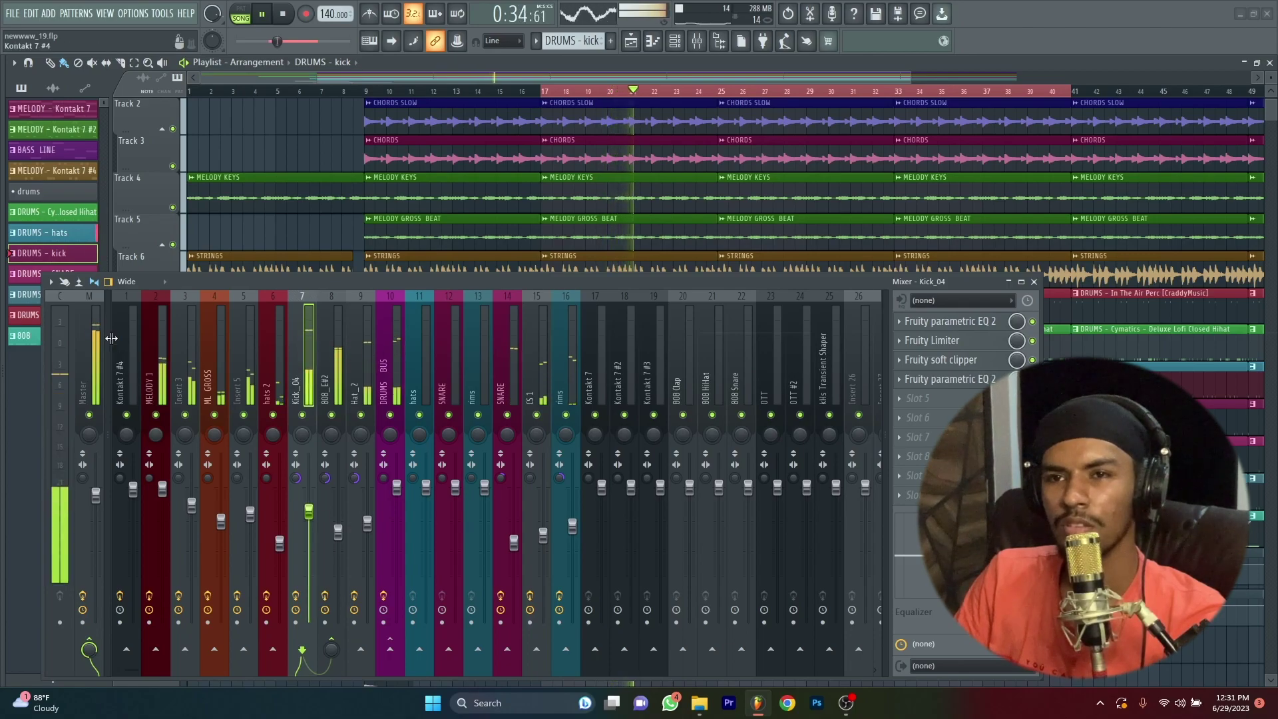
{"action": "left_click", "coordinate": [89, 359]}
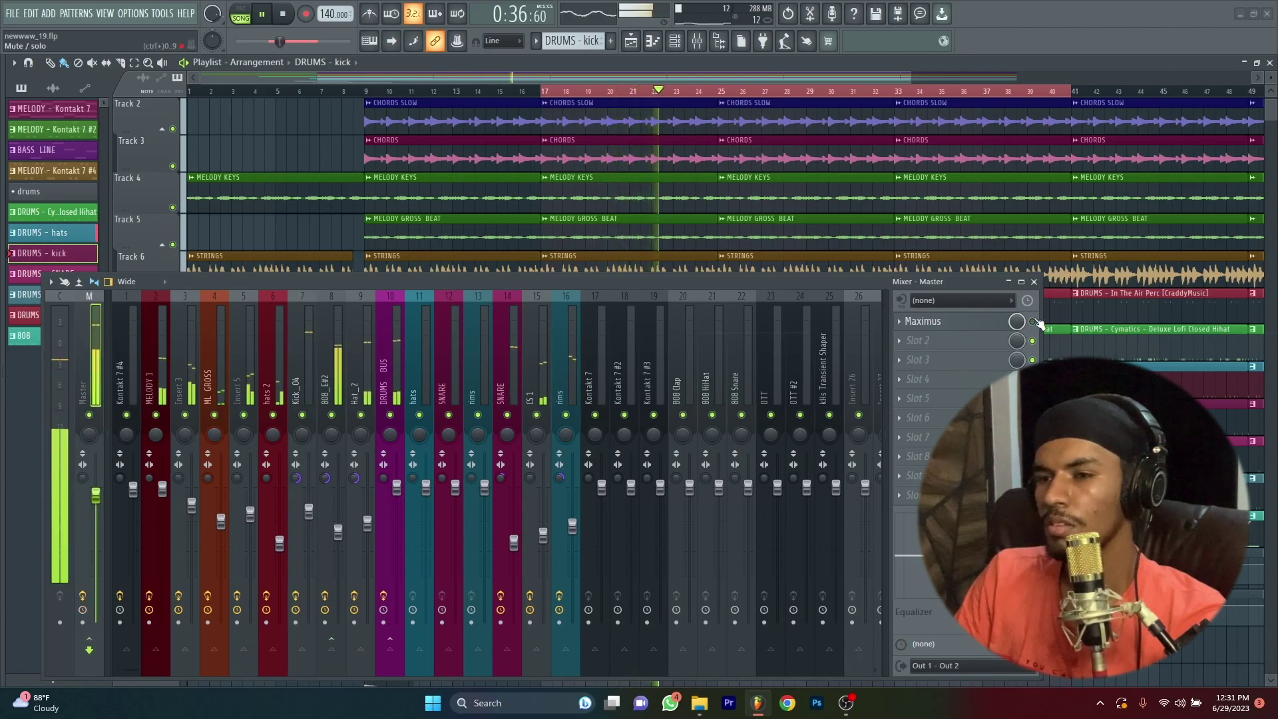
{"action": "left_click", "coordinate": [1034, 282]}
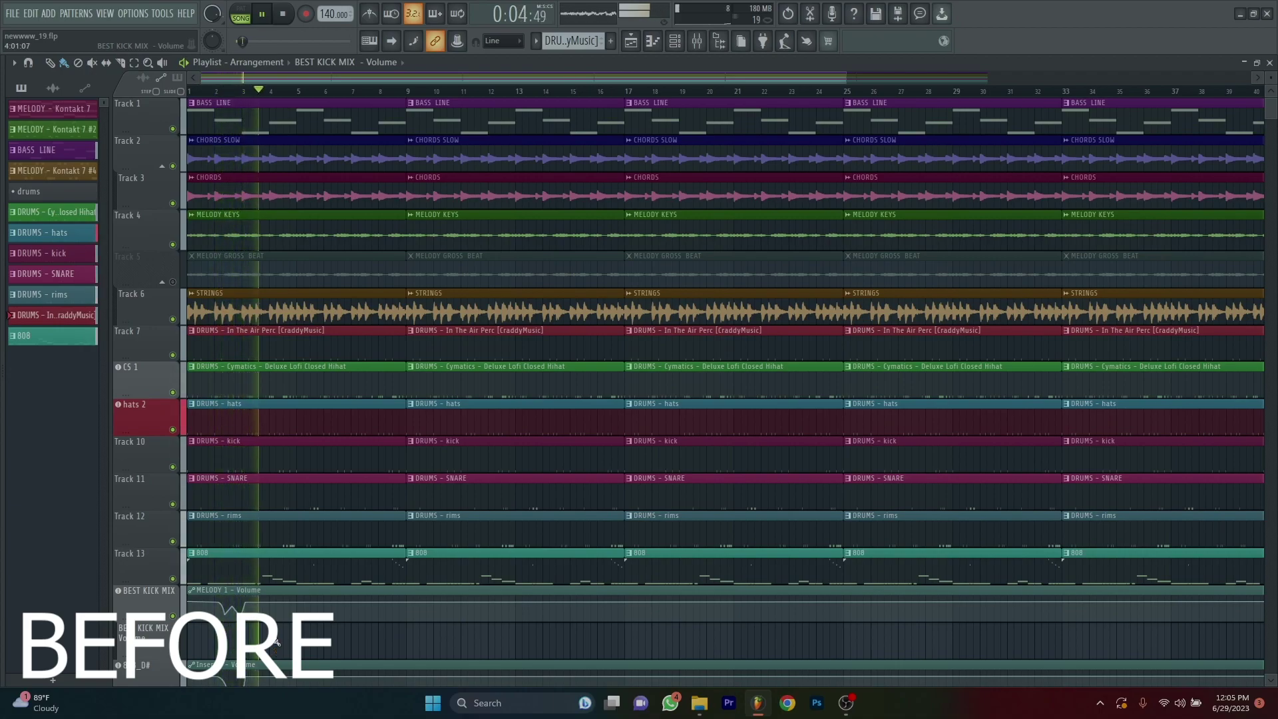
{"action": "scroll", "coordinate": [267, 639], "scroll_direction": "up", "scroll_amount": 2}
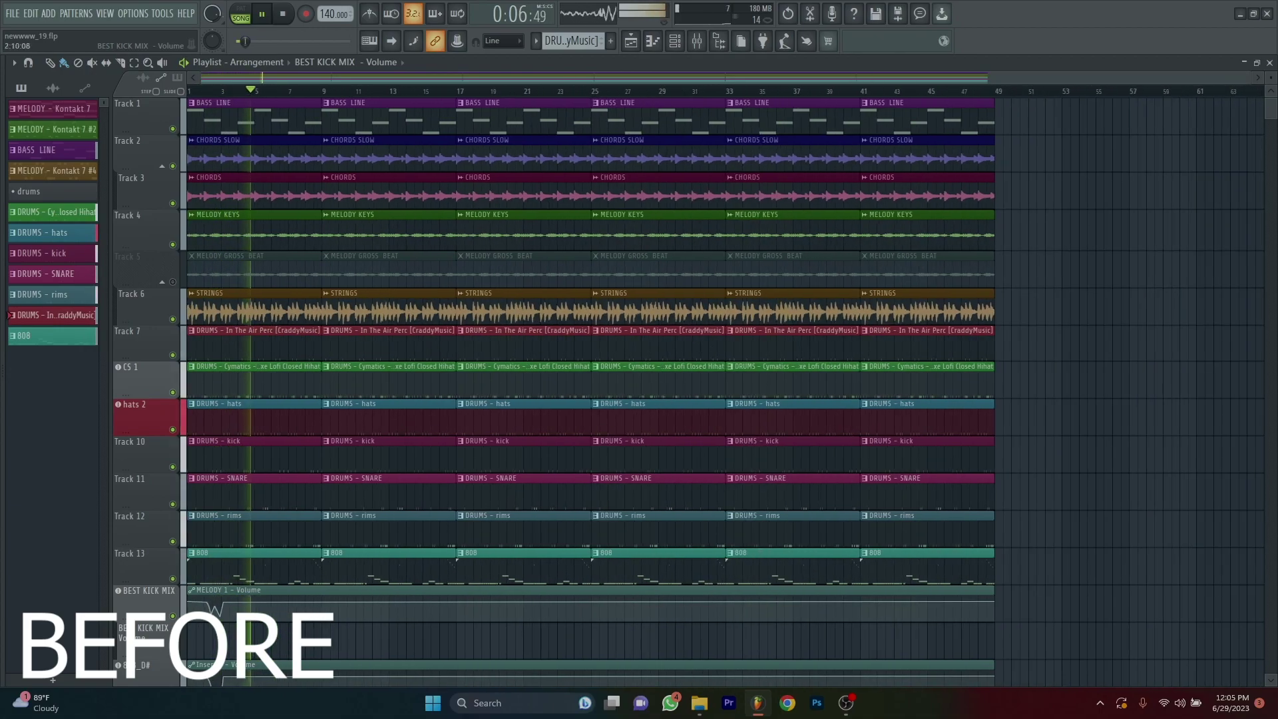
{"action": "scroll", "coordinate": [226, 633], "scroll_direction": "down", "scroll_amount": 4}
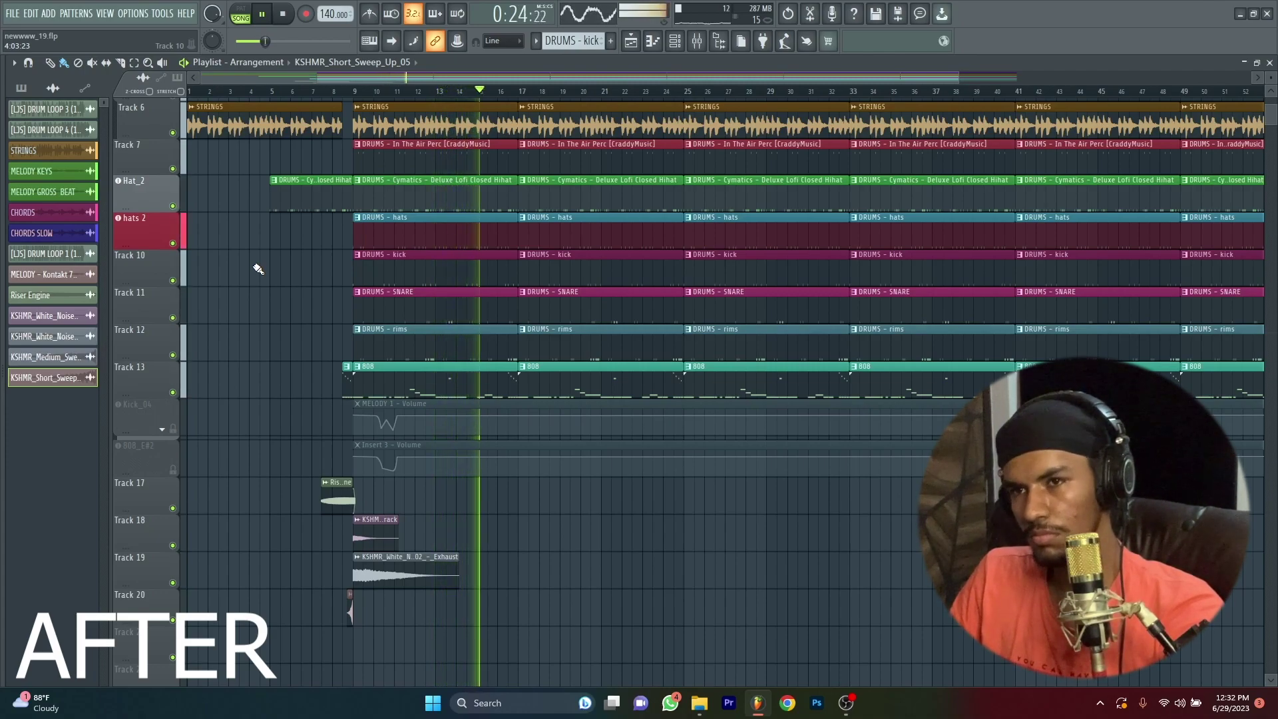
{"action": "scroll", "coordinate": [259, 280], "scroll_direction": "up", "scroll_amount": 5}
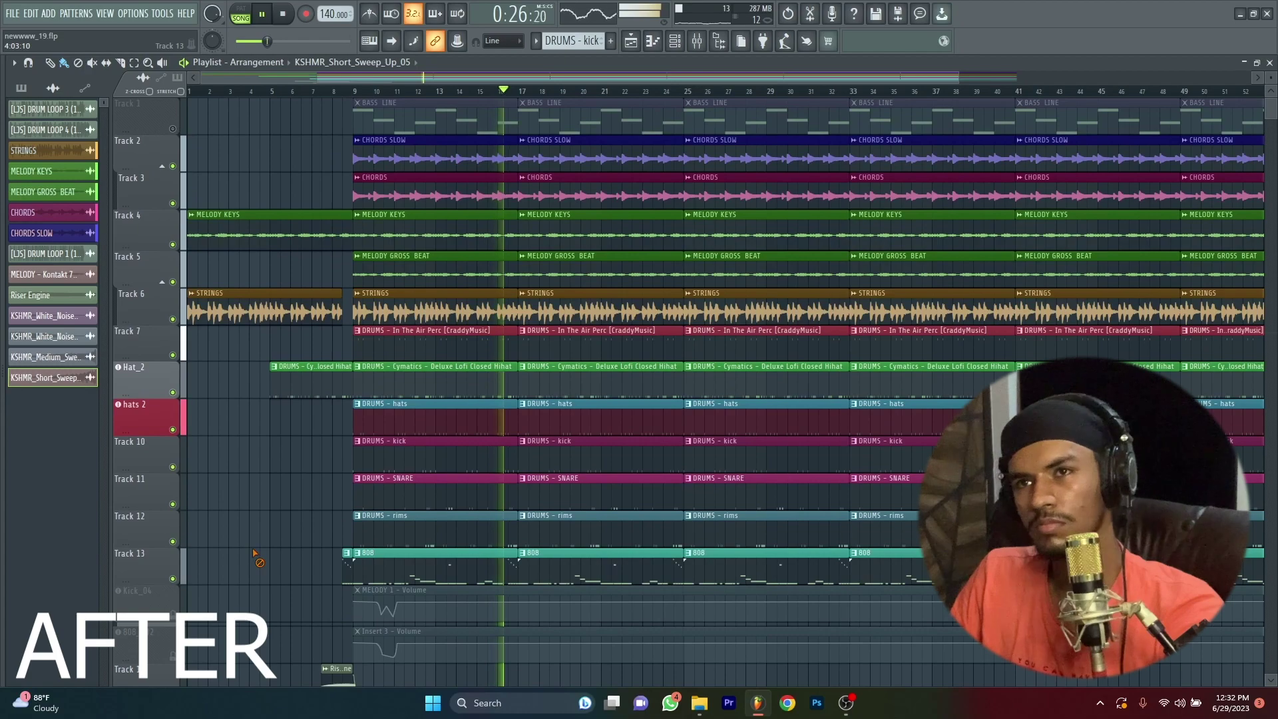